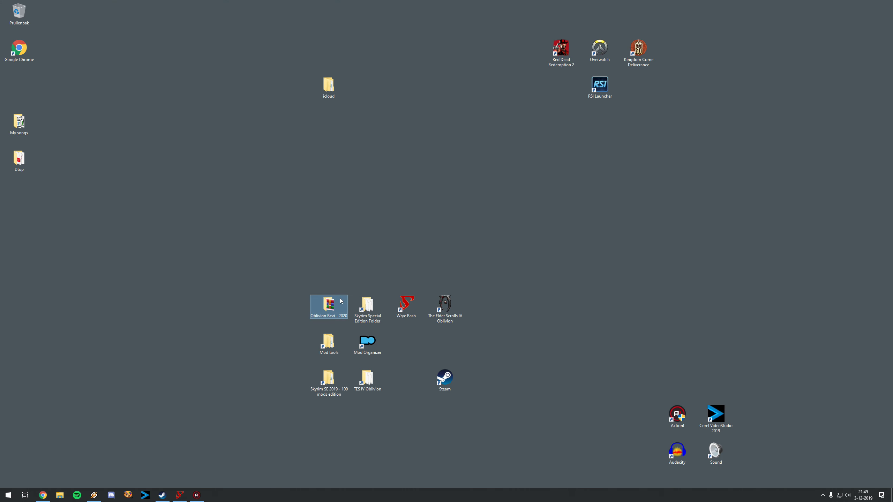
Open the "04 Architecture and cities" folder in Oblivion Bevi - 2020 and bring up the Architecture & Cities section of the Nexus modlist
{"action": "double_click", "coordinate": [328, 306]}
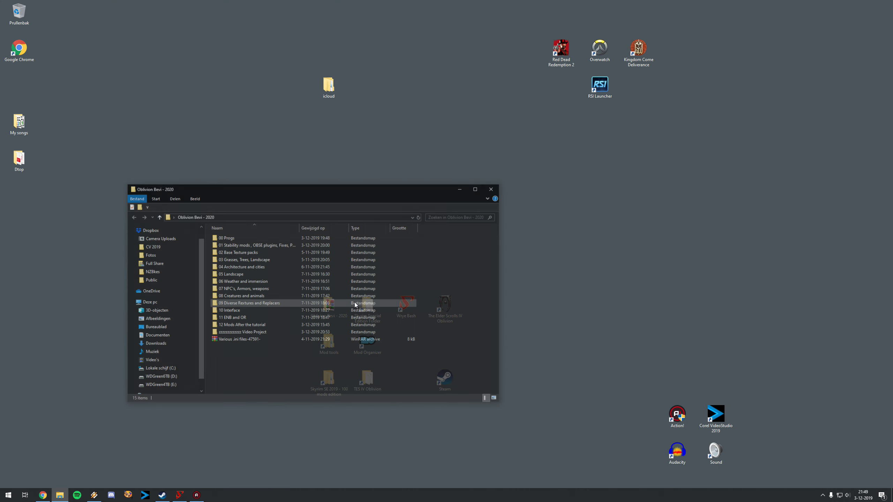
{"action": "double_click", "coordinate": [270, 267]}
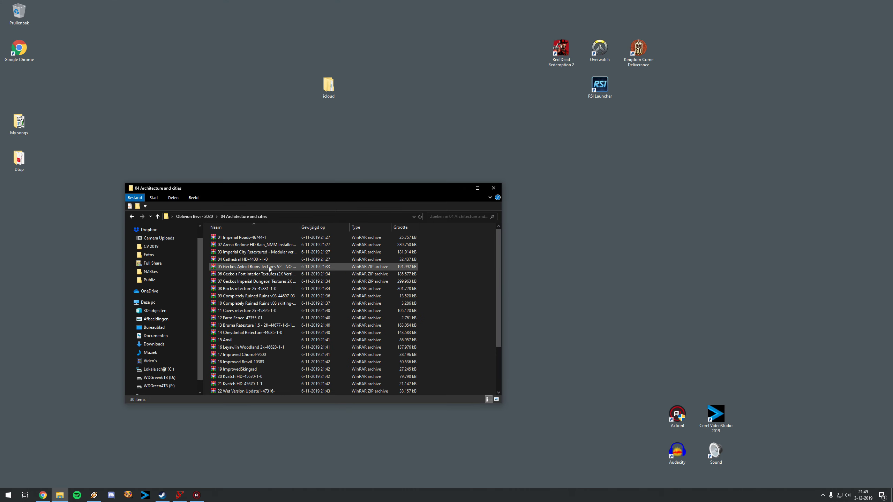
{"action": "left_click", "coordinate": [42, 495]}
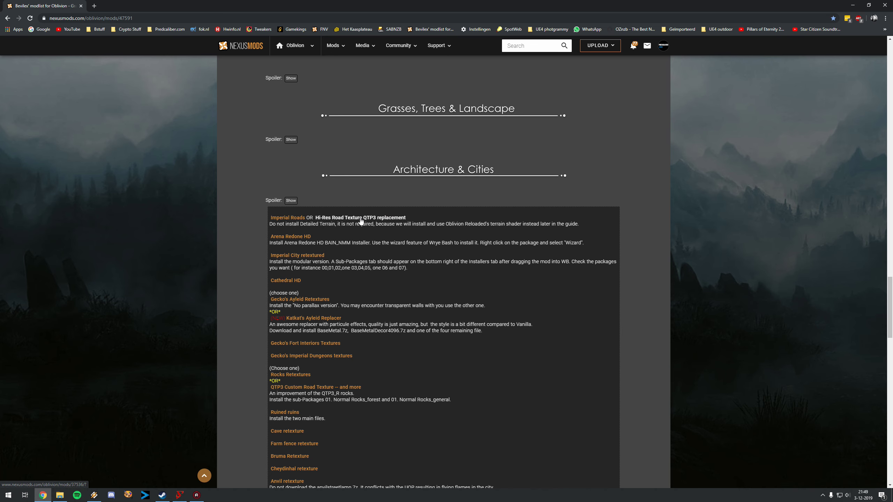
{"action": "left_click", "coordinate": [59, 495]}
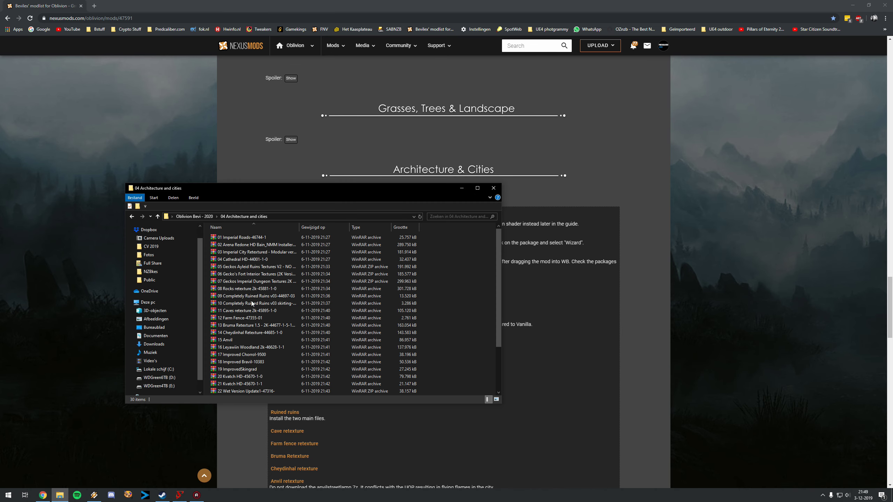
{"action": "left_click", "coordinate": [604, 274]}
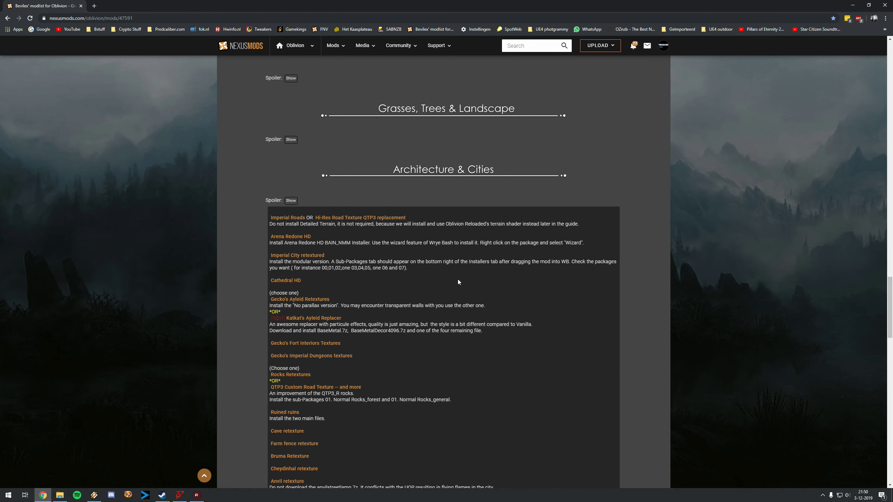
Open the Imperial Roads, Arena Redone HD, Imperial City retextured and Cathedral HD links from the modlist in new browser tabs
{"action": "right_click", "coordinate": [287, 220]}
{"action": "left_click", "coordinate": [307, 226]}
{"action": "right_click", "coordinate": [301, 239]}
{"action": "left_click", "coordinate": [301, 241]}
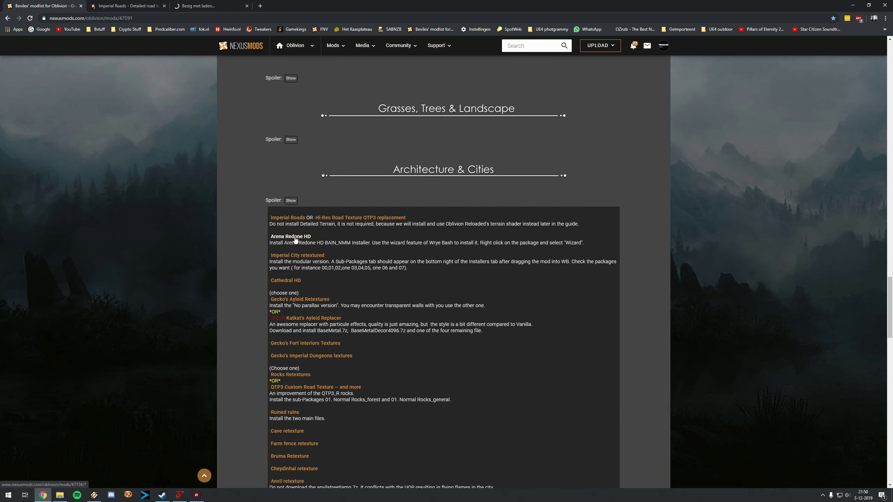
{"action": "right_click", "coordinate": [321, 257]}
{"action": "left_click", "coordinate": [323, 260]}
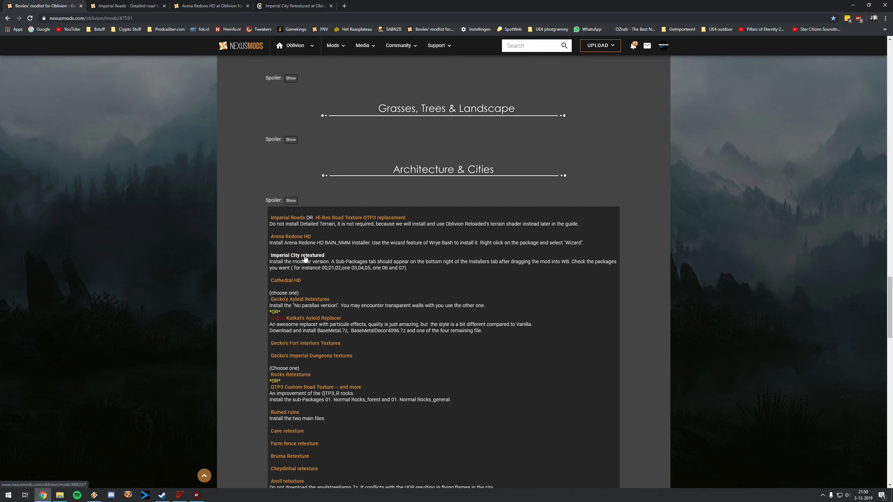
{"action": "right_click", "coordinate": [286, 280]}
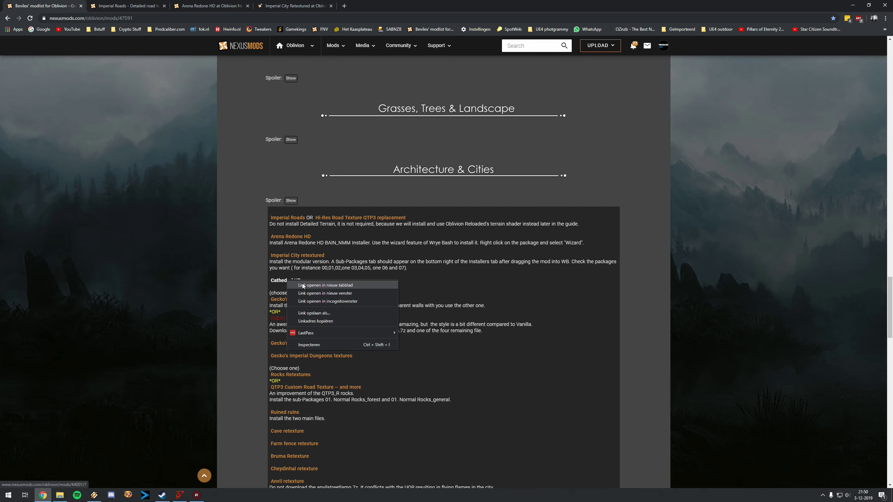
{"action": "left_click", "coordinate": [303, 284]}
Review the downloadable files on the Imperial Roads mod page and compare them with the archives in the local folder
{"action": "left_click", "coordinate": [110, 6]}
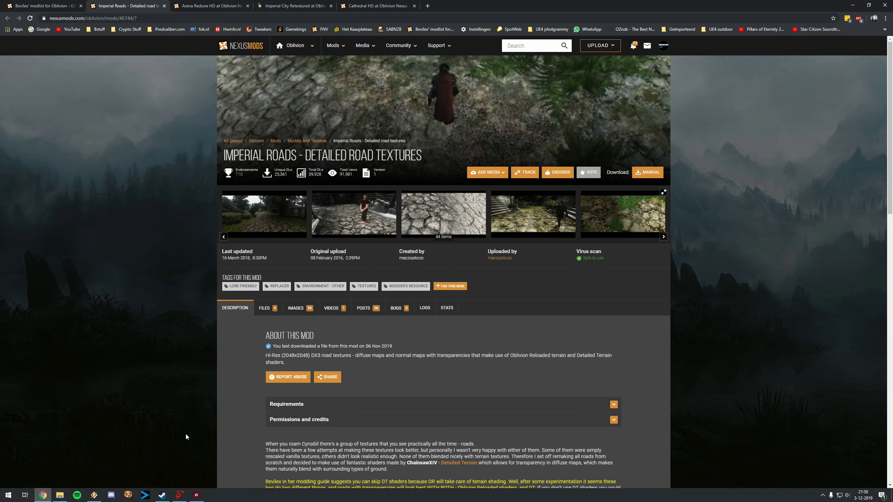
{"action": "left_click", "coordinate": [183, 495]}
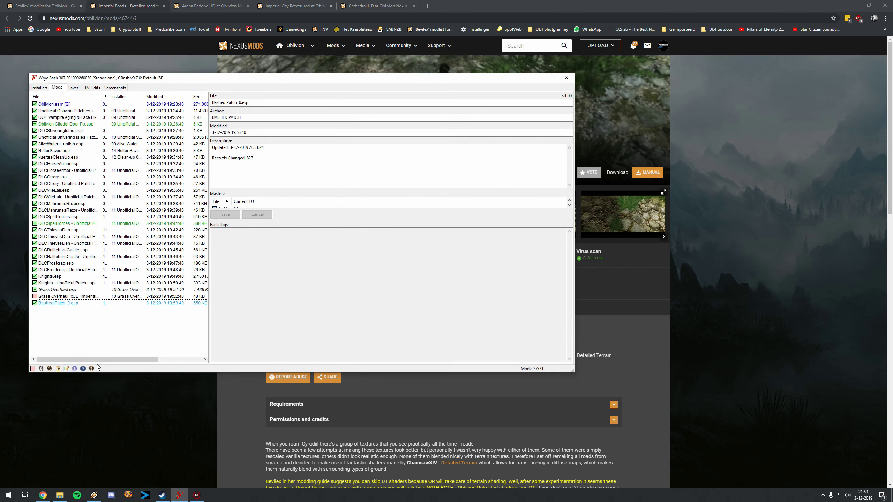
{"action": "left_click", "coordinate": [41, 88]}
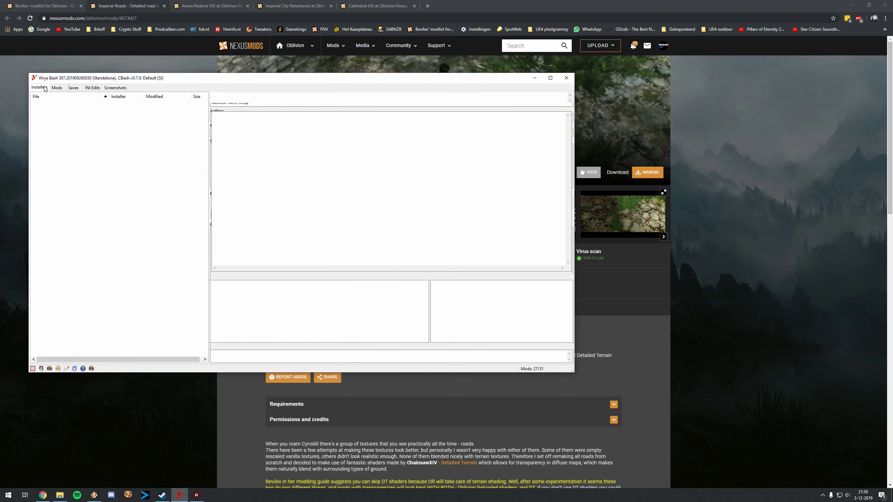
{"action": "left_click", "coordinate": [58, 89]}
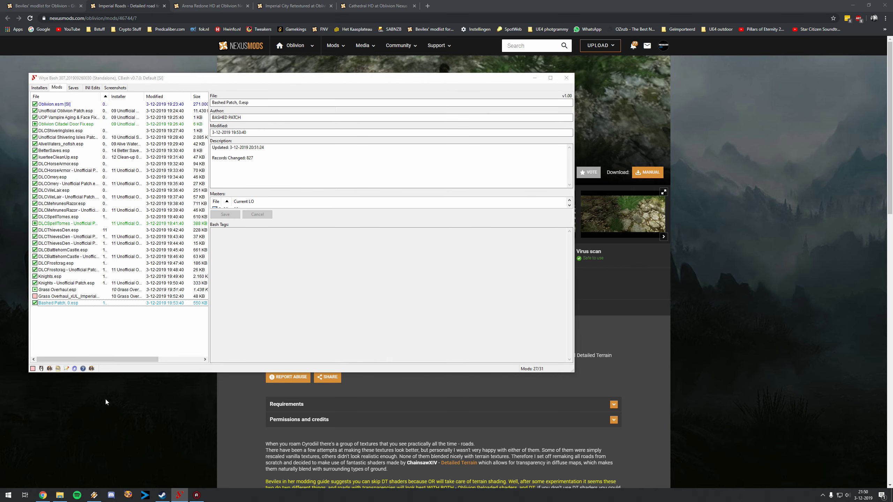
{"action": "left_click", "coordinate": [218, 374]}
{"action": "left_click", "coordinate": [267, 308]}
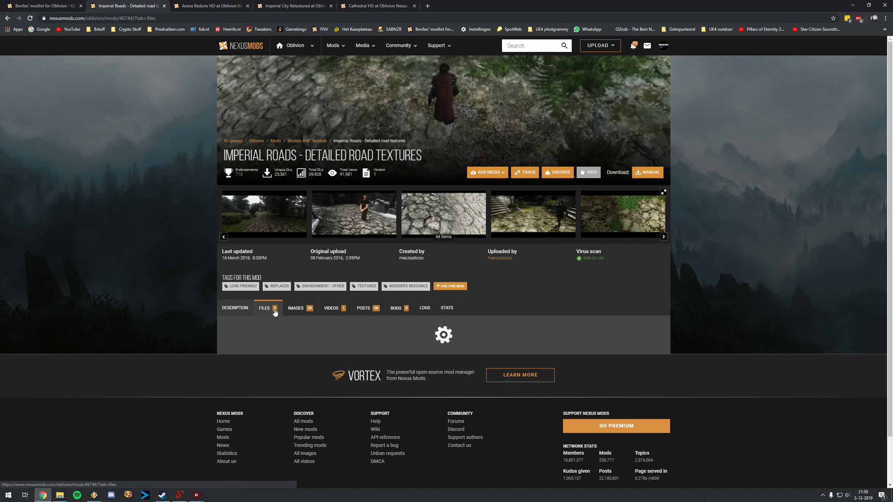
{"action": "scroll", "coordinate": [335, 320], "scroll_direction": "down", "scroll_amount": 5}
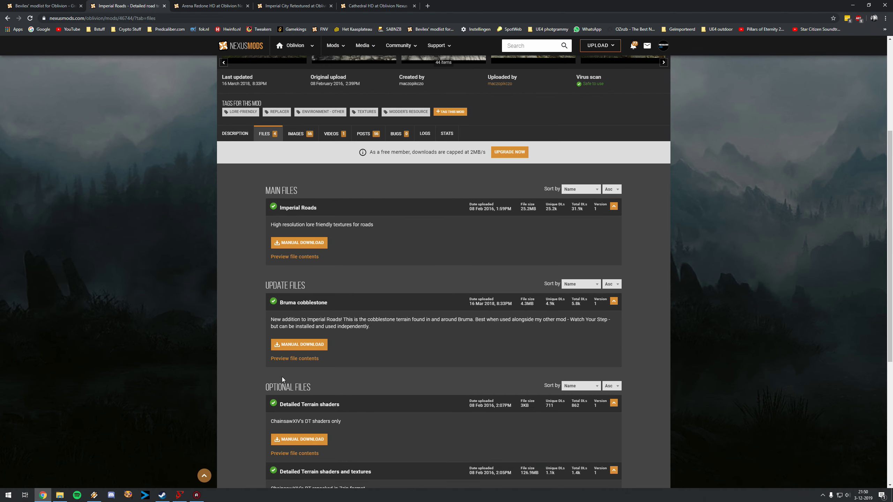
{"action": "left_click", "coordinate": [59, 496]}
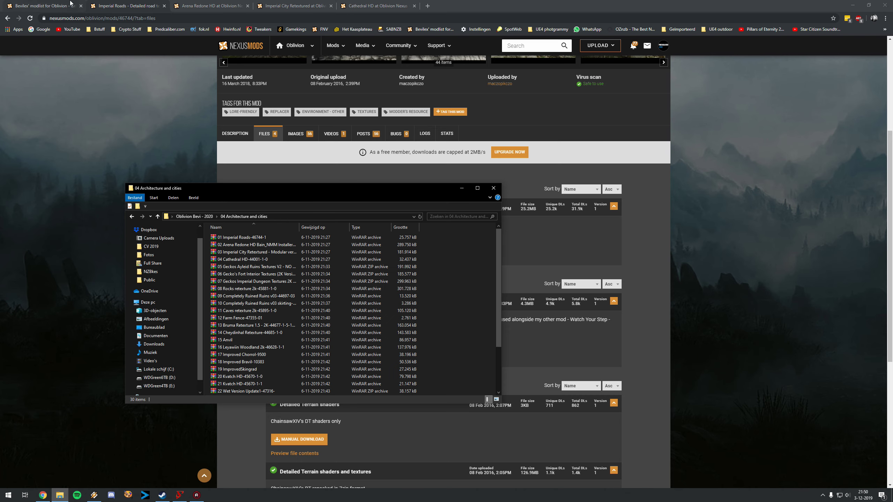
Review the Arena Redone HD mod's main and optional files and check them against the downloaded archives
{"action": "left_click", "coordinate": [210, 5]}
{"action": "left_click", "coordinate": [282, 307]}
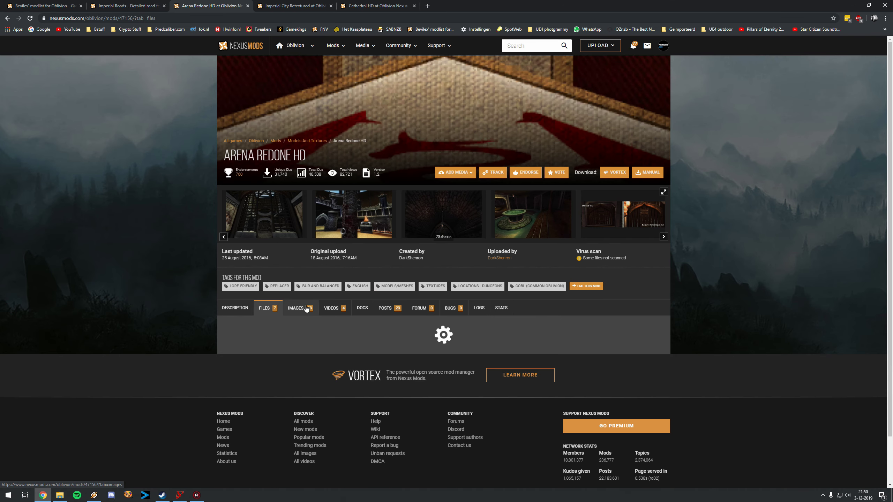
{"action": "scroll", "coordinate": [304, 301], "scroll_direction": "down", "scroll_amount": 6}
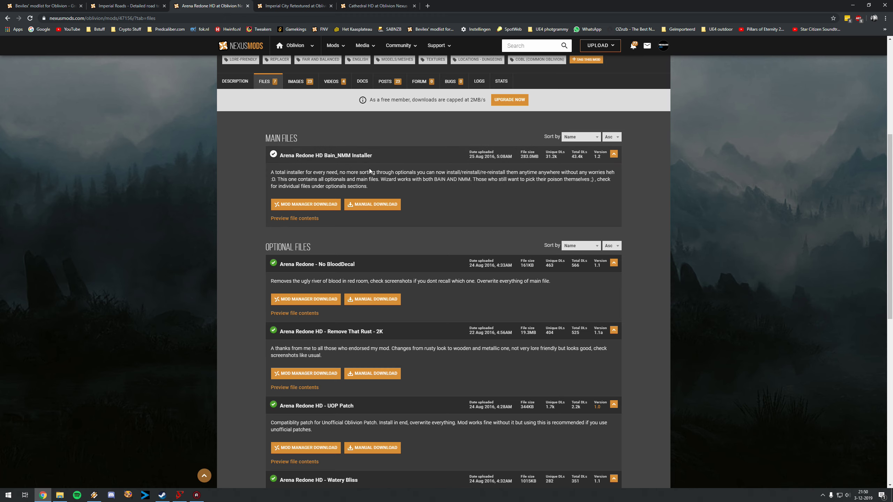
{"action": "left_click", "coordinate": [60, 495]}
{"action": "left_click", "coordinate": [60, 496]}
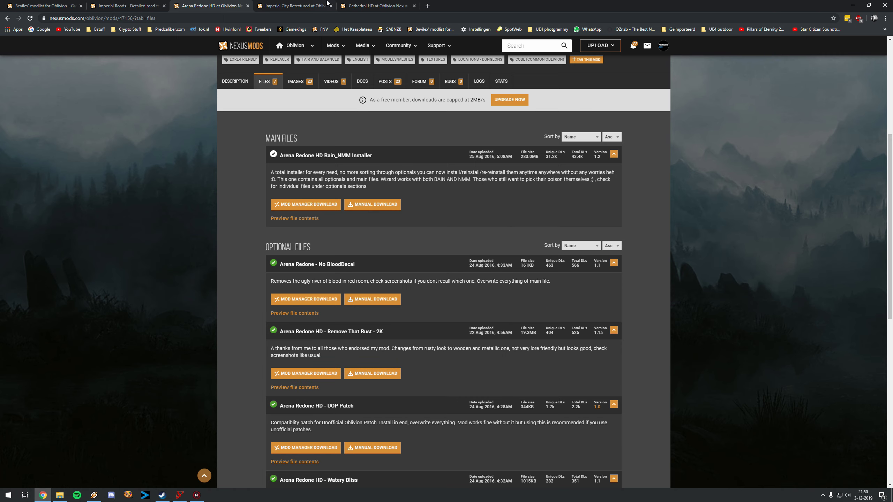
Review the Imperial City Retextured mod's files, including the modular version, and check for the matching local archive
{"action": "left_click", "coordinate": [295, 6]}
{"action": "left_click", "coordinate": [275, 308]}
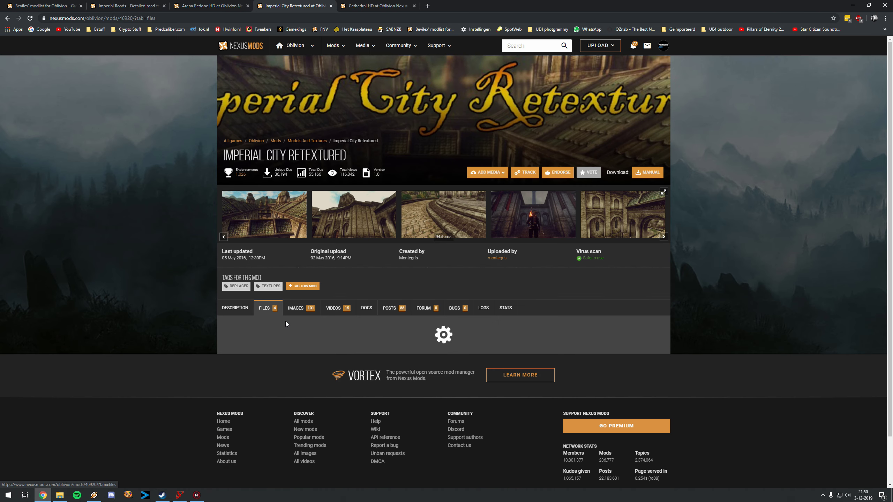
{"action": "scroll", "coordinate": [287, 320], "scroll_direction": "down", "scroll_amount": 3}
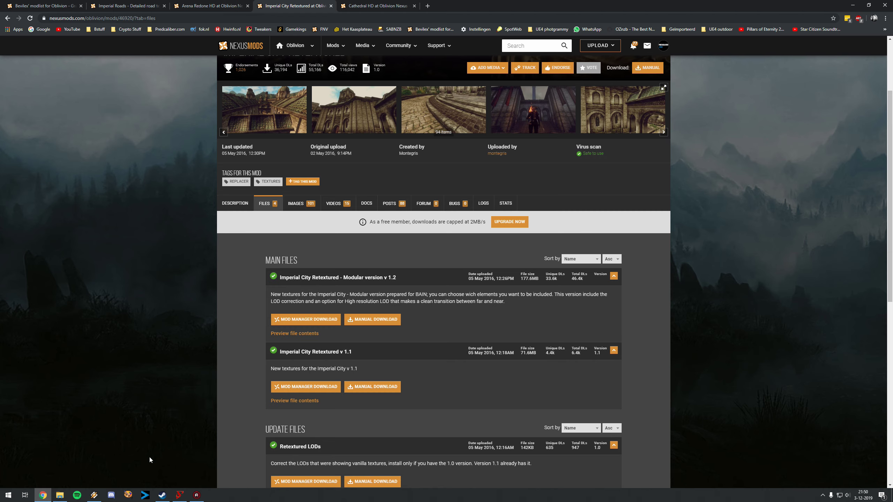
{"action": "left_click", "coordinate": [60, 495]}
{"action": "left_click", "coordinate": [60, 496]}
{"action": "left_click", "coordinate": [60, 496]}
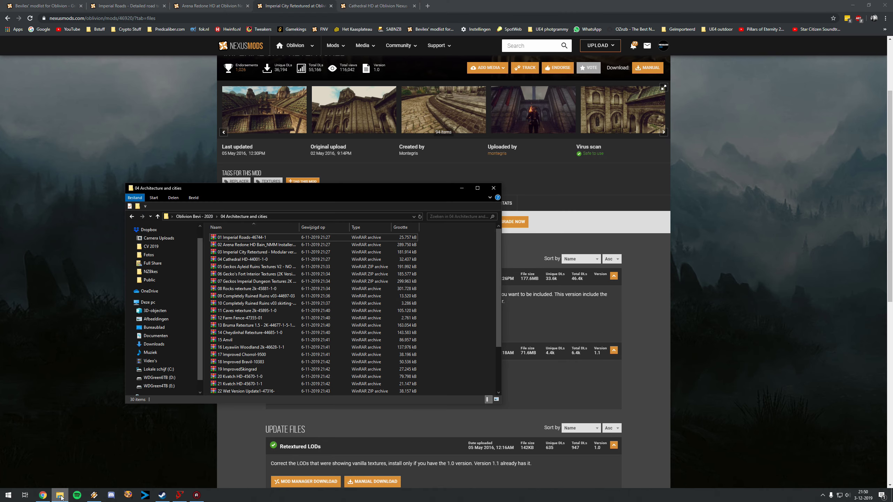
{"action": "left_click", "coordinate": [60, 496]}
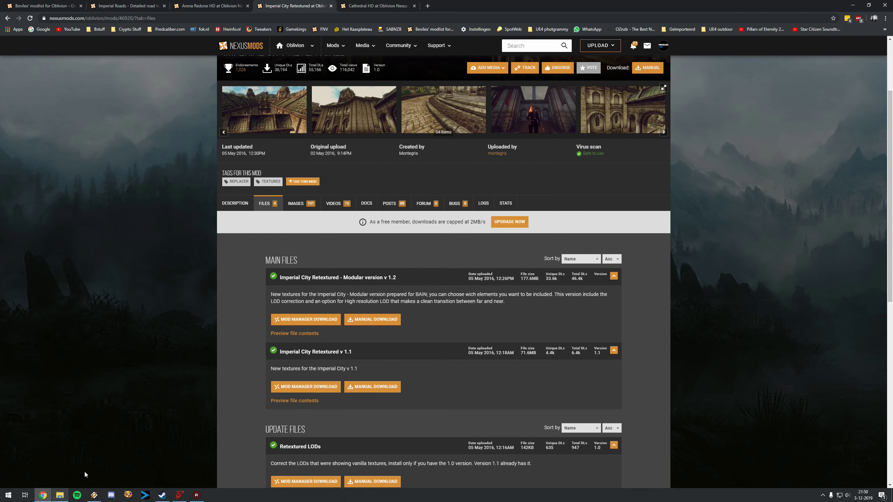
Review the main file offered on the Cathedral HD mod page
{"action": "left_click", "coordinate": [377, 6]}
{"action": "left_click", "coordinate": [281, 309]}
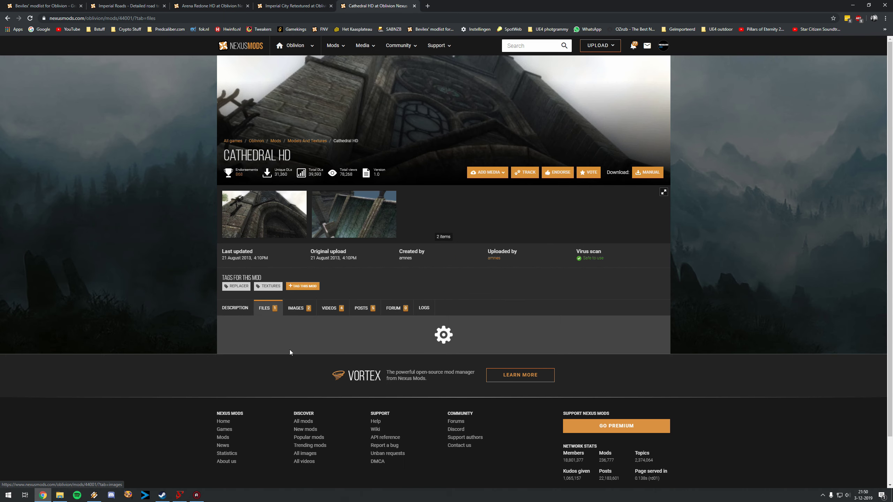
{"action": "scroll", "coordinate": [284, 351], "scroll_direction": "down", "scroll_amount": 4}
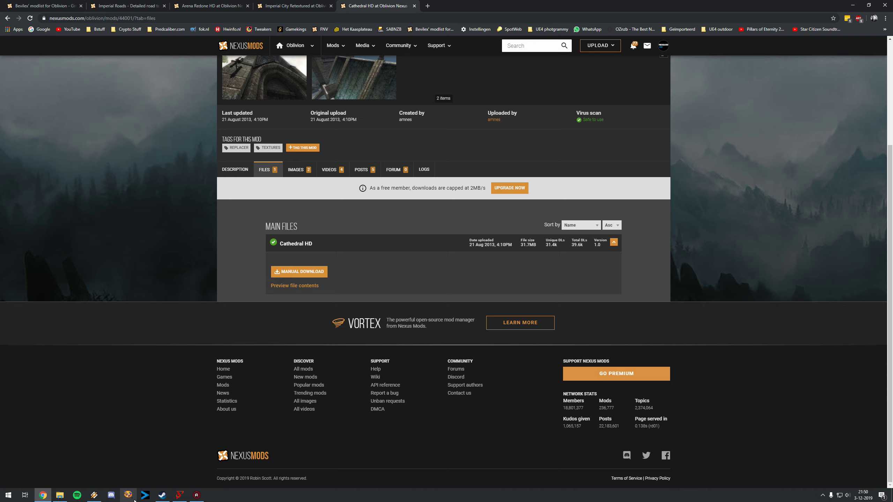
Switch to Wrye Bash and arrange it side by side with the "04 Architecture and cities" folder window
{"action": "left_click", "coordinate": [179, 496]}
{"action": "left_click", "coordinate": [67, 495]}
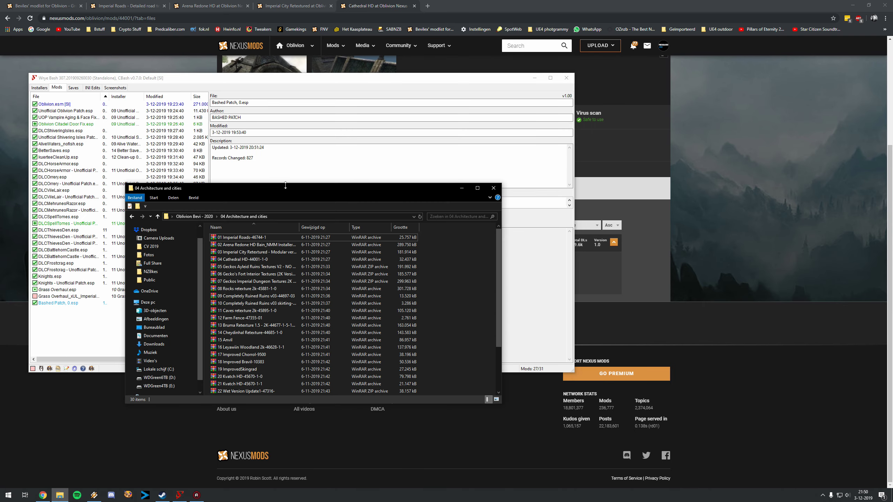
{"action": "left_click_drag", "start_coordinate": [282, 191], "coordinate": [667, 139]}
{"action": "left_click_drag", "start_coordinate": [476, 80], "coordinate": [419, 82]}
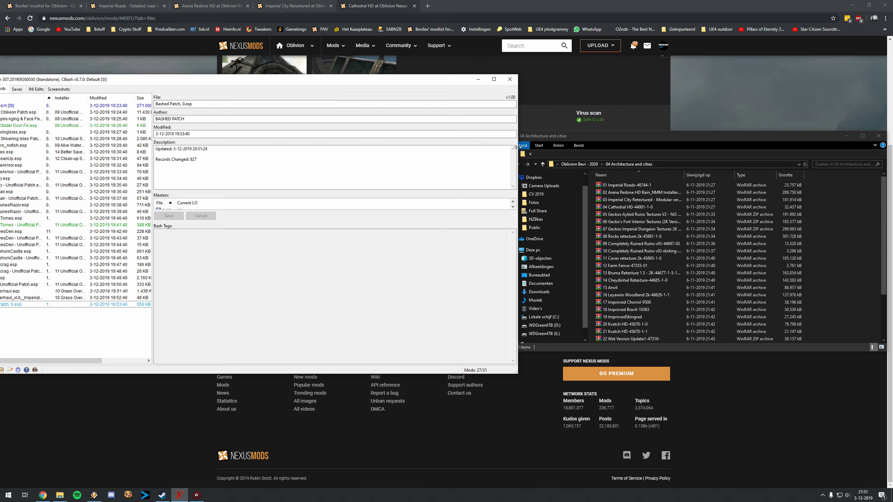
{"action": "left_click_drag", "start_coordinate": [370, 78], "coordinate": [0, 125]}
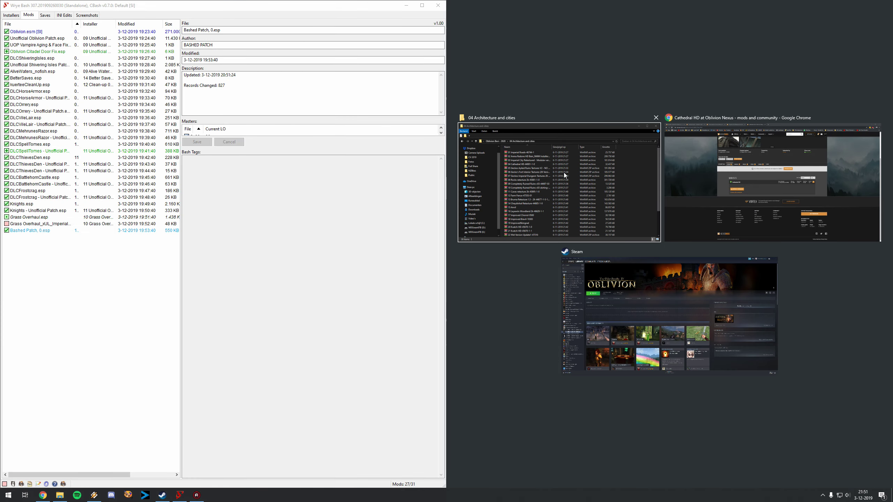
{"action": "left_click", "coordinate": [564, 172]}
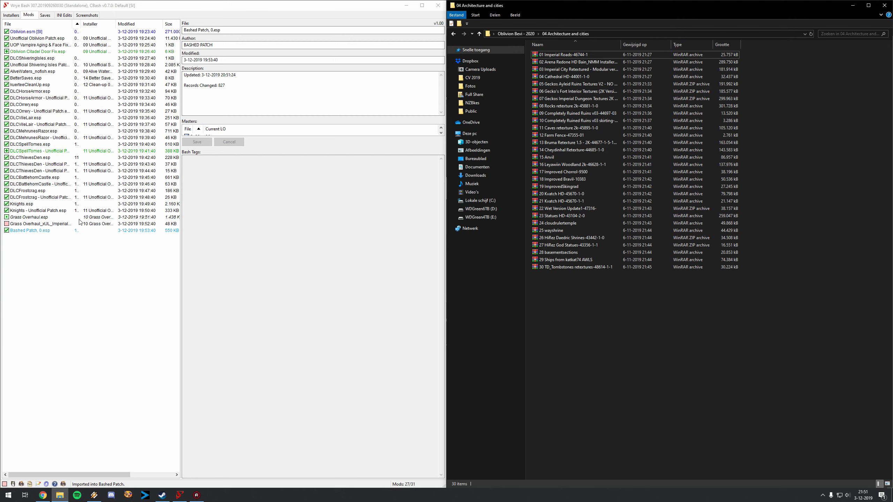
Add the "01 Imperial Roads-46744-1" archive to the end of Wrye Bash's installer packages and install it
{"action": "left_click", "coordinate": [576, 54]}
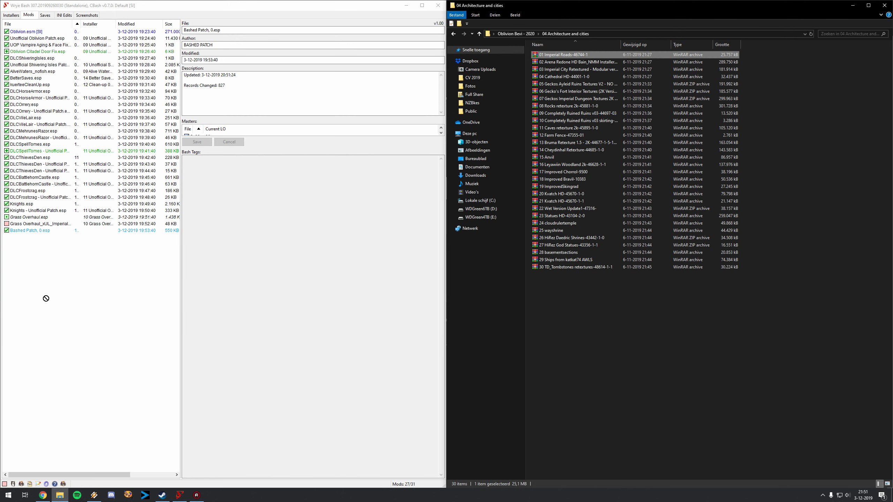
{"action": "left_click", "coordinate": [11, 15]}
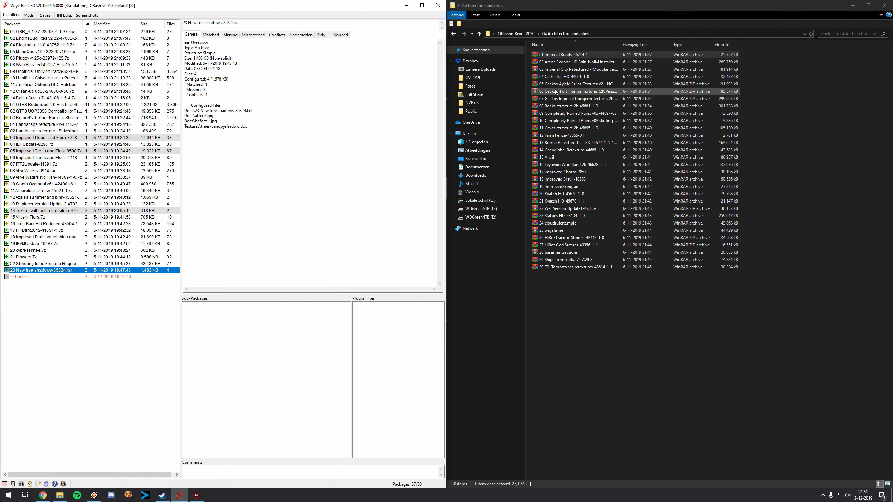
{"action": "left_click_drag", "start_coordinate": [573, 57], "coordinate": [43, 280]}
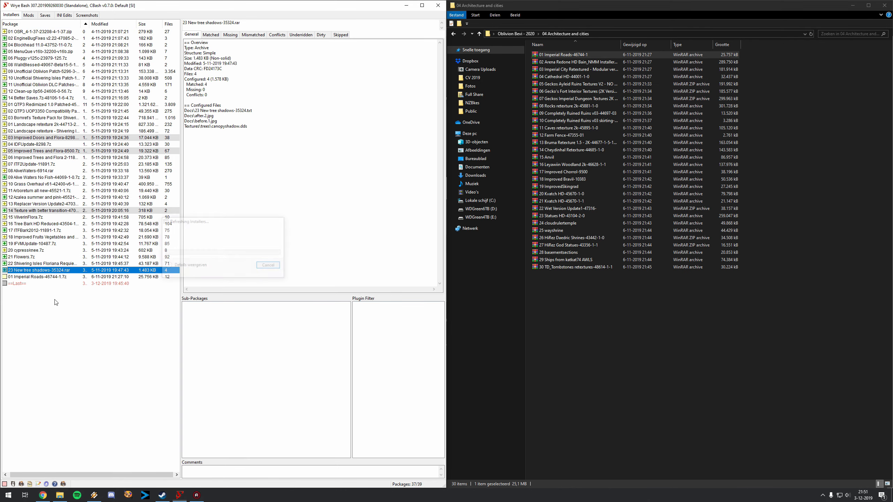
{"action": "right_click", "coordinate": [43, 278]}
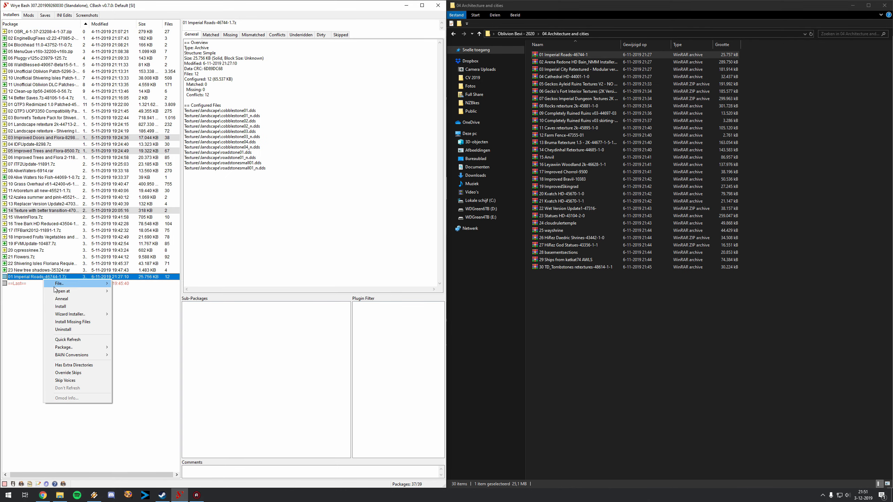
{"action": "left_click", "coordinate": [60, 306]}
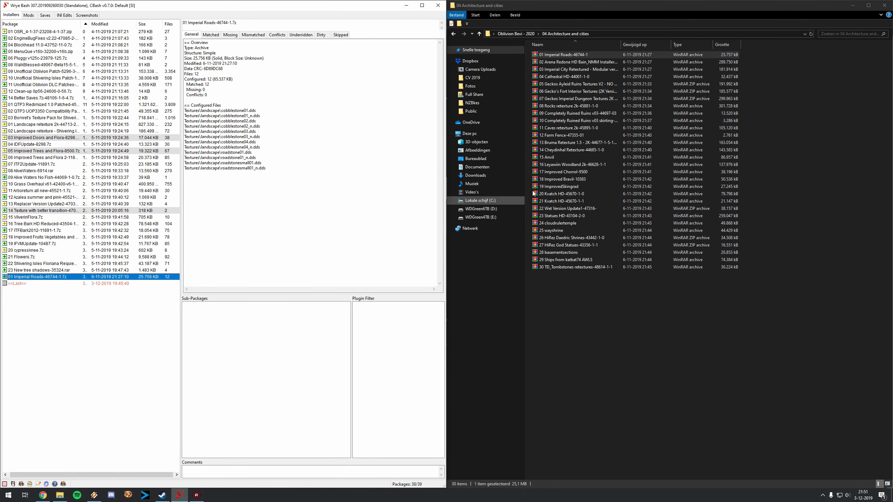
Add the "02 Arena Redone HD Bain_NMM Installer" archive to the installer packages, then switch to Chrome for its modlist instructions
{"action": "left_click", "coordinate": [591, 63]}
{"action": "left_click_drag", "start_coordinate": [591, 63], "coordinate": [72, 352]}
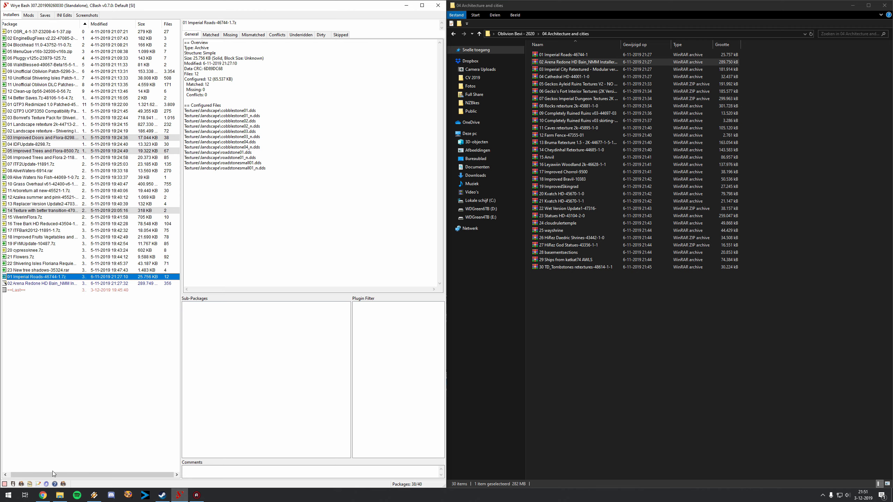
{"action": "left_click", "coordinate": [42, 496]}
{"action": "left_click", "coordinate": [62, 4]}
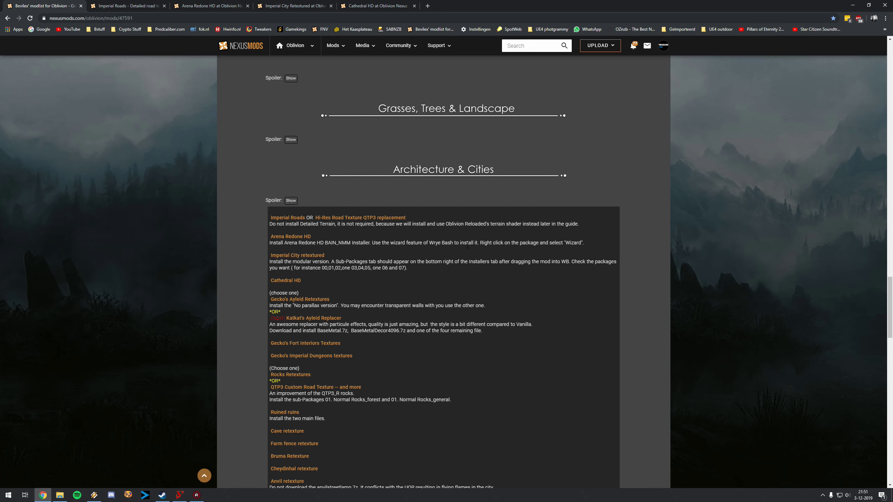
In Wrye Bash, install the Arena Redone HD package through the Auto Wizard with 00 Core [2K] and 01 UOP Patch [Optional]
{"action": "left_click", "coordinate": [179, 496]}
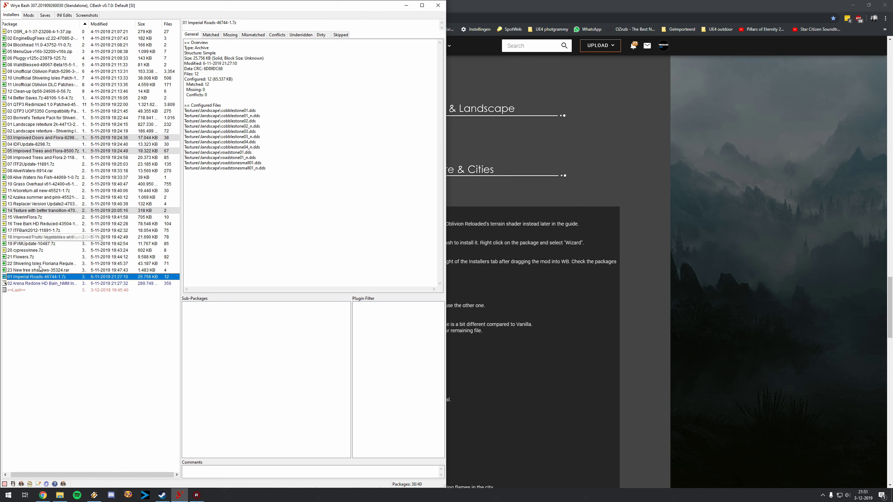
{"action": "right_click", "coordinate": [30, 283]}
{"action": "mouse_move", "coordinate": [59, 318]}
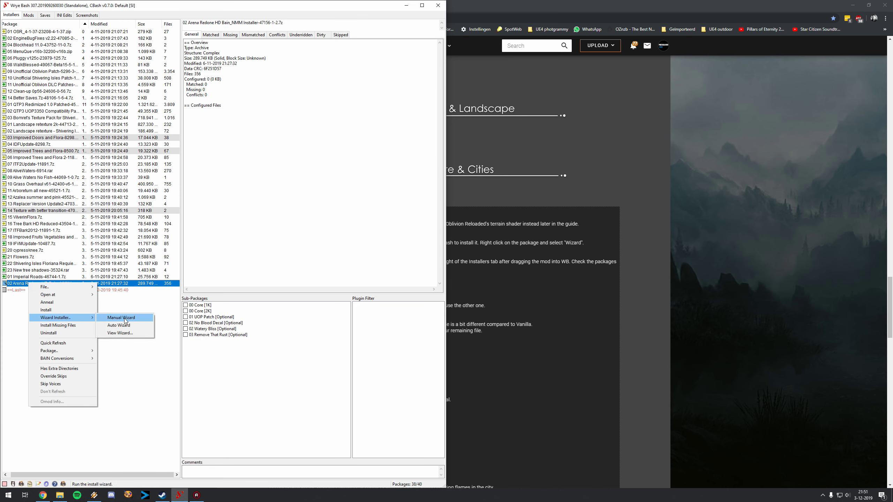
{"action": "left_click", "coordinate": [130, 325]}
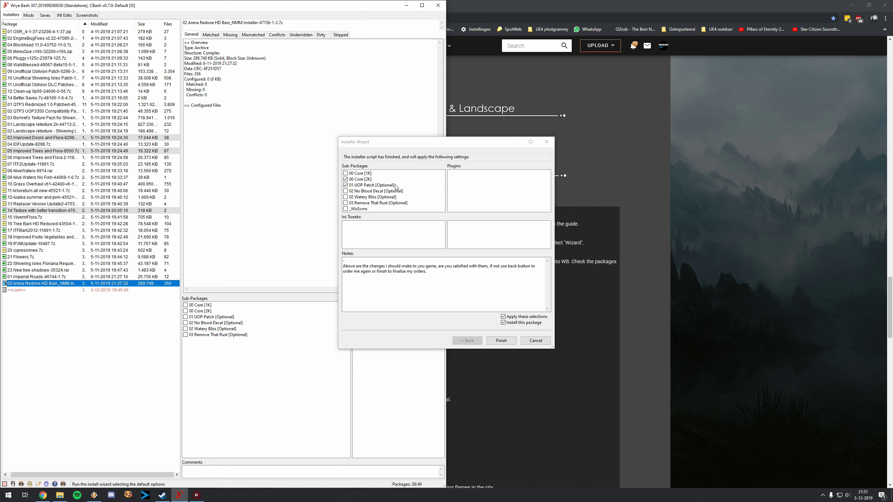
{"action": "left_click", "coordinate": [368, 185]}
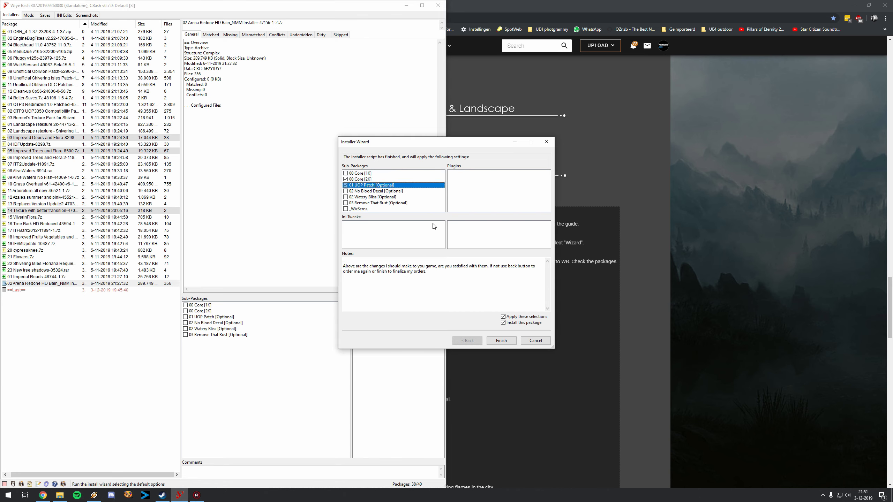
{"action": "left_click", "coordinate": [501, 341]}
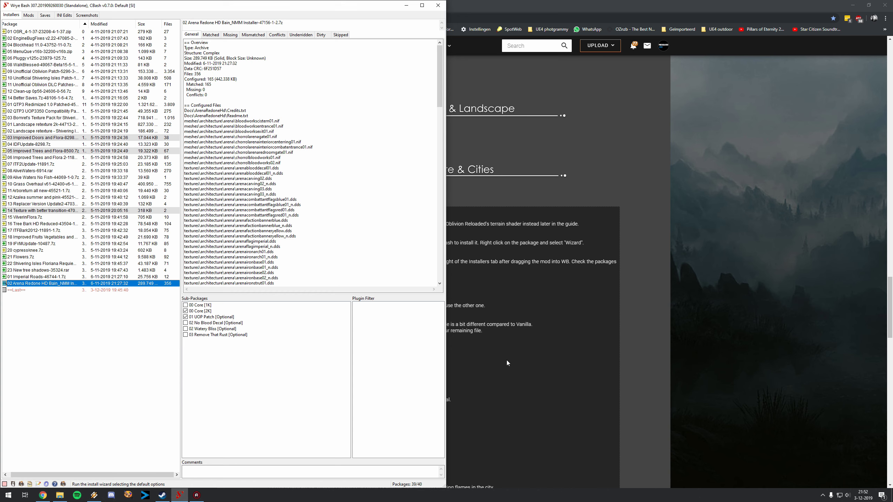
Add the "03 Imperial City Retextured - Modular version" archive from the folder window to the installer packages and install it
{"action": "left_click", "coordinate": [60, 495]}
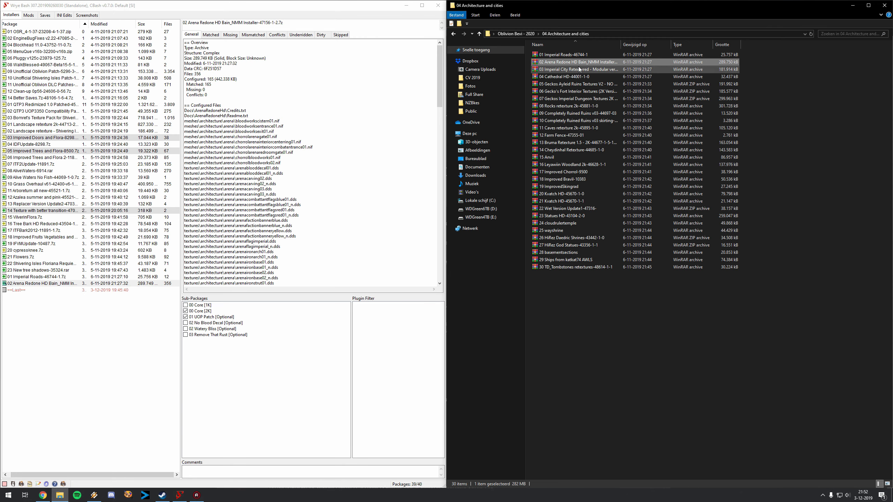
{"action": "left_click_drag", "start_coordinate": [579, 69], "coordinate": [66, 304]}
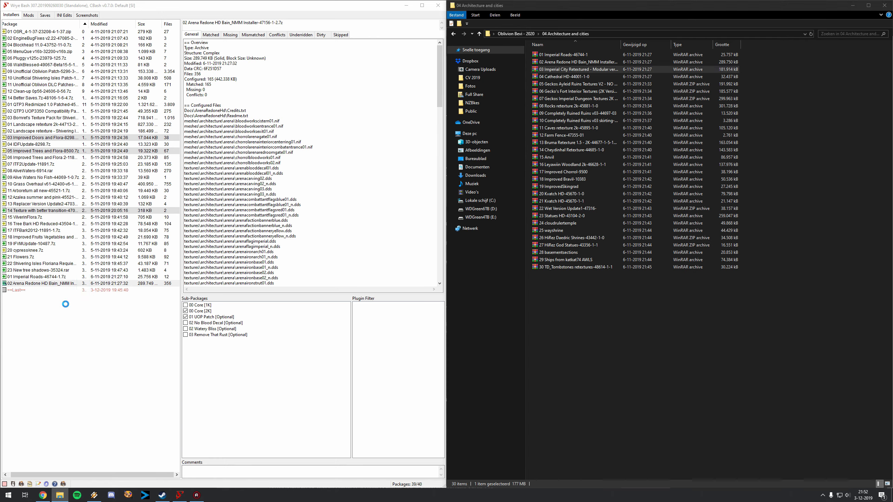
{"action": "right_click", "coordinate": [40, 290]}
{"action": "mouse_move", "coordinate": [102, 324]}
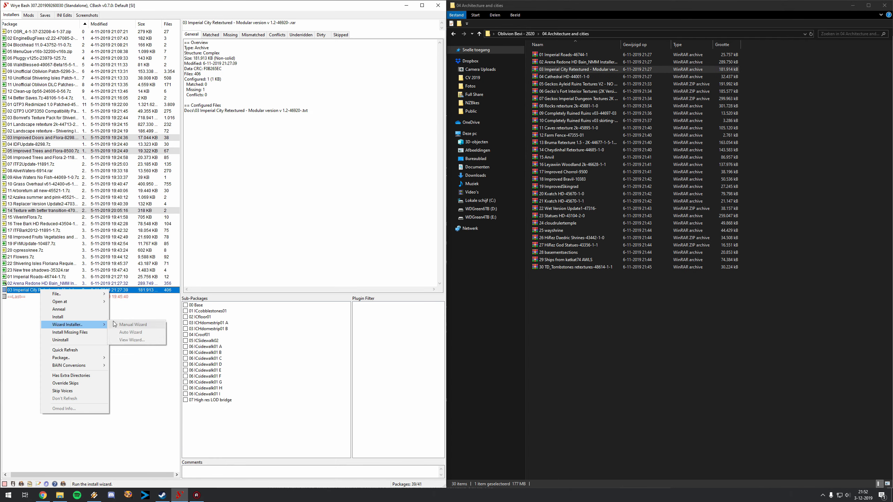
{"action": "left_click", "coordinate": [61, 317]}
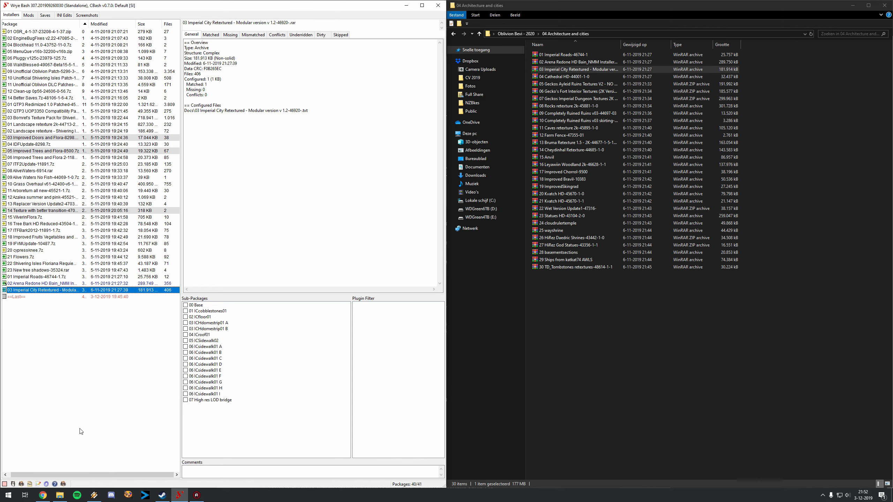
Switch to Chrome and look through the preview images on the Imperial City Retextured mod page
{"action": "left_click", "coordinate": [43, 495]}
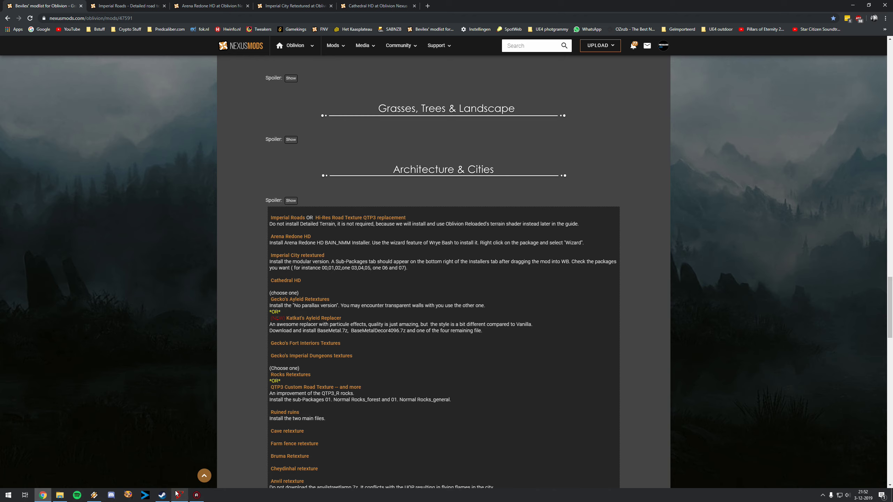
{"action": "left_click", "coordinate": [281, 5]}
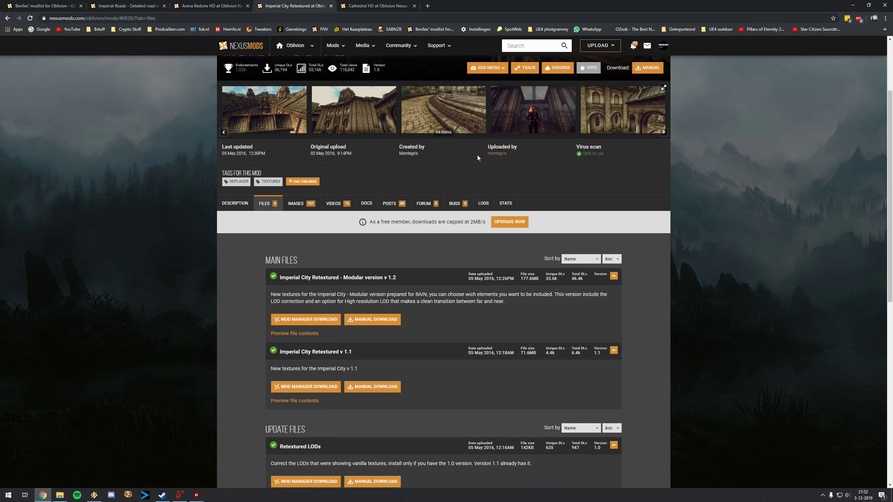
{"action": "left_click", "coordinate": [664, 132]}
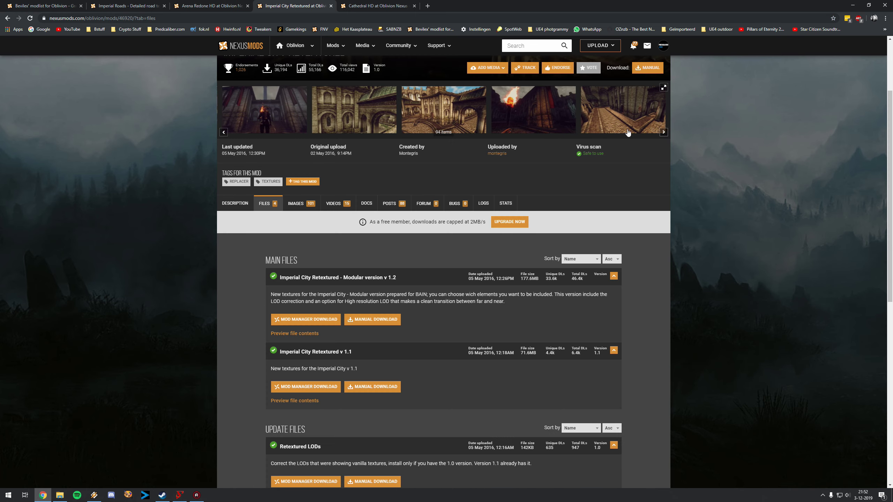
In Wrye Bash, enable the Imperial City Retextured sub-packages 00, 01, 02, 03 A, 04, 05, 06 A and 07
{"action": "left_click", "coordinate": [180, 495]}
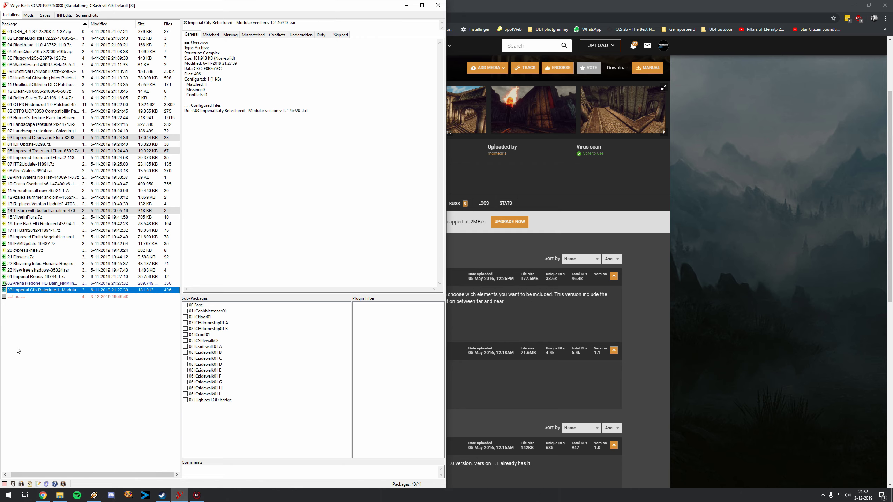
{"action": "left_click", "coordinate": [186, 305]}
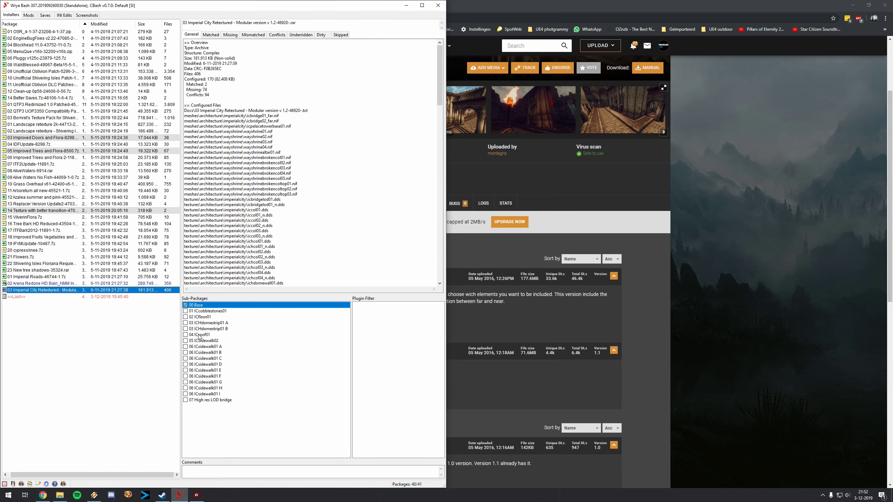
{"action": "left_click", "coordinate": [186, 311]}
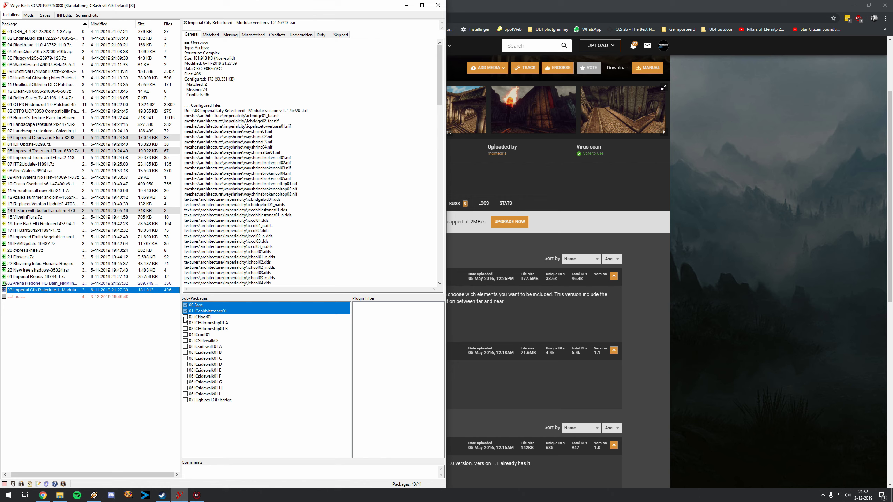
{"action": "left_click", "coordinate": [185, 317]}
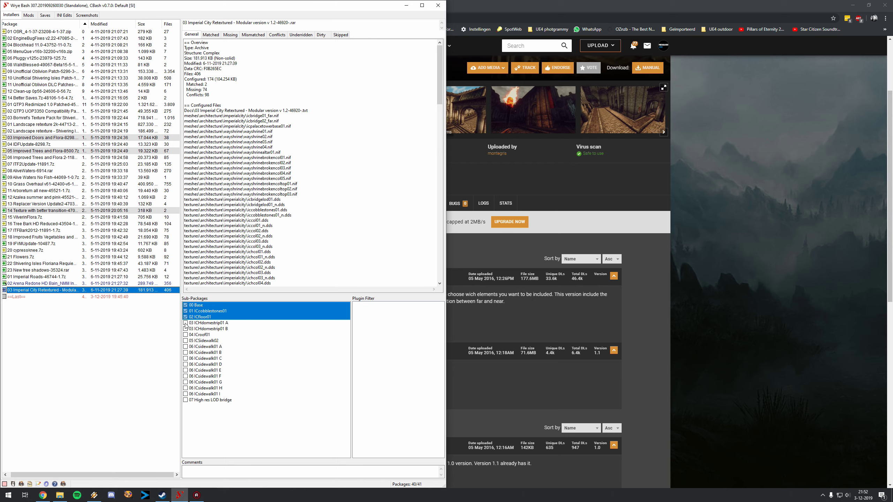
{"action": "left_click", "coordinate": [186, 323]}
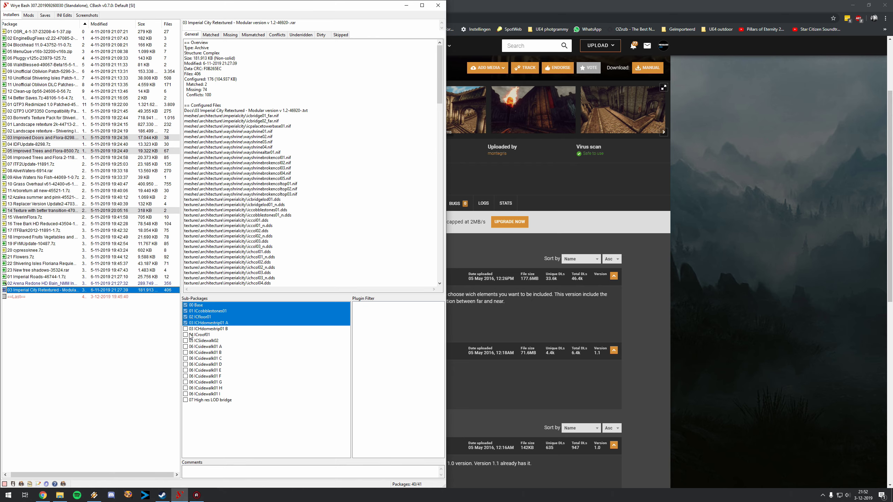
{"action": "left_click", "coordinate": [186, 335]}
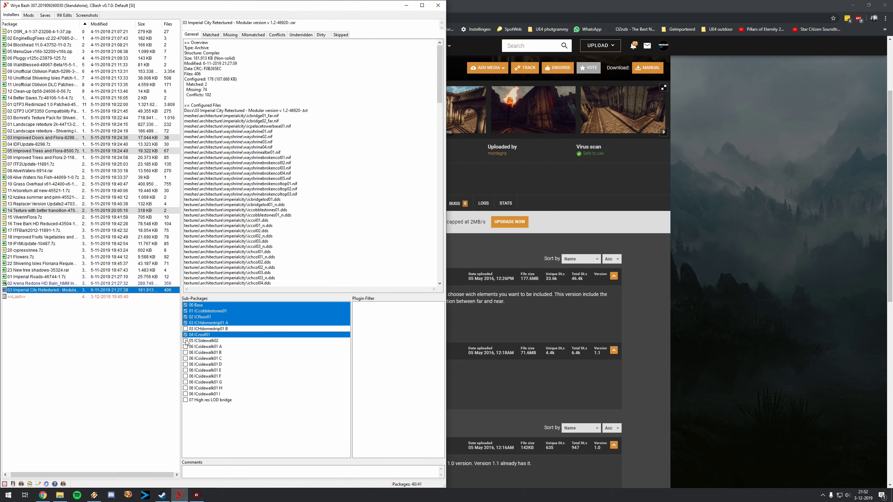
{"action": "left_click", "coordinate": [186, 341]}
{"action": "left_click", "coordinate": [185, 347]}
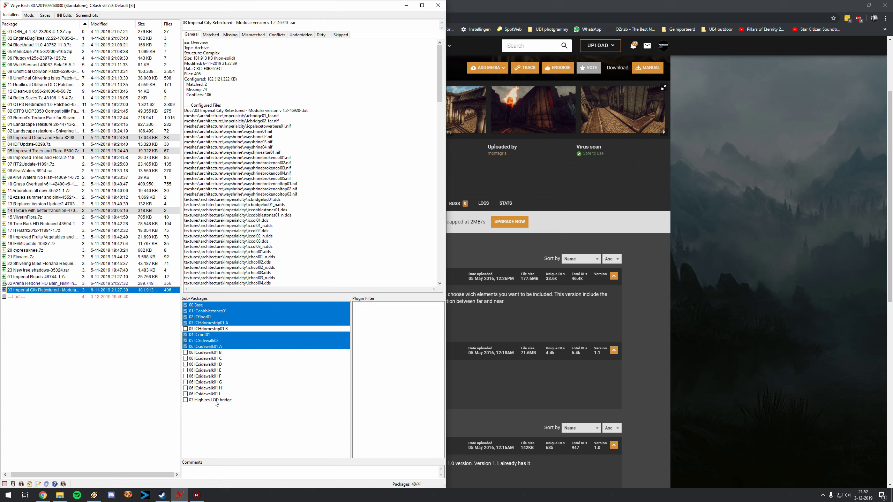
{"action": "left_click", "coordinate": [185, 401]}
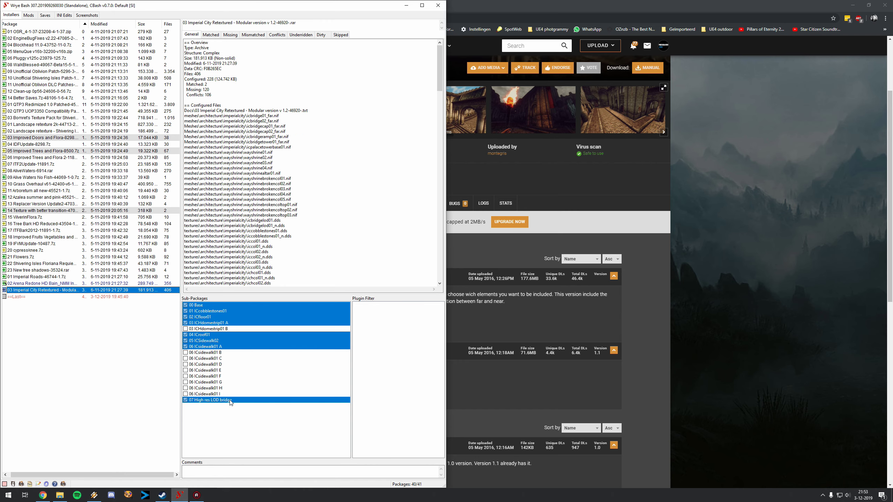
Uninstall and reinstall the Imperial City Retextured package with the enabled sub-packages, and check the plugin list
{"action": "right_click", "coordinate": [35, 291]}
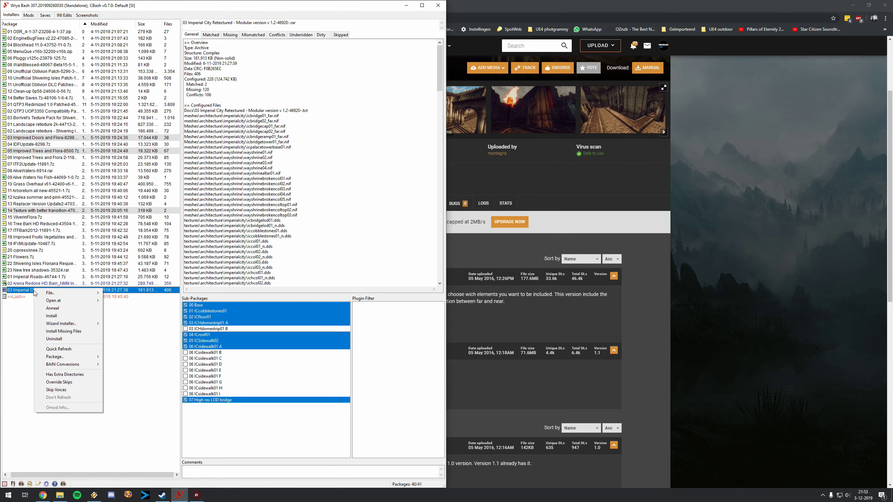
{"action": "left_click", "coordinate": [70, 339]}
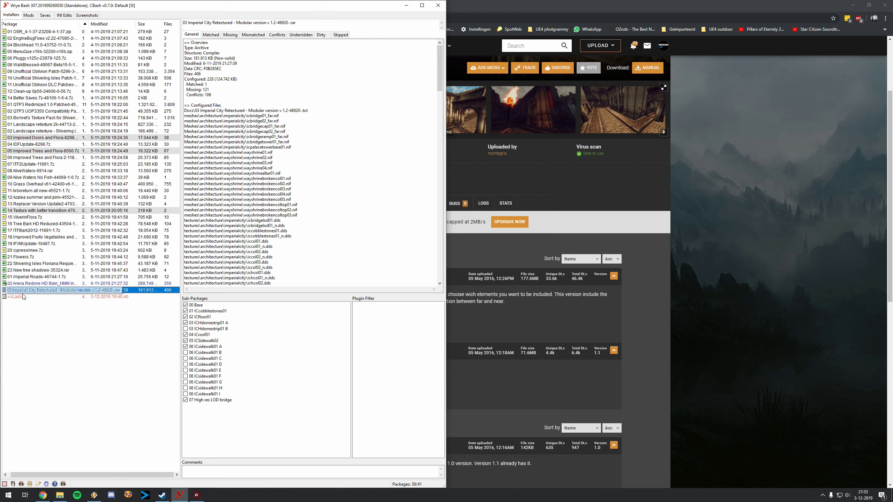
{"action": "right_click", "coordinate": [44, 290]}
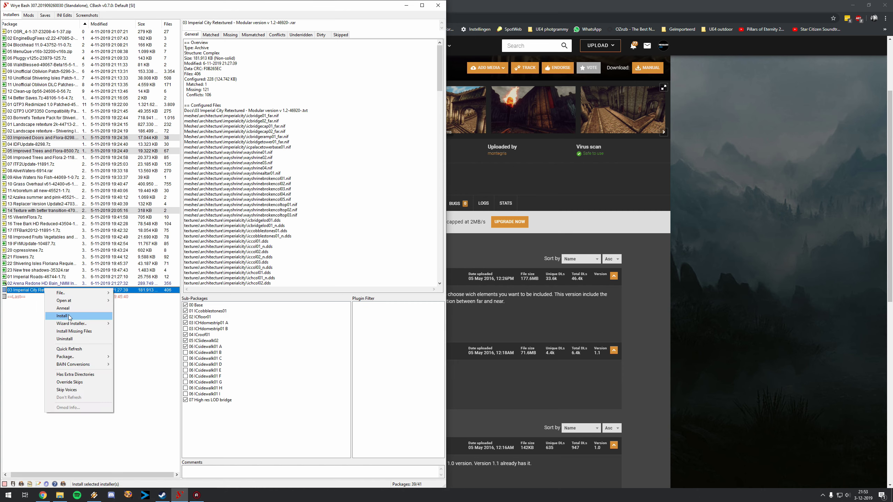
{"action": "left_click", "coordinate": [70, 316]}
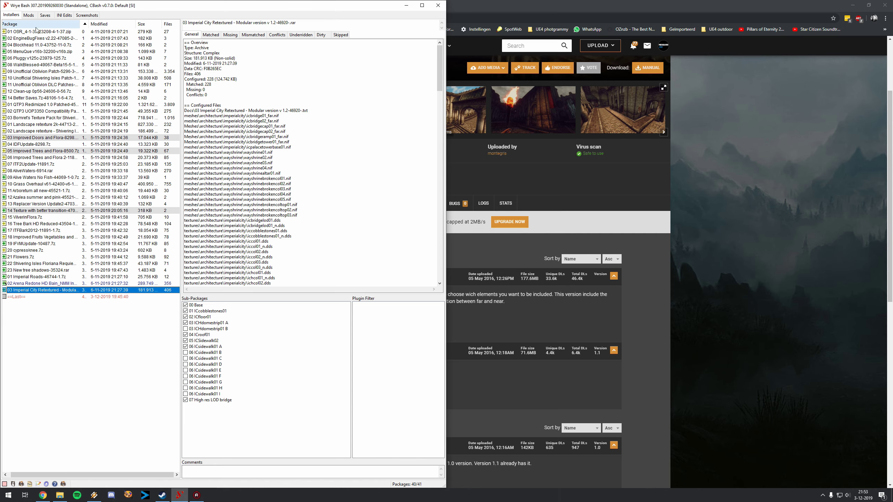
{"action": "left_click", "coordinate": [29, 15]}
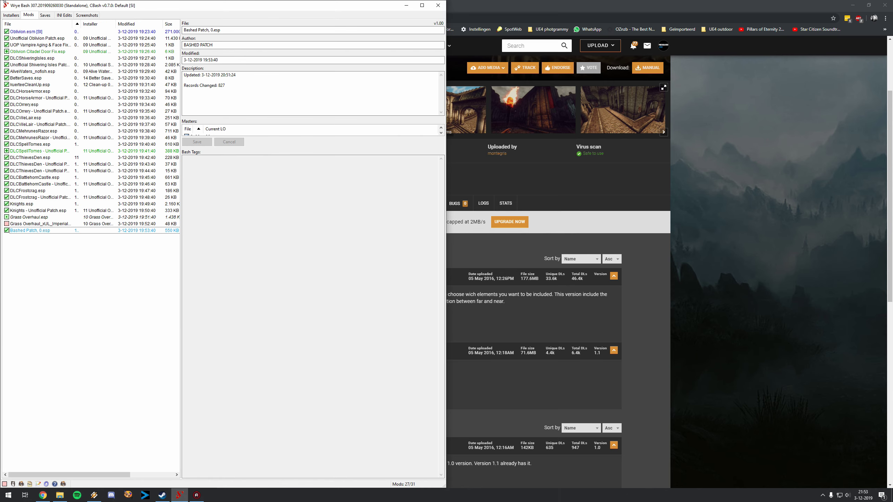
{"action": "left_click", "coordinate": [12, 15]}
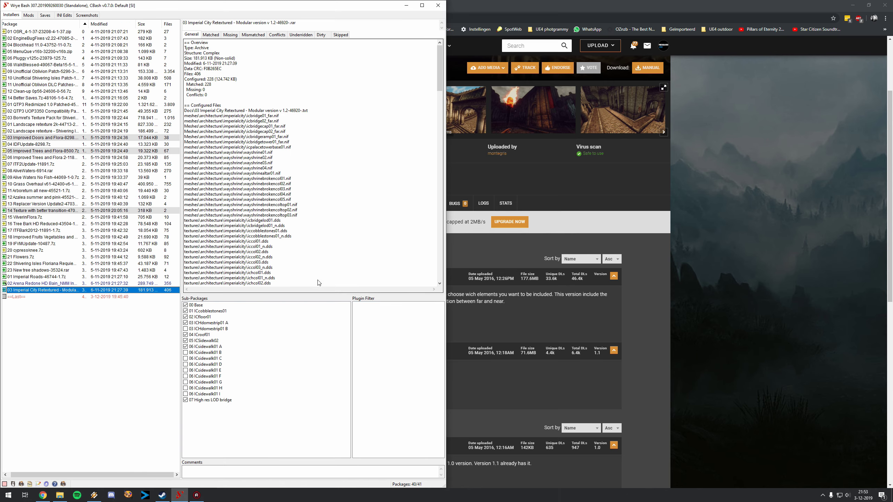
Add the "04 Cathedral HD-44001-1-0" archive from the folder window to Wrye Bash's installer packages and install it
{"action": "left_click", "coordinate": [676, 348]}
{"action": "left_click", "coordinate": [352, 4]}
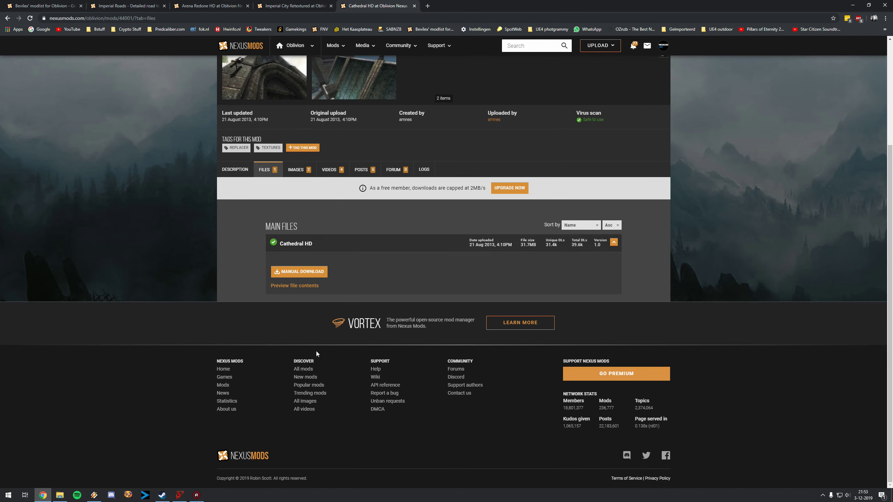
{"action": "left_click", "coordinate": [60, 496]}
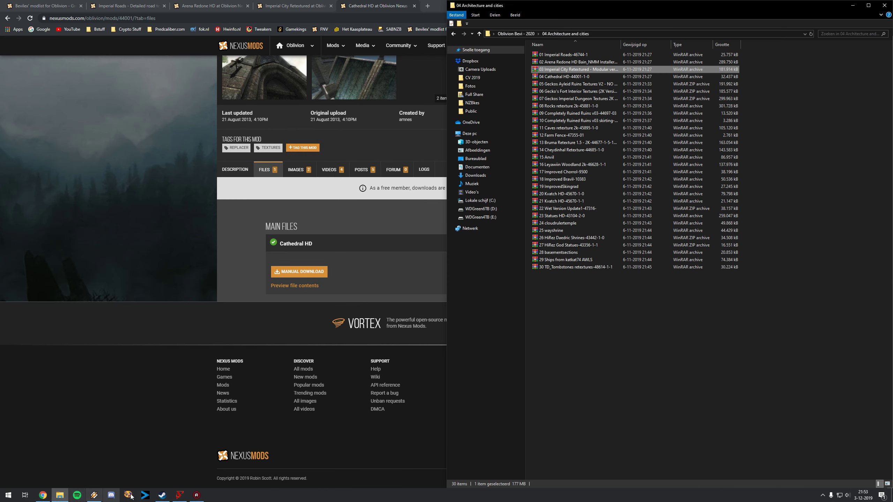
{"action": "left_click", "coordinate": [179, 495]}
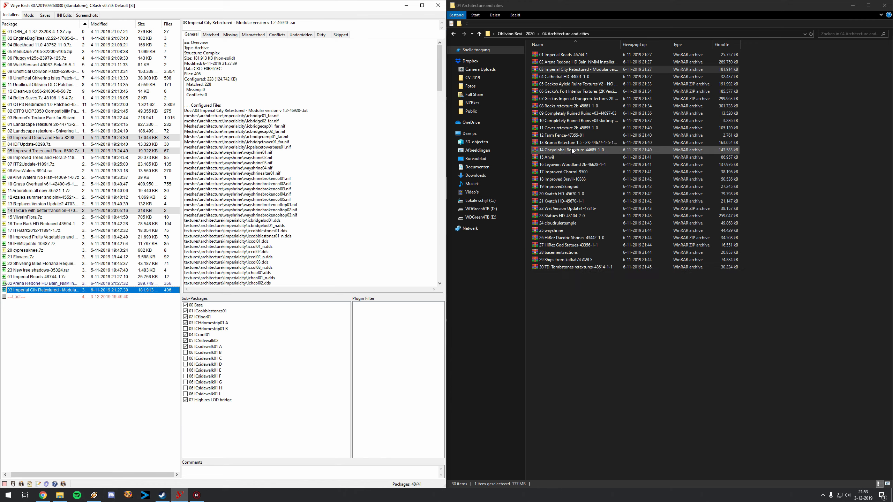
{"action": "left_click", "coordinate": [565, 77]}
{"action": "left_click_drag", "start_coordinate": [565, 78], "coordinate": [52, 295]}
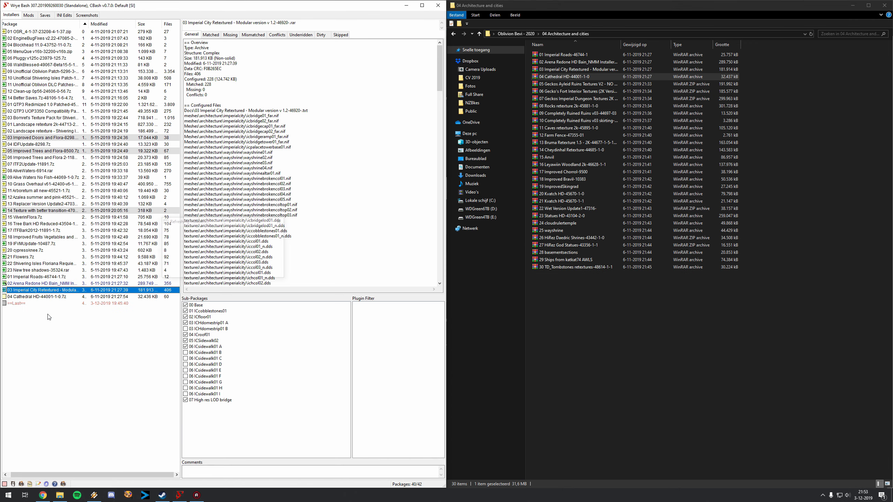
{"action": "left_click", "coordinate": [52, 297]}
{"action": "right_click", "coordinate": [23, 296]}
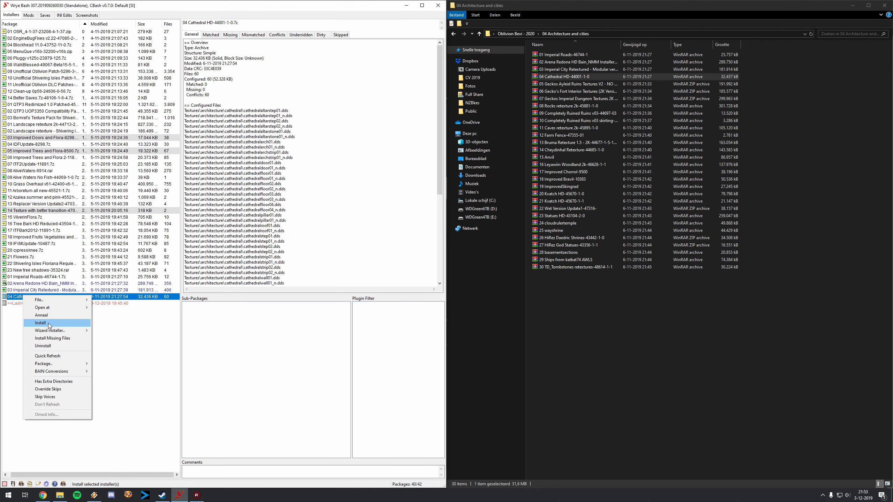
{"action": "left_click", "coordinate": [69, 325]}
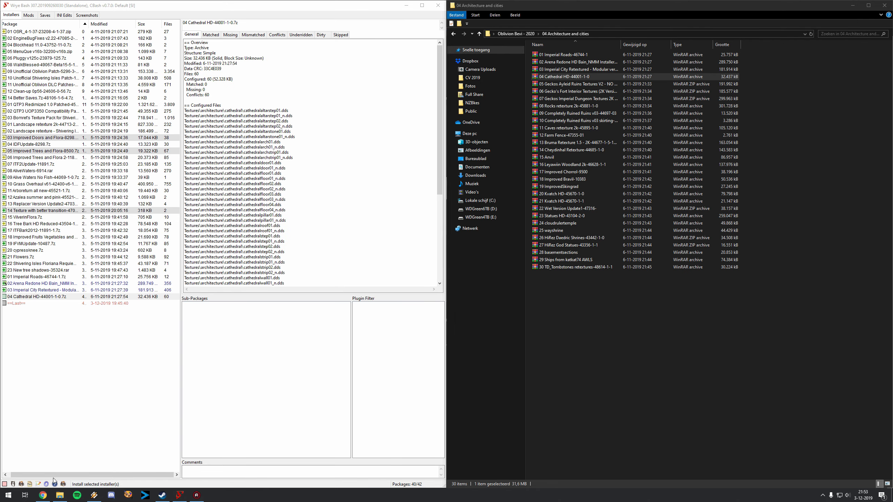
Switch to Chrome, close the four individual mod pages, and return to the modlist's Architecture & Cities section
{"action": "left_click", "coordinate": [43, 495]}
{"action": "left_click", "coordinate": [164, 5]}
{"action": "left_click", "coordinate": [165, 6]}
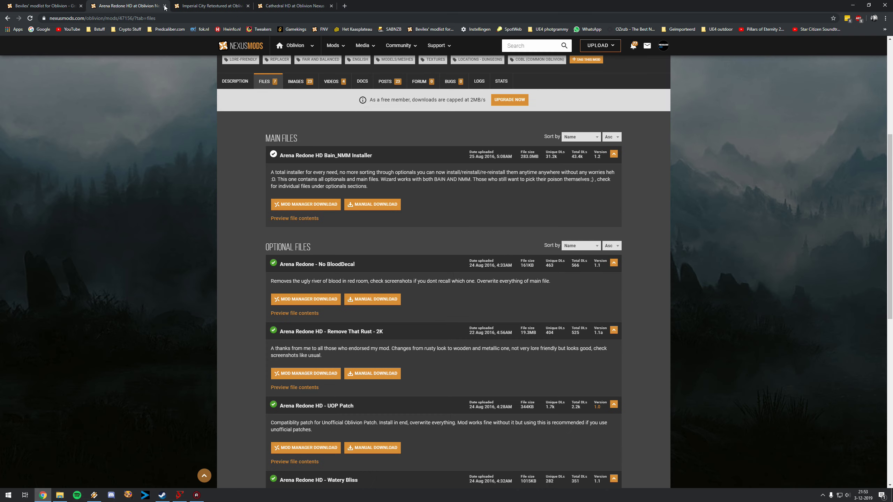
{"action": "left_click", "coordinate": [165, 5]}
{"action": "left_click", "coordinate": [164, 5]}
{"action": "left_click", "coordinate": [165, 6]}
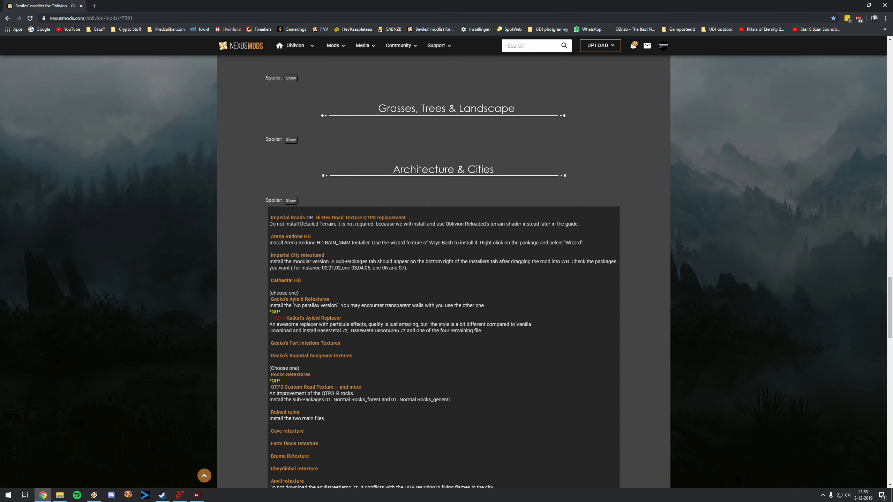
{"action": "scroll", "coordinate": [302, 295], "scroll_direction": "down", "scroll_amount": 2}
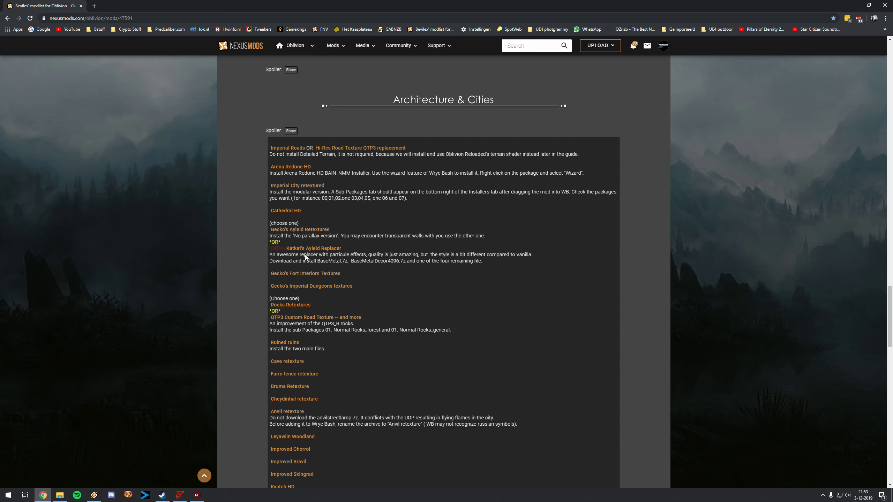
Switch to the "04 Architecture and cities" folder window and widen the name column to fit the full archive names
{"action": "left_click", "coordinate": [60, 495]}
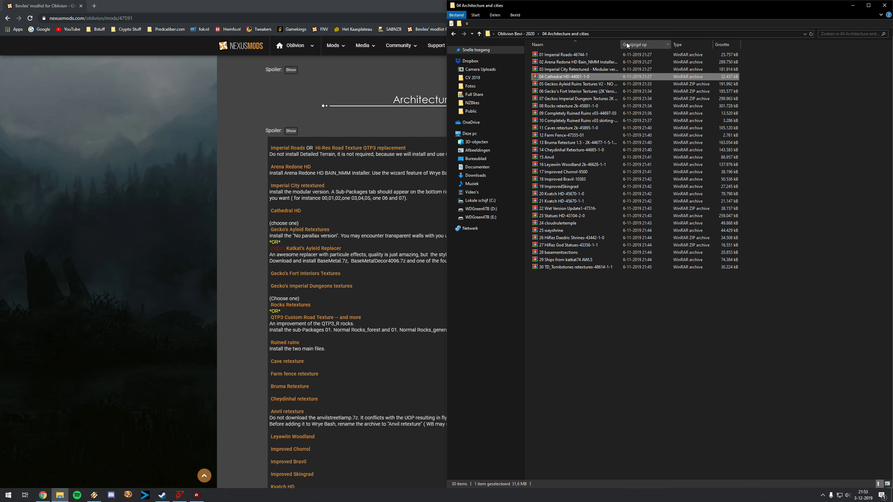
{"action": "left_click_drag", "start_coordinate": [623, 44], "coordinate": [709, 44]}
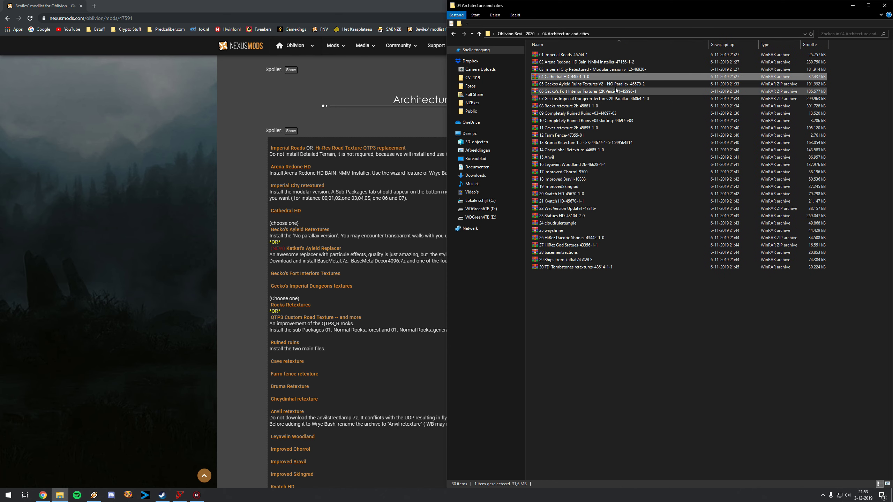
Open the Gecko's Ayleid Retextures page from the modlist, then return to the modlist and expand its Architecture & Cities section again
{"action": "left_click", "coordinate": [311, 229]}
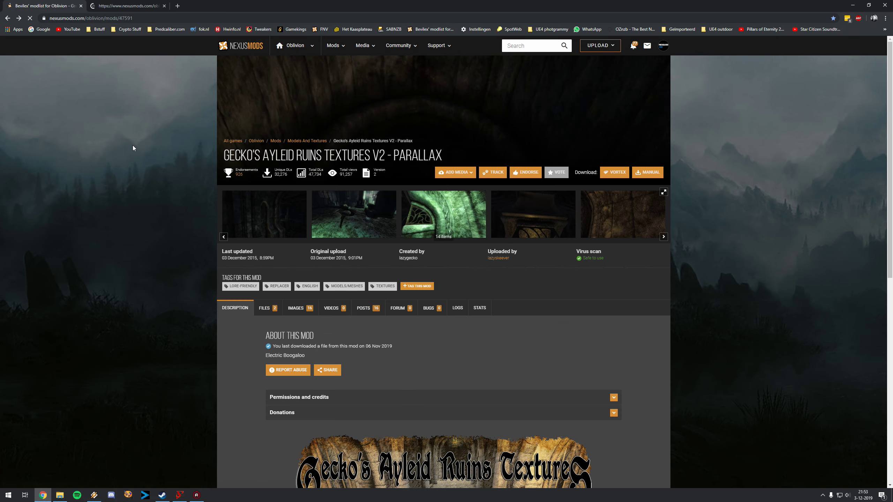
{"action": "key", "text": "alt+Left"}
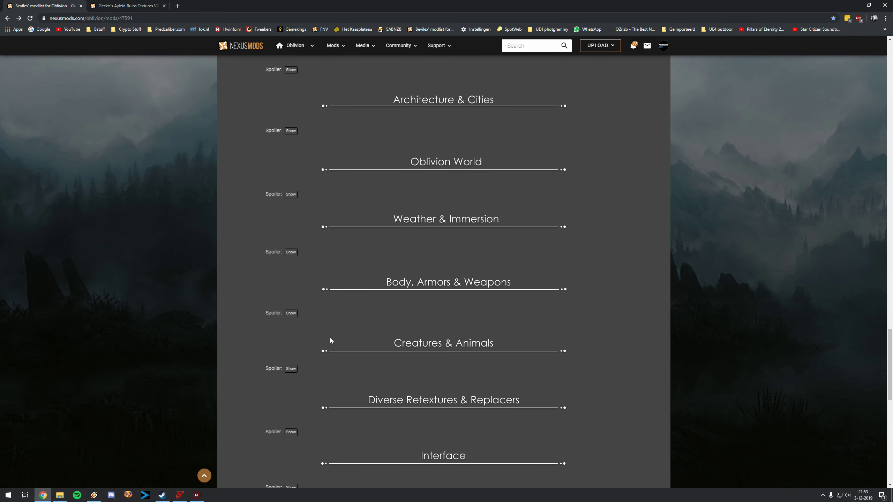
{"action": "scroll", "coordinate": [330, 339], "scroll_direction": "up", "scroll_amount": 1}
{"action": "left_click", "coordinate": [291, 165]}
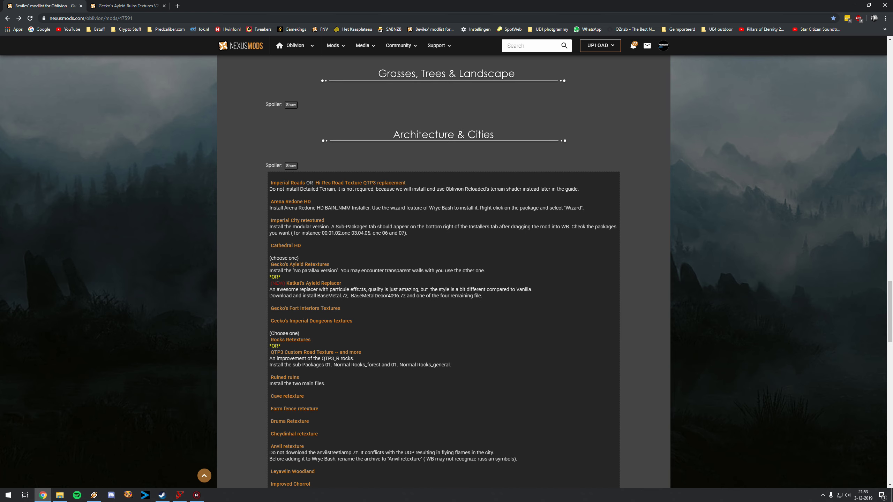
Look through the downloadable files on the Gecko's Ayleid Ruins Textures V2 page, including the NO Parallax option
{"action": "scroll", "coordinate": [316, 266], "scroll_direction": "down", "scroll_amount": 3}
{"action": "left_click", "coordinate": [125, 5]}
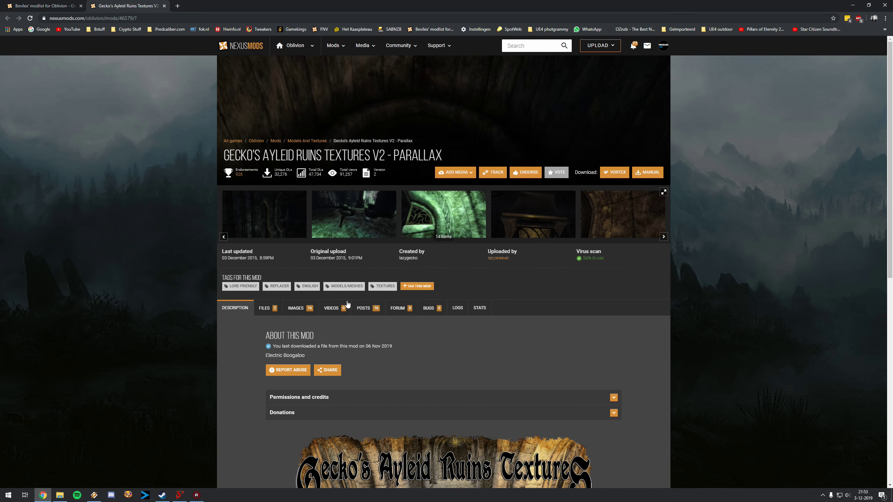
{"action": "scroll", "coordinate": [348, 304], "scroll_direction": "down", "scroll_amount": 3}
{"action": "left_click", "coordinate": [268, 201]}
{"action": "scroll", "coordinate": [344, 339], "scroll_direction": "down", "scroll_amount": 2}
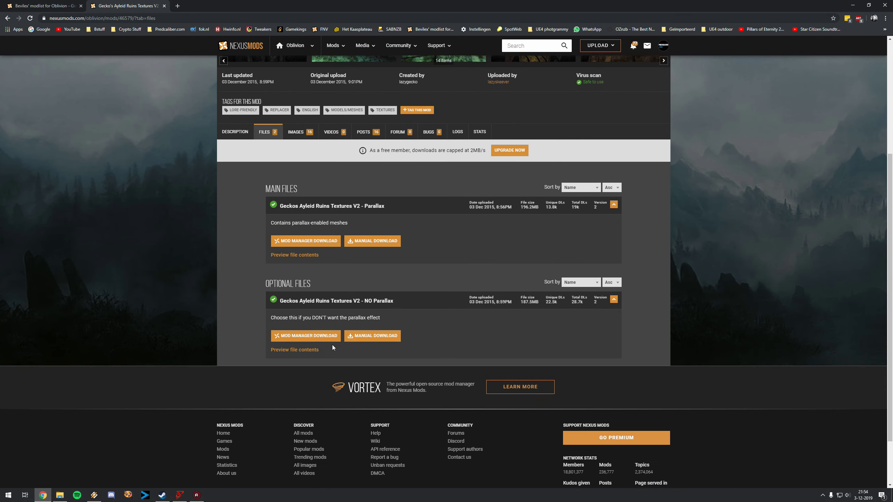
{"action": "scroll", "coordinate": [332, 347], "scroll_direction": "down", "scroll_amount": 1}
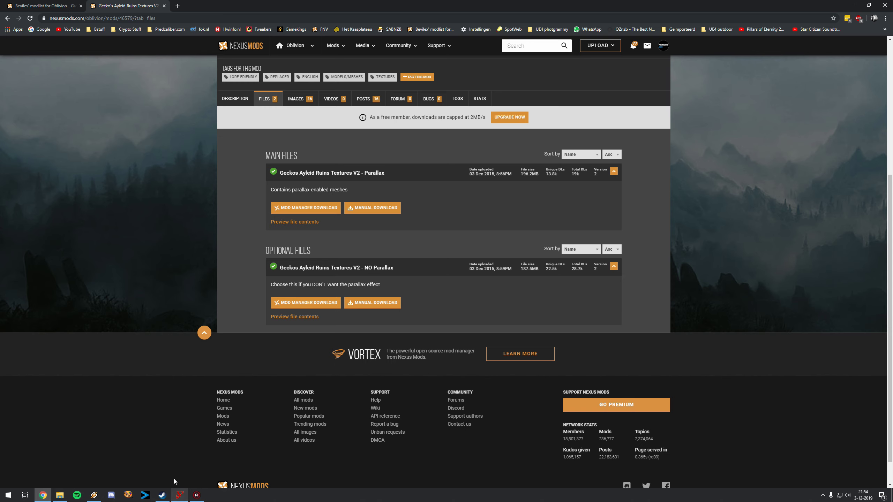
Return to the modlist and look through the remaining Architecture & Cities entries down to Tomb Stones
{"action": "left_click", "coordinate": [26, 4]}
{"action": "scroll", "coordinate": [338, 225], "scroll_direction": "up", "scroll_amount": 1}
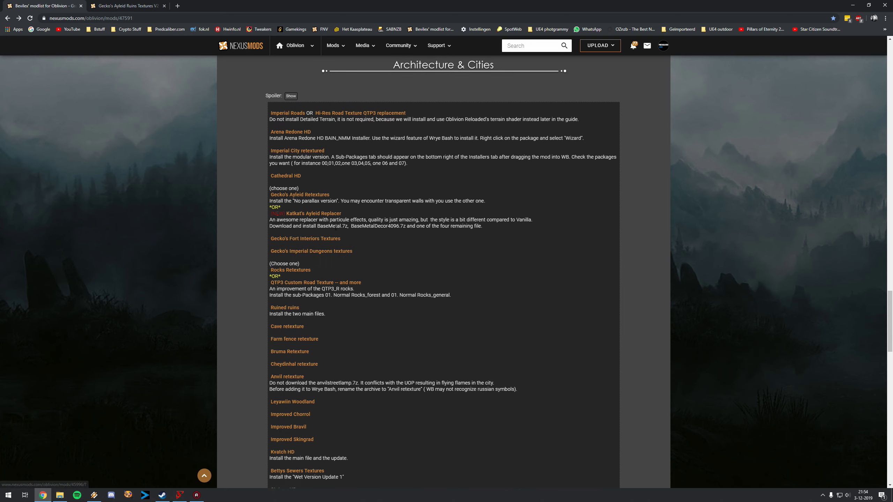
{"action": "scroll", "coordinate": [335, 243], "scroll_direction": "down", "scroll_amount": 7}
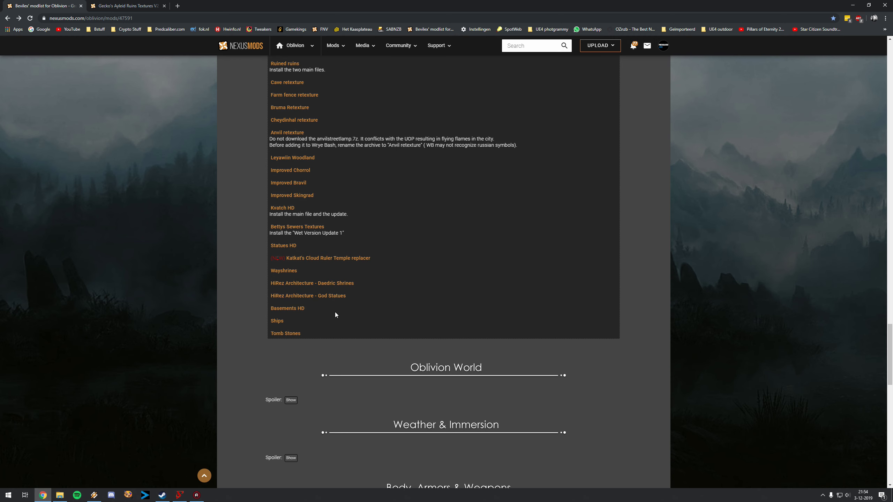
{"action": "scroll", "coordinate": [335, 298], "scroll_direction": "up", "scroll_amount": 9}
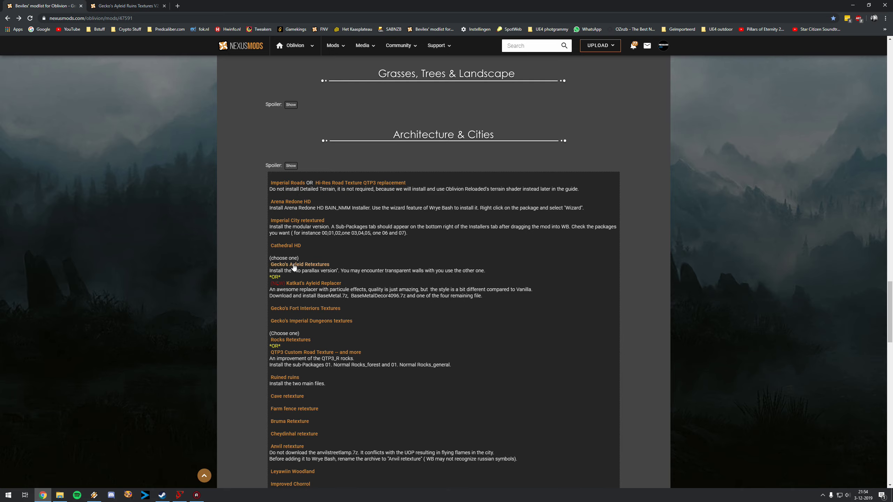
Add the "05 Geckos Ayleid Ruins Textures V2 - NO Parallax" archive from the folder to Wrye Bash's installer packages and install it
{"action": "left_click", "coordinate": [162, 496]}
{"action": "left_click", "coordinate": [174, 496]}
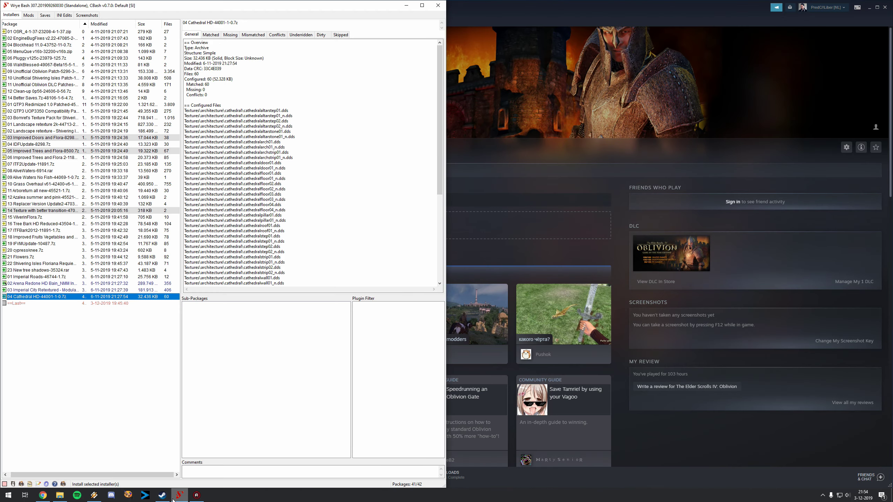
{"action": "left_click", "coordinate": [176, 497]}
{"action": "left_click", "coordinate": [176, 497]}
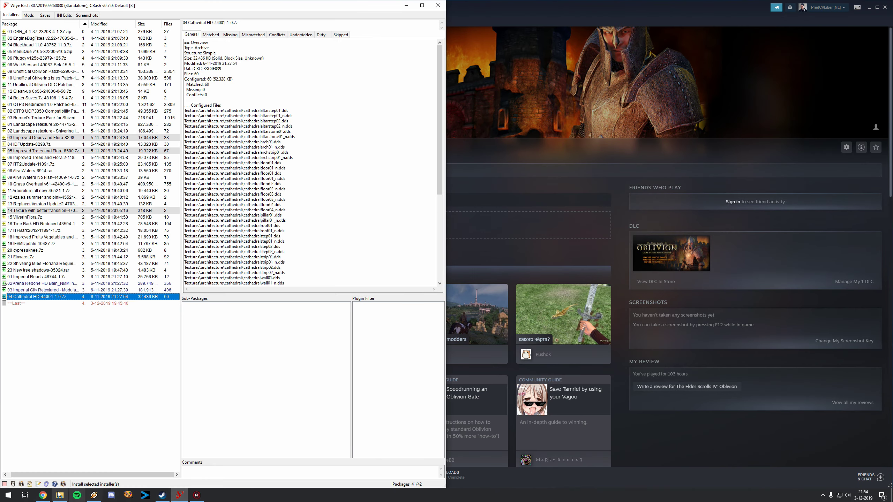
{"action": "left_click", "coordinate": [59, 495]}
{"action": "left_click", "coordinate": [595, 86]}
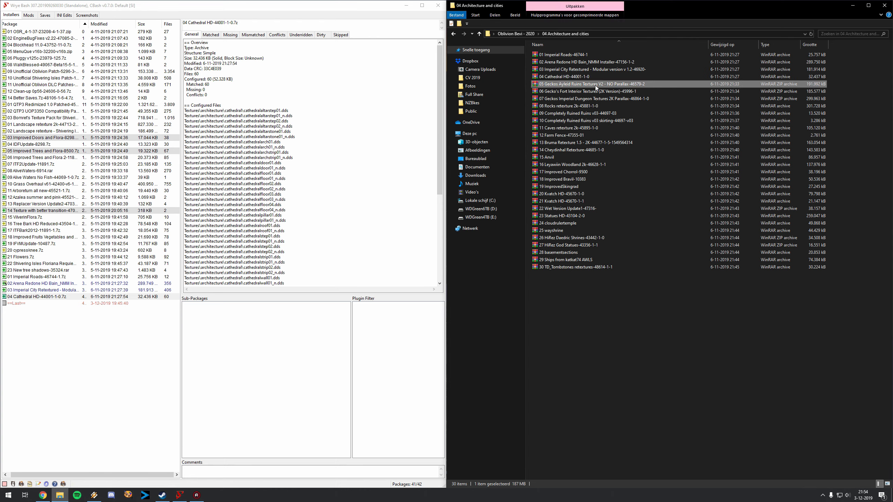
{"action": "left_click_drag", "start_coordinate": [612, 84], "coordinate": [32, 304]}
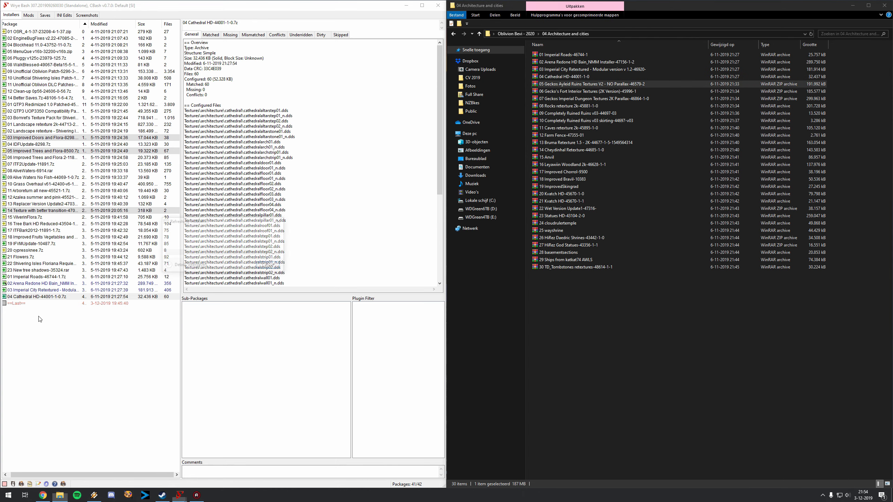
{"action": "right_click", "coordinate": [32, 304]}
{"action": "left_click", "coordinate": [40, 330]}
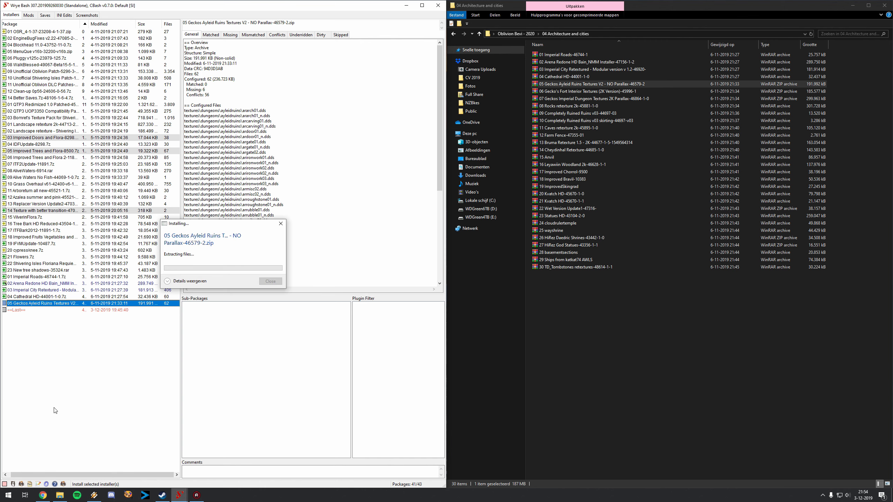
Switch back to the modlist in Chrome and open Gecko's Fort Interiors Textures and Gecko's Imperial Dungeons textures in new tabs
{"action": "left_click", "coordinate": [43, 494]}
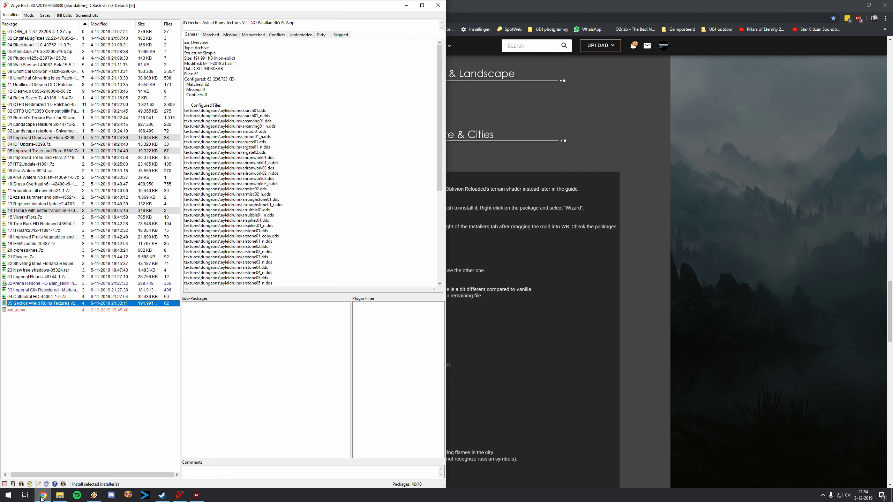
{"action": "left_click", "coordinate": [45, 495]}
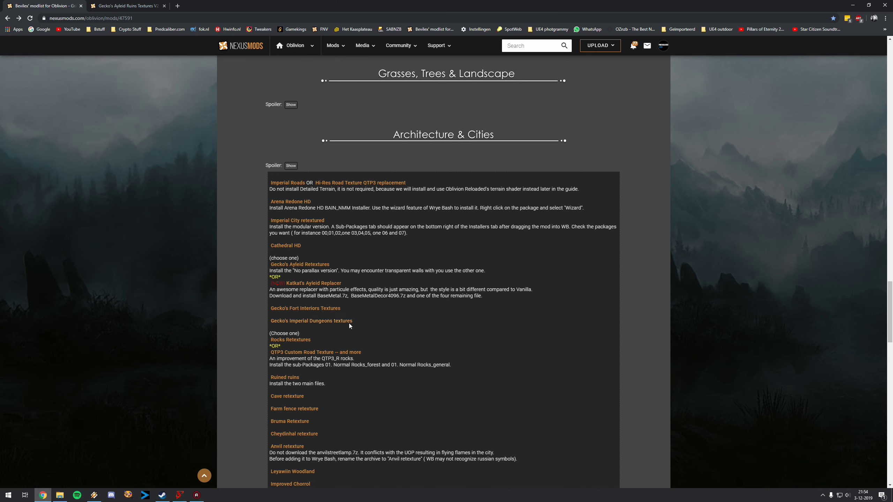
{"action": "left_click", "coordinate": [60, 495]}
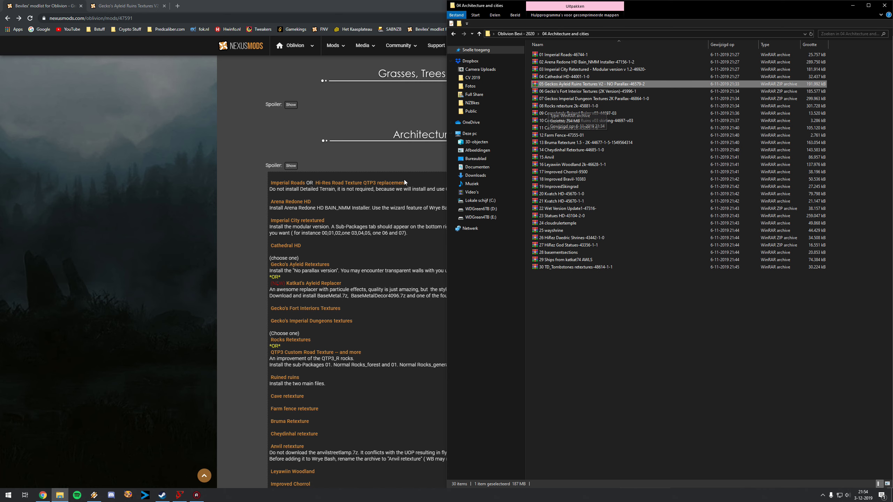
{"action": "left_click", "coordinate": [281, 331]}
{"action": "right_click", "coordinate": [305, 308]}
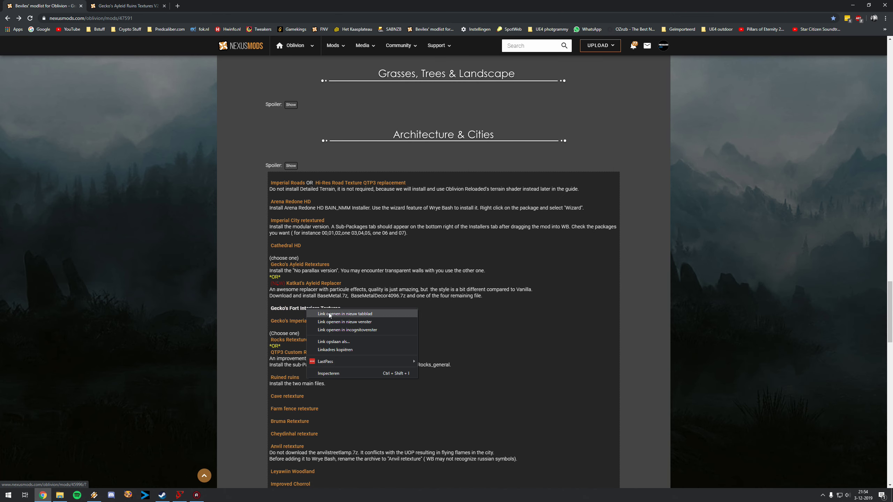
{"action": "left_click", "coordinate": [329, 313]}
{"action": "right_click", "coordinate": [314, 323]}
{"action": "left_click", "coordinate": [339, 328]}
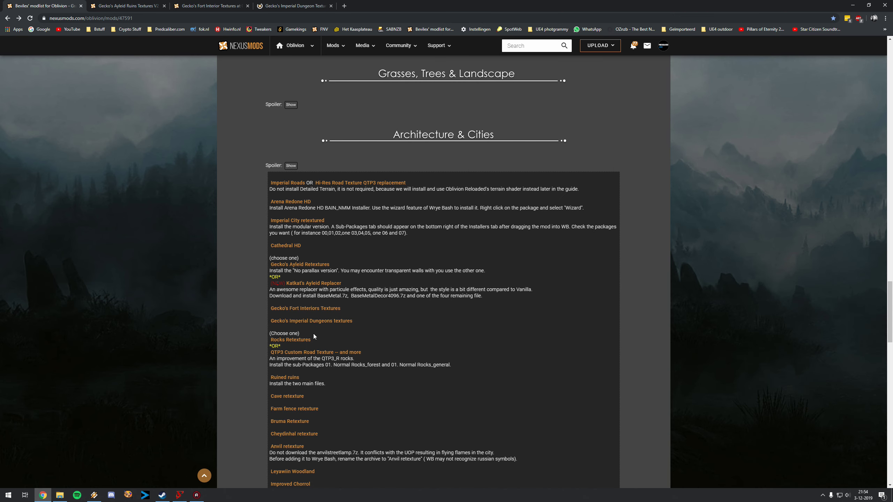
Open the modlist's Rocks Retextures, Ruined ruins and Cave retexture pages in new tabs
{"action": "left_click", "coordinate": [60, 496]}
{"action": "left_click", "coordinate": [60, 496]}
{"action": "right_click", "coordinate": [289, 340]}
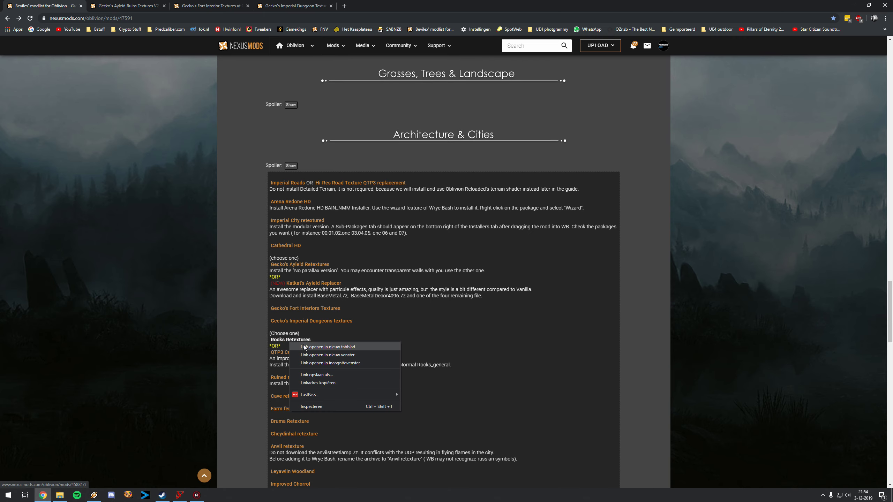
{"action": "left_click", "coordinate": [301, 346]}
{"action": "scroll", "coordinate": [298, 345], "scroll_direction": "down", "scroll_amount": 1}
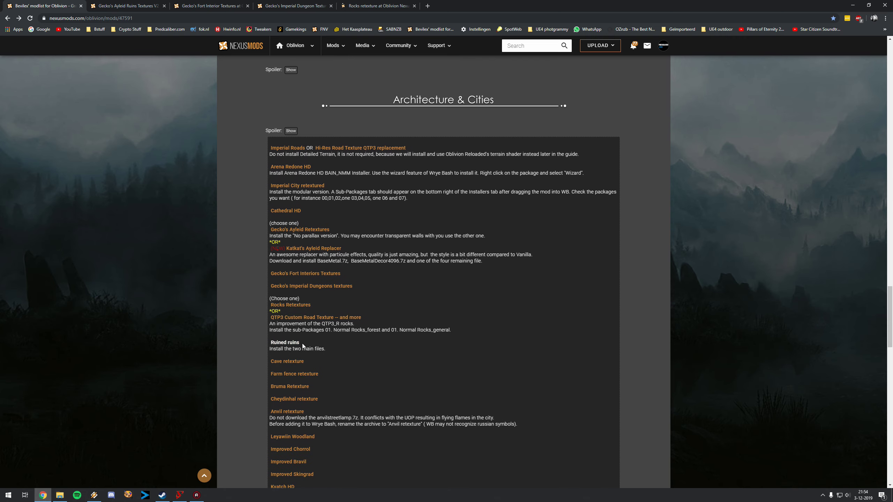
{"action": "right_click", "coordinate": [296, 343]}
{"action": "left_click", "coordinate": [299, 348]}
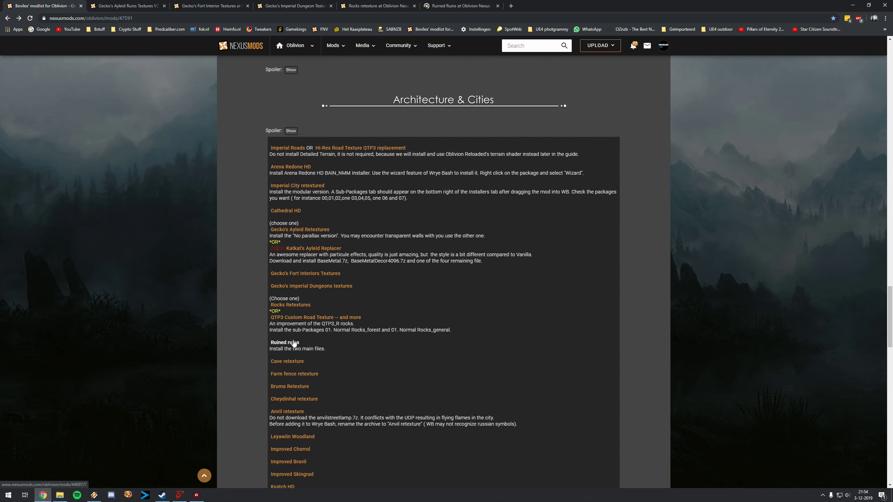
{"action": "right_click", "coordinate": [295, 362]}
{"action": "left_click", "coordinate": [321, 366]}
Check the files offered on the Gecko's Fort Interior Textures and Gecko's Imperial Dungeon Textures pages
{"action": "key", "text": "ctrl+Tab"}
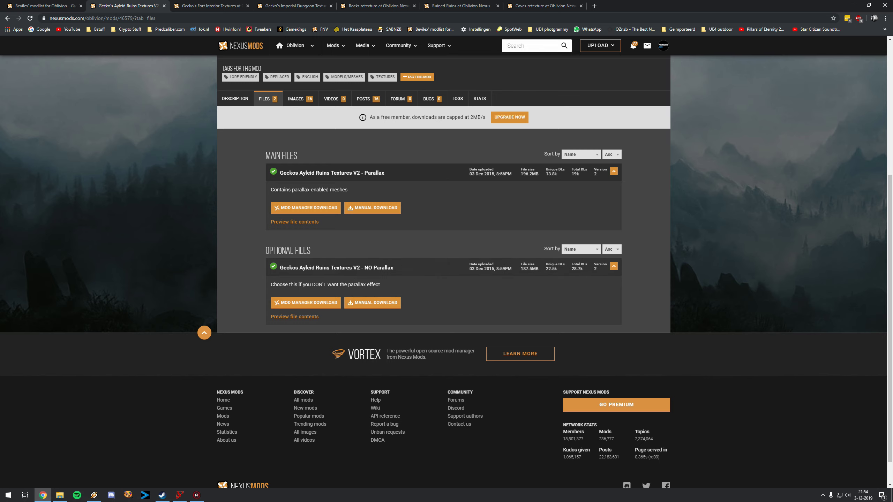
{"action": "key", "text": "ctrl+Tab"}
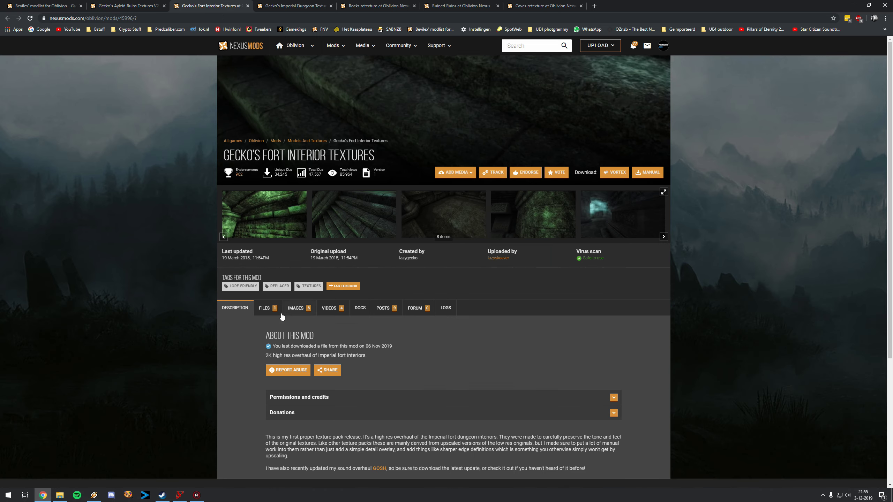
{"action": "left_click", "coordinate": [279, 312]}
{"action": "scroll", "coordinate": [295, 318], "scroll_direction": "down", "scroll_amount": 3}
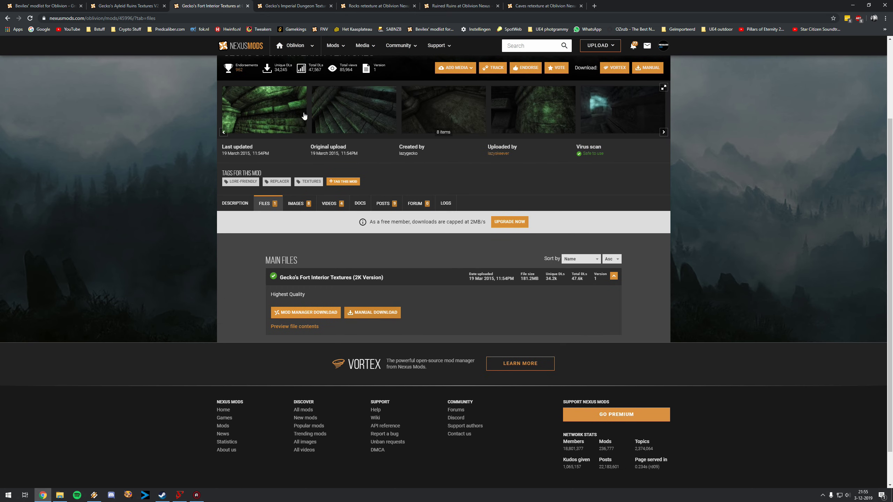
{"action": "left_click", "coordinate": [275, 10]}
{"action": "left_click", "coordinate": [267, 228]}
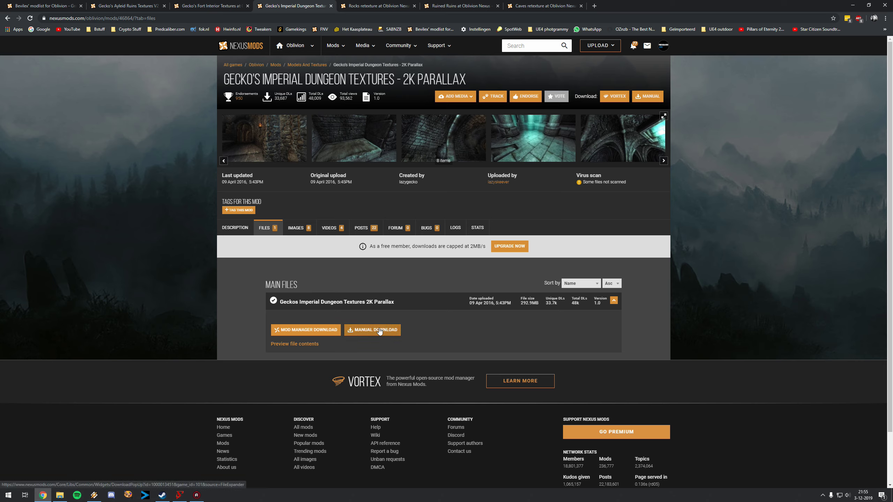
Check the 1k and 2k main files offered on the Rocks retexture page
{"action": "left_click", "coordinate": [366, 6]}
{"action": "left_click", "coordinate": [267, 308]}
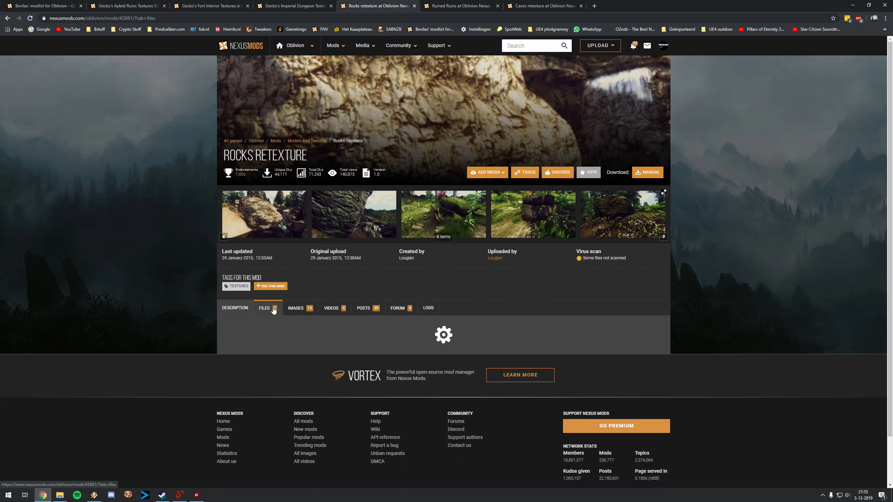
{"action": "scroll", "coordinate": [316, 328], "scroll_direction": "down", "scroll_amount": 5}
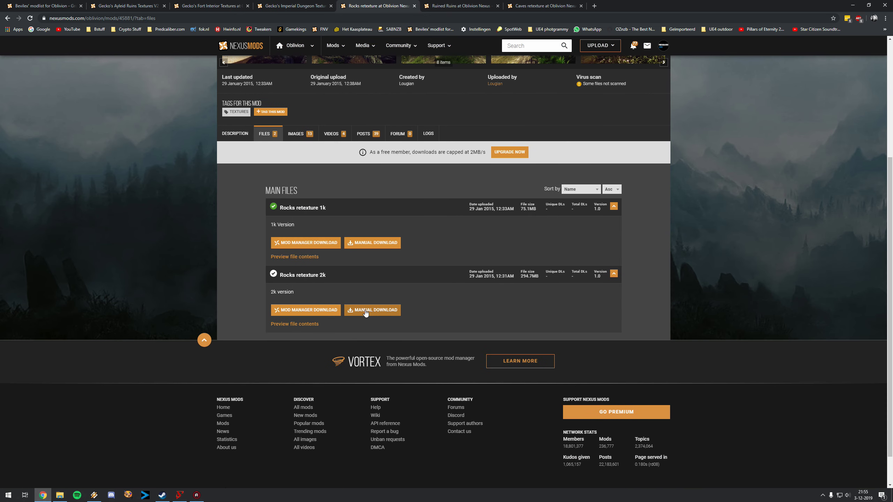
Check the main and optional files on the Ruined Ruins page and compare them with the archives in the folder window
{"action": "left_click", "coordinate": [435, 8]}
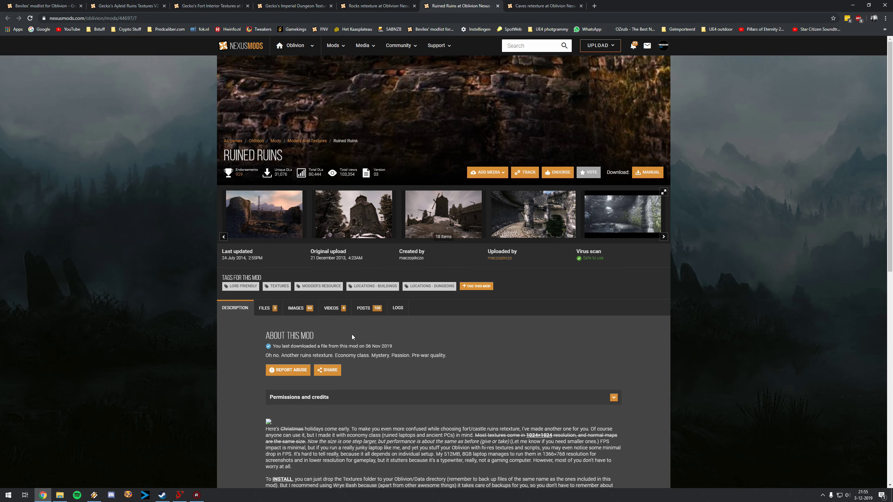
{"action": "left_click", "coordinate": [266, 310]}
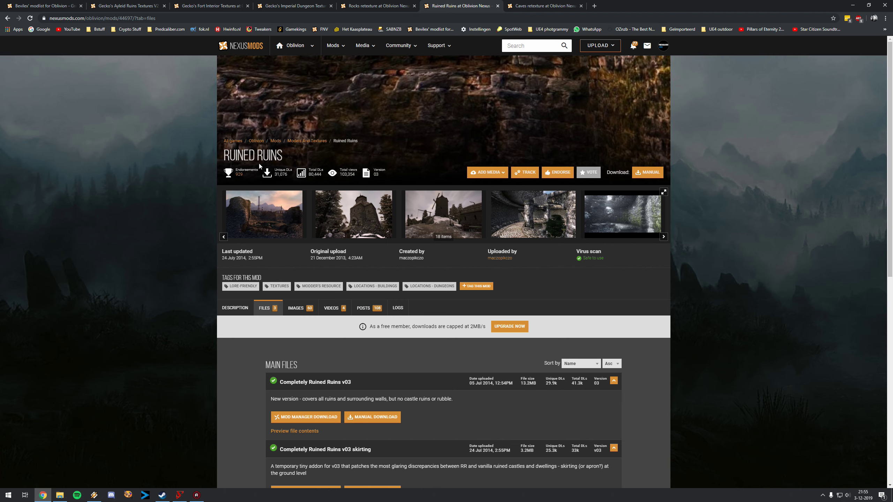
{"action": "scroll", "coordinate": [349, 344], "scroll_direction": "down", "scroll_amount": 5}
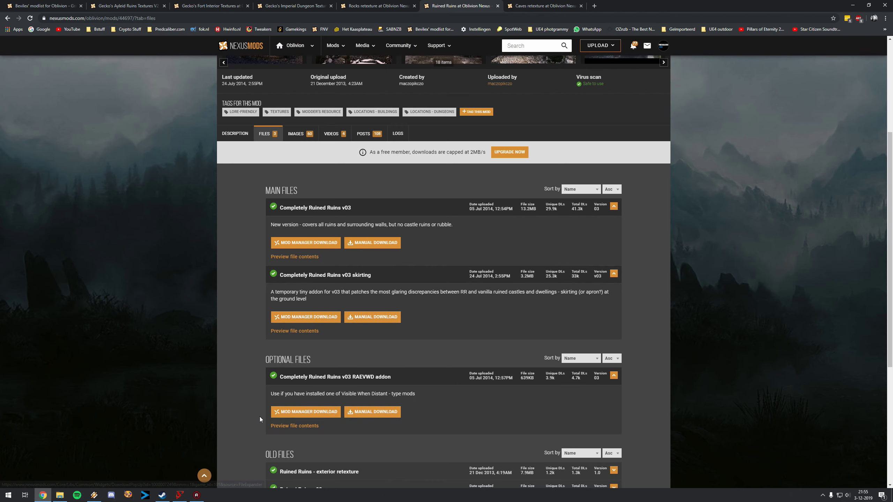
{"action": "left_click", "coordinate": [60, 495]}
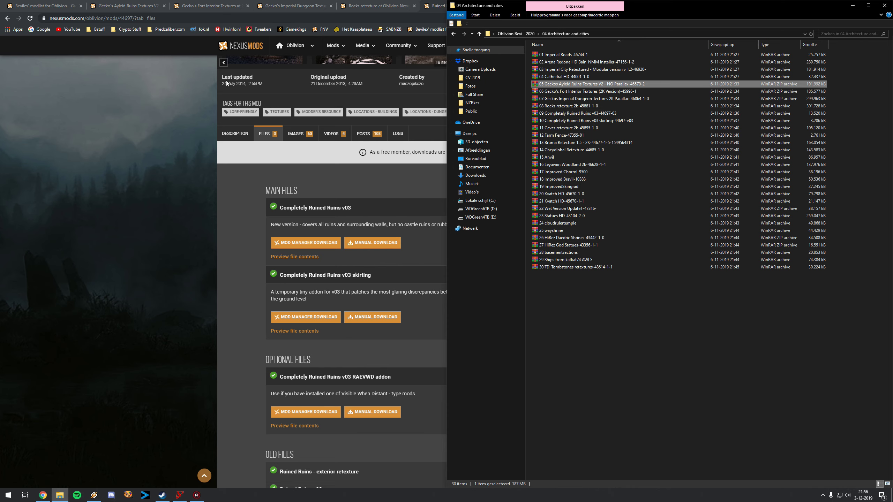
{"action": "left_click", "coordinate": [444, 3]}
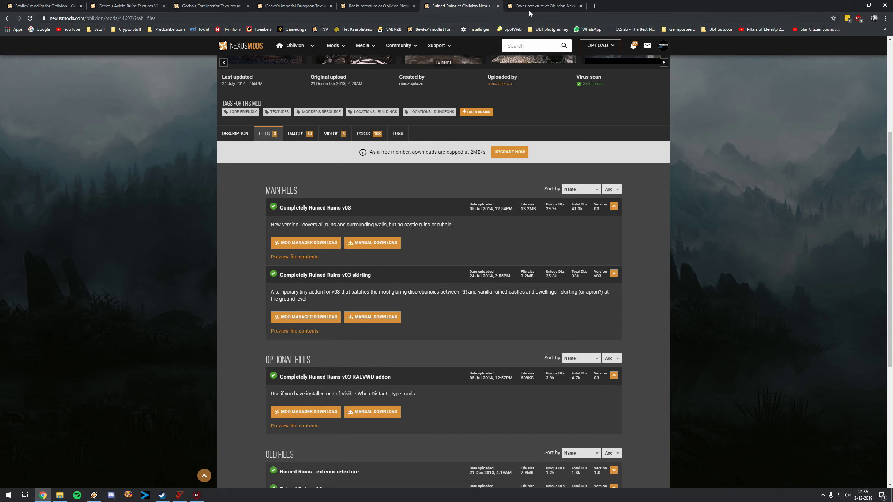
Check the 1k and 2k main files offered on the Caves retexture page
{"action": "left_click", "coordinate": [529, 7]}
{"action": "left_click", "coordinate": [266, 308]}
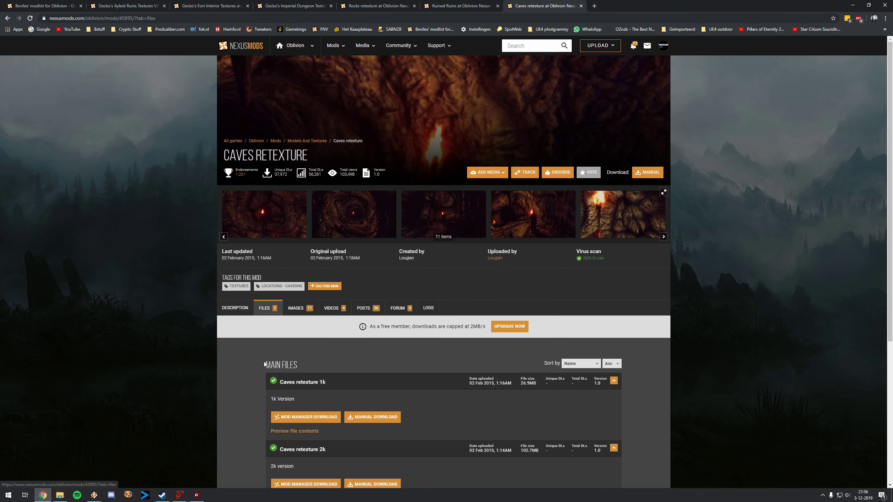
{"action": "scroll", "coordinate": [372, 318], "scroll_direction": "down", "scroll_amount": 5}
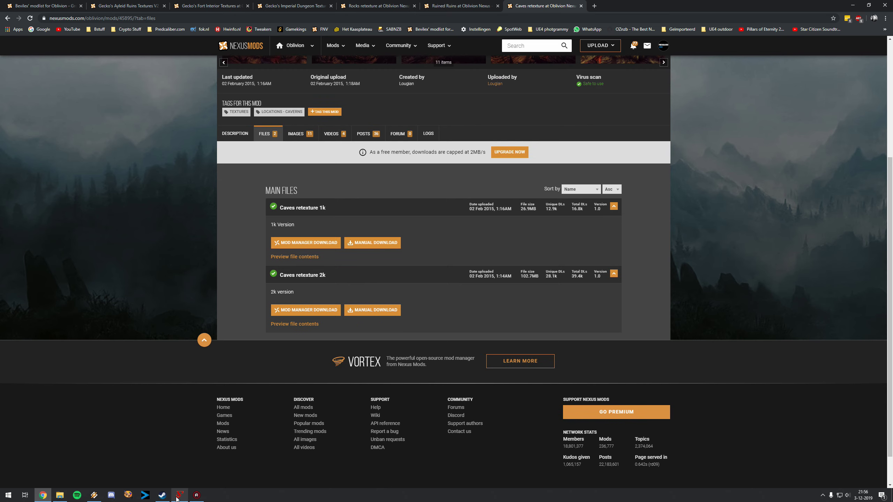
Switch to Wrye Bash and the mod folder, add the 06 Gecko's Fort Interior Textures archive to the packages, and install it
{"action": "left_click", "coordinate": [179, 496]}
{"action": "left_click", "coordinate": [60, 496]}
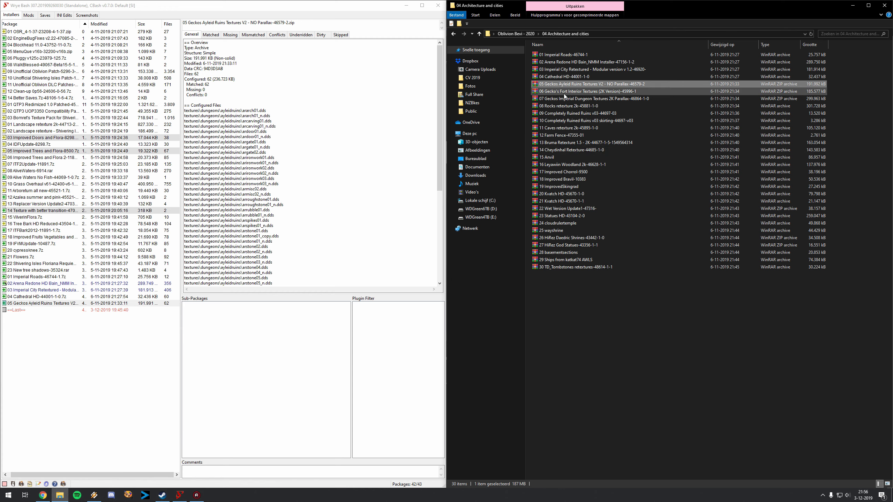
{"action": "left_click_drag", "start_coordinate": [563, 93], "coordinate": [49, 330]}
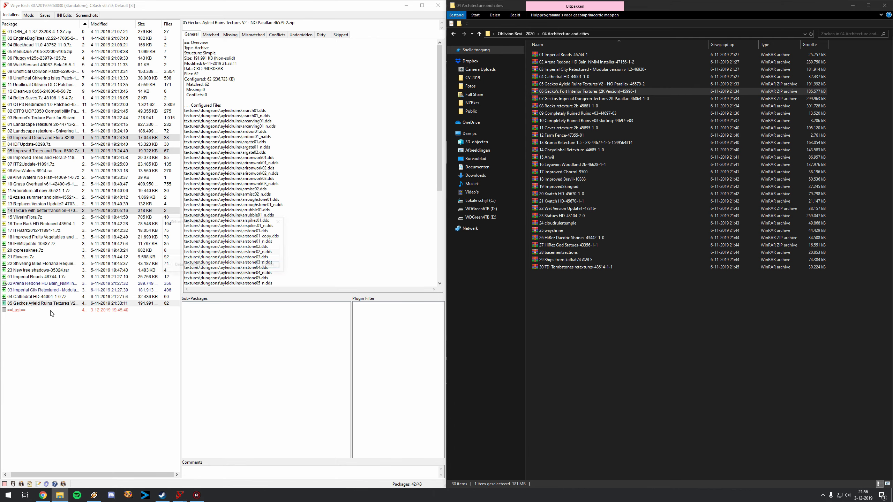
{"action": "right_click", "coordinate": [37, 310]}
{"action": "left_click", "coordinate": [62, 335]}
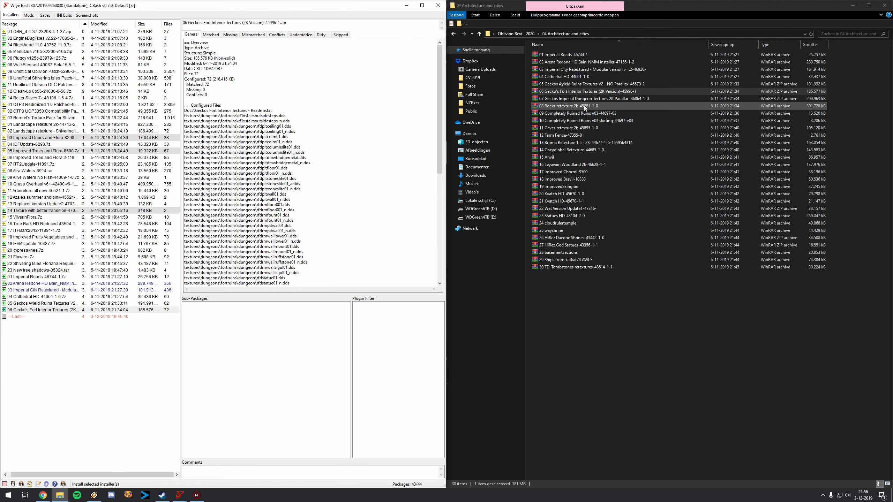
Add and install the 07 Geckos Imperial Dungeon Textures 2K Parallax and 08 Rocks retexture 2k packages in order
{"action": "left_click", "coordinate": [572, 100]}
{"action": "left_click_drag", "start_coordinate": [600, 99], "coordinate": [91, 353]}
{"action": "right_click", "coordinate": [51, 318]}
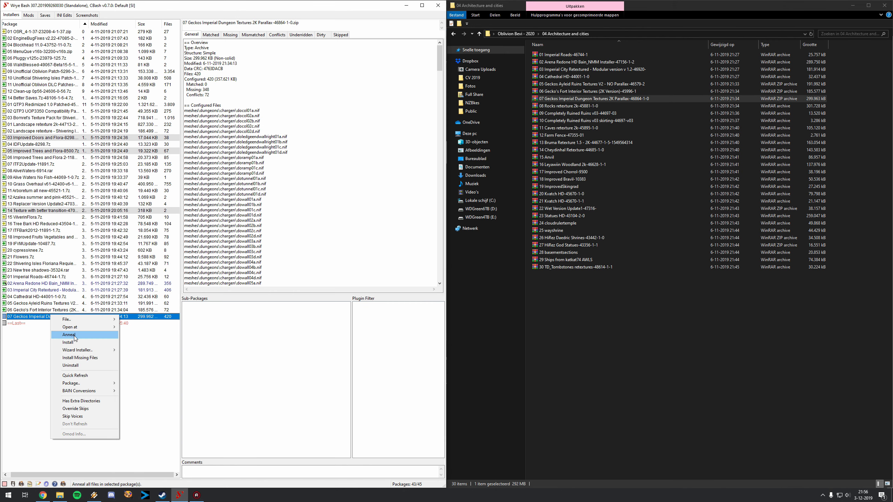
{"action": "left_click", "coordinate": [75, 342]}
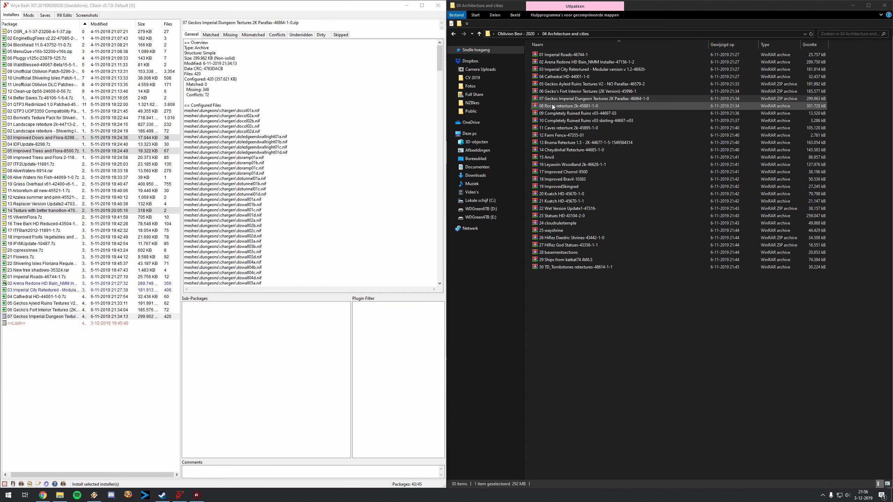
{"action": "left_click_drag", "start_coordinate": [552, 105], "coordinate": [74, 355]}
{"action": "right_click", "coordinate": [31, 324]}
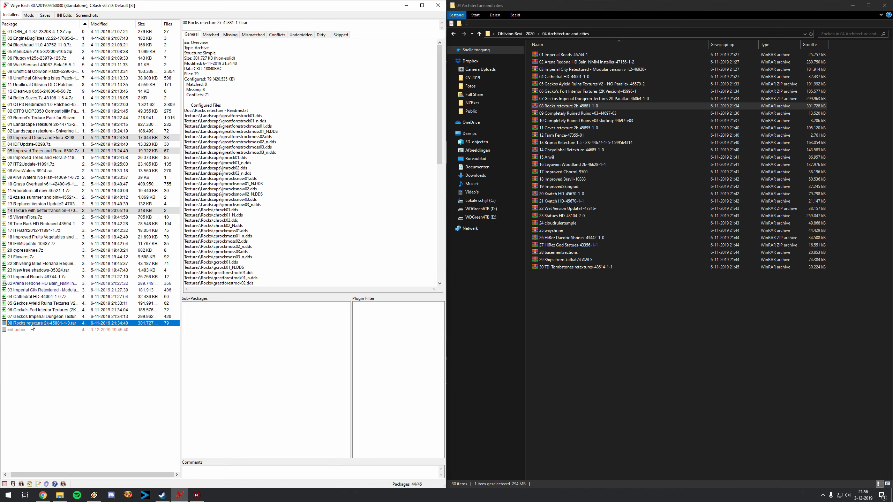
{"action": "left_click", "coordinate": [63, 353]}
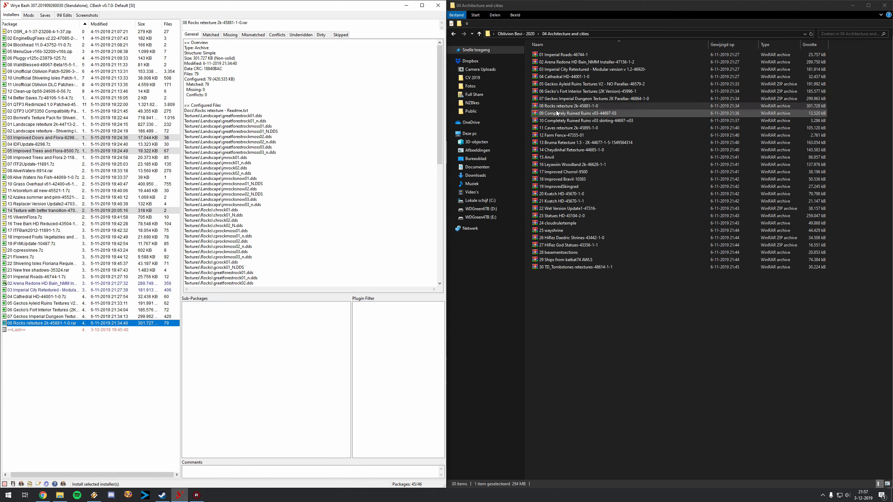
Add and install both Completely Ruined Ruins packages, 09 v03 first and 10 v03 skirting second
{"action": "left_click", "coordinate": [556, 112]}
{"action": "left_click_drag", "start_coordinate": [239, 270], "coordinate": [52, 332]}
{"action": "right_click", "coordinate": [51, 330]}
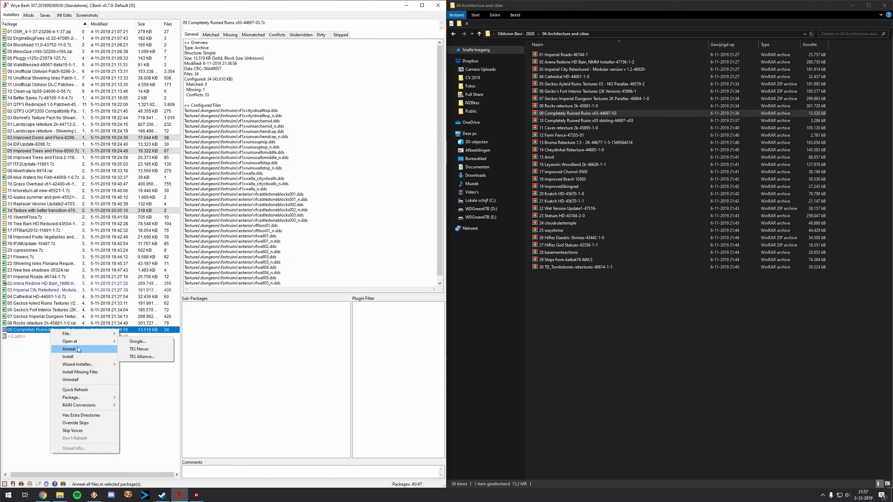
{"action": "left_click", "coordinate": [68, 357]}
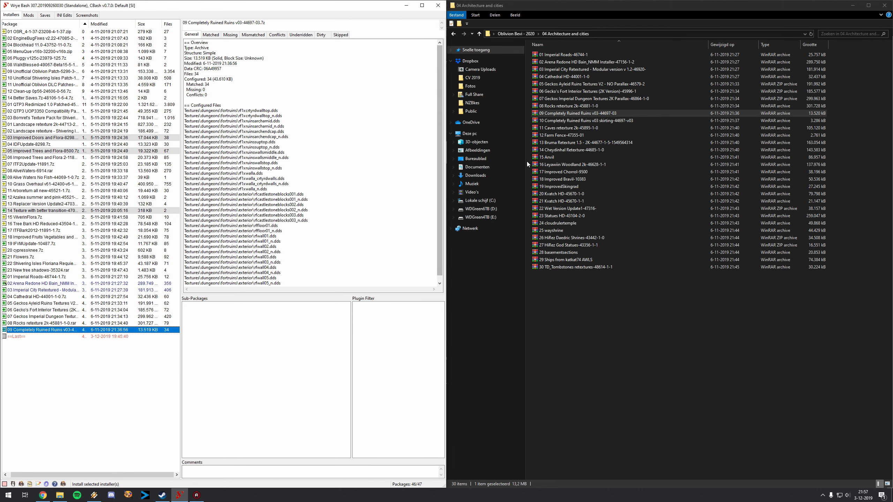
{"action": "left_click", "coordinate": [576, 121]}
{"action": "left_click_drag", "start_coordinate": [554, 119], "coordinate": [47, 350]}
{"action": "right_click", "coordinate": [37, 340]}
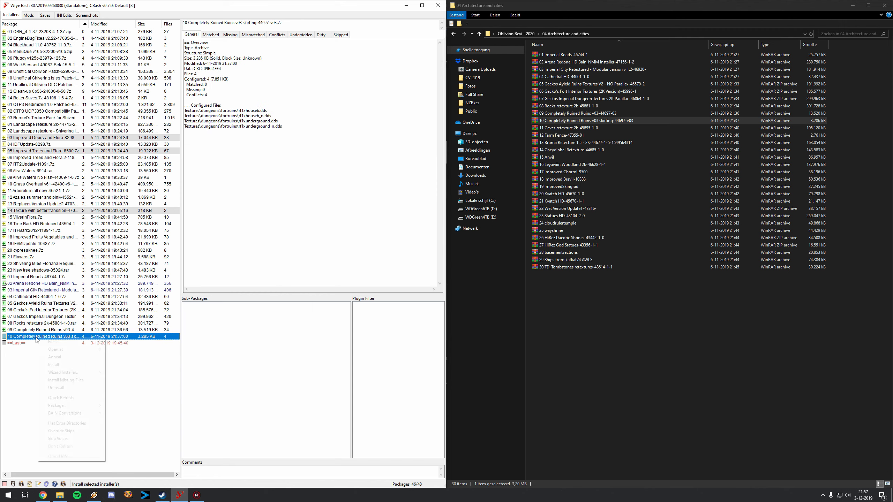
{"action": "left_click", "coordinate": [84, 367]}
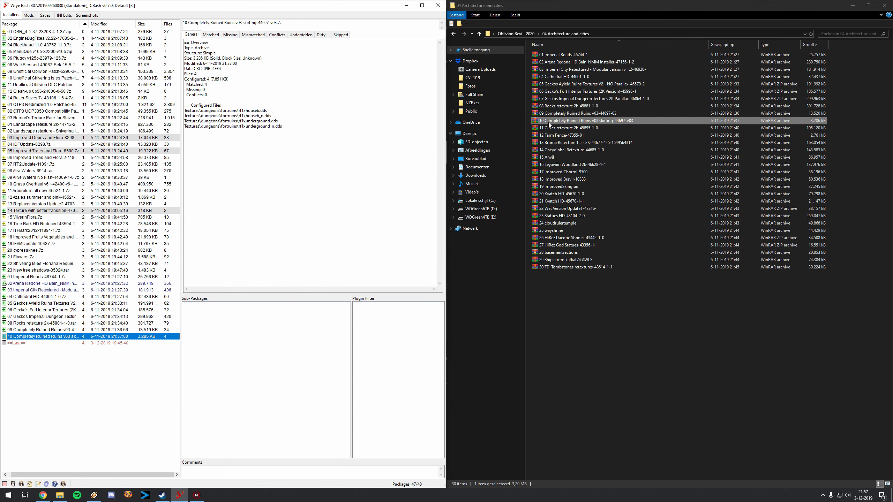
Add the 11 Caves retexture 2k archive after the last package and install it
{"action": "left_click_drag", "start_coordinate": [560, 125], "coordinate": [40, 358]}
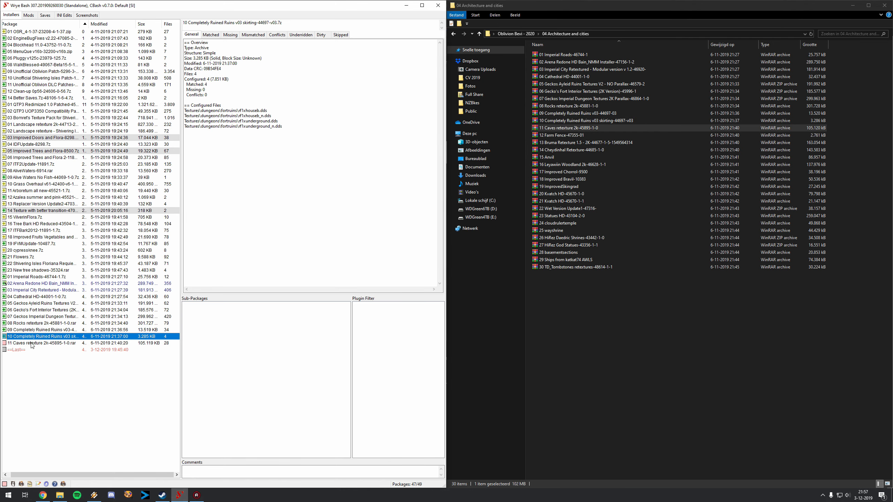
{"action": "right_click", "coordinate": [31, 346]}
{"action": "left_click", "coordinate": [59, 369]}
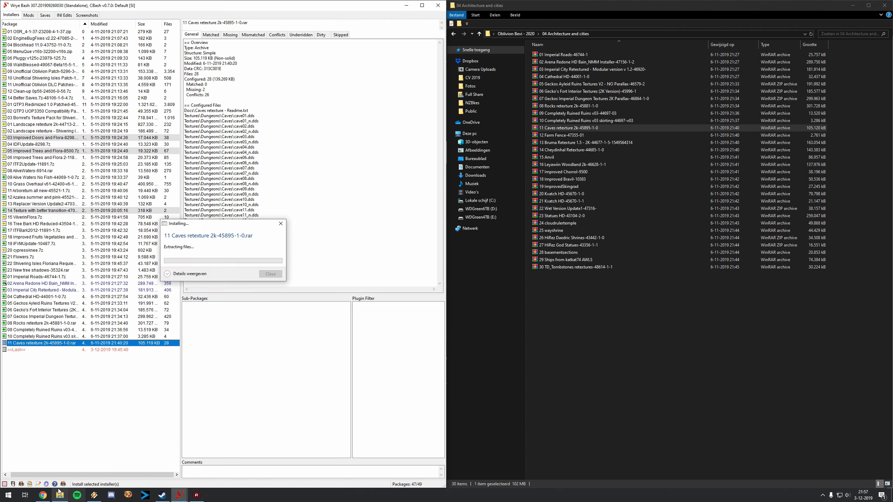
Return to the browser and close all the installed mods' tabs, keeping only Bevilex's modlist open
{"action": "left_click", "coordinate": [43, 495]}
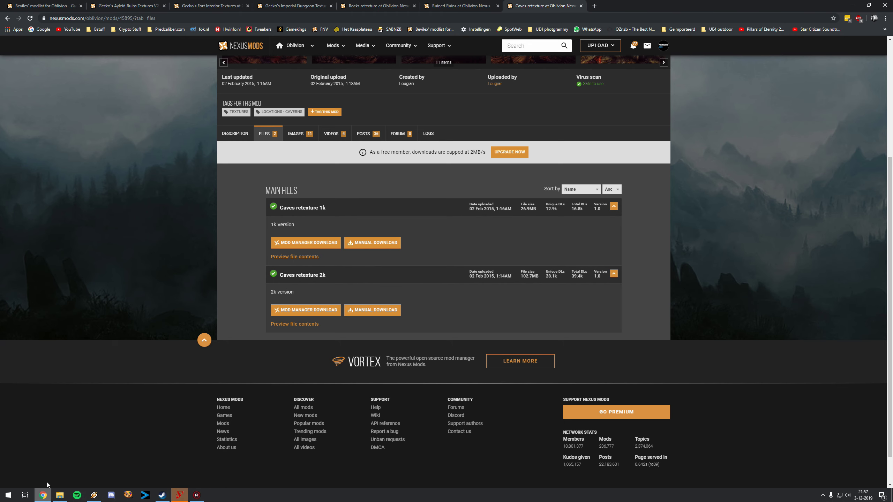
{"action": "left_click", "coordinate": [143, 6]}
{"action": "left_click", "coordinate": [164, 6]}
{"action": "left_click", "coordinate": [165, 5]}
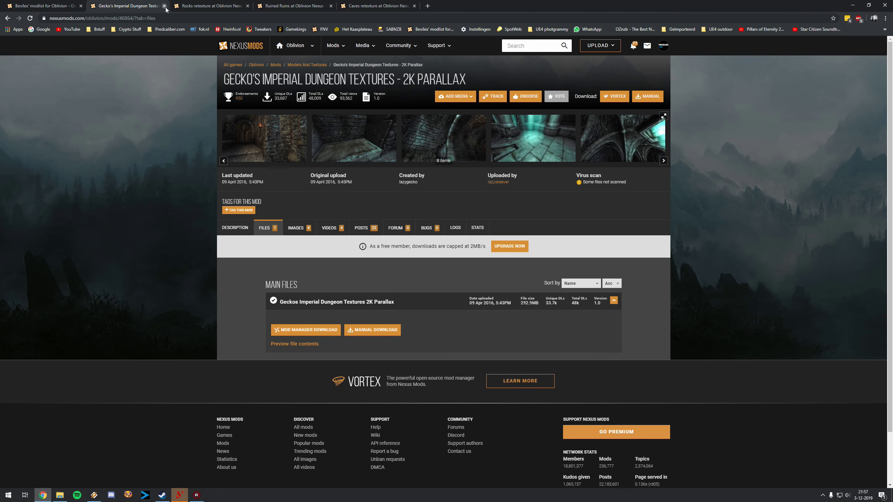
{"action": "left_click", "coordinate": [164, 5]}
{"action": "left_click", "coordinate": [164, 5]}
{"action": "left_click", "coordinate": [164, 6]}
{"action": "left_click", "coordinate": [164, 6]}
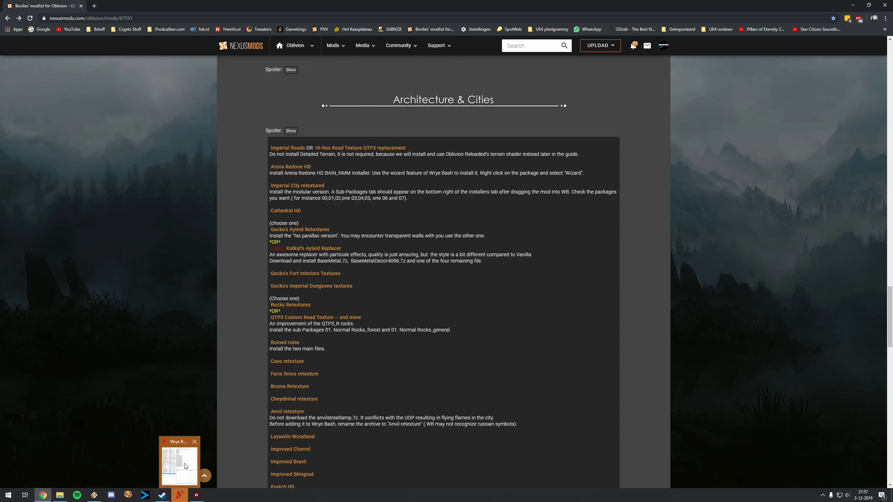
{"action": "left_click", "coordinate": [196, 461]}
{"action": "left_click", "coordinate": [535, 347]}
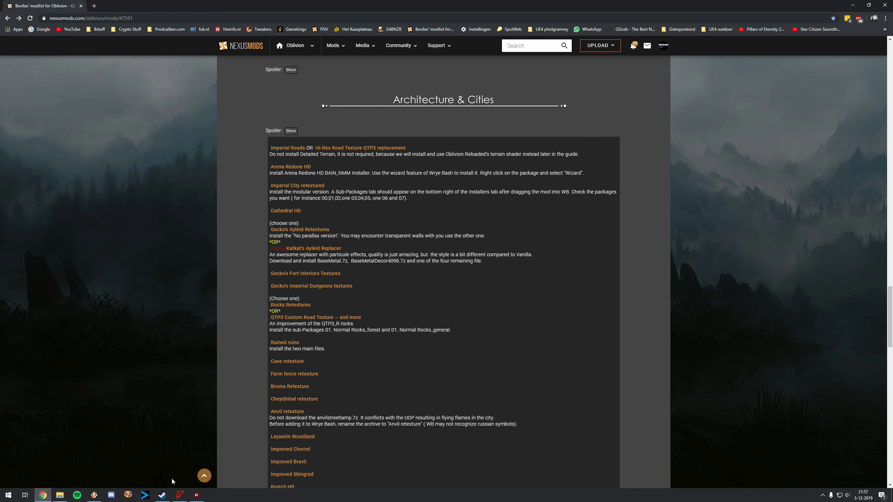
{"action": "left_click", "coordinate": [58, 496]}
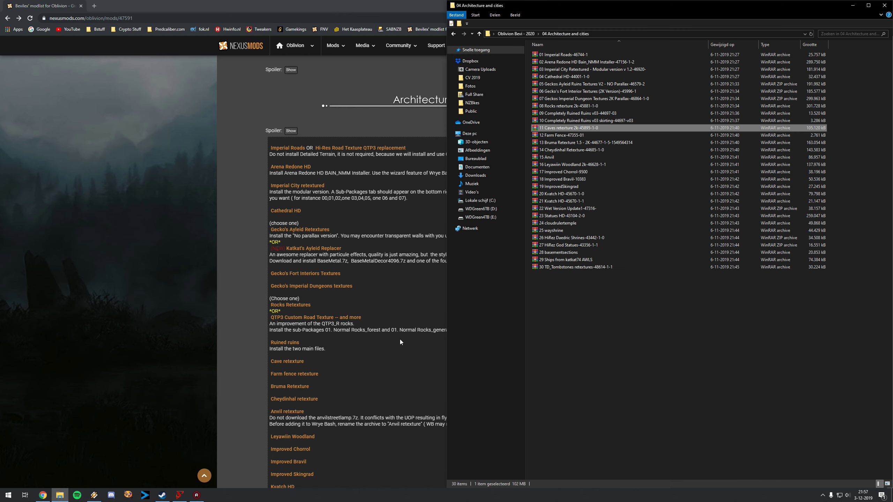
{"action": "left_click", "coordinate": [143, 184]}
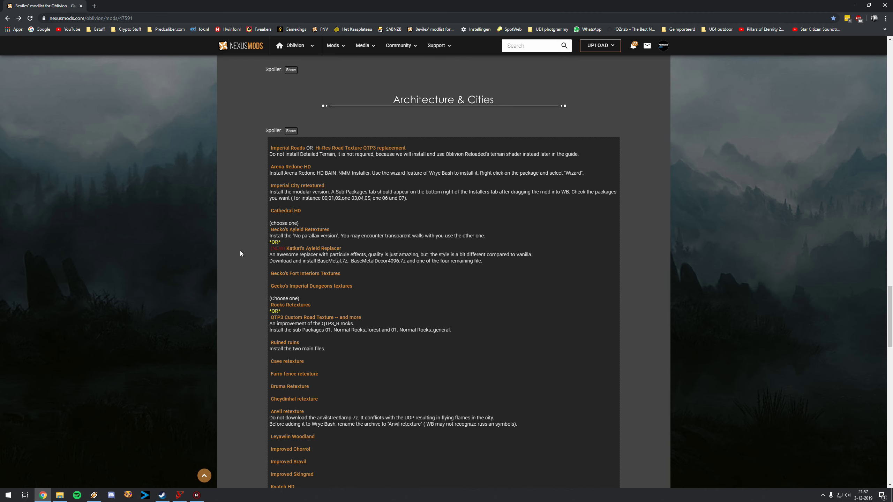
Open the modlist's Farm fence retexture, Bruma Retexture, Cheydinhal retexture and Anvil retexture links in new tabs
{"action": "scroll", "coordinate": [315, 290], "scroll_direction": "down", "scroll_amount": 2}
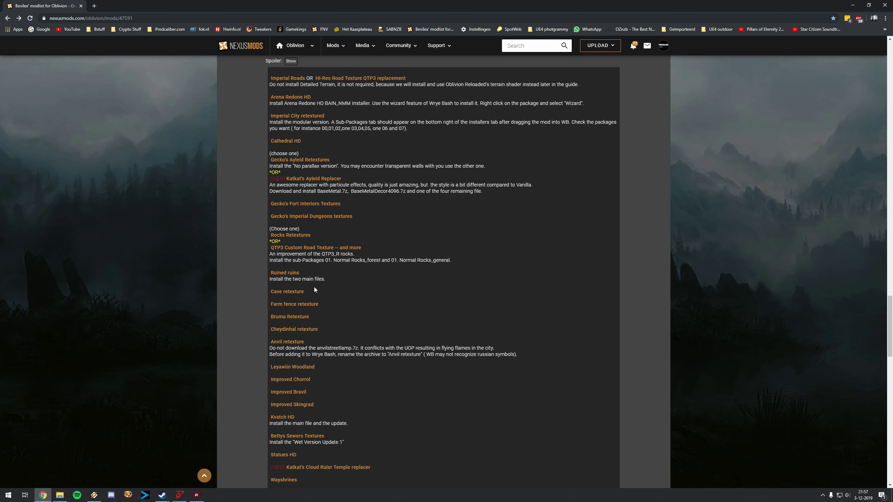
{"action": "right_click", "coordinate": [307, 303]}
{"action": "left_click", "coordinate": [329, 308]}
{"action": "right_click", "coordinate": [302, 317]}
{"action": "left_click", "coordinate": [305, 323]}
{"action": "right_click", "coordinate": [298, 328]}
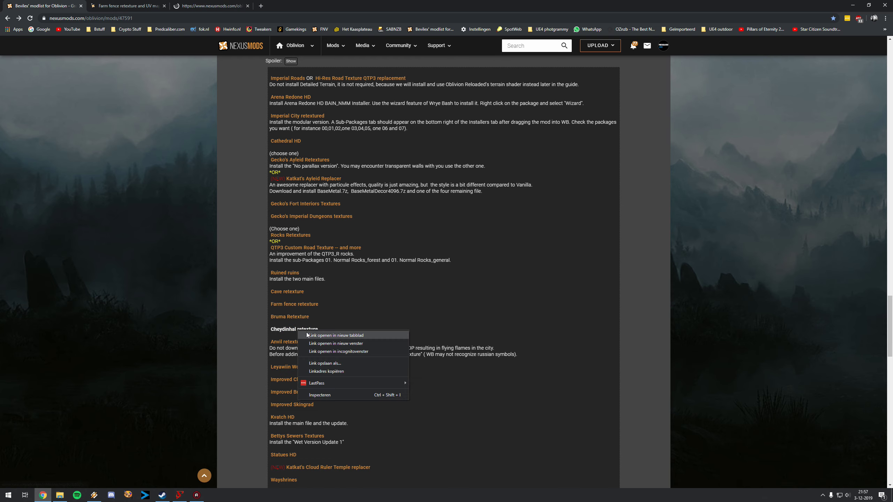
{"action": "left_click", "coordinate": [306, 332]}
{"action": "right_click", "coordinate": [292, 343]}
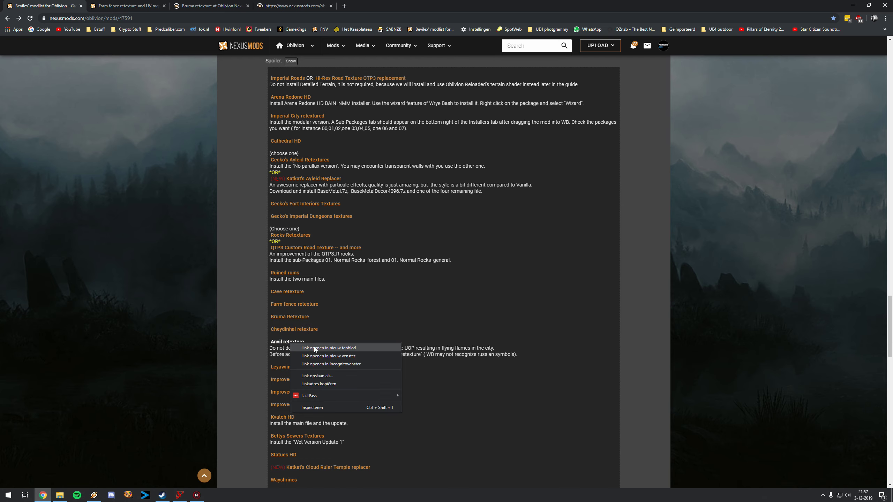
{"action": "left_click", "coordinate": [333, 327]}
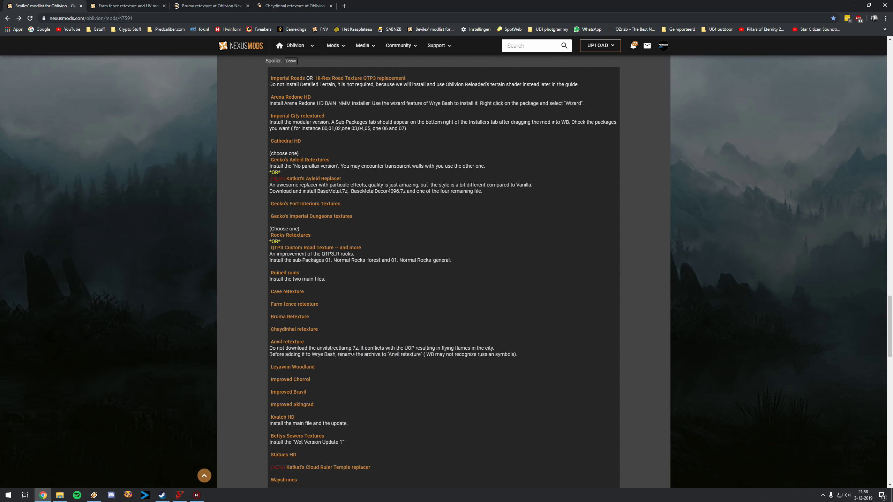
{"action": "right_click", "coordinate": [295, 343]}
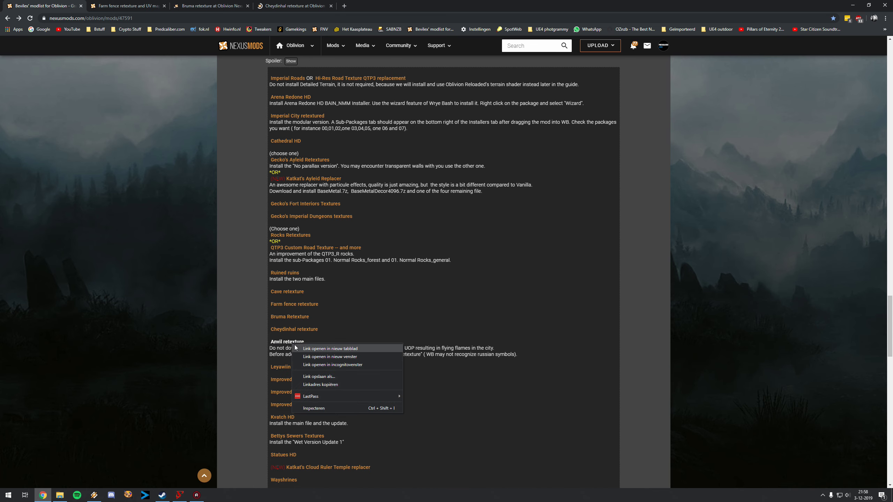
{"action": "left_click", "coordinate": [305, 348]}
Check the files offered on the Farm fence retexture and Bruma retexture pages
{"action": "left_click", "coordinate": [144, 6]}
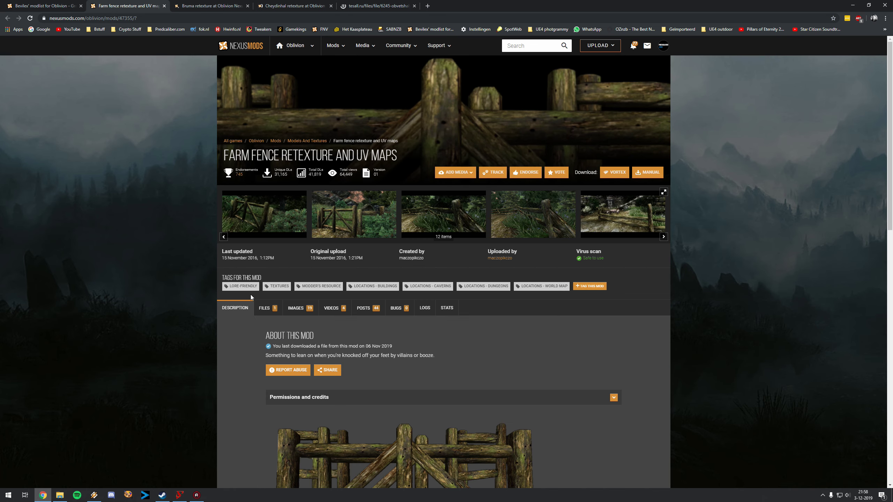
{"action": "left_click", "coordinate": [267, 308]}
{"action": "left_click", "coordinate": [237, 3]}
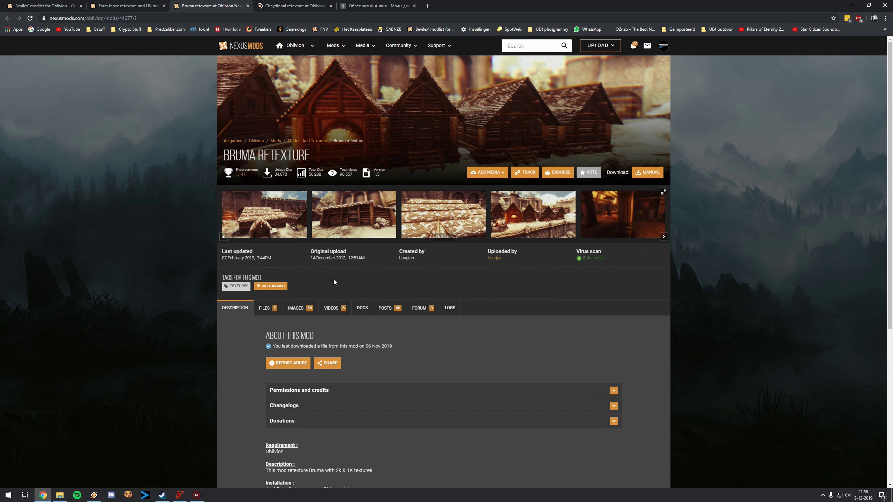
{"action": "left_click", "coordinate": [267, 308]}
{"action": "scroll", "coordinate": [311, 376], "scroll_direction": "down", "scroll_amount": 3}
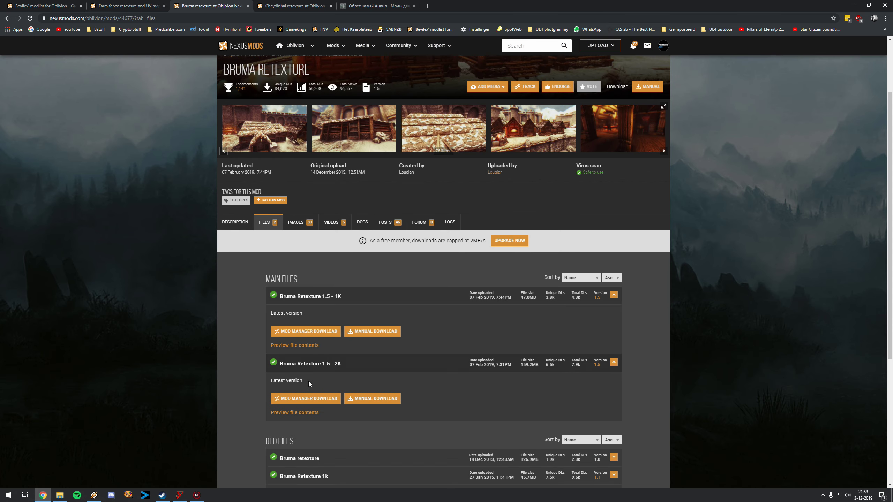
Check the main file offered on the Cheydinhal retexture page
{"action": "left_click", "coordinate": [291, 6]}
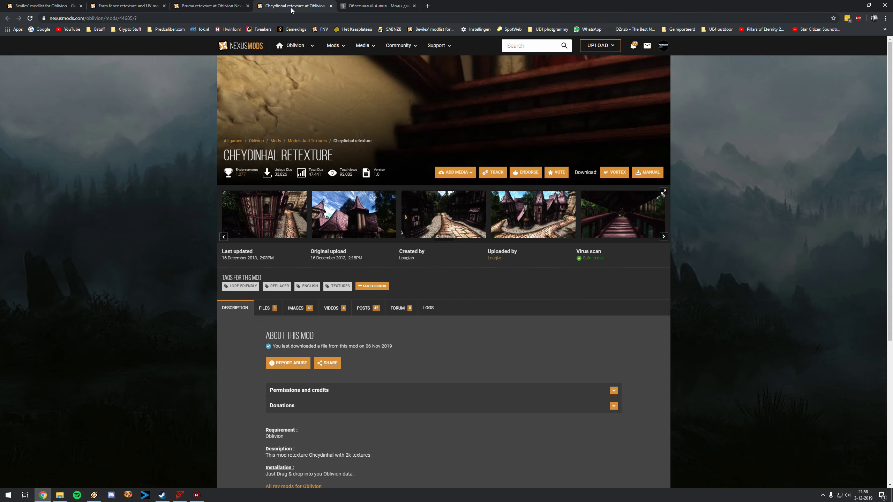
{"action": "left_click", "coordinate": [270, 307]}
{"action": "scroll", "coordinate": [336, 333], "scroll_direction": "down", "scroll_amount": 3}
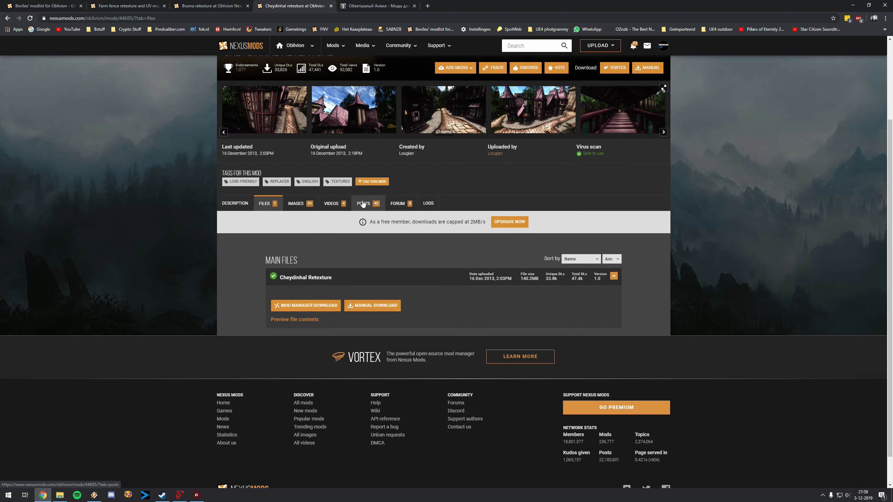
{"action": "scroll", "coordinate": [375, 201], "scroll_direction": "up", "scroll_amount": 2}
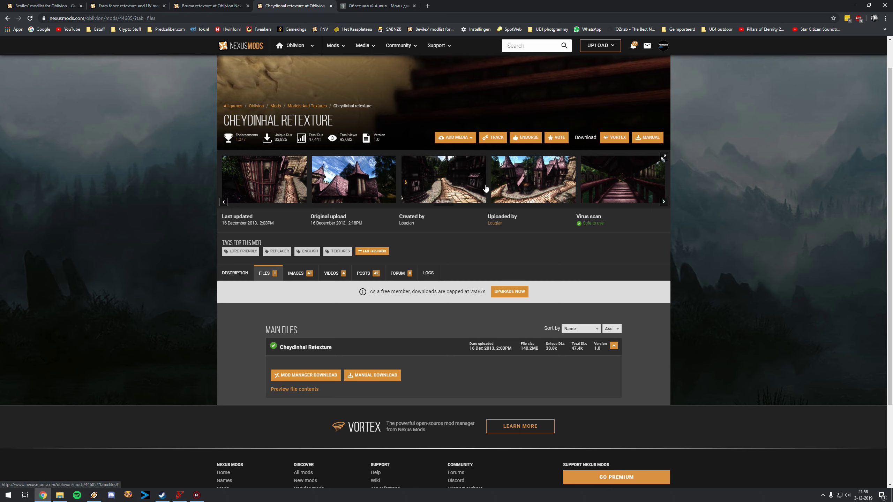
View the Dilapidated Anvil download page and read the modlist's instructions for the Anvil retexture
{"action": "left_click", "coordinate": [376, 5]}
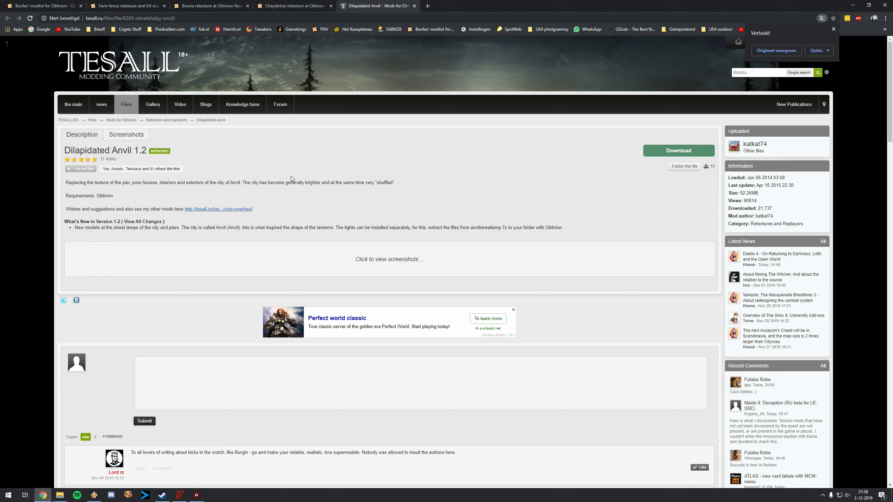
{"action": "key", "text": "ctrl+Tab"}
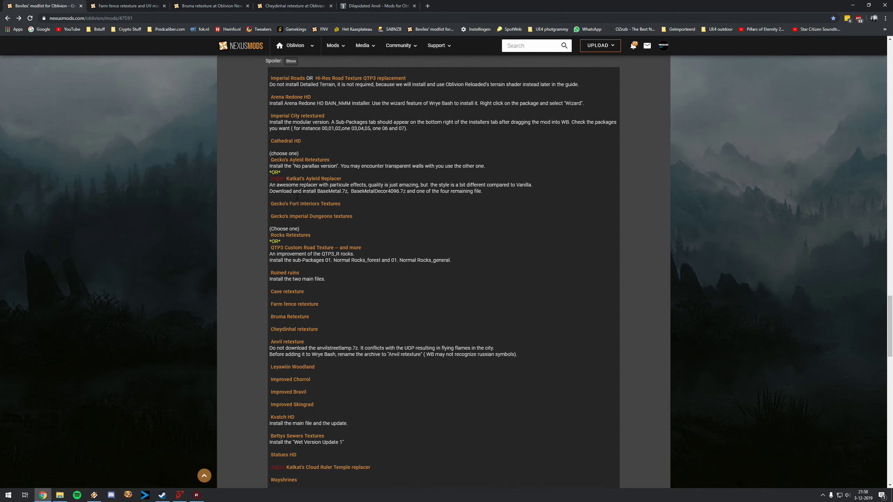
{"action": "scroll", "coordinate": [330, 317], "scroll_direction": "down", "scroll_amount": 2}
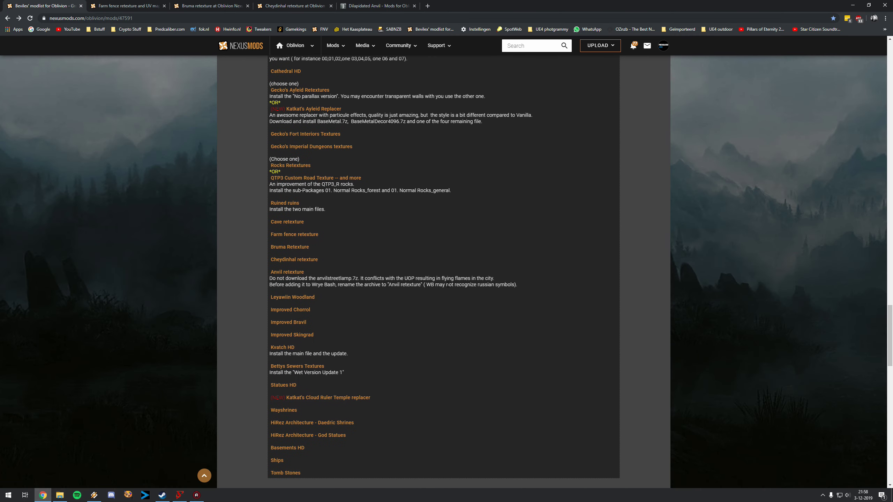
Add the 12 Farm Fence-47355-01 archive from the Architecture and cities folder to Wrye Bash's package list and install it
{"action": "left_click", "coordinate": [379, 7]}
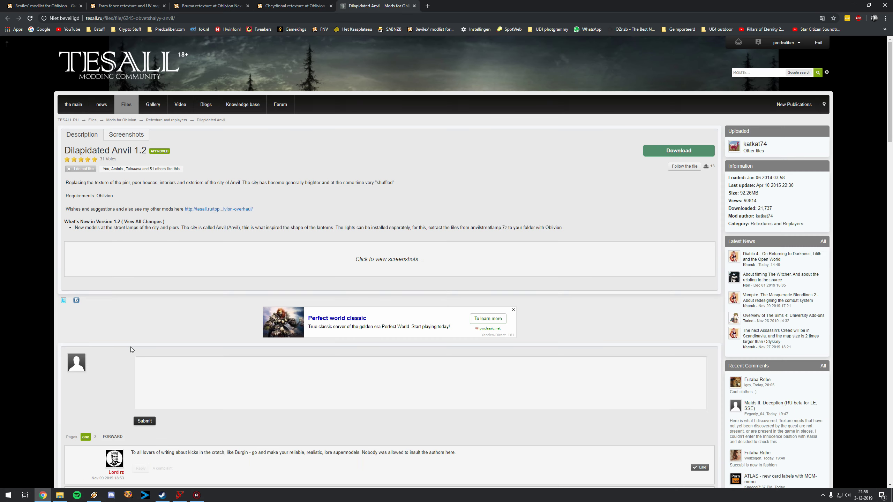
{"action": "left_click", "coordinate": [118, 6]}
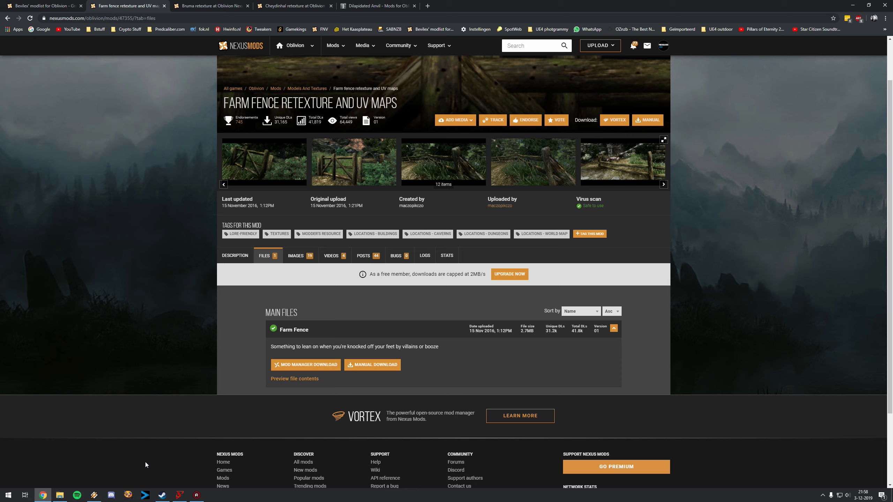
{"action": "left_click", "coordinate": [60, 495]}
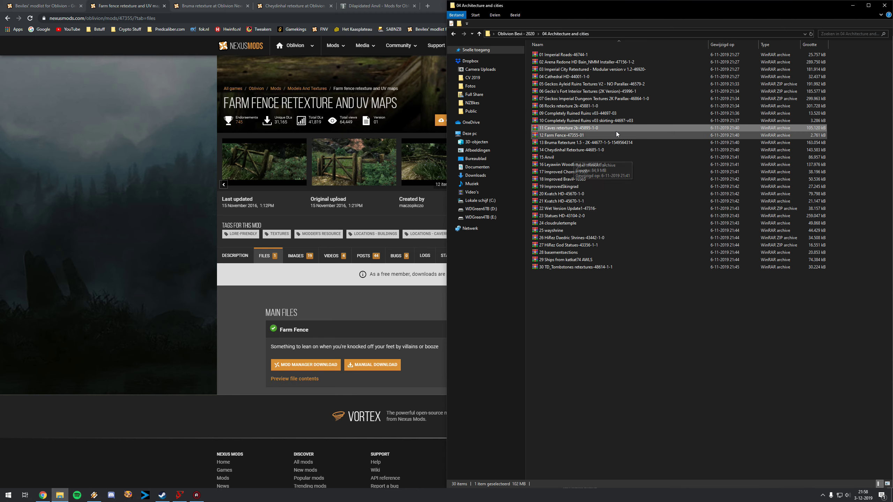
{"action": "left_click", "coordinate": [180, 496]}
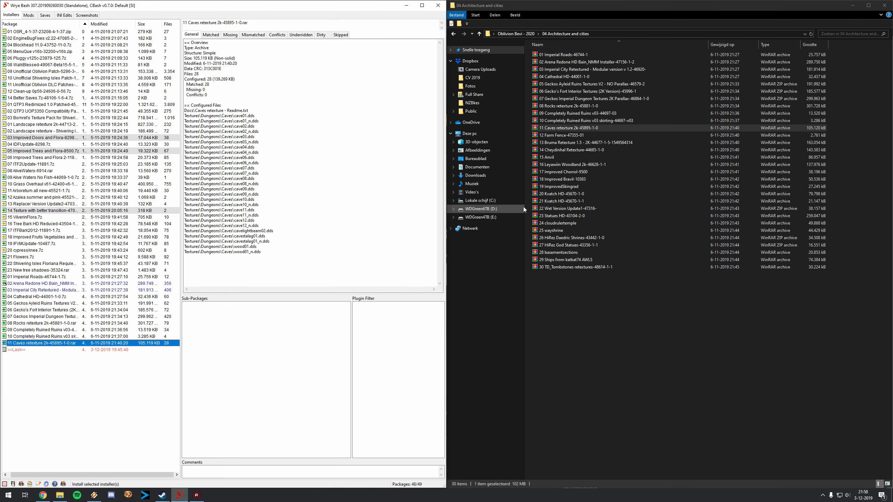
{"action": "left_click_drag", "start_coordinate": [564, 135], "coordinate": [27, 350]}
{"action": "right_click", "coordinate": [26, 350]}
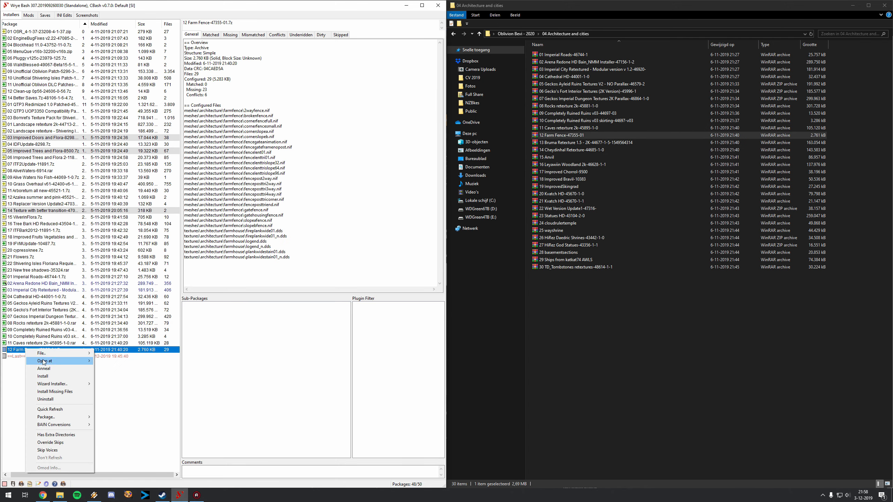
{"action": "left_click", "coordinate": [52, 378]}
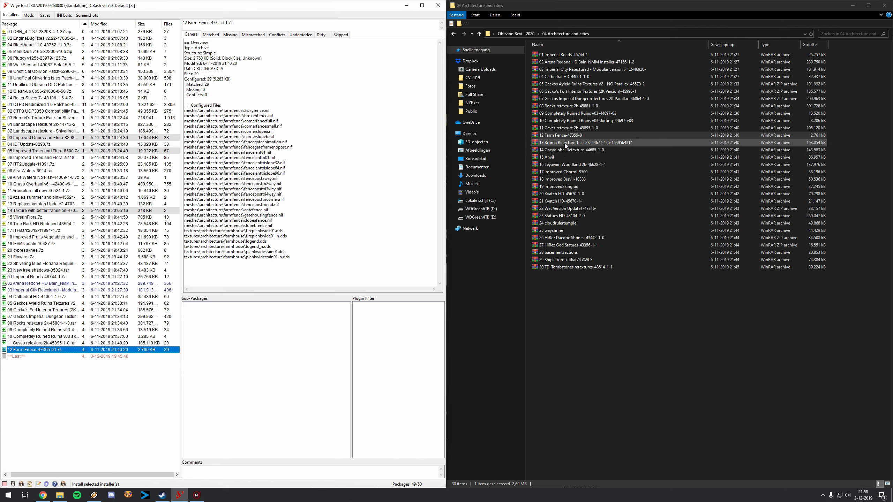
Add the 13 Bruma Retexture 1.5 - 2K and 14 Cheydinhal Retexture archives to the end of the package list and install each one
{"action": "left_click_drag", "start_coordinate": [562, 143], "coordinate": [67, 379]}
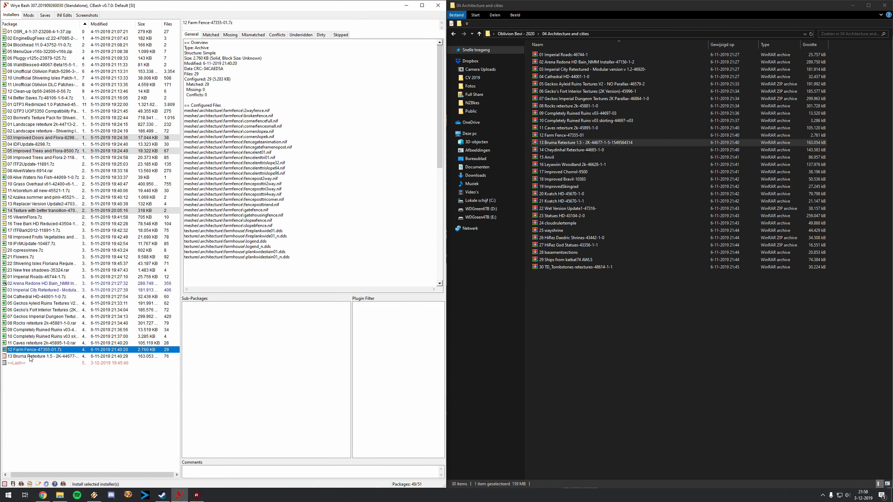
{"action": "right_click", "coordinate": [30, 357]}
{"action": "left_click", "coordinate": [52, 385]}
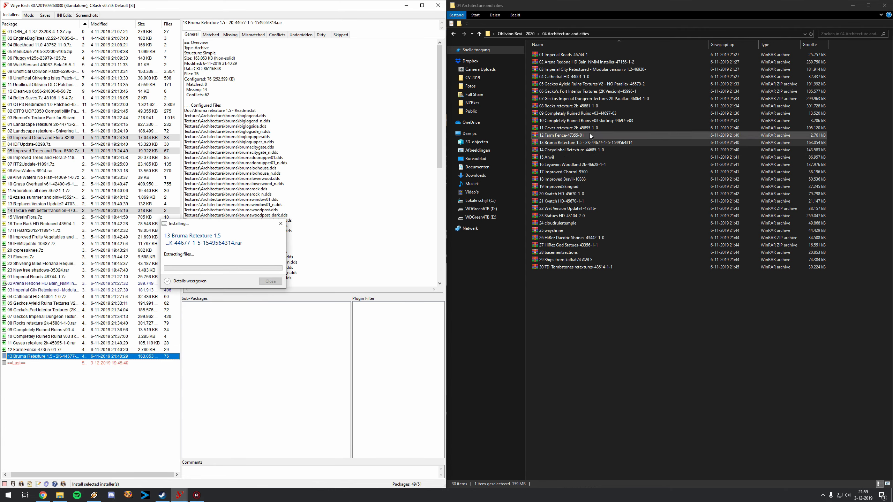
{"action": "left_click_drag", "start_coordinate": [575, 150], "coordinate": [70, 383]}
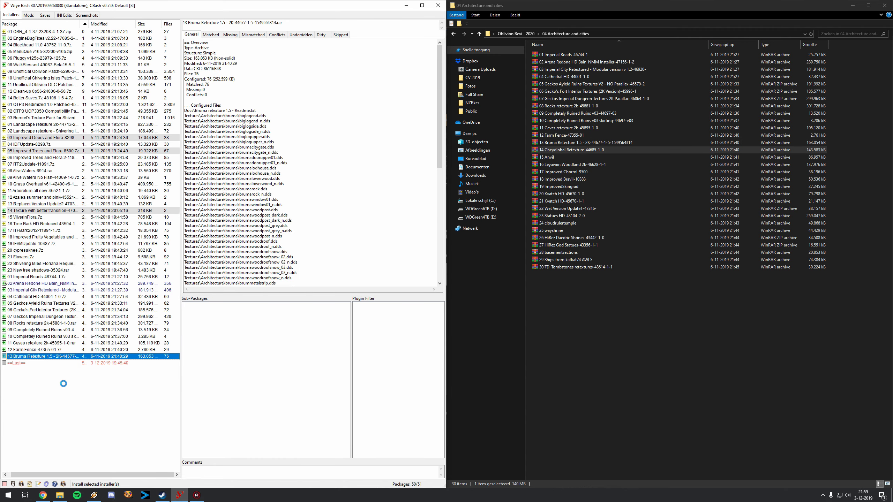
{"action": "right_click", "coordinate": [28, 363]}
{"action": "left_click", "coordinate": [46, 389]}
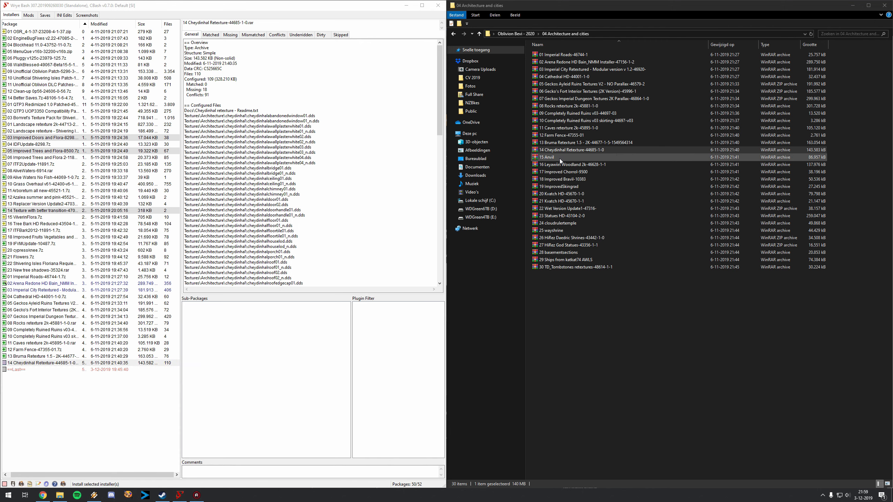
Add the 15 Anvil archive after the Cheydinhal package and install it
{"action": "left_click_drag", "start_coordinate": [559, 155], "coordinate": [33, 373]}
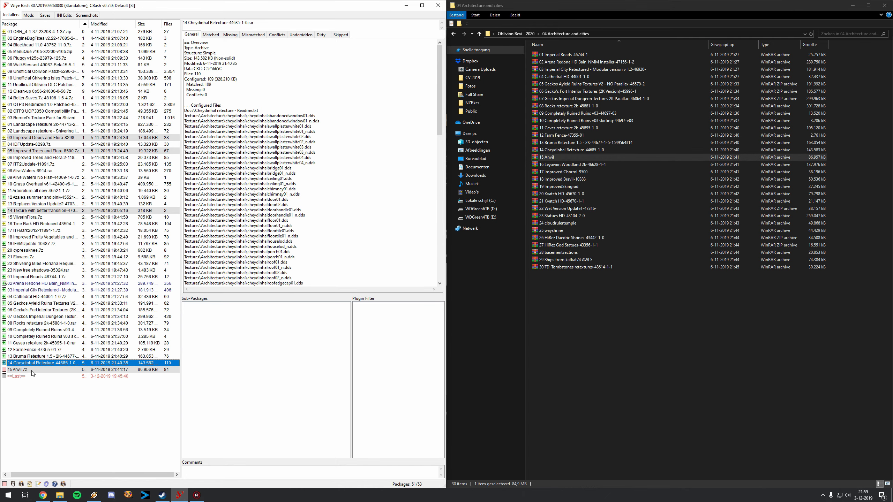
{"action": "right_click", "coordinate": [33, 371]}
{"action": "left_click", "coordinate": [62, 275]}
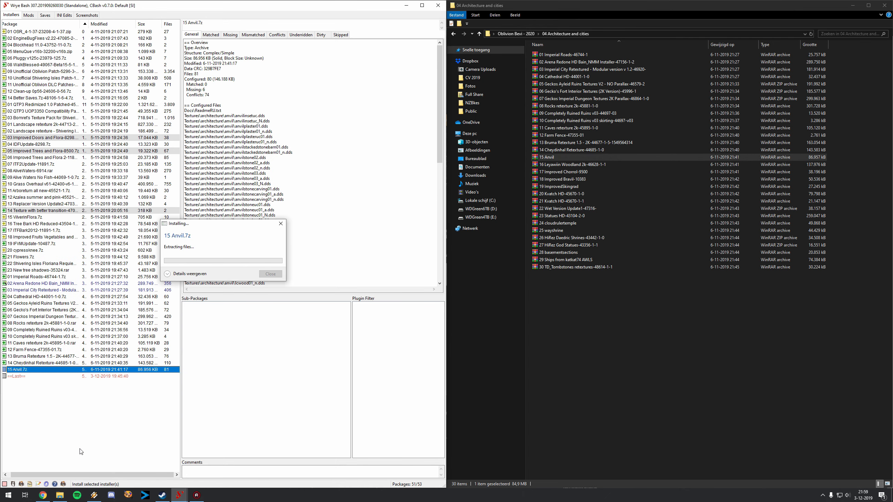
Switch to Chrome and close the Farm fence, Bruma, Cheydinhal and Dilapidated Anvil pages, returning to the modlist
{"action": "left_click", "coordinate": [52, 488]}
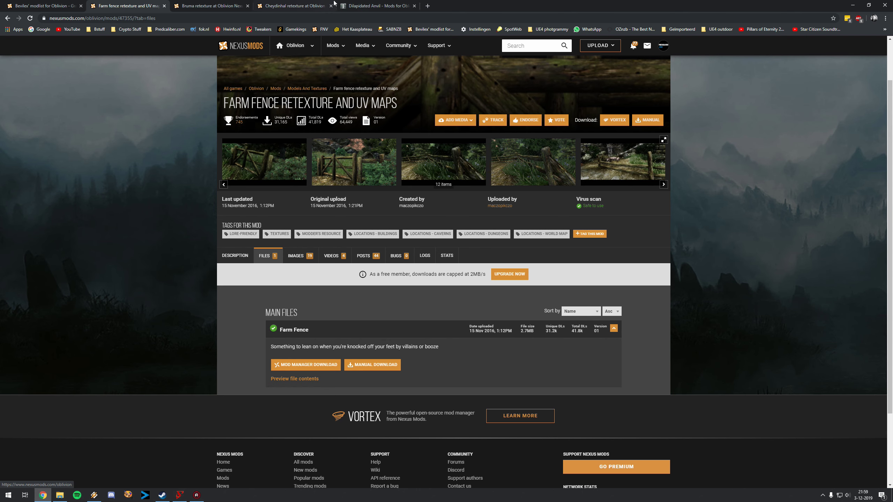
{"action": "left_click", "coordinate": [163, 6]}
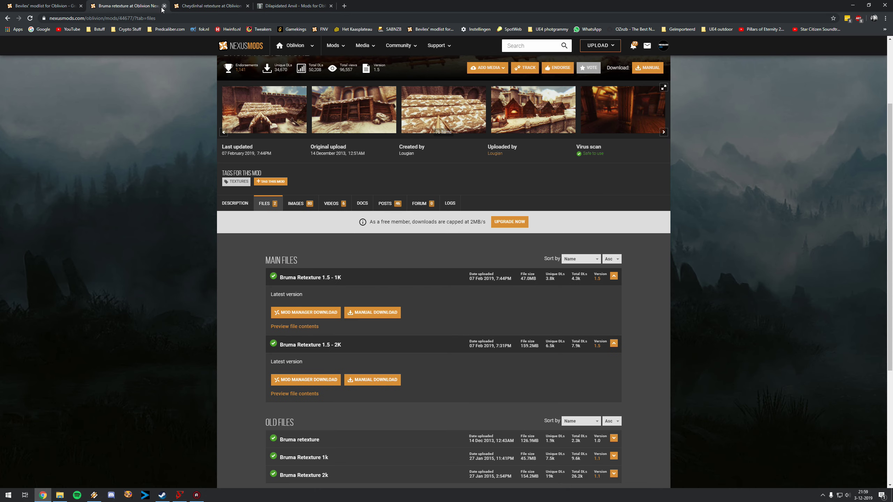
{"action": "left_click", "coordinate": [163, 7]}
{"action": "left_click", "coordinate": [162, 6]}
{"action": "left_click", "coordinate": [163, 6]}
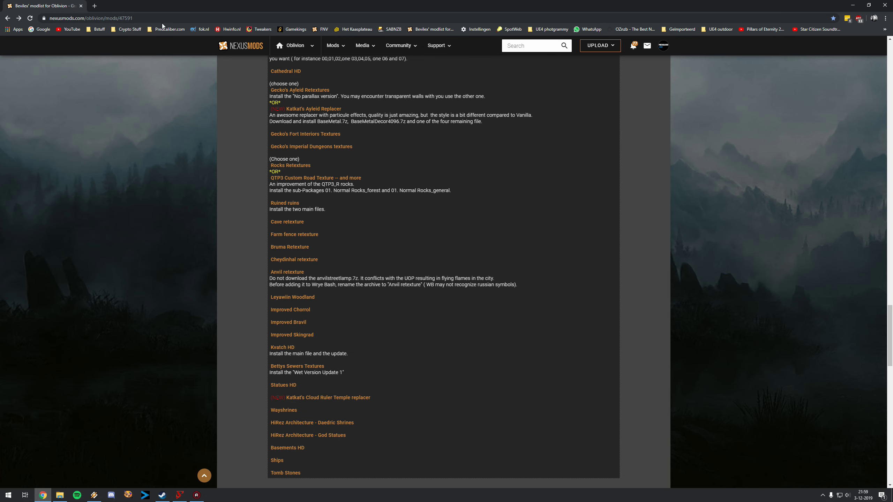
Open the modlist's Leyawiin Woodland, Improved Chorrol, Improved Bravil and Improved Skingrad links in new tabs
{"action": "right_click", "coordinate": [303, 299]}
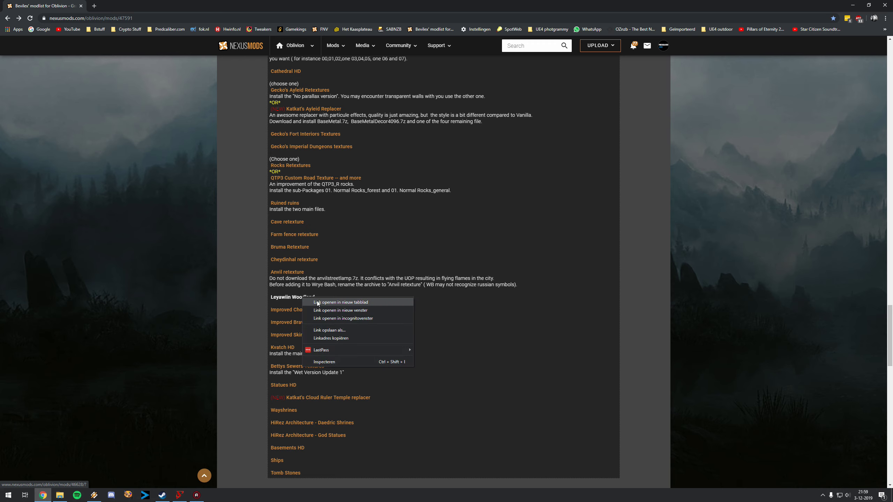
{"action": "left_click", "coordinate": [317, 302]}
{"action": "right_click", "coordinate": [309, 310]}
{"action": "left_click", "coordinate": [316, 315]}
{"action": "right_click", "coordinate": [307, 322]}
{"action": "left_click", "coordinate": [309, 329]}
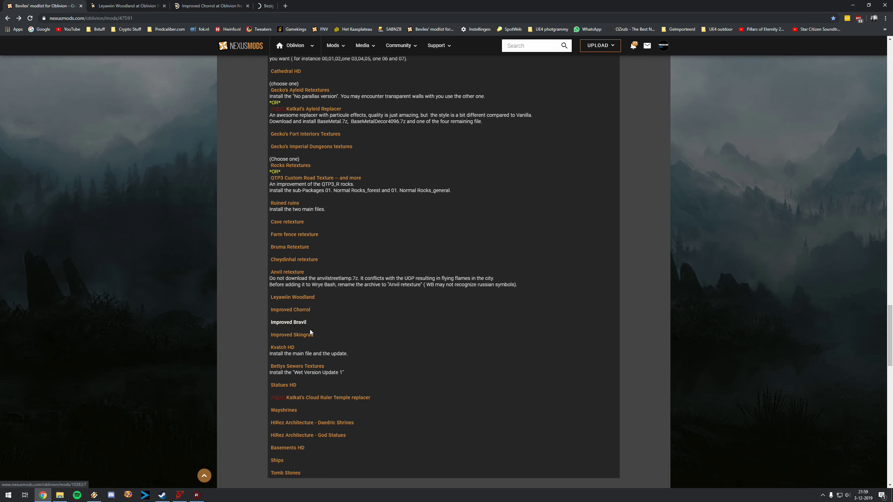
{"action": "right_click", "coordinate": [310, 335]}
{"action": "left_click", "coordinate": [316, 340]}
Open the modlist's Kvatch HD and Bettys Sewers Textures links in new tabs
{"action": "scroll", "coordinate": [316, 337], "scroll_direction": "down", "scroll_amount": 1}
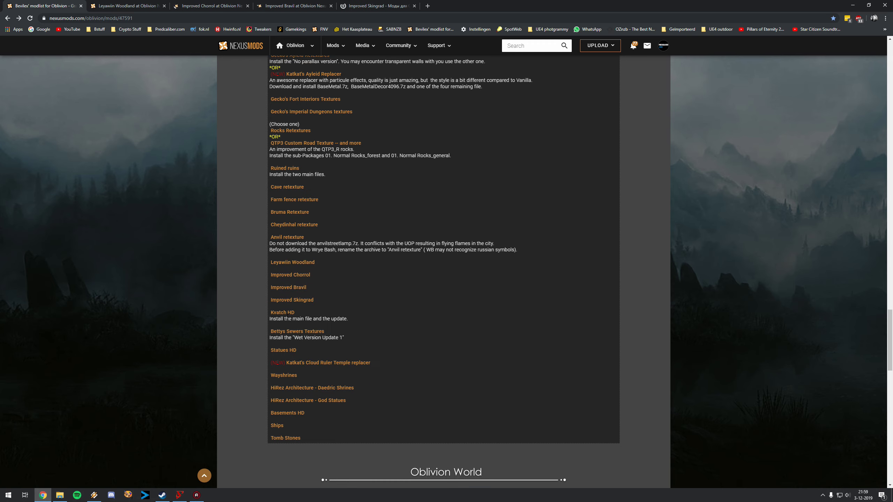
{"action": "right_click", "coordinate": [287, 317]}
{"action": "left_click", "coordinate": [304, 321]}
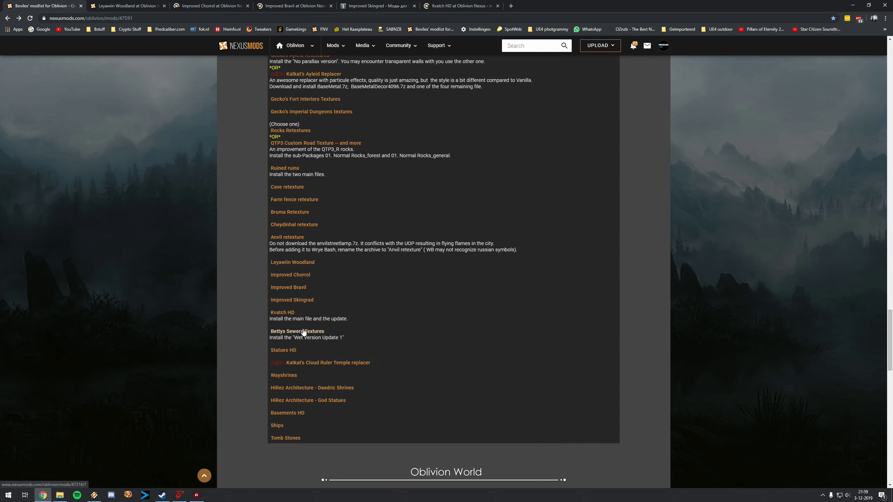
{"action": "right_click", "coordinate": [304, 331]}
{"action": "left_click", "coordinate": [318, 335]}
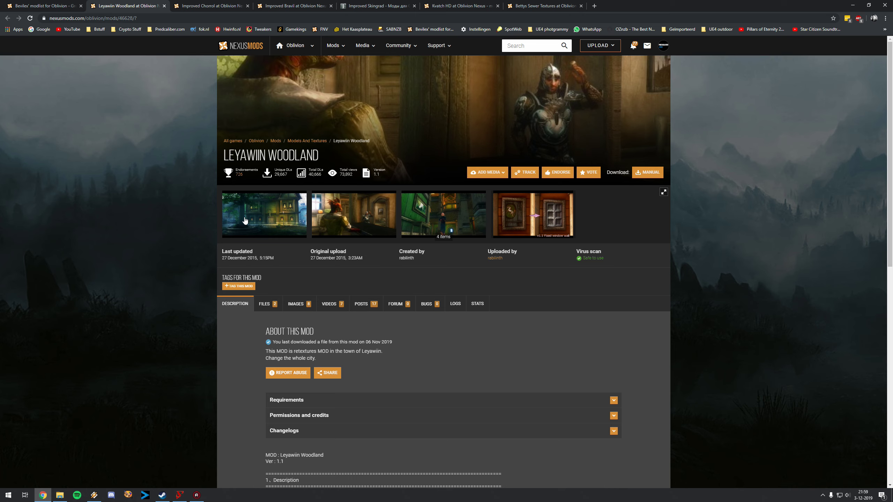
Check the files offered on the Leyawiin Woodland and Improved Chorrol pages
{"action": "left_click", "coordinate": [268, 304]}
{"action": "scroll", "coordinate": [305, 331], "scroll_direction": "down", "scroll_amount": 5}
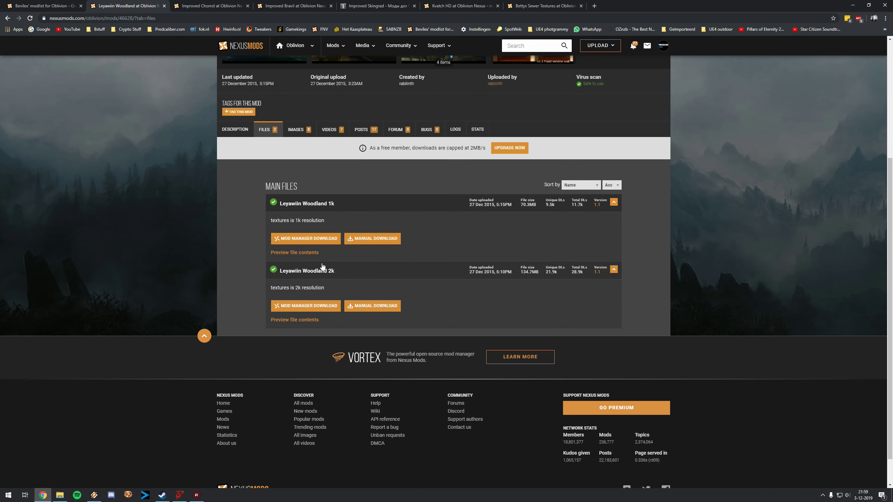
{"action": "left_click", "coordinate": [224, 3]}
{"action": "left_click", "coordinate": [267, 308]}
{"action": "scroll", "coordinate": [306, 333], "scroll_direction": "down", "scroll_amount": 2}
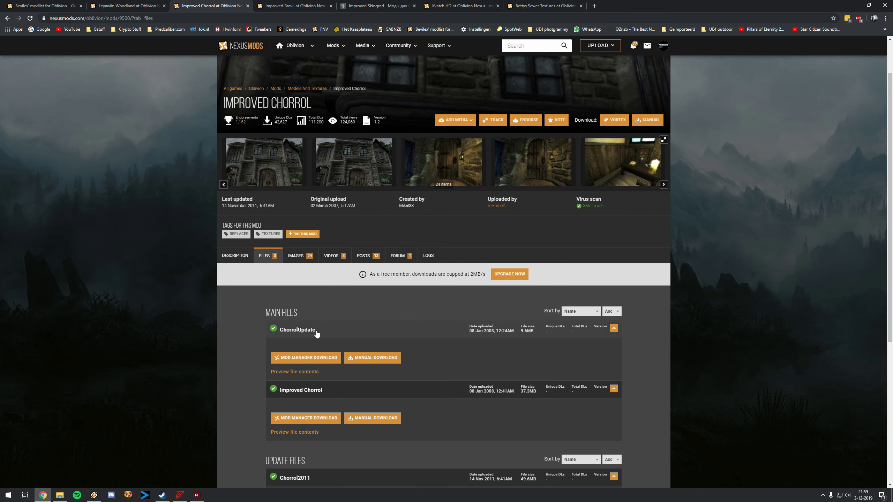
{"action": "scroll", "coordinate": [316, 334], "scroll_direction": "down", "scroll_amount": 3}
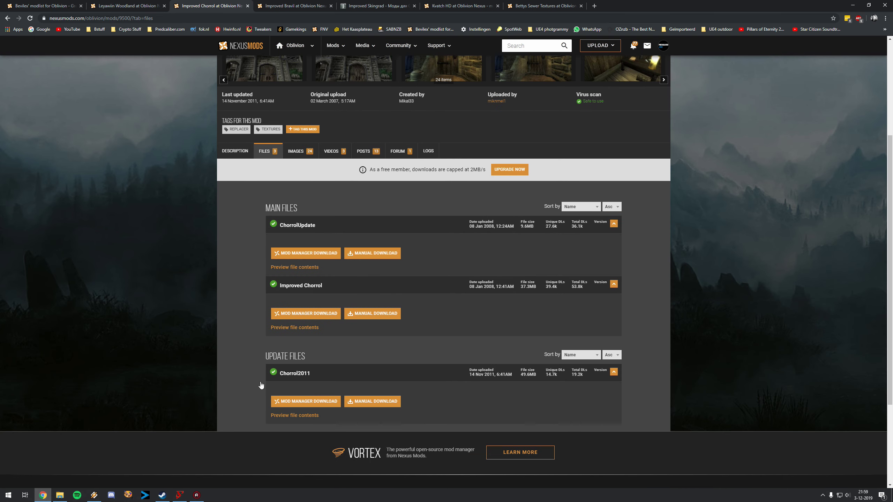
Compare the downloaded 17 Improved Chorrol-9500 archive in File Explorer with the main and update files on the Improved Chorrol page
{"action": "left_click", "coordinate": [60, 496]}
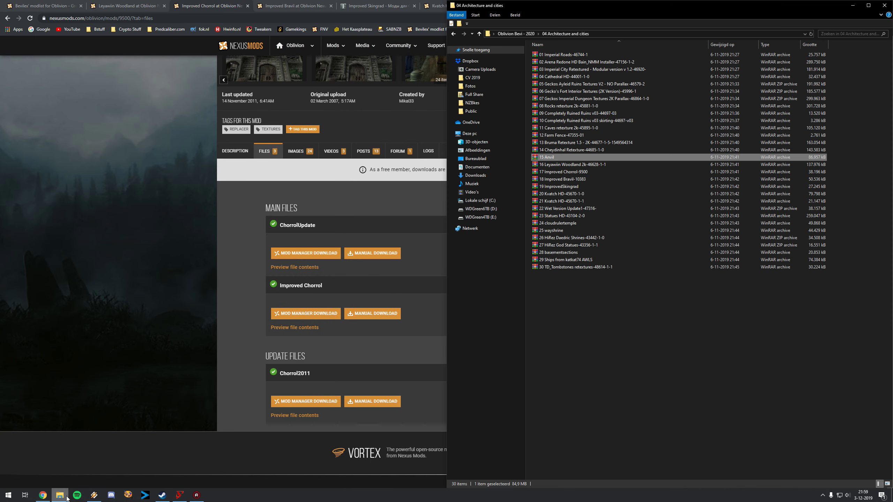
{"action": "left_click", "coordinate": [586, 171]}
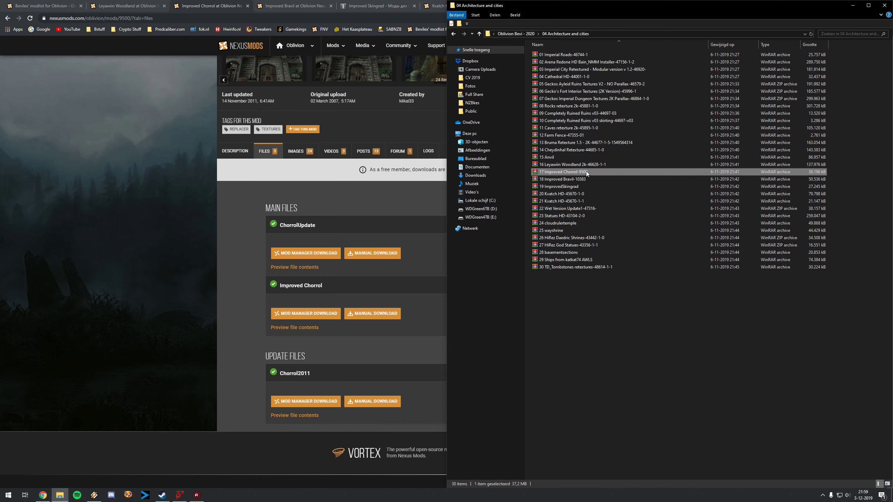
{"action": "right_click", "coordinate": [586, 171]}
{"action": "left_click", "coordinate": [482, 317]}
{"action": "left_click", "coordinate": [401, 290]}
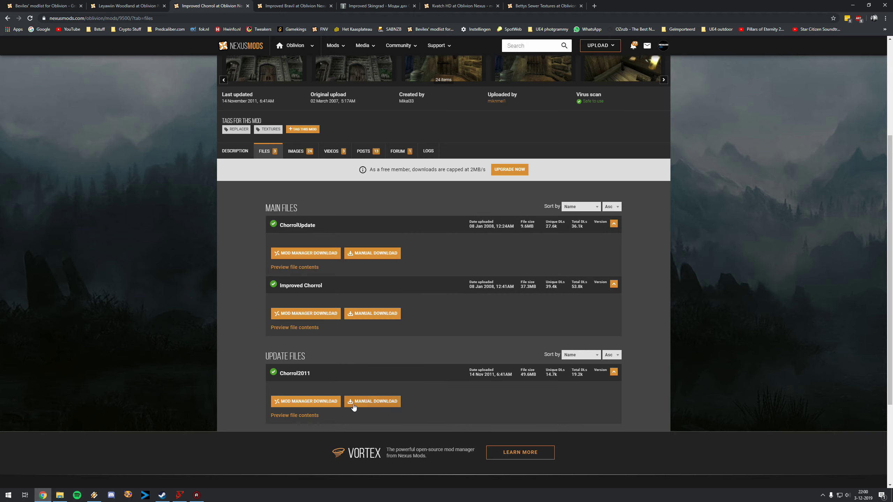
{"action": "scroll", "coordinate": [324, 373], "scroll_direction": "up", "scroll_amount": 2}
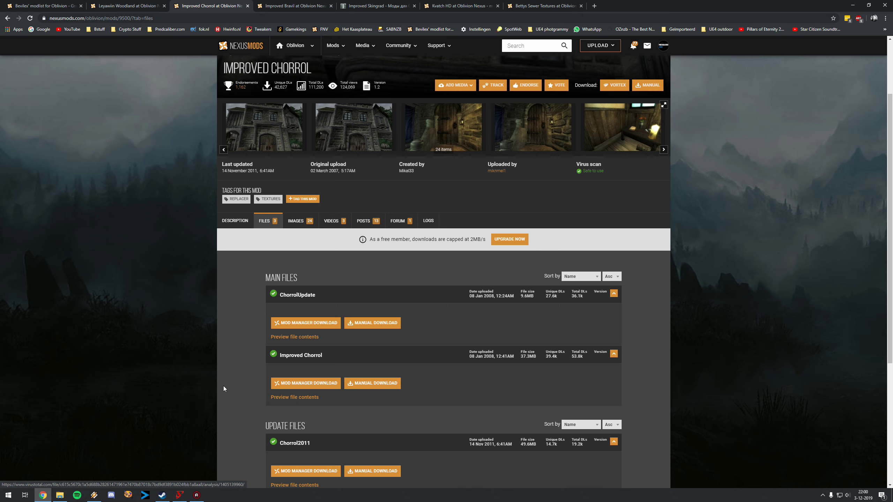
{"action": "left_click", "coordinate": [59, 495]}
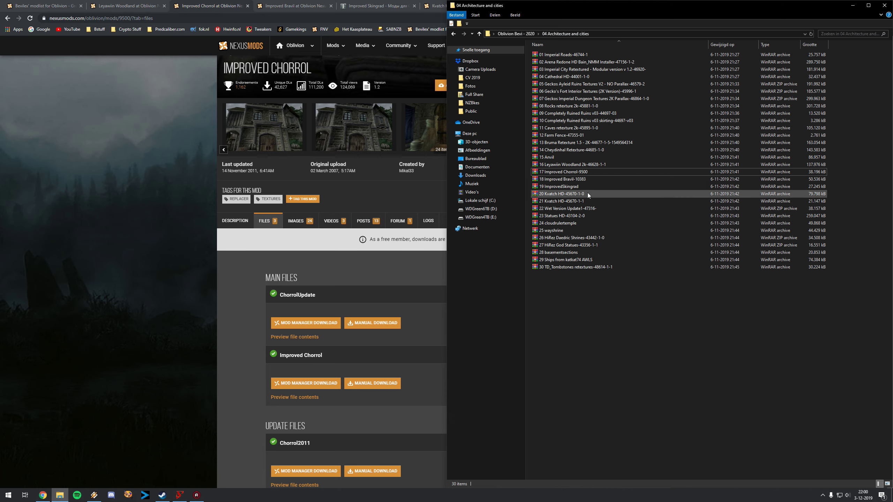
{"action": "left_click", "coordinate": [146, 259]}
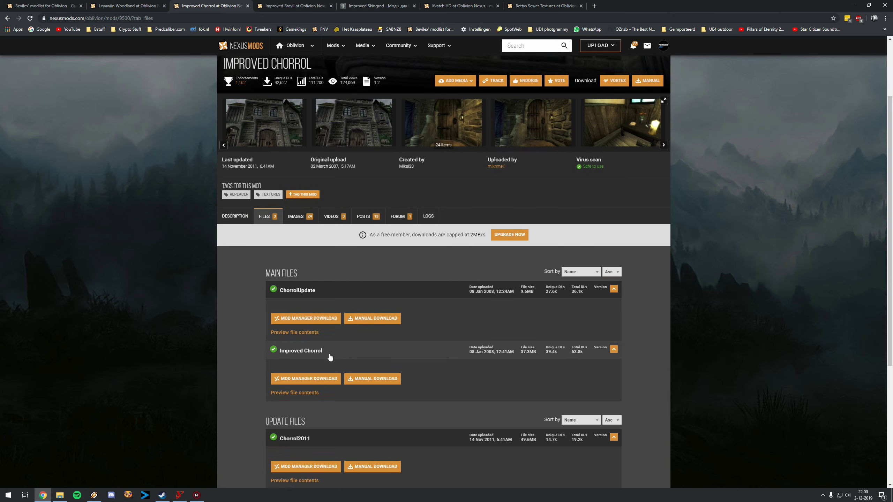
{"action": "scroll", "coordinate": [355, 336], "scroll_direction": "down", "scroll_amount": 1}
Check the files on the Improved Bravil page and the Improved Skingrad download page against the modlist's entries
{"action": "left_click", "coordinate": [325, 5]}
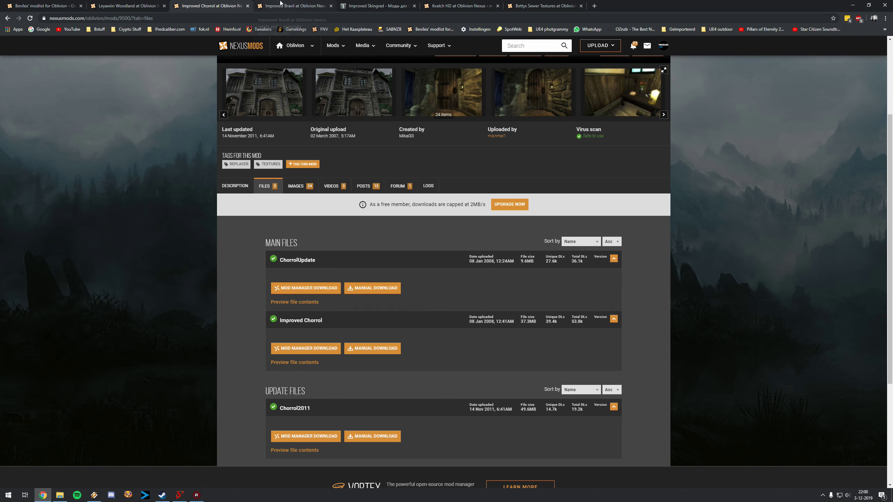
{"action": "left_click", "coordinate": [264, 233]}
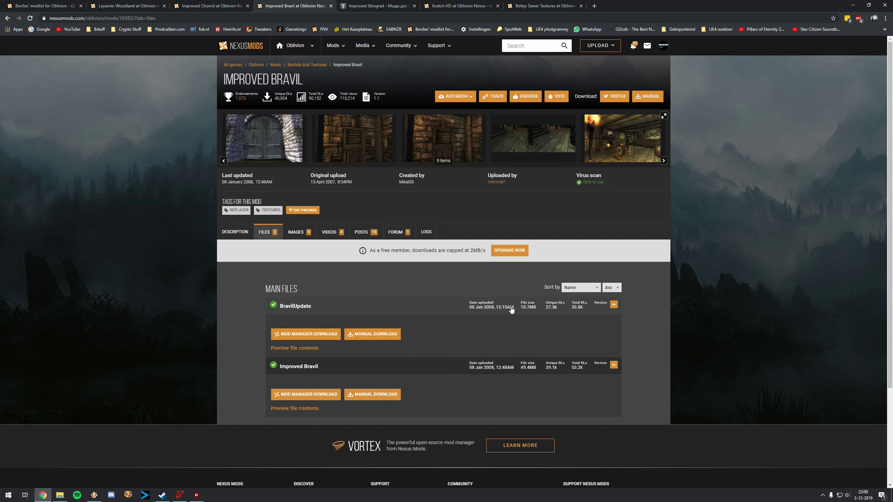
{"action": "left_click", "coordinate": [53, 2]}
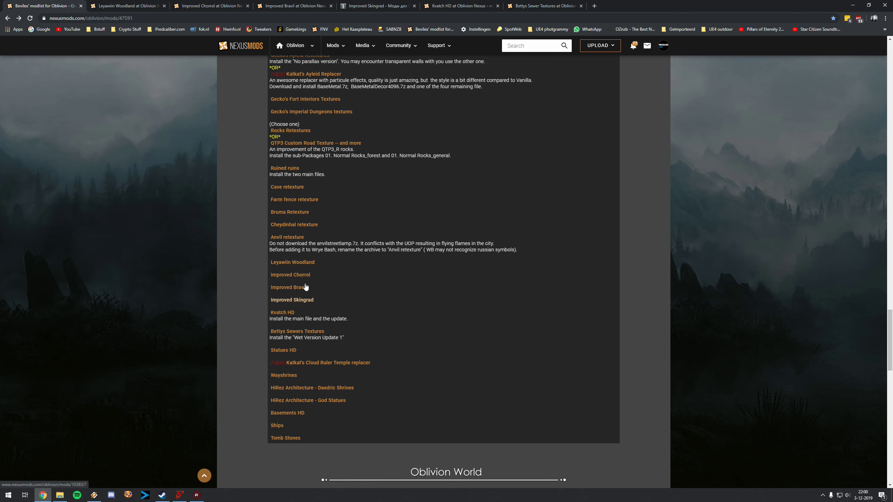
{"action": "left_click", "coordinate": [289, 10]}
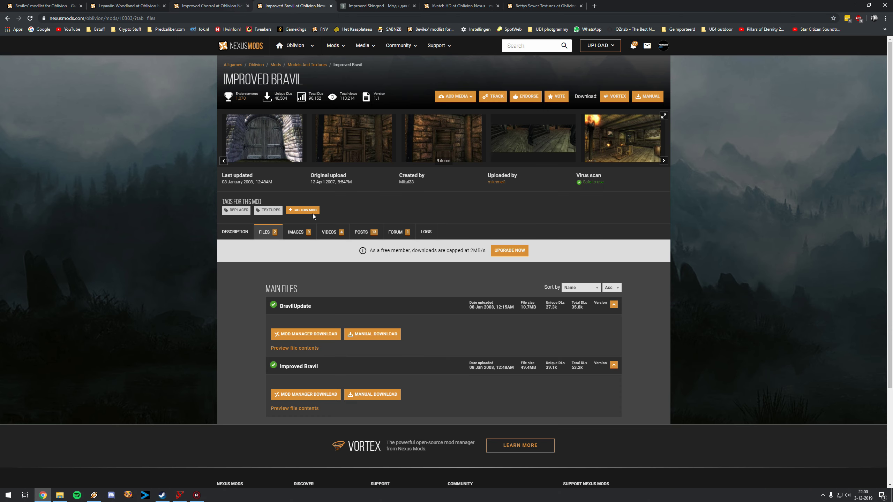
{"action": "left_click", "coordinate": [348, 6]}
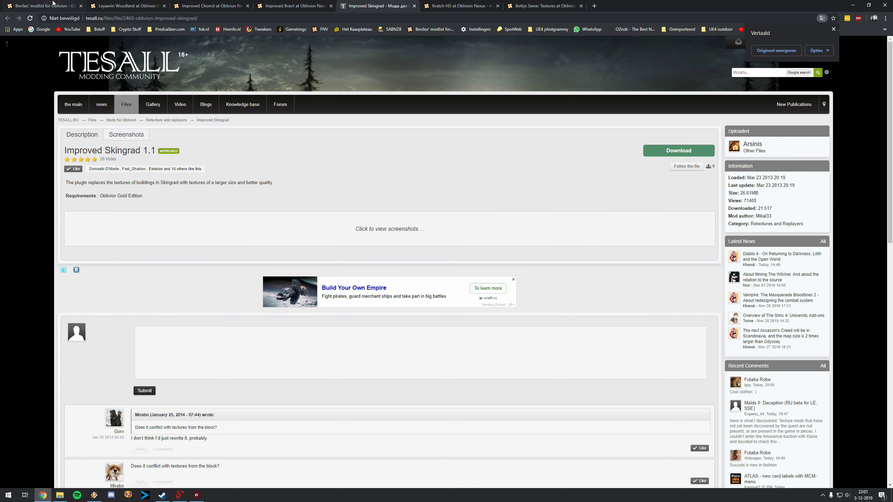
{"action": "key", "text": "ctrl+1"}
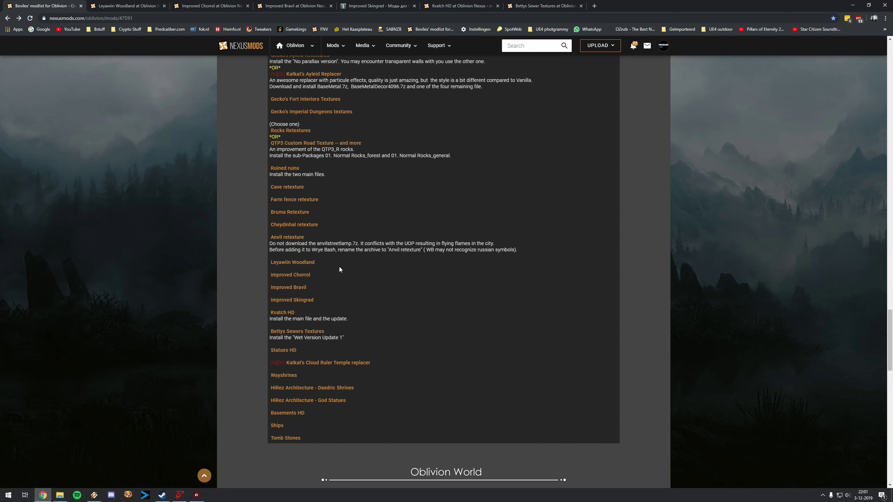
Check the main and update files offered on the Kvatch HD page
{"action": "left_click", "coordinate": [470, 2]}
{"action": "left_click", "coordinate": [286, 304]}
{"action": "scroll", "coordinate": [286, 307], "scroll_direction": "down", "scroll_amount": 6}
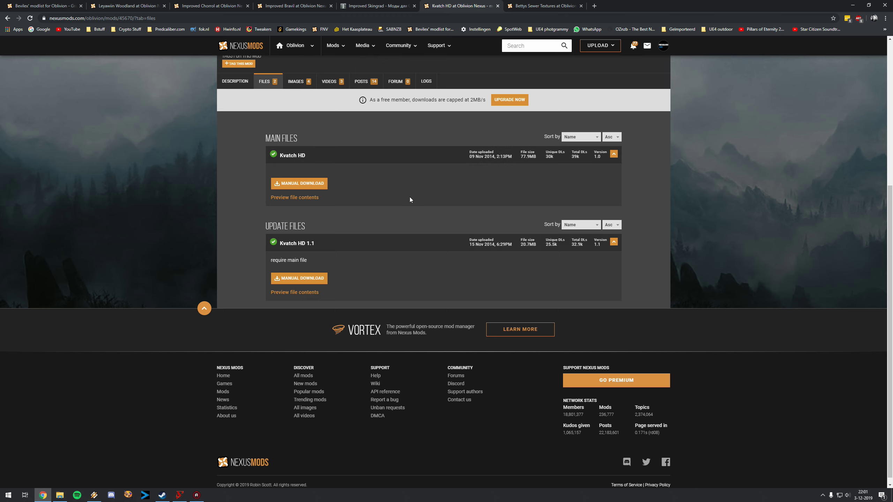
Compare the files on the Bettys Sewer Textures page with the modlist's instruction for that mod
{"action": "left_click", "coordinate": [541, 3]}
{"action": "scroll", "coordinate": [257, 211], "scroll_direction": "down", "scroll_amount": 4}
{"action": "left_click", "coordinate": [272, 170]}
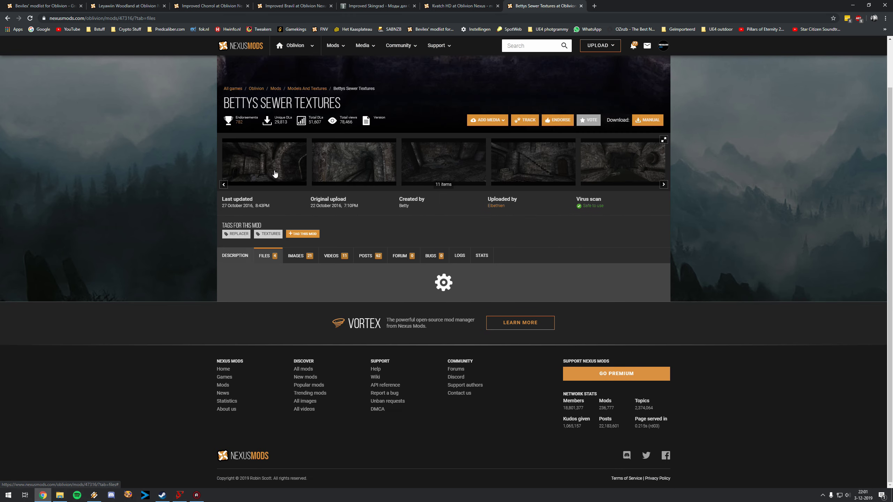
{"action": "scroll", "coordinate": [321, 239], "scroll_direction": "down", "scroll_amount": 7}
{"action": "scroll", "coordinate": [316, 231], "scroll_direction": "up", "scroll_amount": 3}
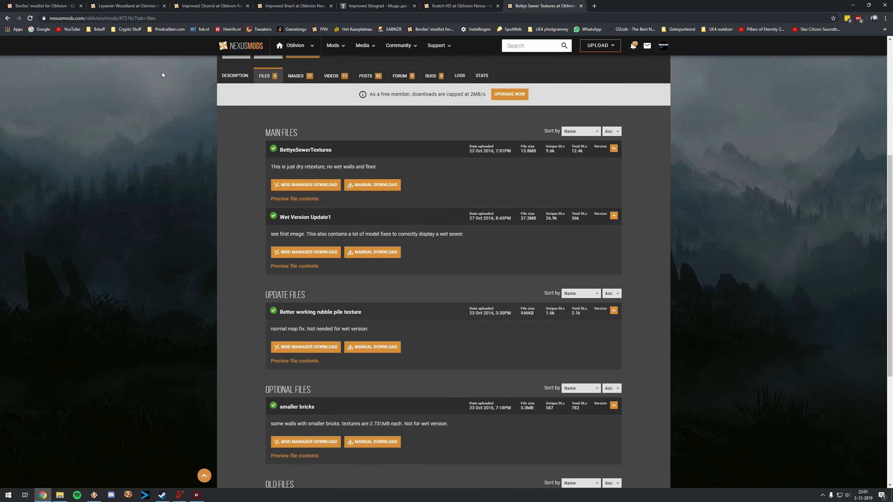
{"action": "left_click", "coordinate": [63, 6]}
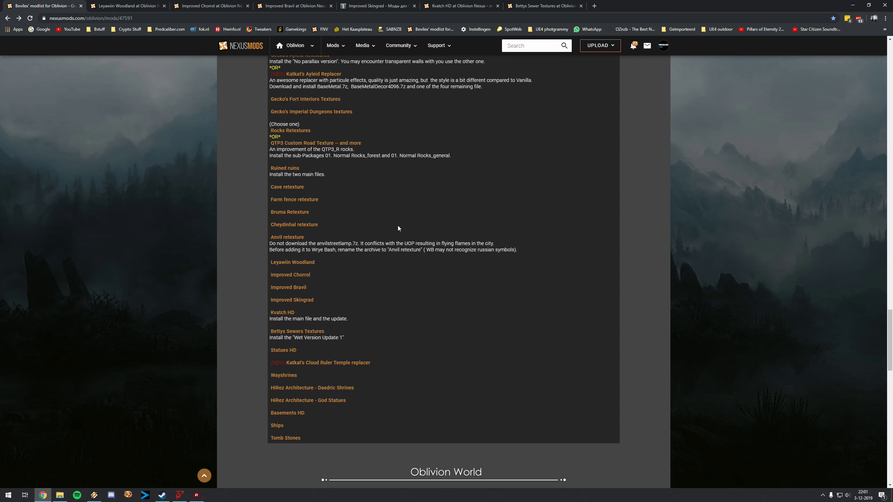
{"action": "left_click", "coordinate": [547, 4]}
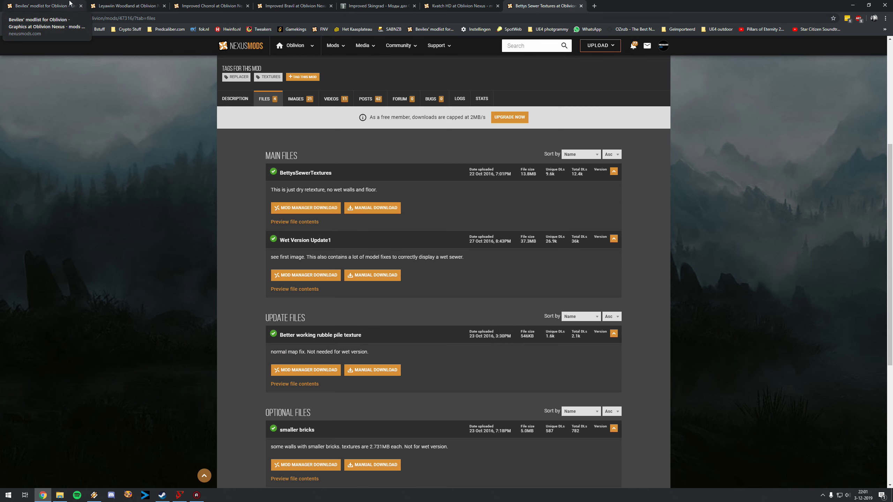
Close the checked mod page tabs from Leyawiin Woodland through Bettys Sewer Textures, leaving only the modlist open
{"action": "left_click", "coordinate": [160, 7]}
{"action": "left_click", "coordinate": [164, 6]}
{"action": "left_click", "coordinate": [164, 6]}
{"action": "left_click", "coordinate": [164, 6]}
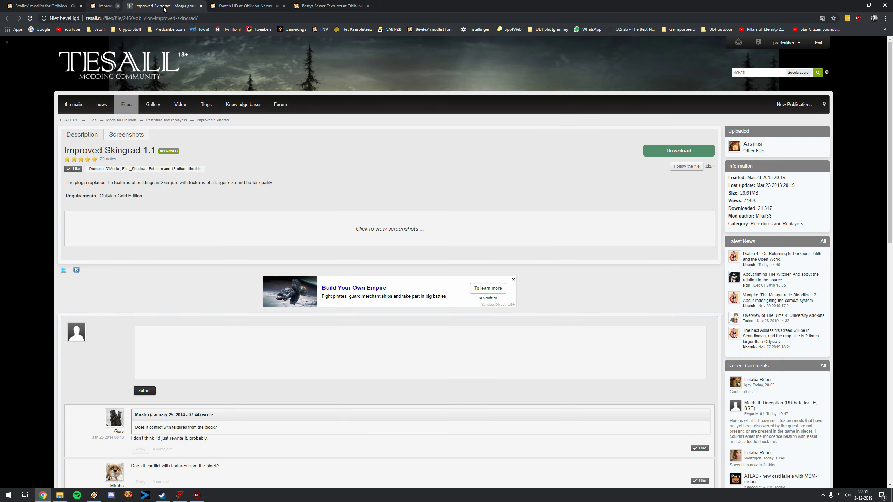
{"action": "left_click", "coordinate": [164, 5]}
{"action": "left_click", "coordinate": [165, 6]}
{"action": "left_click", "coordinate": [164, 5]}
Open the modlist's Statues HD, Katkat's Cloud Ruler Temple replacer and Wayshrines links in new tabs
{"action": "scroll", "coordinate": [307, 367], "scroll_direction": "down", "scroll_amount": 2}
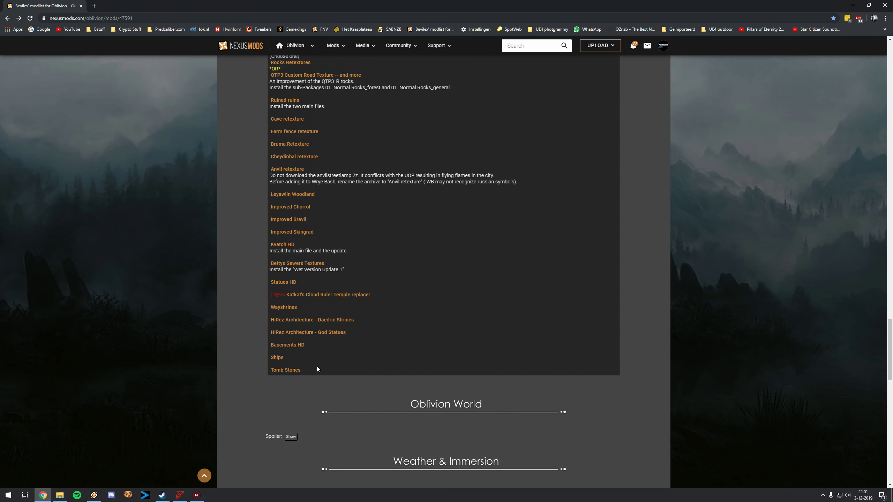
{"action": "right_click", "coordinate": [292, 282]}
{"action": "left_click", "coordinate": [308, 286]}
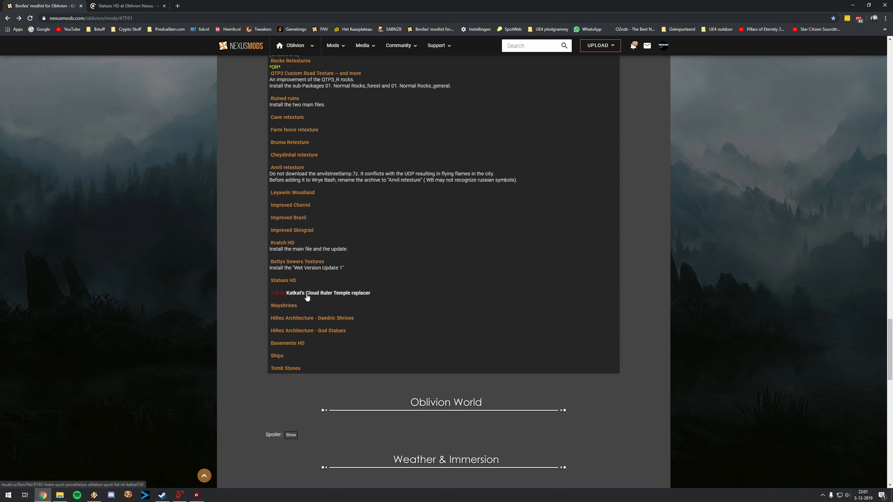
{"action": "right_click", "coordinate": [308, 294]}
{"action": "left_click", "coordinate": [324, 301]}
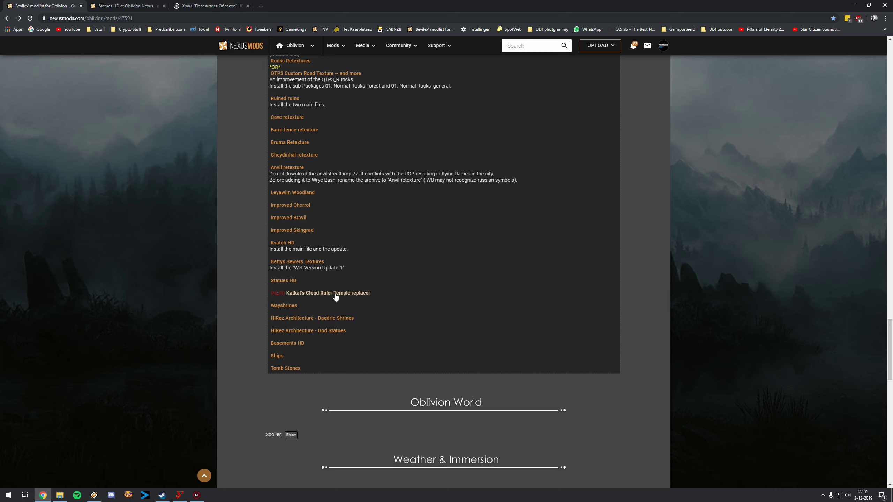
{"action": "right_click", "coordinate": [298, 305]}
{"action": "left_click", "coordinate": [304, 311]}
Open the modlist's HiRez Architecture Daedric Shrines and God Statues links in new tabs
{"action": "right_click", "coordinate": [296, 319]}
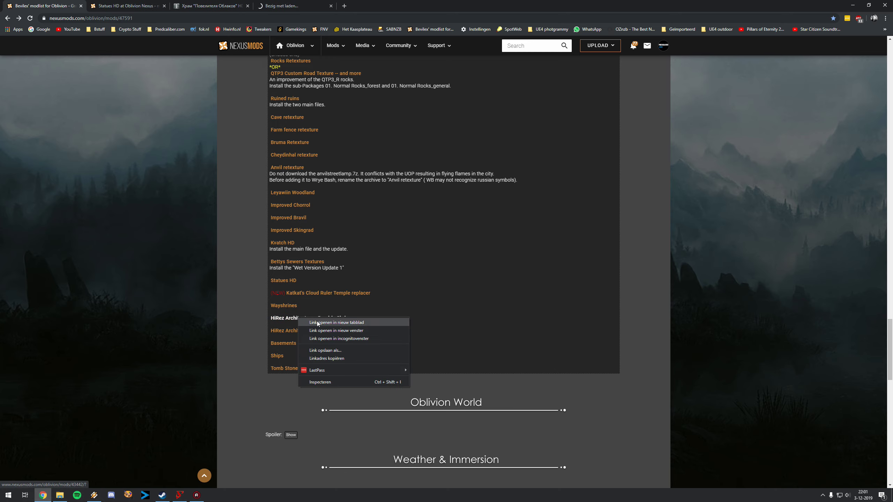
{"action": "left_click", "coordinate": [302, 324]}
{"action": "right_click", "coordinate": [326, 332]}
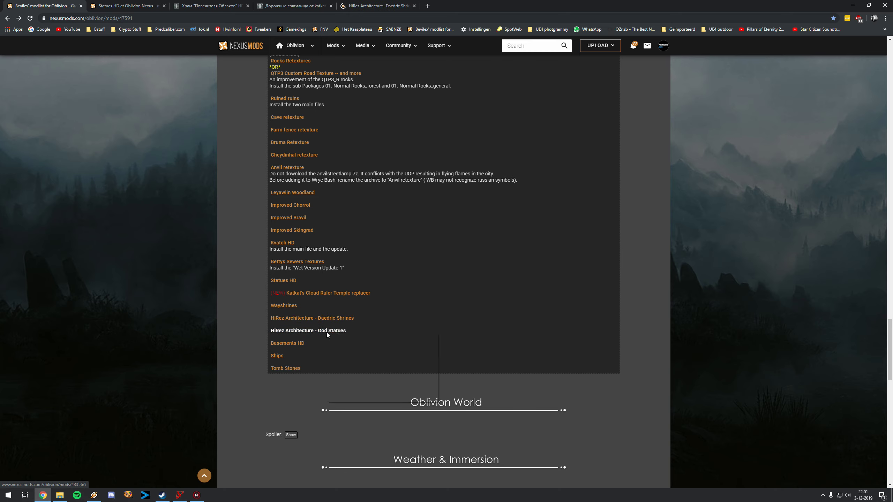
{"action": "left_click", "coordinate": [343, 337]}
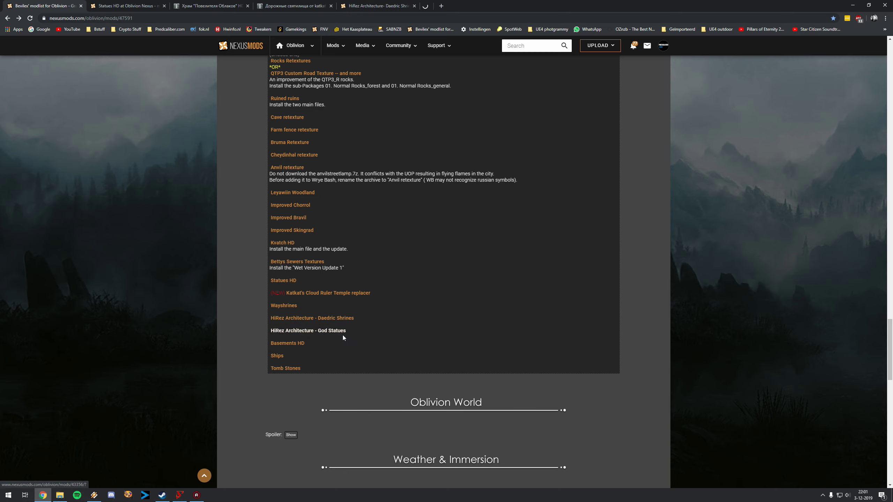
Open the modlist's Basements HD, Ships and Tomb Stones links in new tabs
{"action": "right_click", "coordinate": [294, 342]}
{"action": "left_click", "coordinate": [310, 348]}
{"action": "right_click", "coordinate": [280, 355]}
{"action": "left_click", "coordinate": [302, 361]}
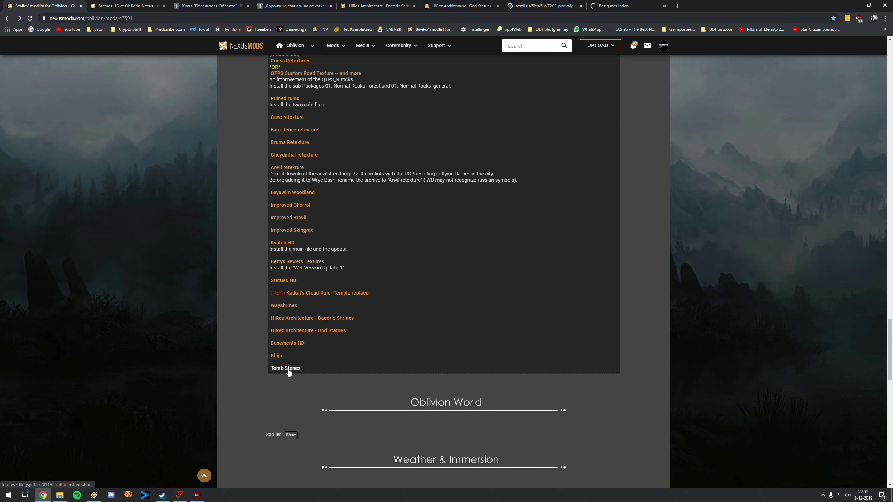
{"action": "right_click", "coordinate": [288, 368]}
{"action": "left_click", "coordinate": [300, 373]}
Check the Statues HD files and the download pages for the Cloud Ruler Temple replacer and the Wayshrines
{"action": "left_click", "coordinate": [118, 6]}
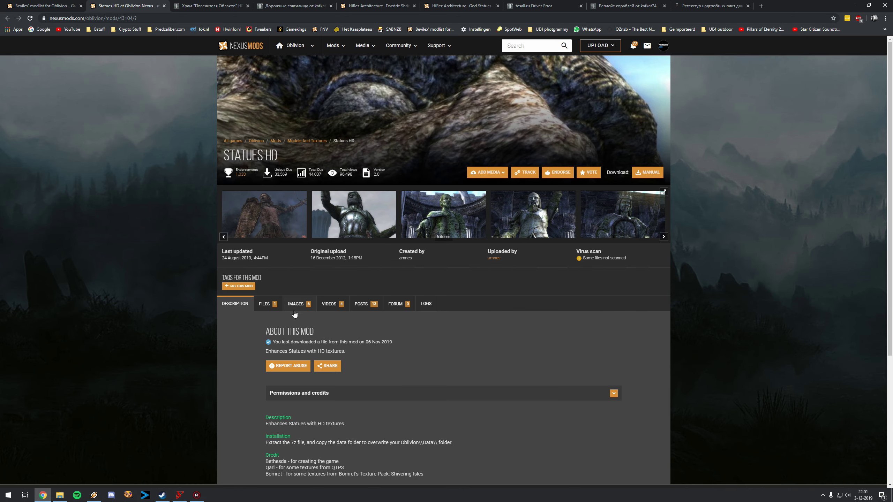
{"action": "left_click_drag", "start_coordinate": [274, 313], "coordinate": [274, 310]}
{"action": "left_click", "coordinate": [273, 310]}
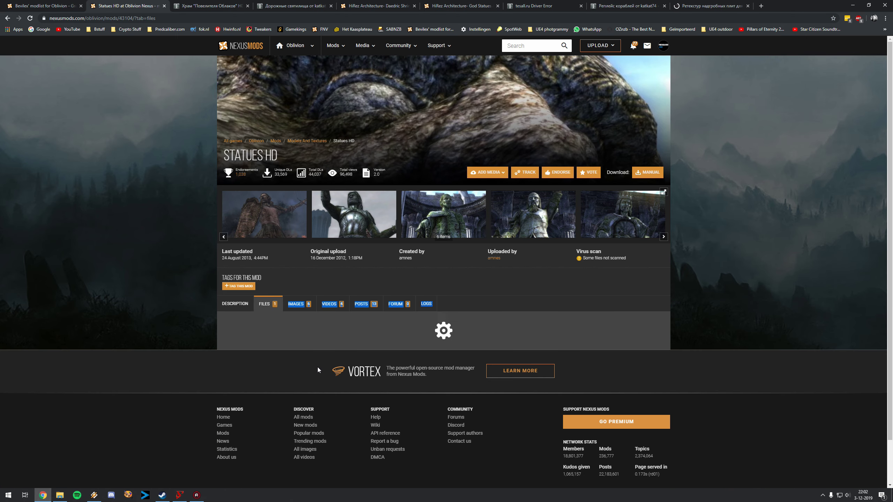
{"action": "scroll", "coordinate": [304, 343], "scroll_direction": "down", "scroll_amount": 2}
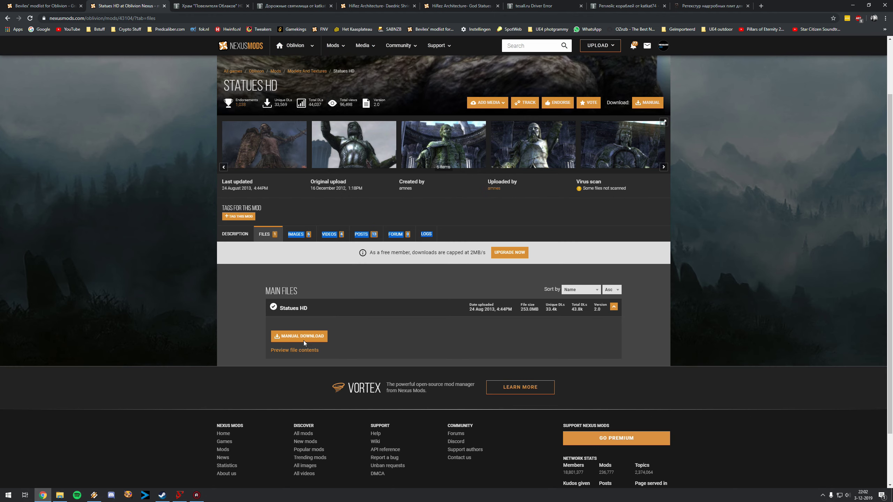
{"action": "left_click", "coordinate": [209, 8]}
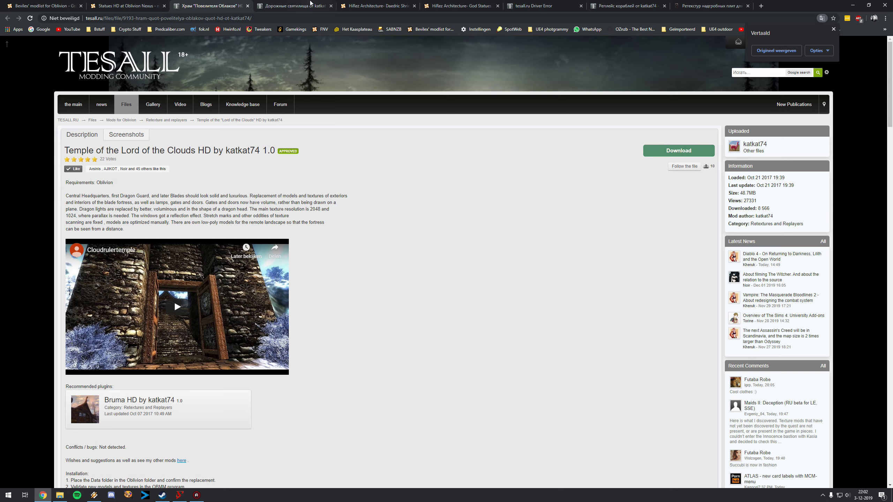
{"action": "left_click", "coordinate": [310, 5]}
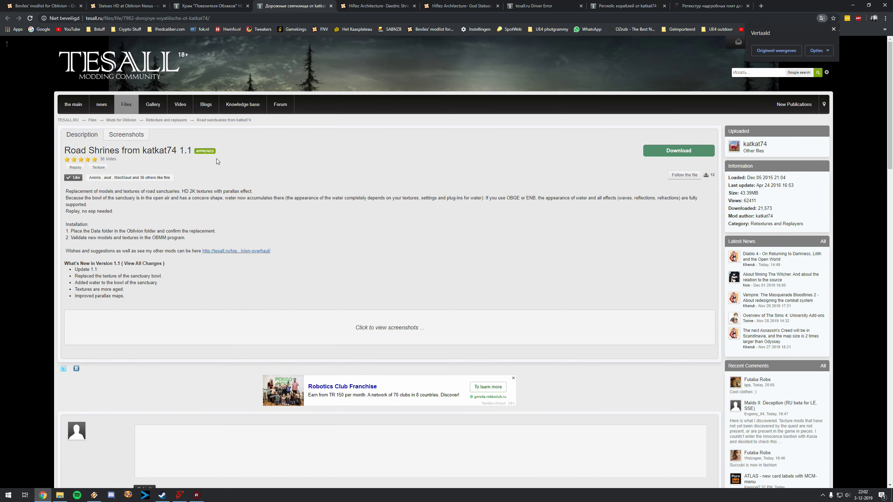
Check the files offered on the HiRez Architecture Daedric Shrines and God Statues pages
{"action": "left_click", "coordinate": [391, 6]}
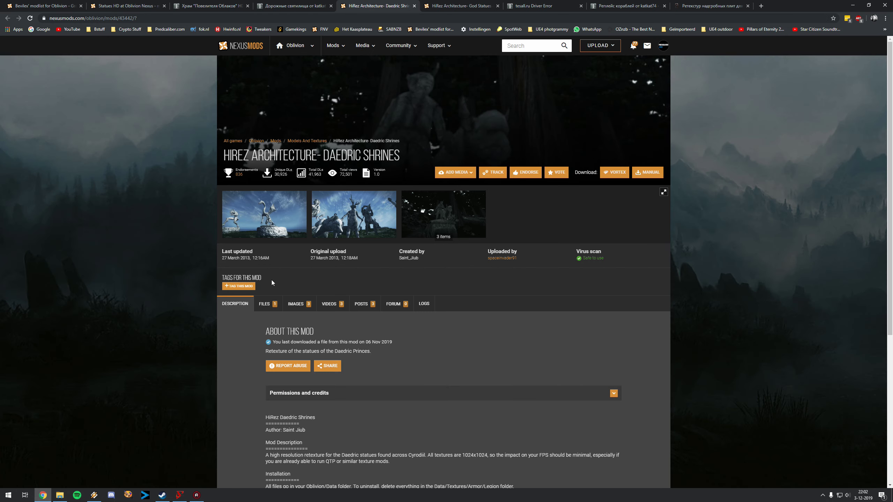
{"action": "left_click", "coordinate": [267, 304]}
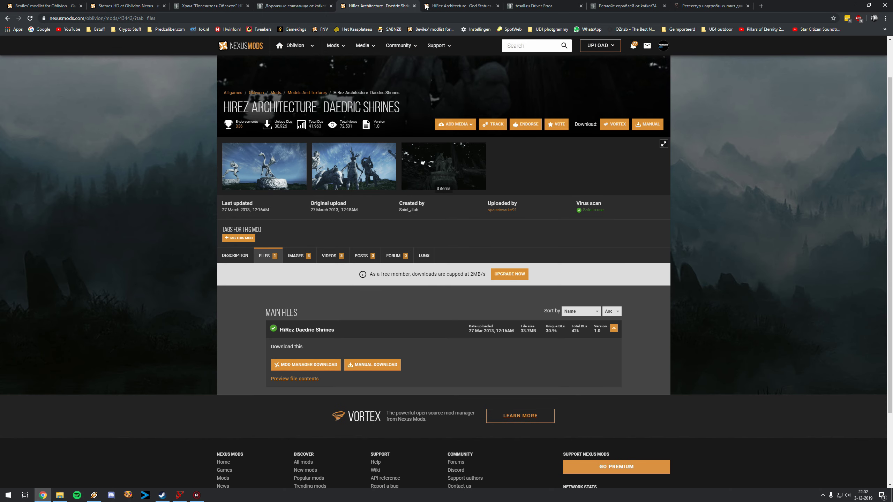
{"action": "left_click", "coordinate": [436, 5]}
{"action": "left_click", "coordinate": [278, 312]}
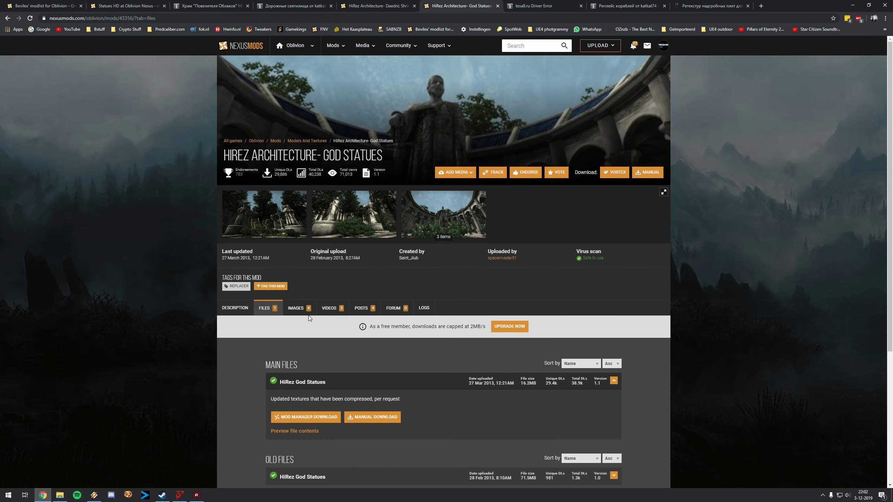
{"action": "scroll", "coordinate": [319, 377], "scroll_direction": "down", "scroll_amount": 3}
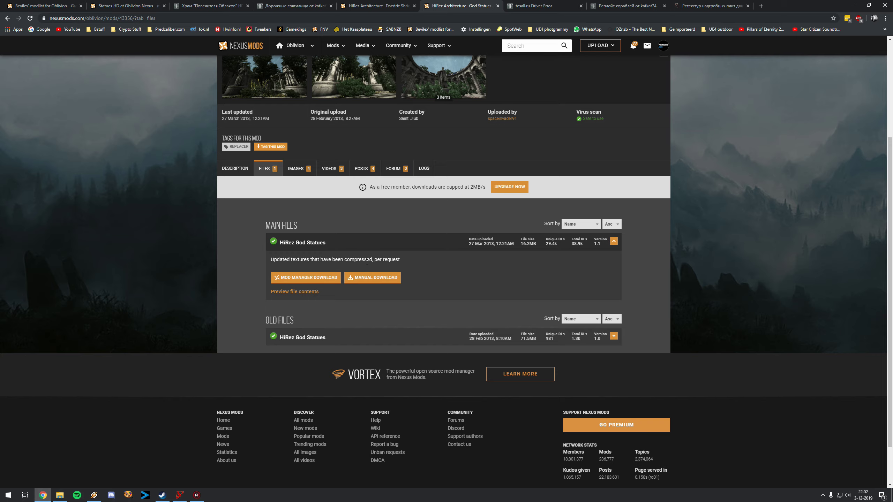
Reload the Basements HD page and check its download along with the ship retexture page
{"action": "left_click", "coordinate": [571, 5]}
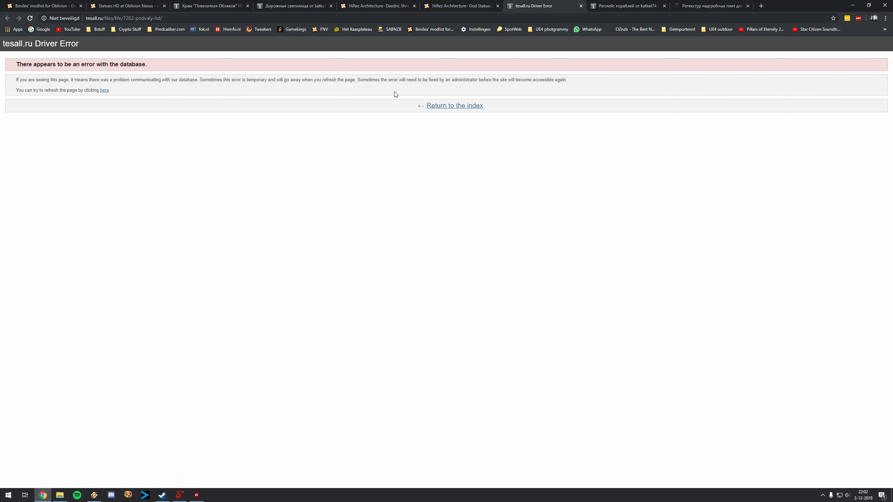
{"action": "left_click", "coordinate": [633, 5]}
{"action": "left_click", "coordinate": [528, 5]}
{"action": "key", "text": "F5"}
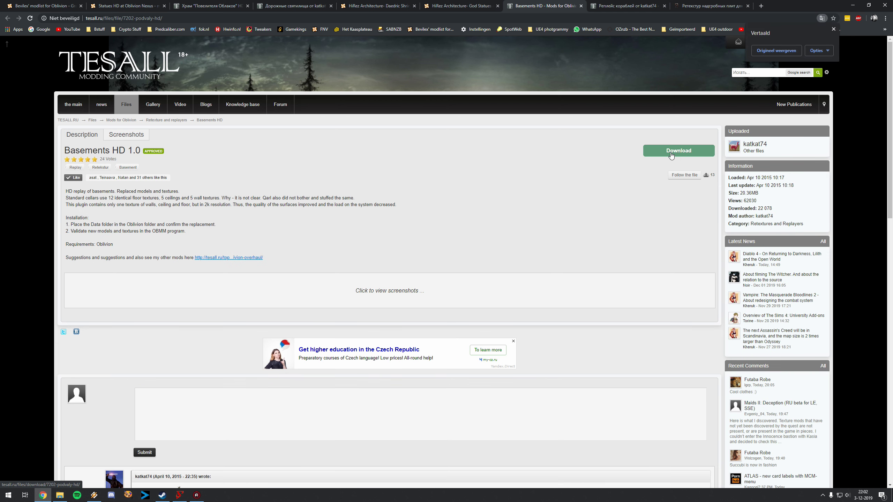
{"action": "key", "text": "ctrl+Tab"}
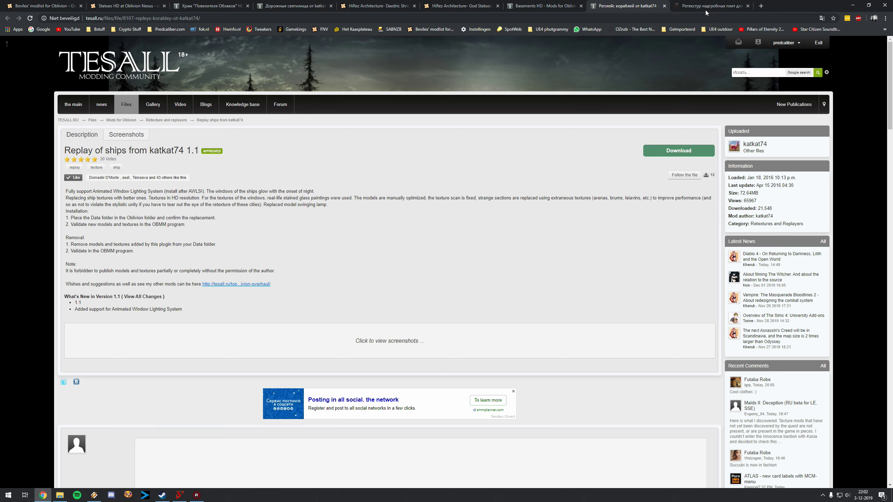
Review the description and download links on the TES-Diesel tombstone retexture page
{"action": "left_click", "coordinate": [696, 6]}
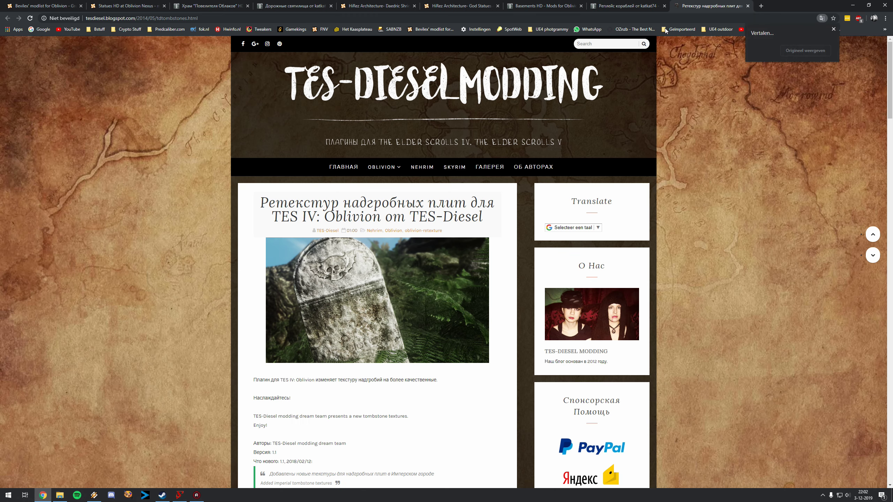
{"action": "right_click", "coordinate": [293, 234]}
{"action": "left_click", "coordinate": [201, 271]}
{"action": "scroll", "coordinate": [195, 281], "scroll_direction": "down", "scroll_amount": 5}
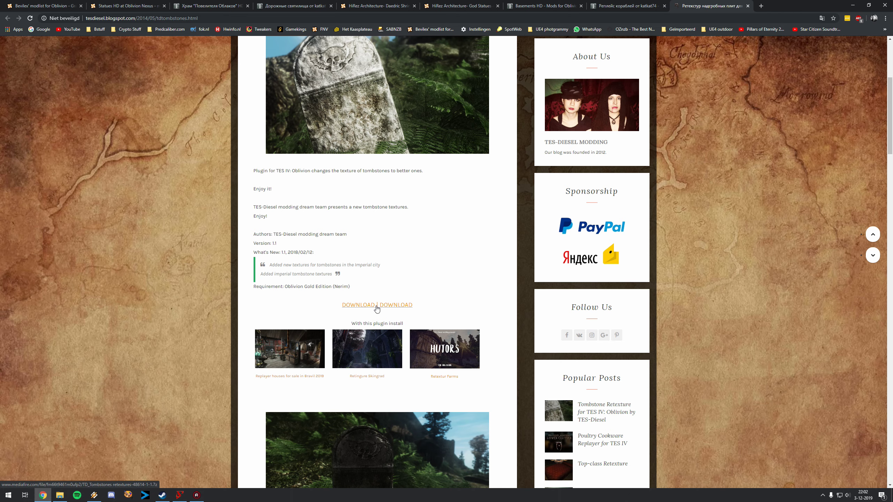
{"action": "scroll", "coordinate": [376, 309], "scroll_direction": "up", "scroll_amount": 3}
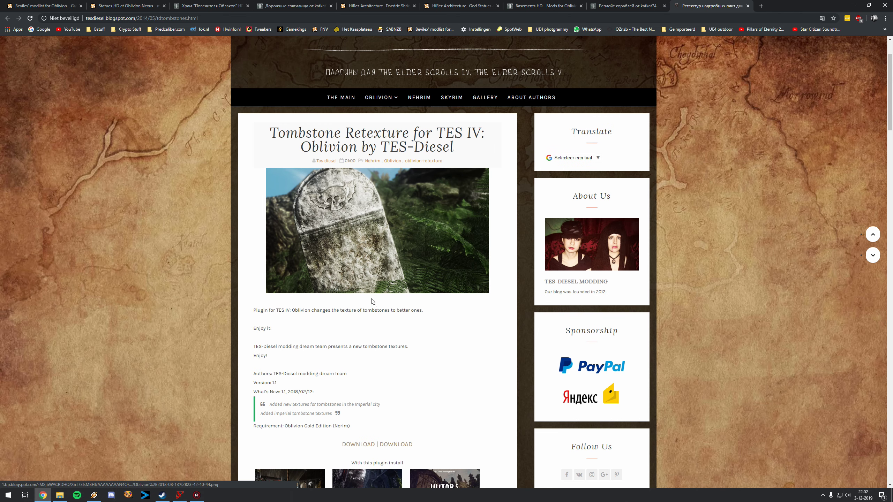
{"action": "scroll", "coordinate": [367, 285], "scroll_direction": "down", "scroll_amount": 3}
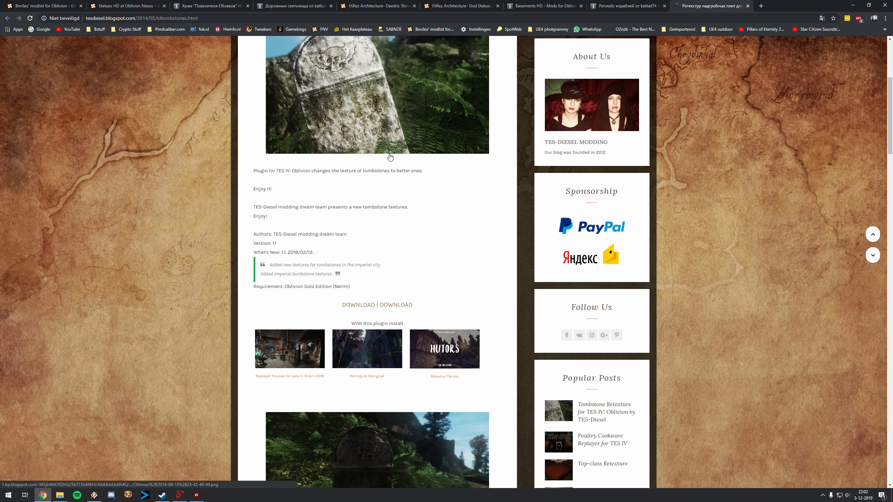
{"action": "scroll", "coordinate": [390, 157], "scroll_direction": "up", "scroll_amount": 4}
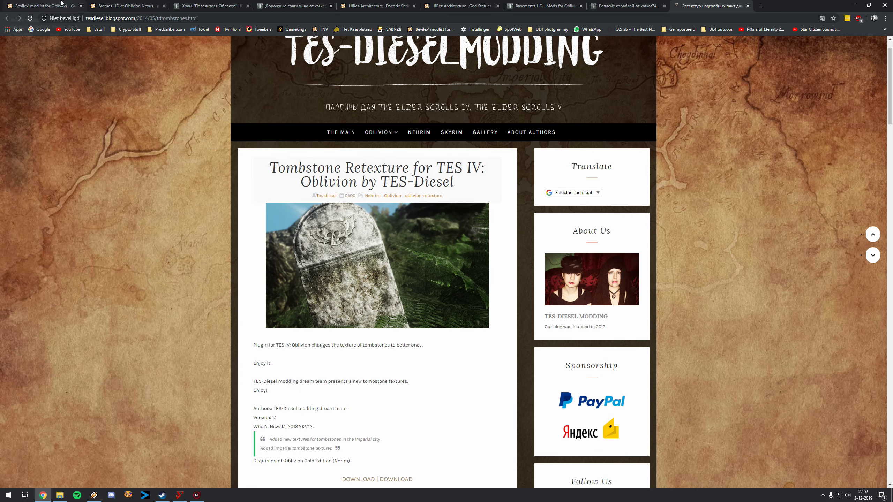
Switch to Wrye Bash and add archives 16 Leyawiin Woodland through 30 TD_Tombstones from the 04 Architecture and cities folder to its package list
{"action": "left_click", "coordinate": [61, 3]}
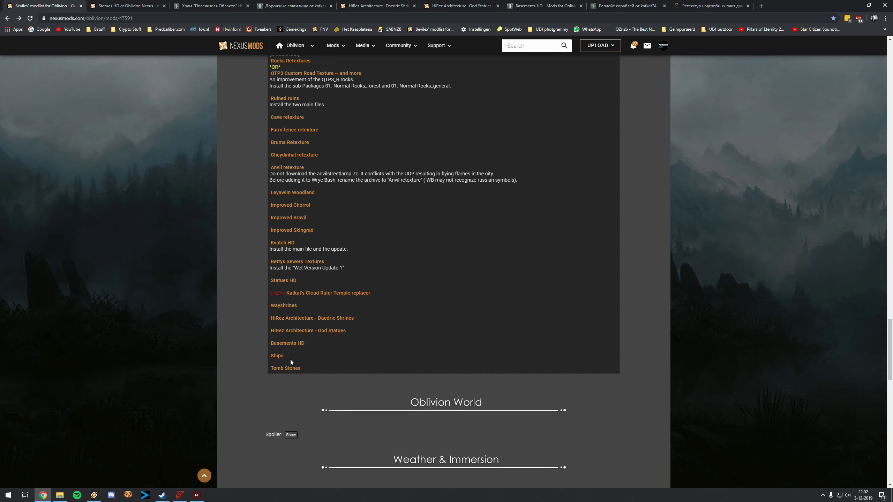
{"action": "left_click", "coordinate": [179, 495]}
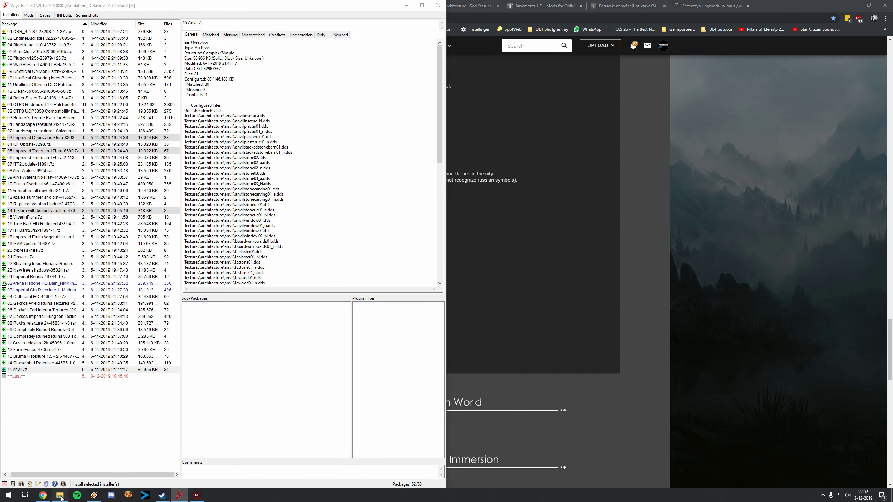
{"action": "left_click", "coordinate": [59, 496]}
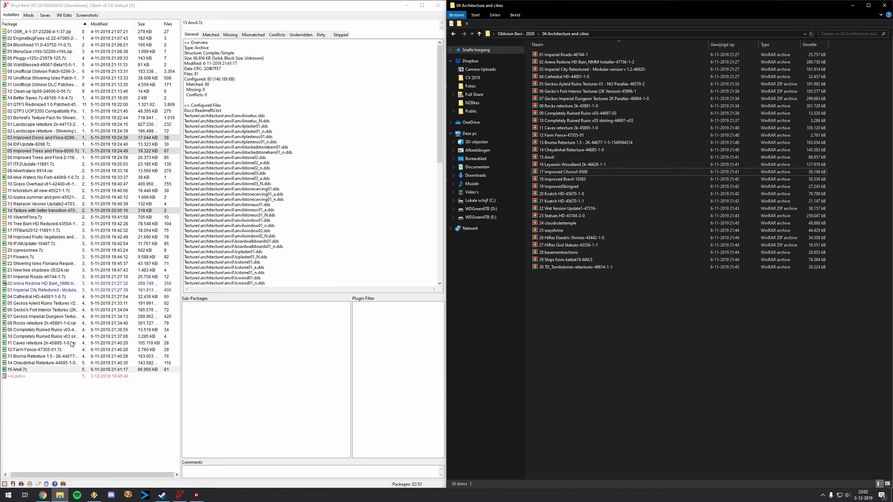
{"action": "left_click", "coordinate": [552, 166]}
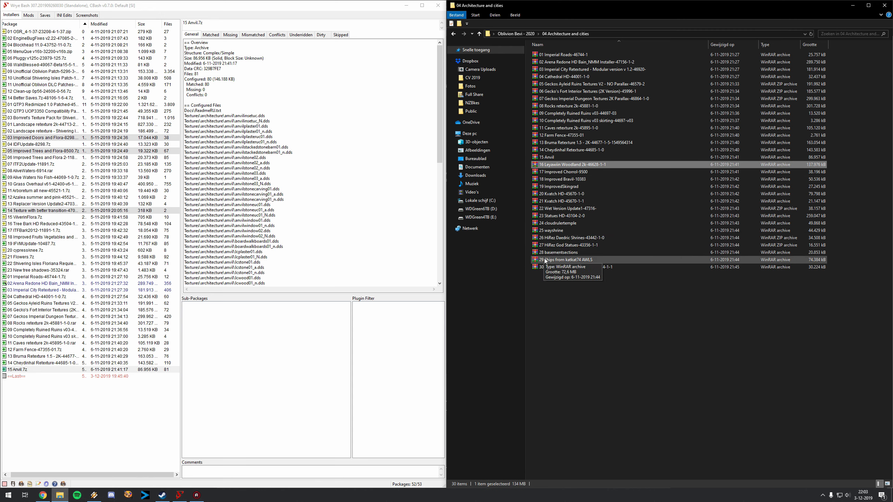
{"action": "left_click", "coordinate": [551, 267], "text": "shift"}
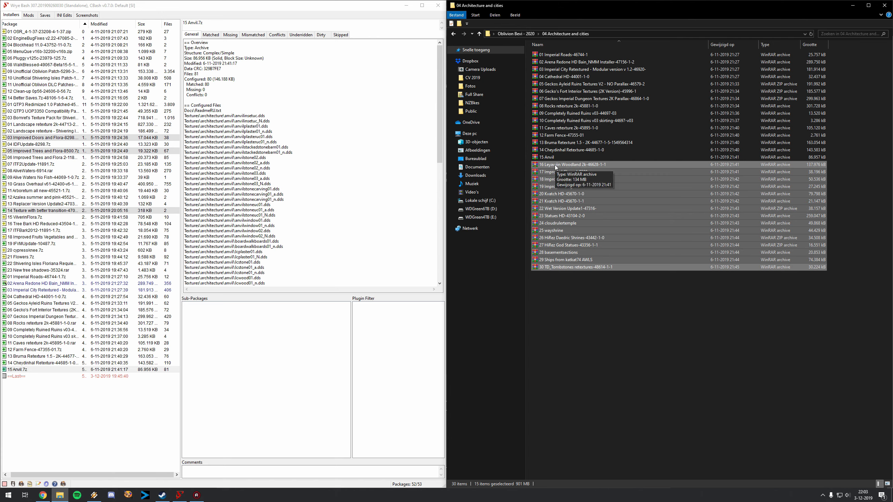
{"action": "left_click_drag", "start_coordinate": [555, 167], "coordinate": [33, 388]}
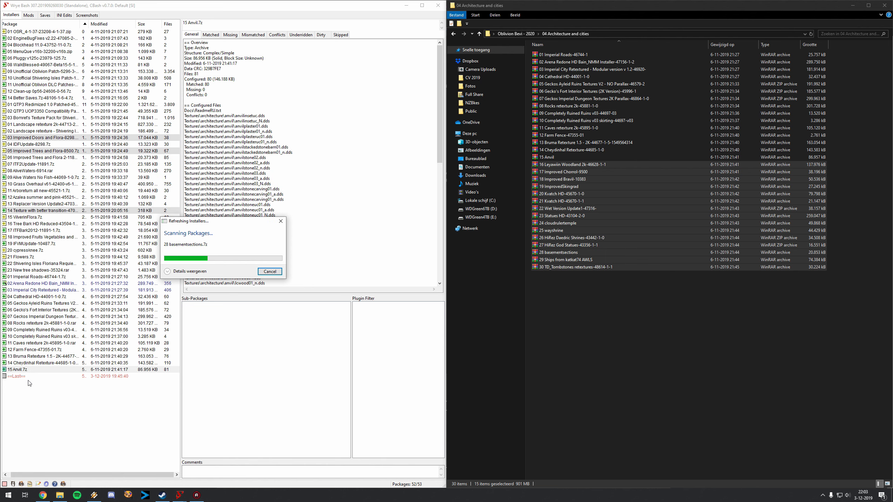
Install the 16 Leyawiin Woodland 2k and 17 Improved Chorrol packages
{"action": "scroll", "coordinate": [48, 393], "scroll_direction": "down", "scroll_amount": 1}
{"action": "left_click", "coordinate": [25, 371]}
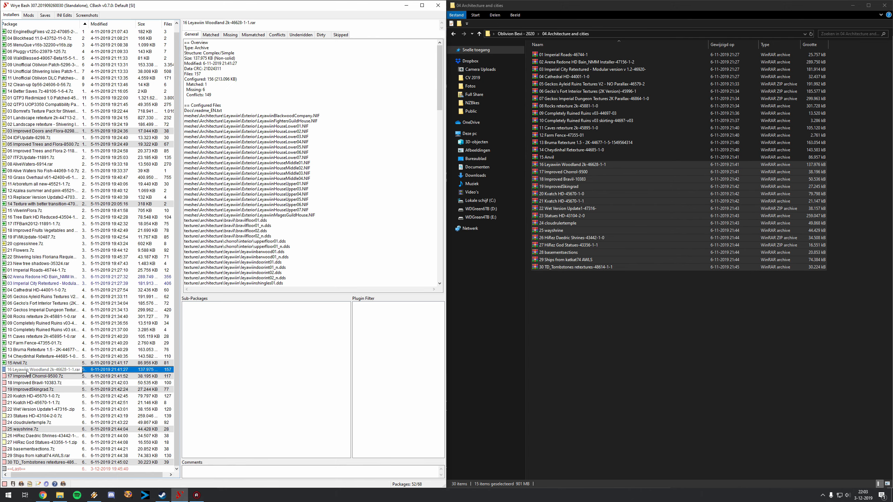
{"action": "right_click", "coordinate": [45, 369]}
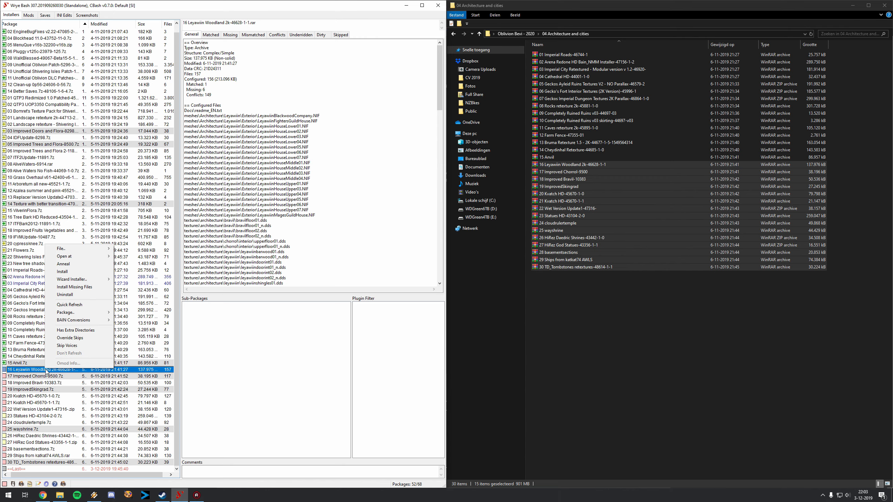
{"action": "left_click", "coordinate": [66, 272]}
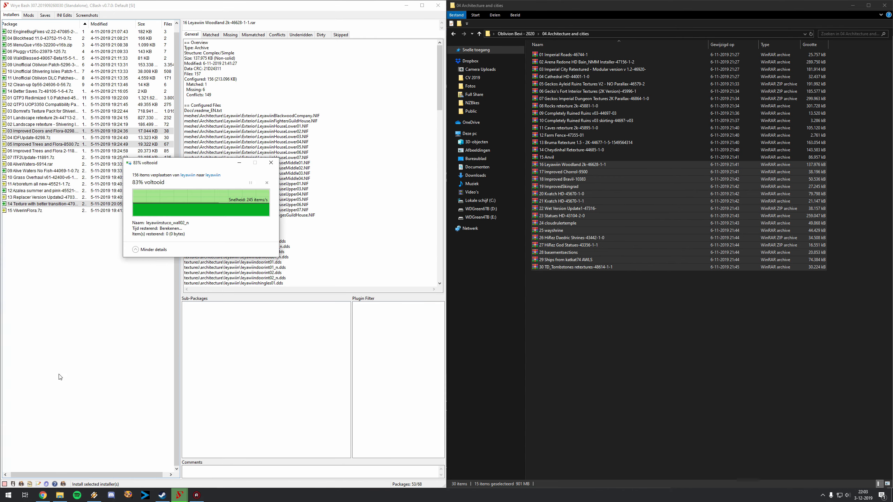
{"action": "left_click", "coordinate": [27, 377]}
{"action": "right_click", "coordinate": [27, 377]}
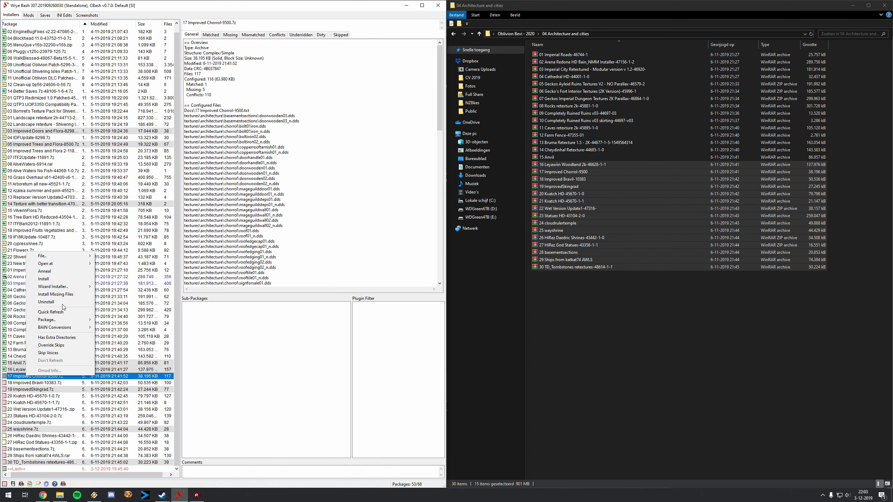
{"action": "left_click", "coordinate": [64, 280]}
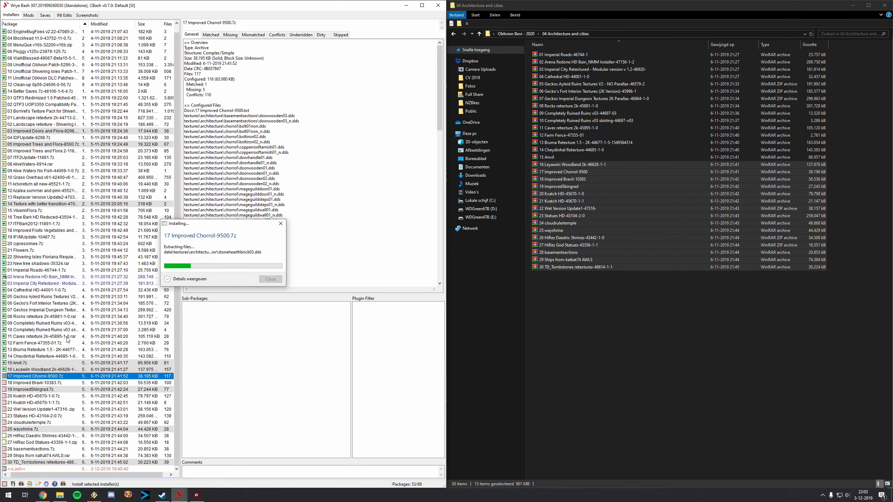
Install the 18 Improved Bravil and 19 ImprovedSkingrad packages
{"action": "left_click", "coordinate": [19, 384]}
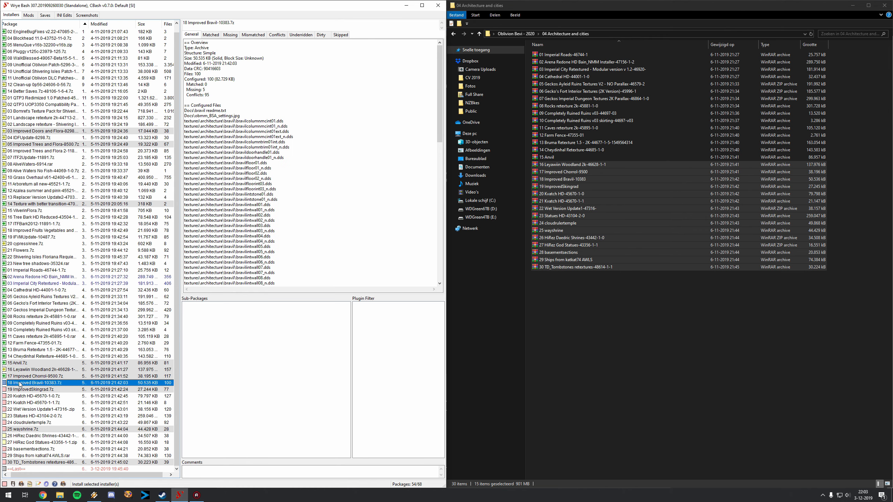
{"action": "right_click", "coordinate": [19, 384]}
{"action": "left_click", "coordinate": [46, 286]}
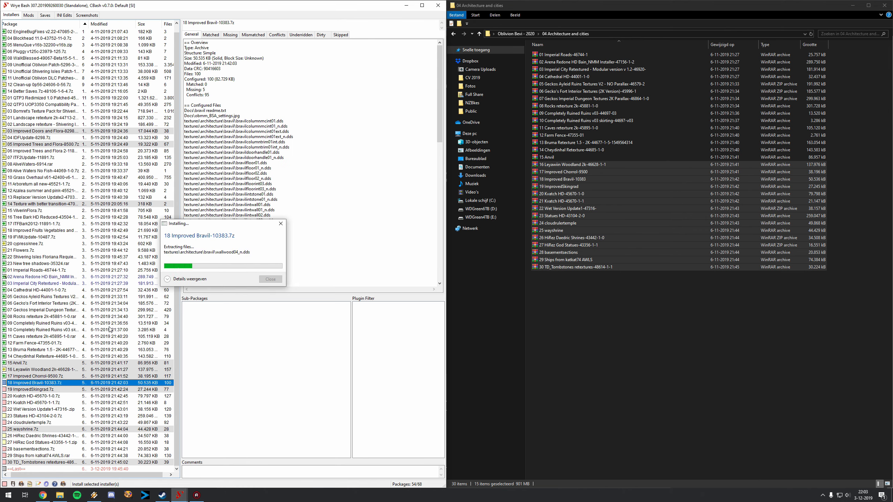
{"action": "left_click", "coordinate": [29, 389]}
{"action": "right_click", "coordinate": [29, 389]}
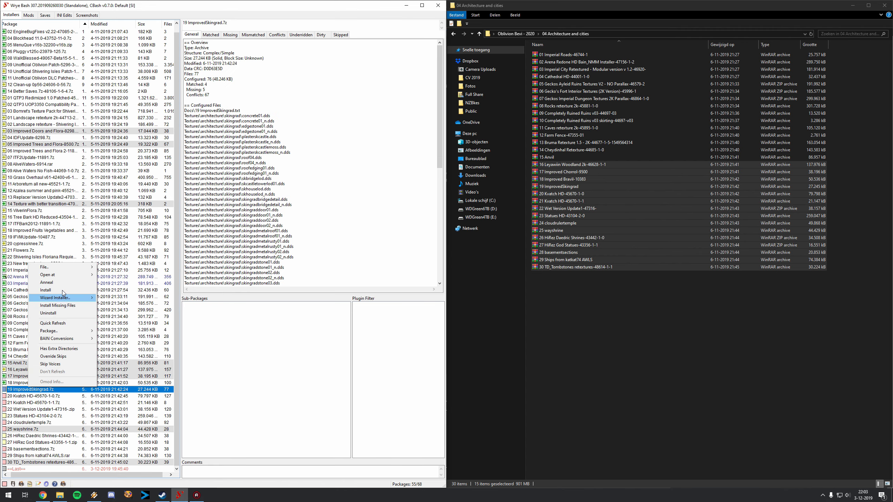
{"action": "left_click", "coordinate": [55, 293]}
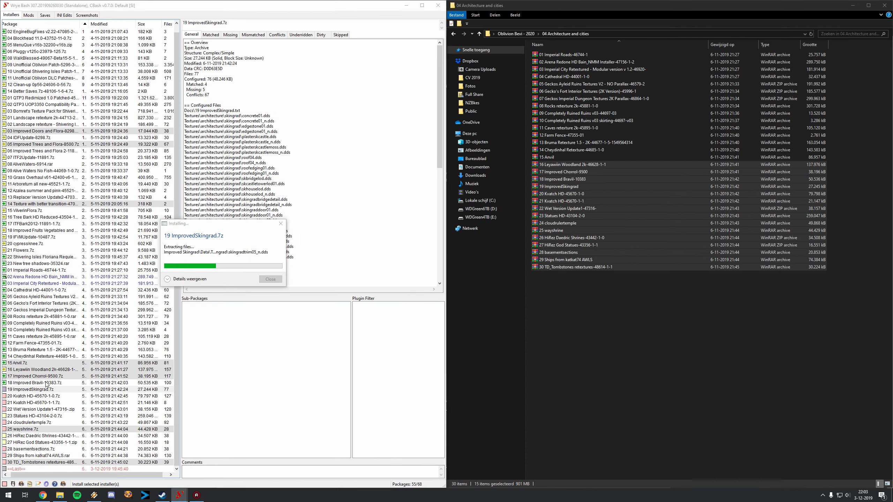
Install both Kvatch HD packages, number 20 with the main file and number 21 with the update
{"action": "left_click", "coordinate": [25, 397]}
{"action": "right_click", "coordinate": [25, 400]}
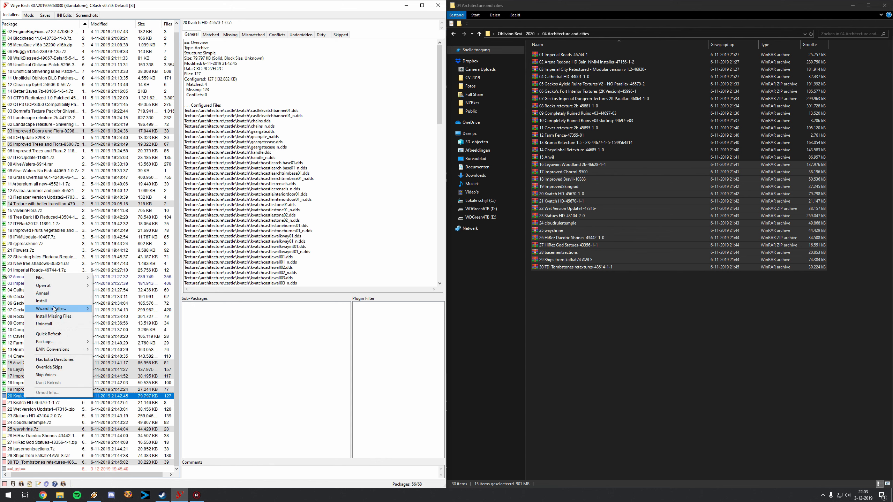
{"action": "left_click", "coordinate": [54, 309]}
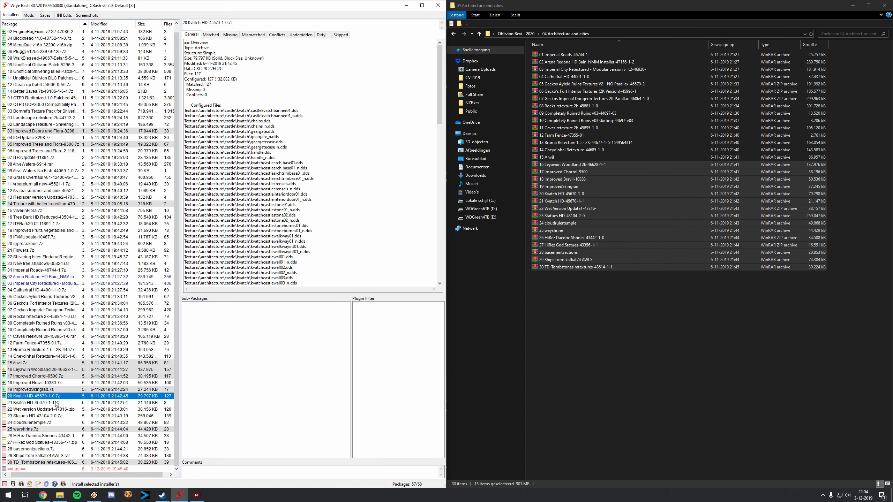
{"action": "left_click", "coordinate": [58, 403]}
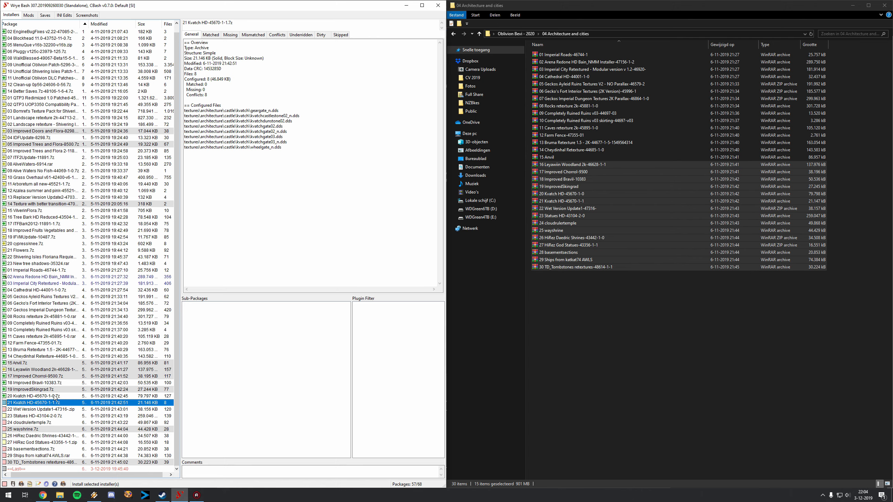
{"action": "right_click", "coordinate": [36, 406]}
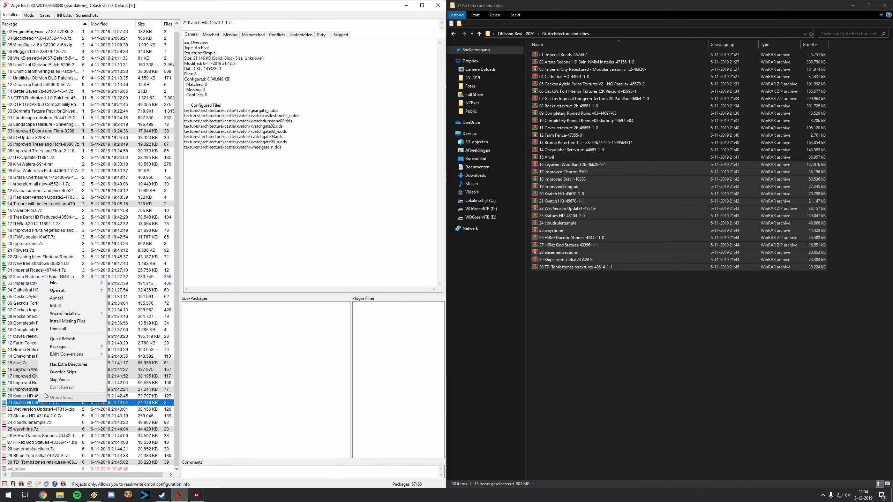
{"action": "left_click", "coordinate": [64, 313]}
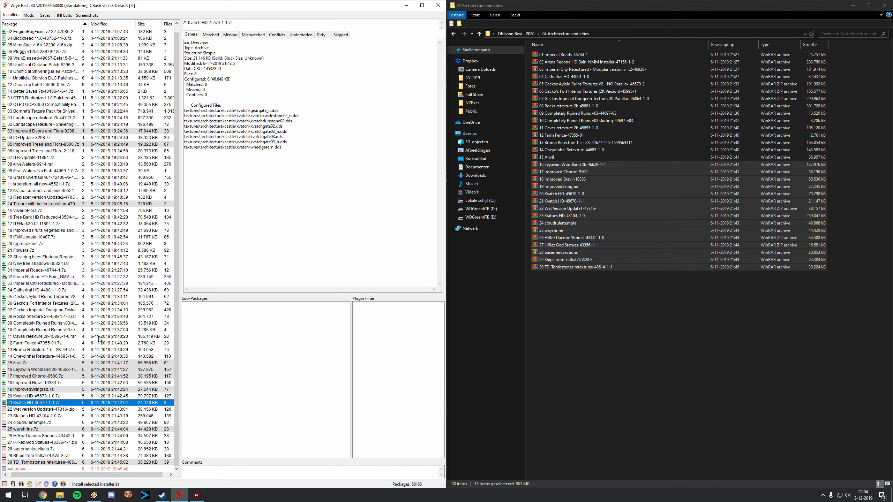
Install the 22 Wet Version Update1 sewer package and the 23 Statues HD package
{"action": "right_click", "coordinate": [42, 409]}
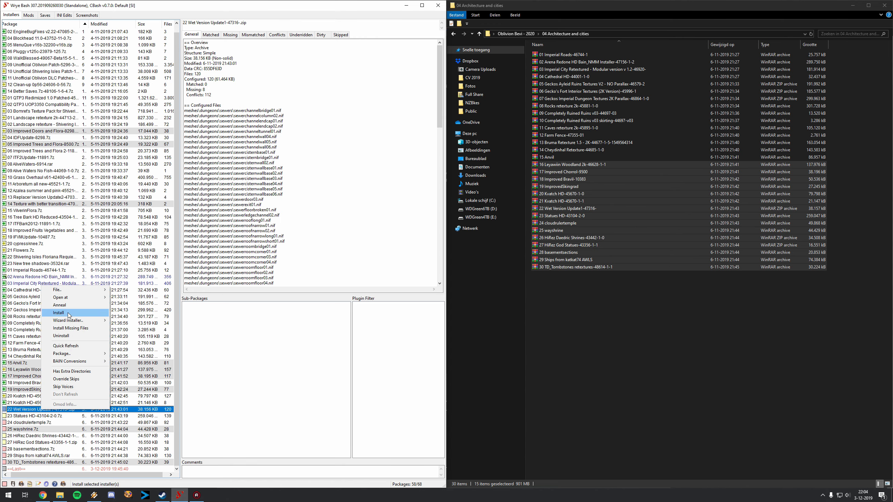
{"action": "left_click", "coordinate": [64, 312]}
{"action": "right_click", "coordinate": [31, 416]}
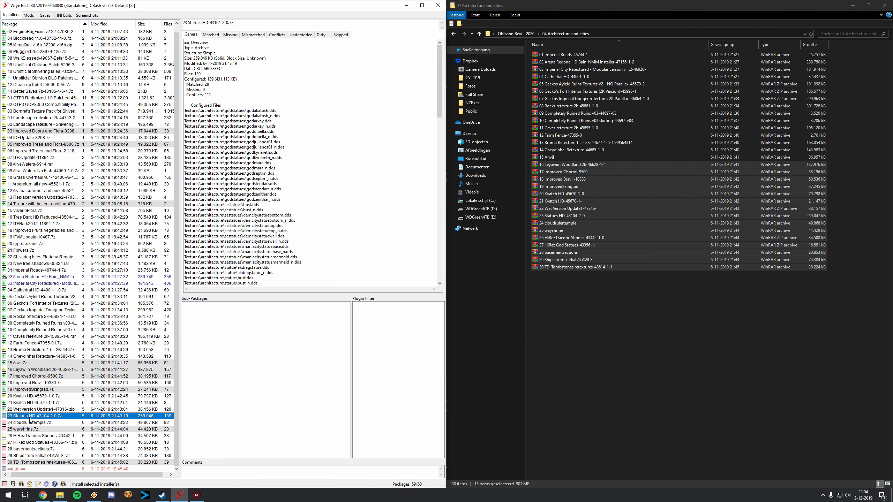
{"action": "left_click", "coordinate": [47, 320]}
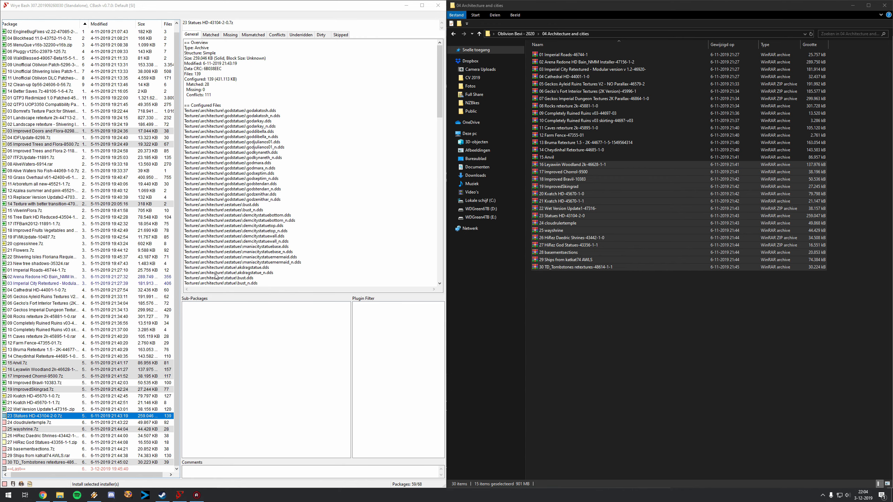
Install the 24 cloudrulertemple and 25 wayshrine packages
{"action": "right_click", "coordinate": [31, 422]}
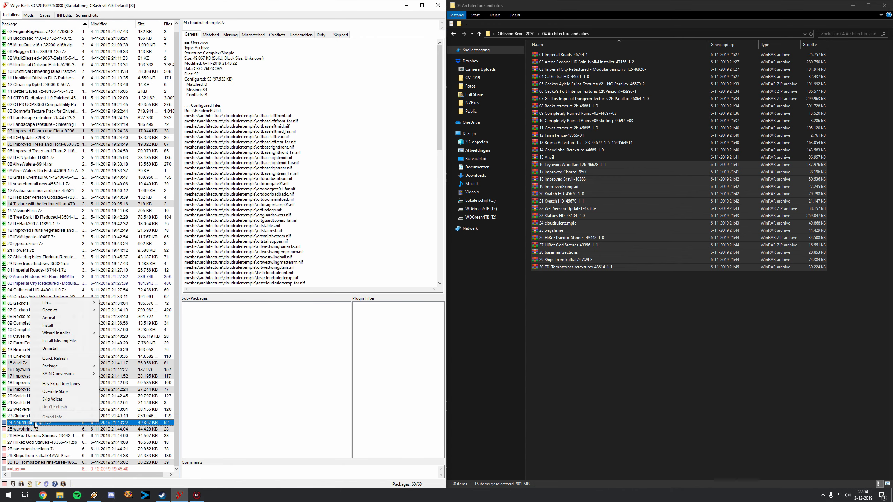
{"action": "left_click", "coordinate": [65, 326]}
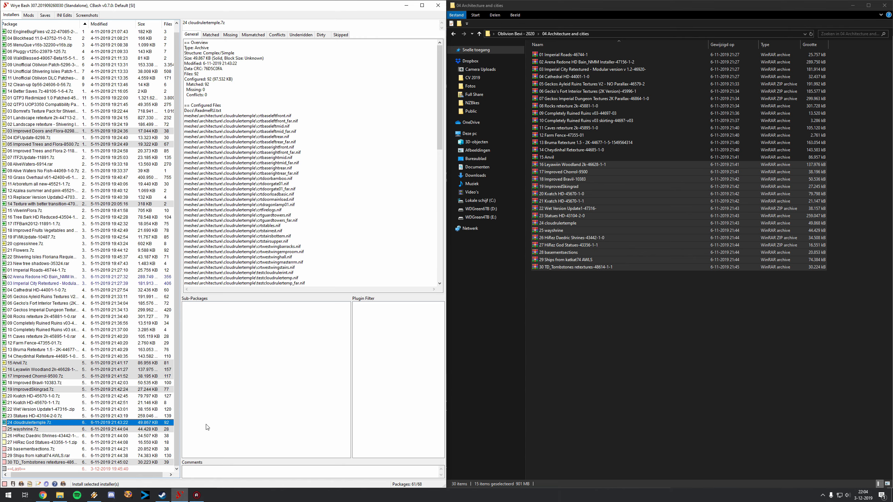
{"action": "right_click", "coordinate": [27, 431]}
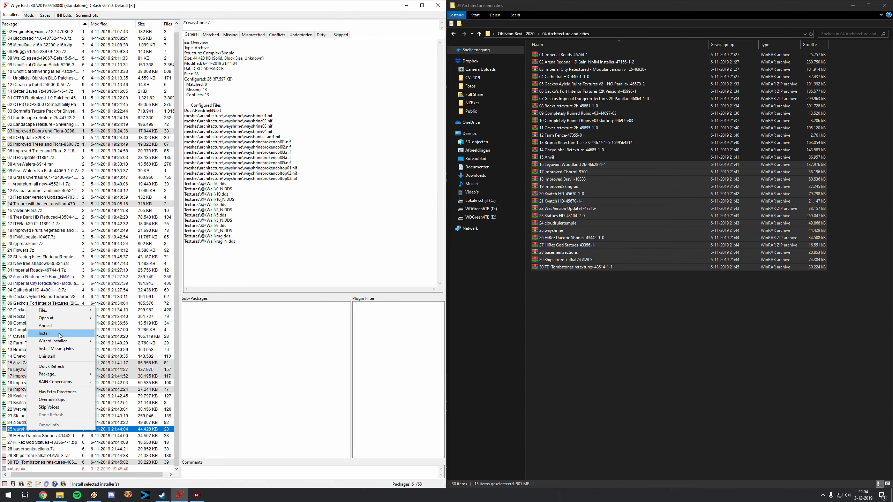
{"action": "left_click", "coordinate": [66, 343]}
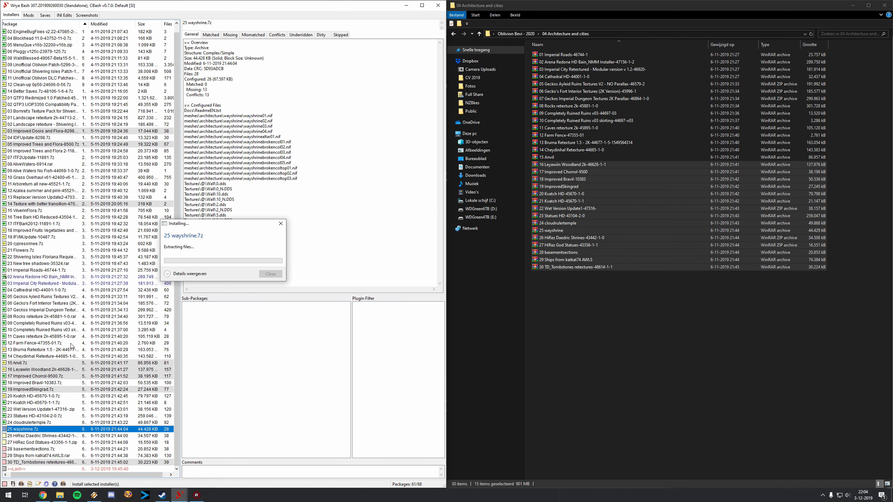
Install the 26 HiRez Daedric Shrines, 27 HiRez God Statues and 28 basementsections packages
{"action": "right_click", "coordinate": [29, 436]}
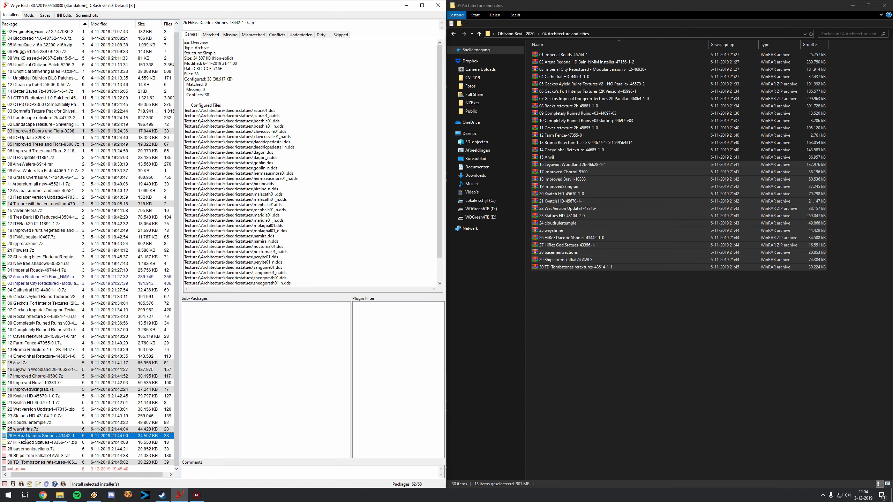
{"action": "left_click", "coordinate": [74, 349]}
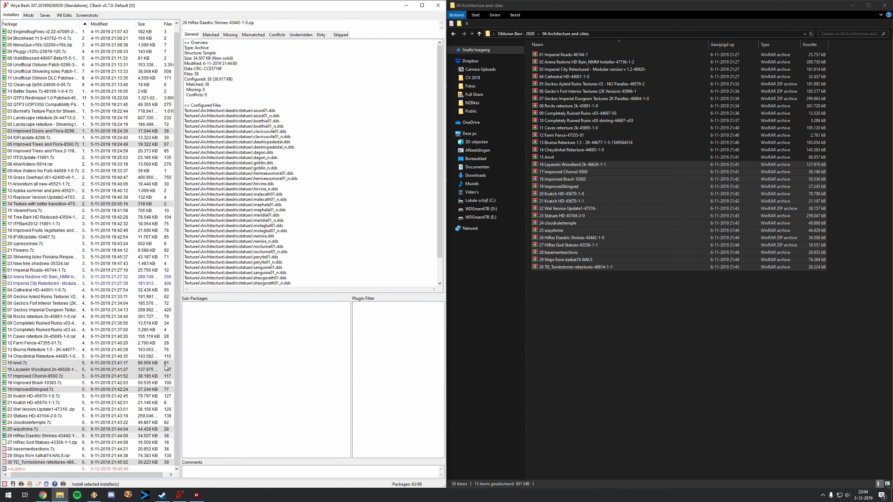
{"action": "right_click", "coordinate": [21, 443]}
{"action": "left_click", "coordinate": [37, 346]}
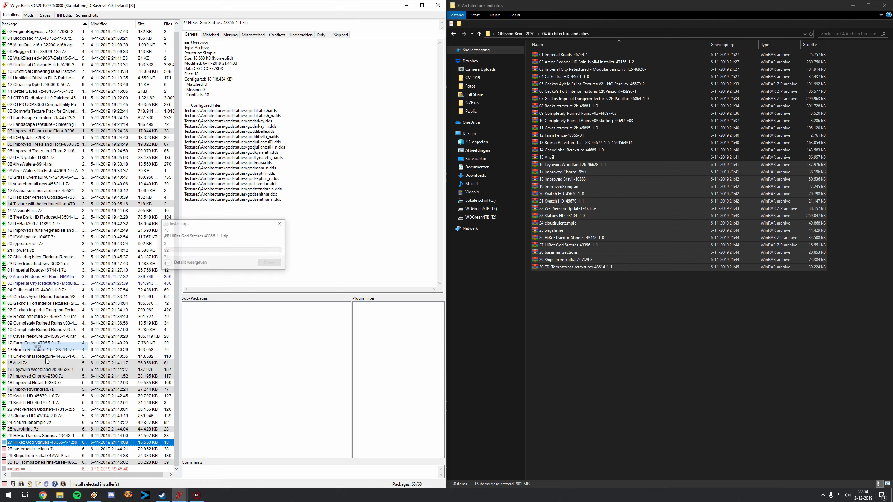
{"action": "right_click", "coordinate": [25, 449]}
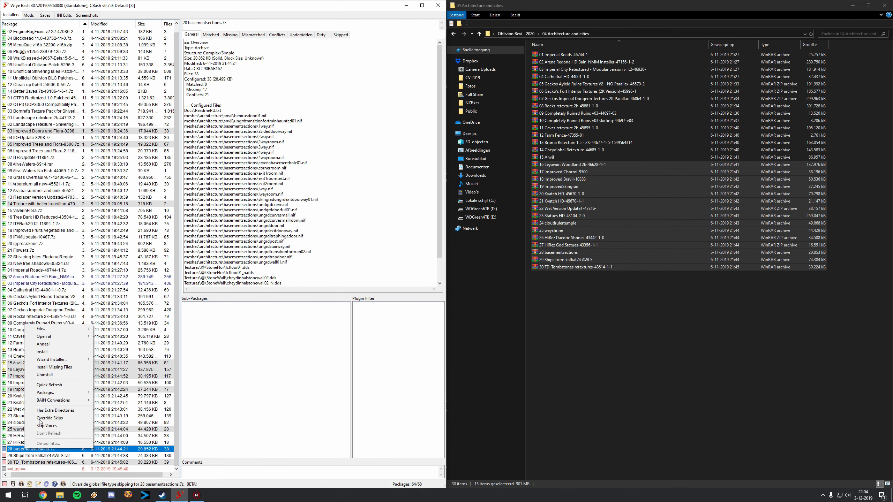
{"action": "left_click", "coordinate": [42, 352]}
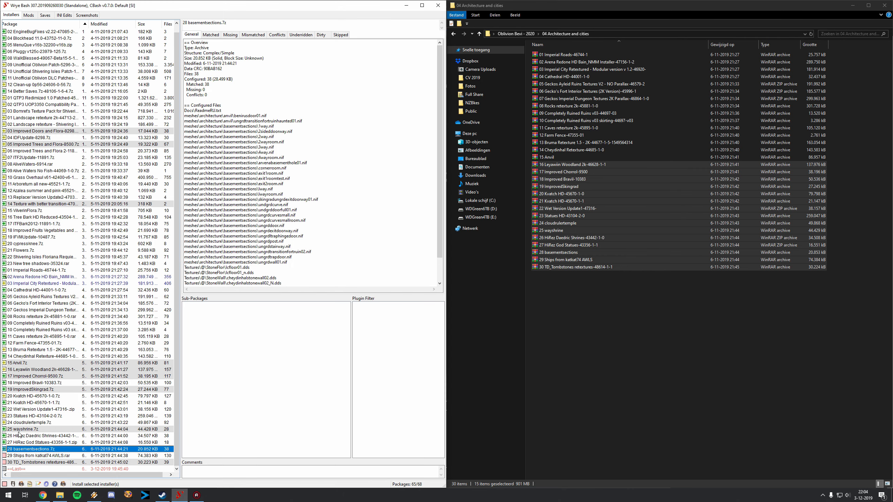
Install the 29 Ships from katkat74 AWLS and 30 TD_Tombstones retextures packages
{"action": "left_click", "coordinate": [33, 455]}
{"action": "right_click", "coordinate": [32, 455]}
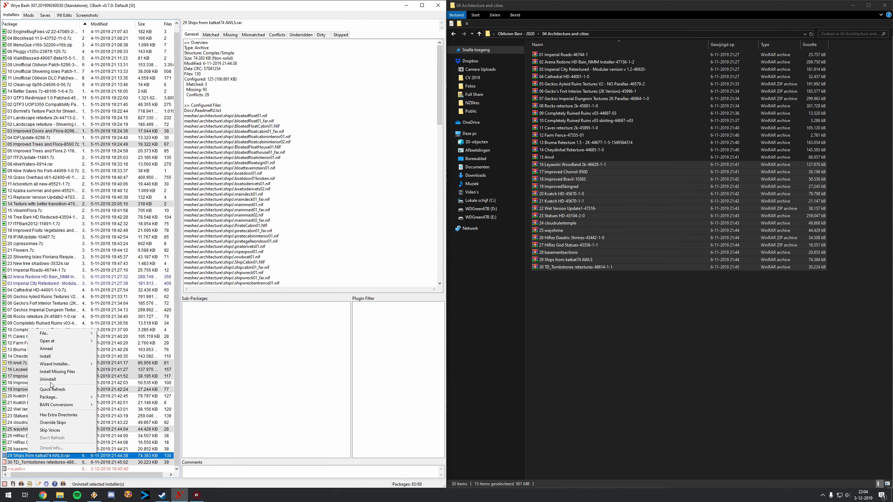
{"action": "left_click", "coordinate": [44, 357]}
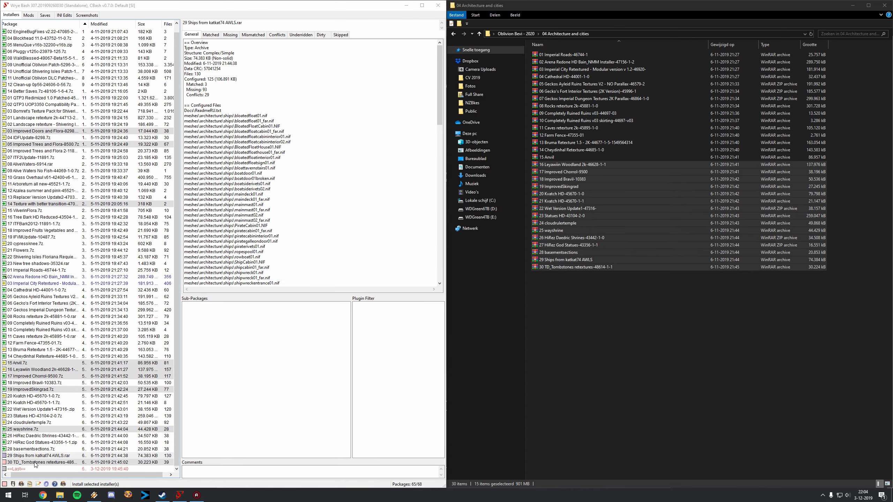
{"action": "left_click", "coordinate": [36, 463]}
{"action": "right_click", "coordinate": [36, 463]}
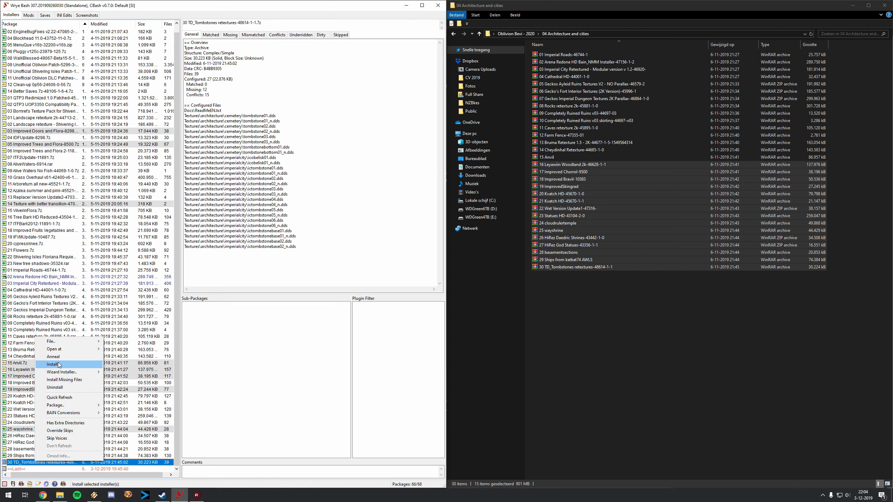
{"action": "left_click", "coordinate": [58, 366]}
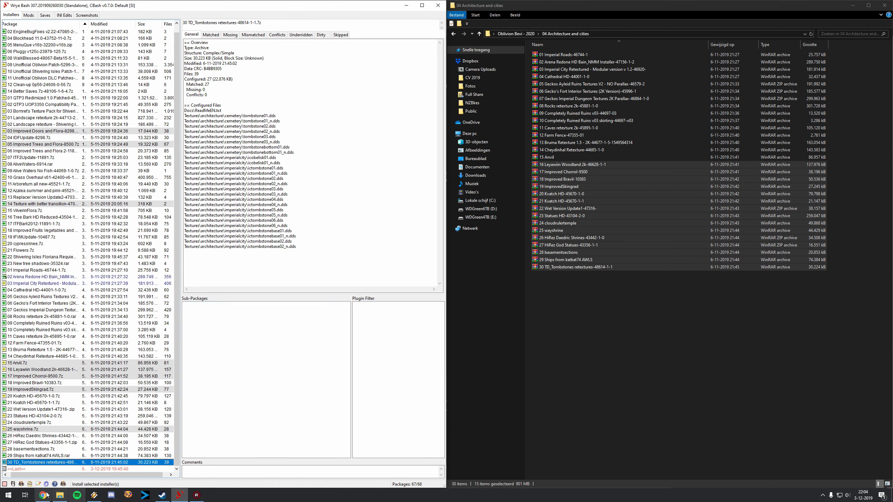
Switch to Chrome and review the Architecture & Cities section of the modlist through its last entries
{"action": "left_click", "coordinate": [42, 495]}
{"action": "scroll", "coordinate": [336, 277], "scroll_direction": "up", "scroll_amount": 10}
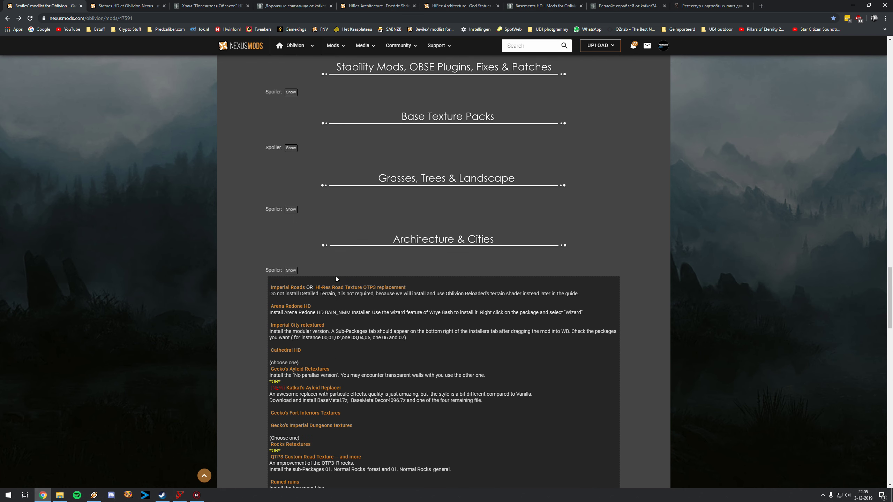
{"action": "scroll", "coordinate": [335, 277], "scroll_direction": "down", "scroll_amount": 15}
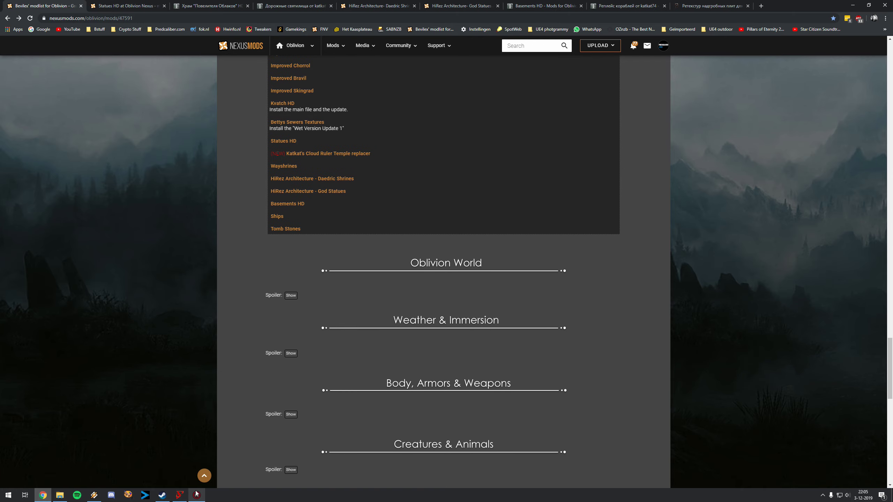
Check the plugin list in Wrye Bash, restore its package list and return to the modlist in Chrome
{"action": "left_click", "coordinate": [180, 496]}
{"action": "left_click", "coordinate": [28, 15]}
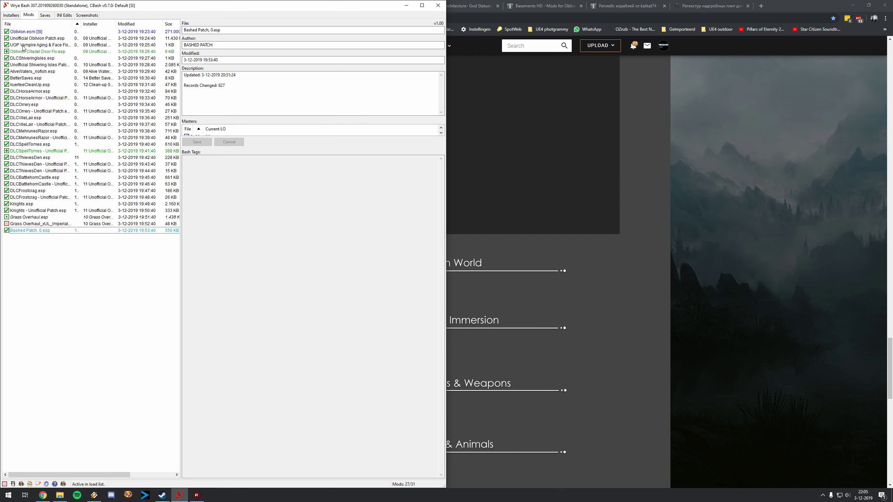
{"action": "left_click", "coordinate": [11, 15]}
{"action": "left_click", "coordinate": [600, 290]}
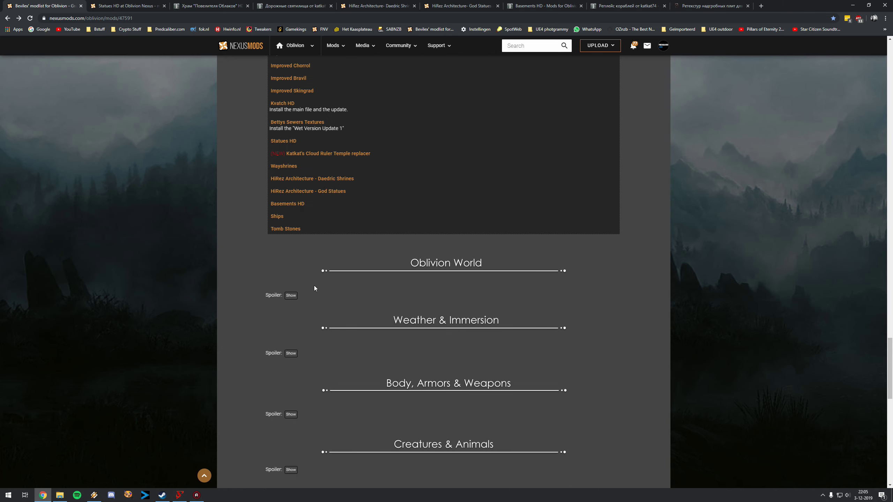
Collapse the modlist's Architecture & Cities section and expand the Oblivion World section
{"action": "scroll", "coordinate": [314, 288], "scroll_direction": "up", "scroll_amount": 12}
{"action": "left_click", "coordinate": [292, 164]}
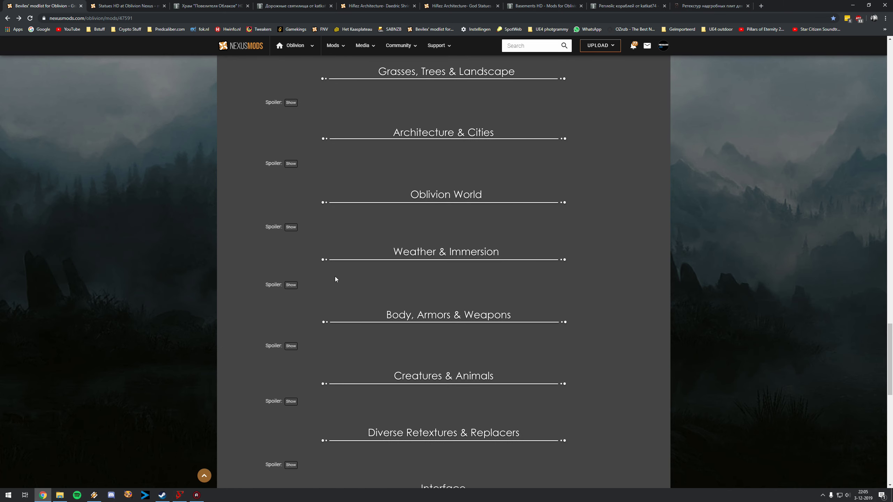
{"action": "scroll", "coordinate": [324, 247], "scroll_direction": "down", "scroll_amount": 1}
{"action": "scroll", "coordinate": [316, 212], "scroll_direction": "up", "scroll_amount": 1}
{"action": "left_click", "coordinate": [290, 228]}
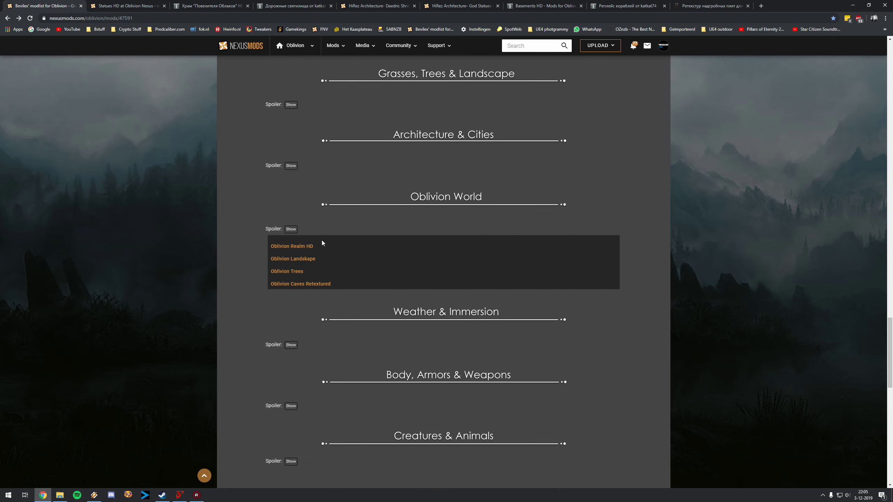
Close all leftover Architecture & Cities mod pages, keeping only the modlist page open
{"action": "left_click", "coordinate": [164, 6]}
{"action": "left_click", "coordinate": [164, 5]}
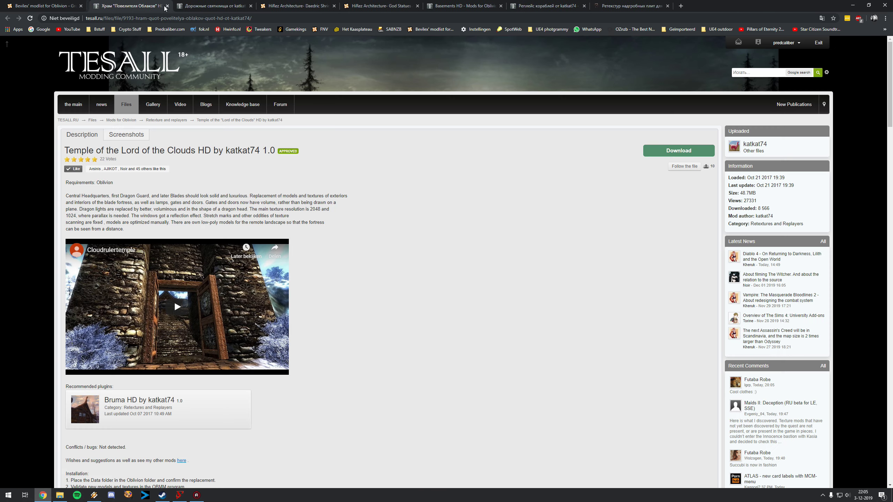
{"action": "left_click", "coordinate": [165, 6]}
{"action": "left_click", "coordinate": [165, 6]}
{"action": "left_click", "coordinate": [164, 6]}
{"action": "left_click", "coordinate": [164, 6]}
{"action": "left_click", "coordinate": [165, 6]}
{"action": "left_click", "coordinate": [164, 6]}
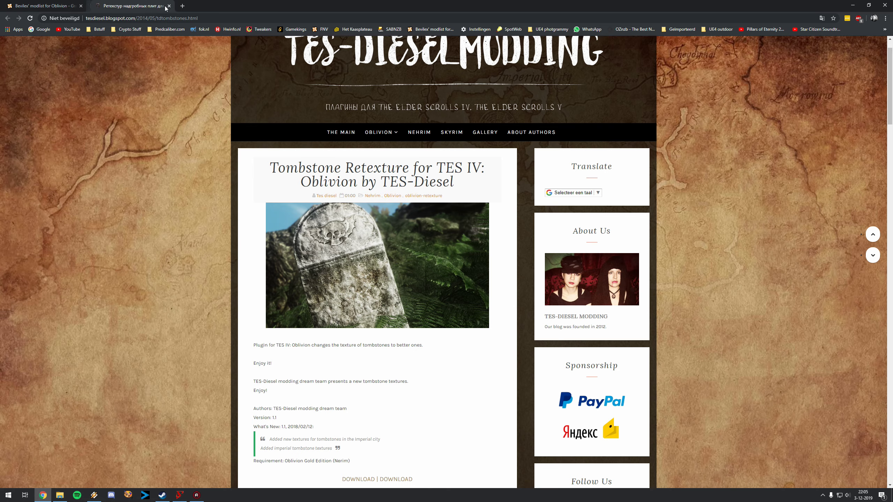
{"action": "left_click", "coordinate": [165, 6]}
Open the Oblivion Realm HD, Oblivion Landskape, Oblivion Trees and Oblivion Caves Retextured links in separate new tabs
{"action": "right_click", "coordinate": [296, 249]}
{"action": "left_click", "coordinate": [320, 253]}
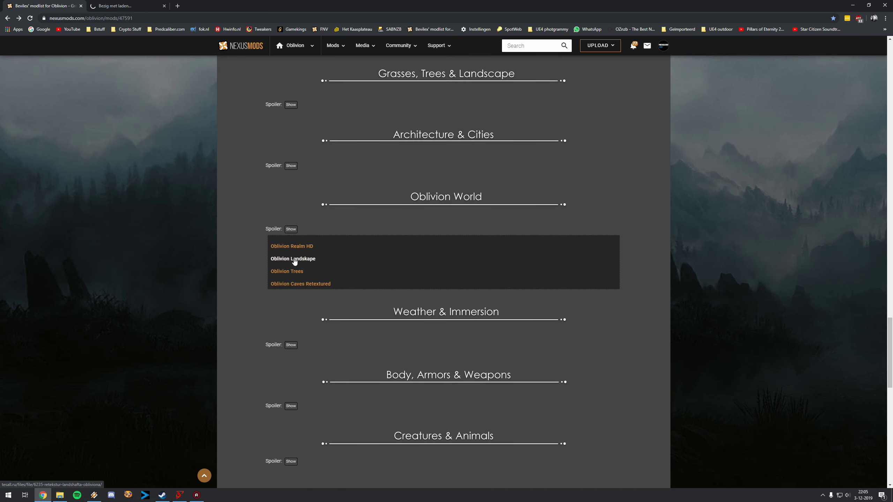
{"action": "right_click", "coordinate": [295, 259]}
{"action": "left_click", "coordinate": [325, 265]}
{"action": "right_click", "coordinate": [292, 271]}
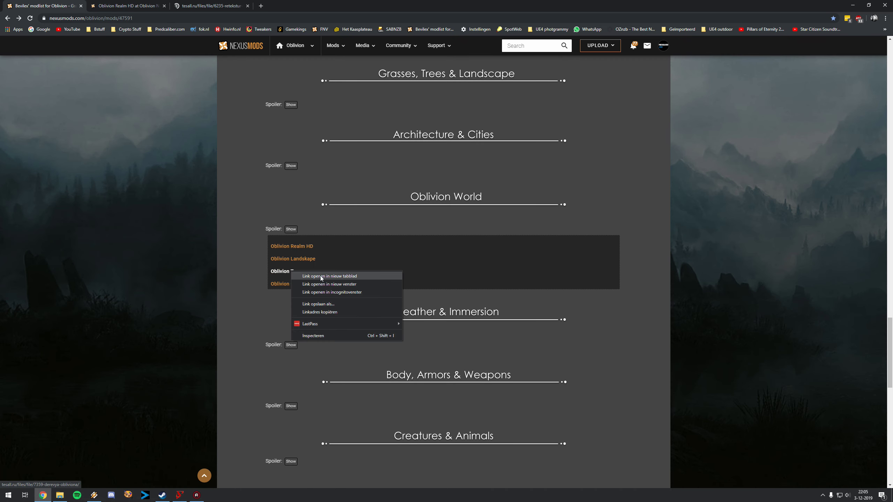
{"action": "left_click", "coordinate": [320, 276]}
{"action": "right_click", "coordinate": [300, 285]}
{"action": "left_click", "coordinate": [320, 291]}
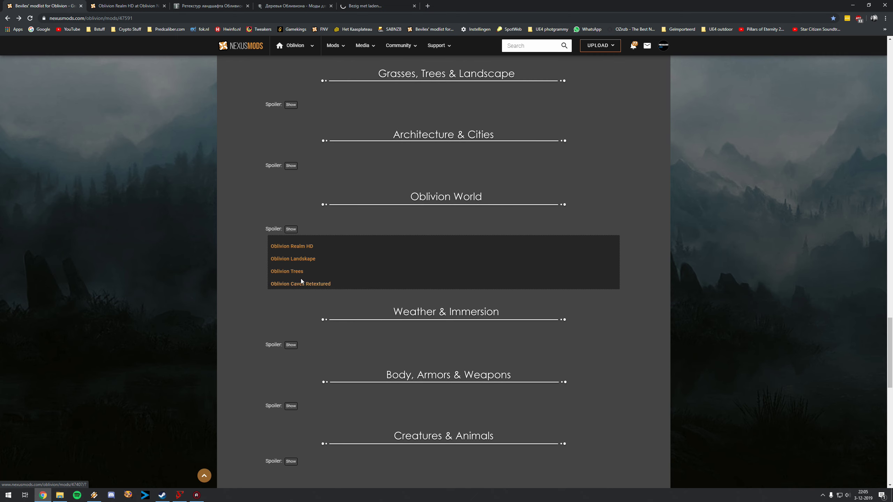
Examine the four Oblivion World mod pages, including the downloadable files for Oblivion Realm HD and Oblivion Caves retexture
{"action": "left_click", "coordinate": [119, 6]}
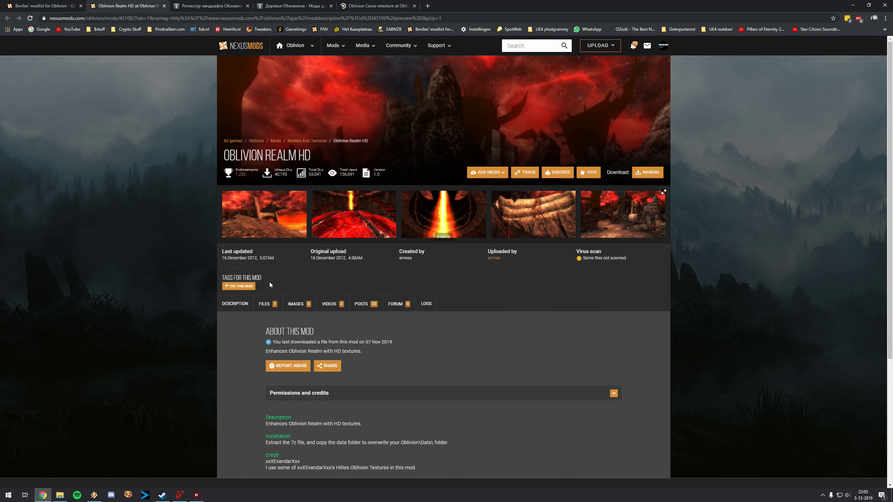
{"action": "left_click", "coordinate": [267, 304]}
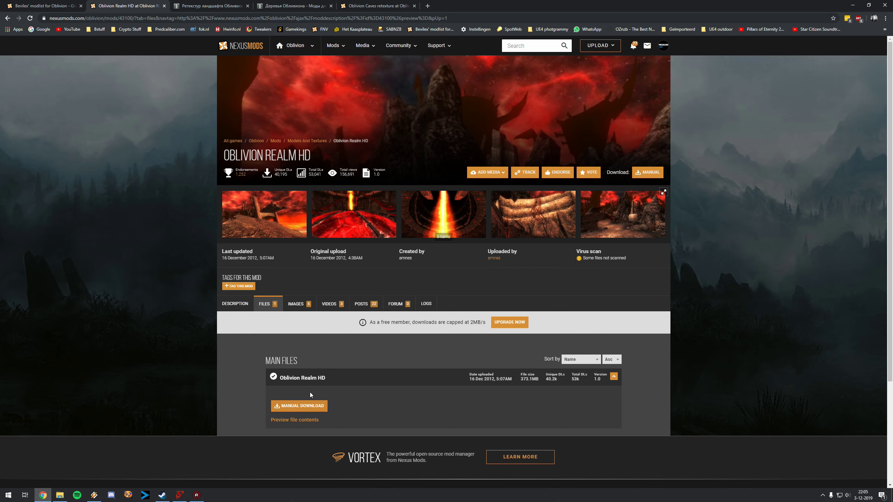
{"action": "left_click", "coordinate": [211, 6]}
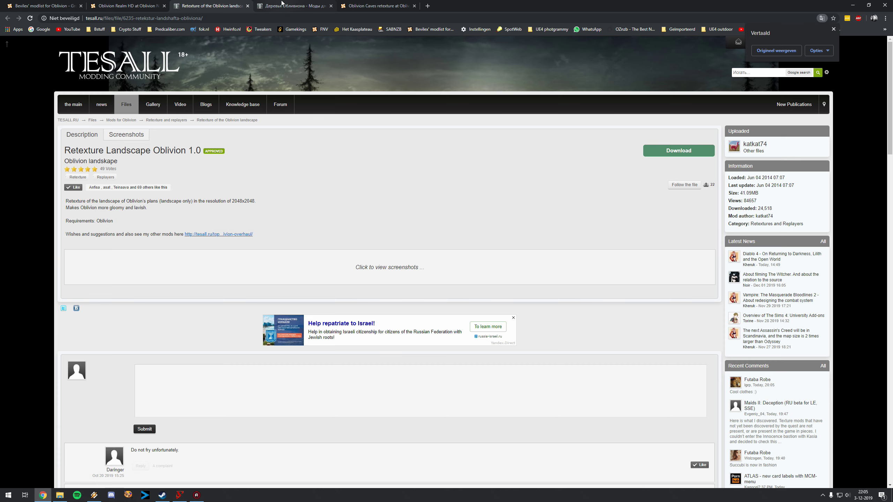
{"action": "left_click", "coordinate": [295, 5]}
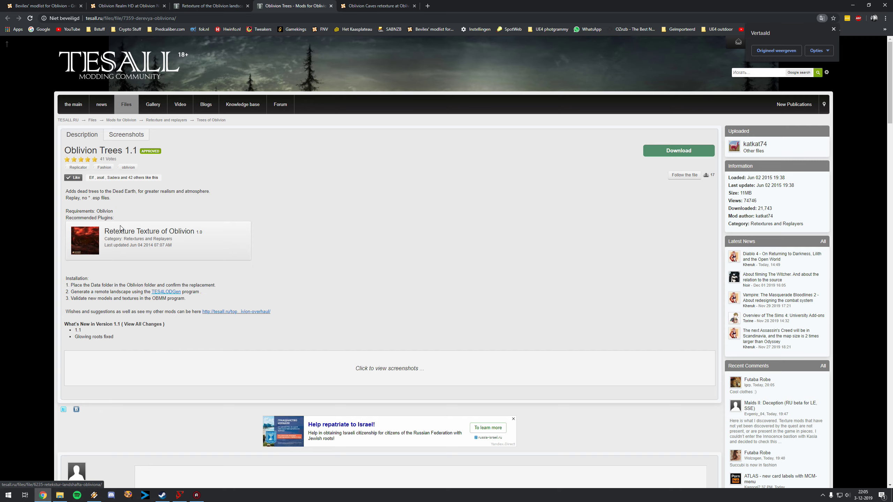
{"action": "left_click", "coordinate": [367, 6]}
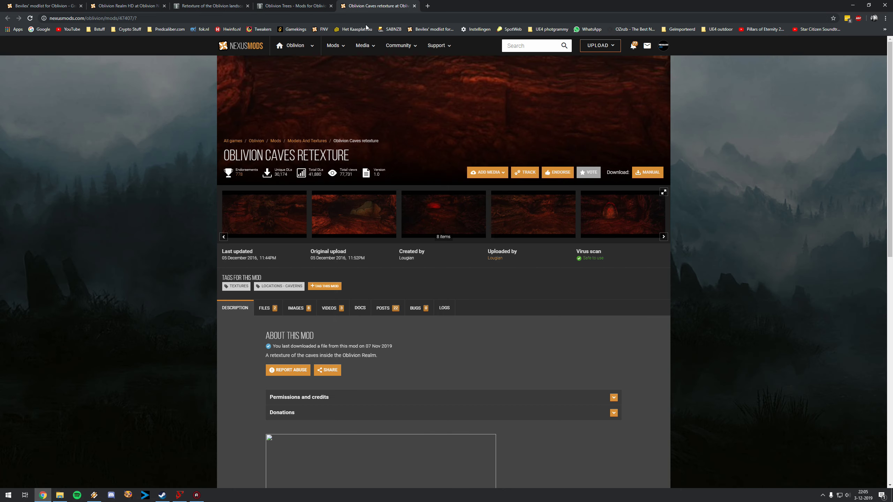
{"action": "left_click", "coordinate": [270, 304]}
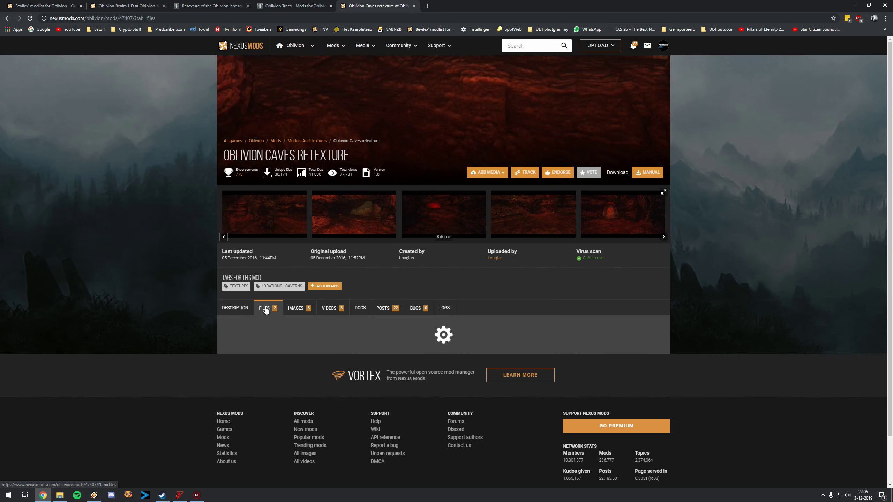
{"action": "scroll", "coordinate": [352, 317], "scroll_direction": "down", "scroll_amount": 4}
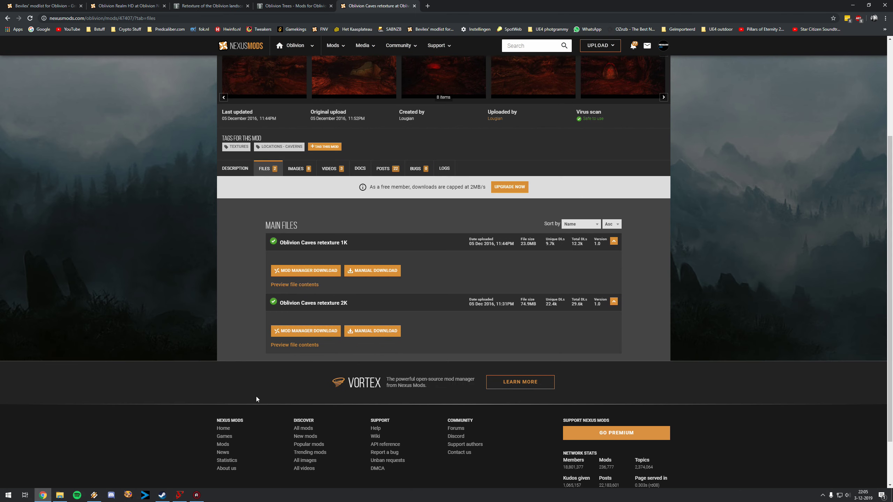
Bring Wrye Bash and the 04 Architecture and cities folder window forward and clear the file selection
{"action": "left_click", "coordinate": [179, 496]}
{"action": "left_click", "coordinate": [62, 497]}
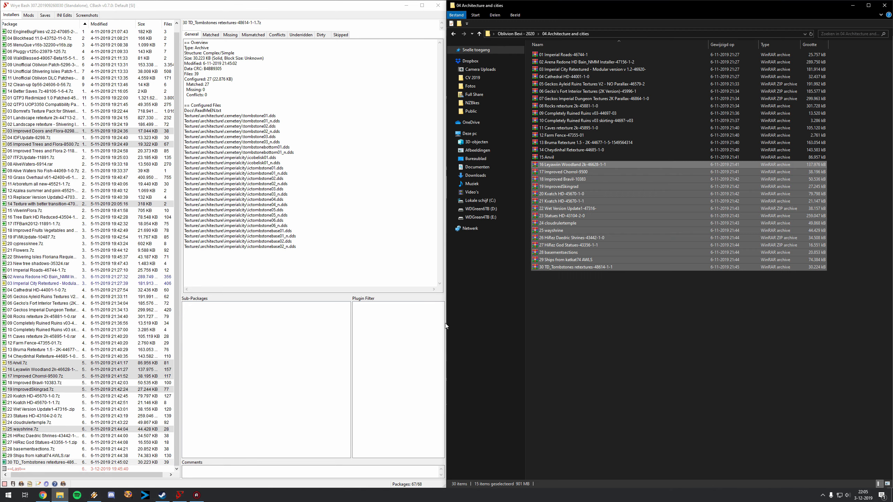
{"action": "left_click", "coordinate": [620, 252]}
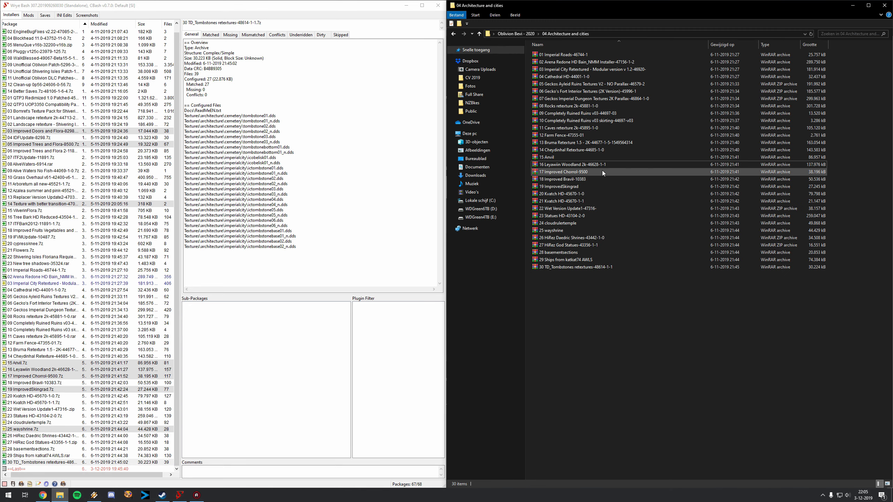
Open the 05 Landscape folder and add its four Oblivion texture archives to the end of the installer package list
{"action": "left_click", "coordinate": [530, 34]}
{"action": "double_click", "coordinate": [559, 88]}
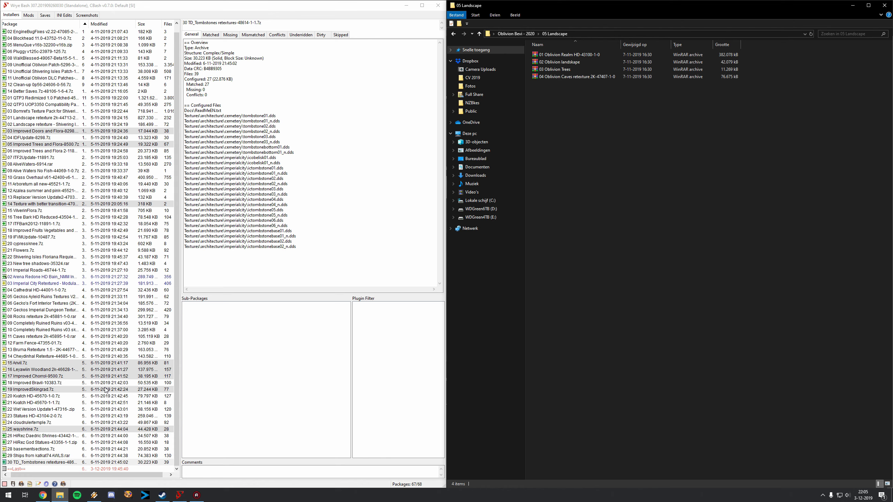
{"action": "left_click", "coordinate": [561, 57]}
{"action": "left_click", "coordinate": [566, 76], "text": "shift"}
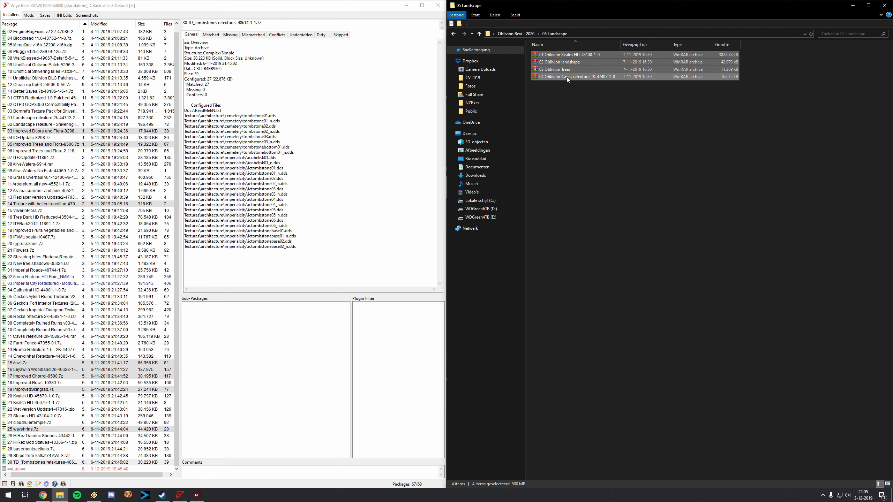
{"action": "left_click_drag", "start_coordinate": [569, 55], "coordinate": [28, 463]}
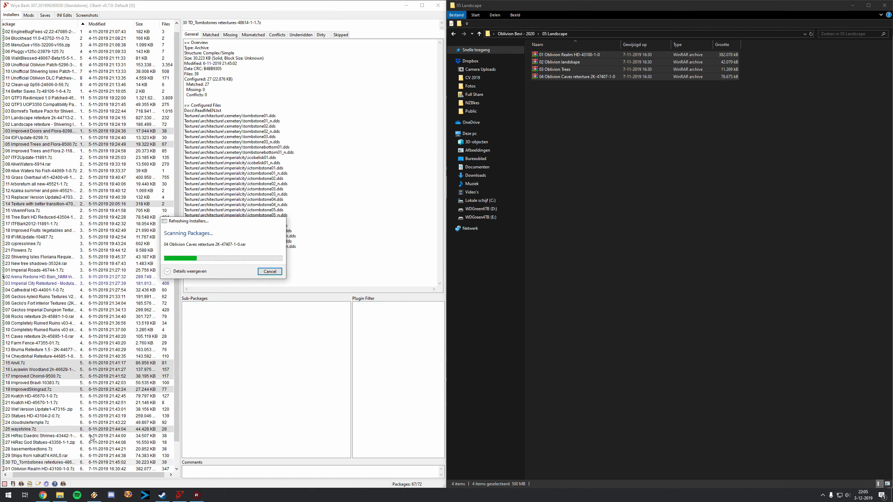
{"action": "left_click_drag", "start_coordinate": [62, 474], "coordinate": [26, 474]}
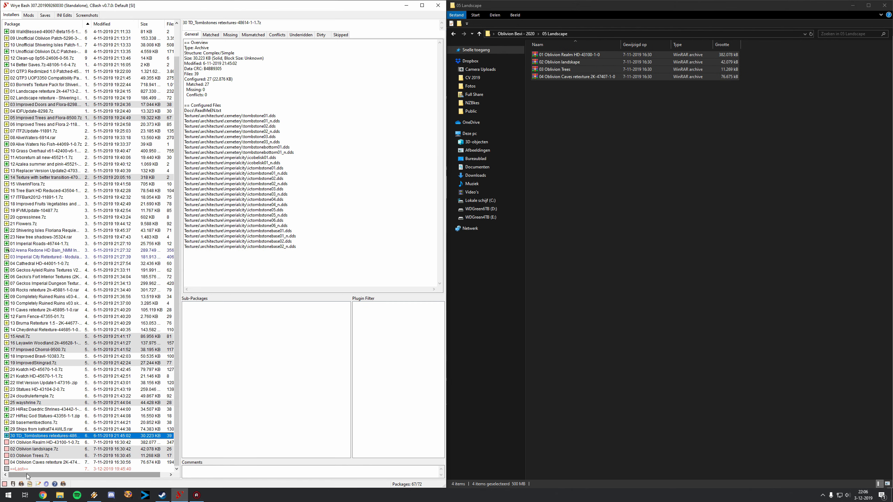
Install the 01 Oblivion Realm HD, 02 Oblivion landskape, 03 Oblivion Trees and 04 Oblivion Caves retexture 2K packages one after another
{"action": "right_click", "coordinate": [24, 442]}
{"action": "left_click", "coordinate": [62, 349]}
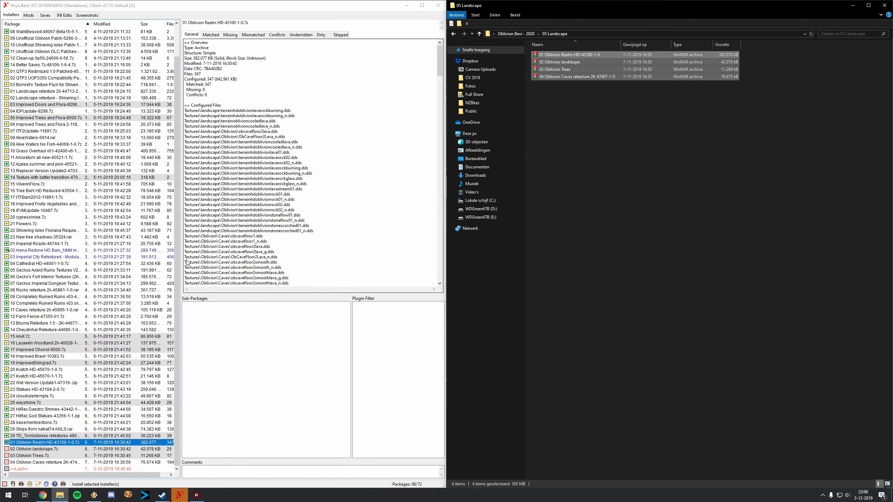
{"action": "right_click", "coordinate": [35, 449]}
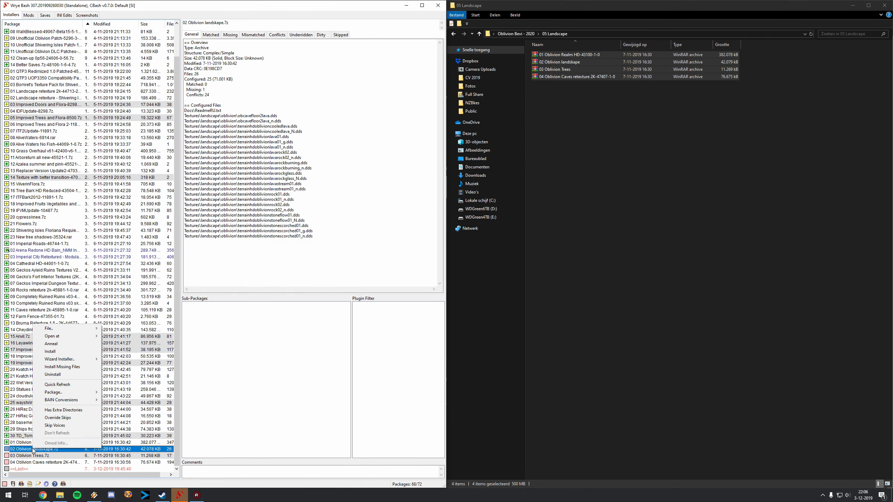
{"action": "left_click", "coordinate": [62, 353]}
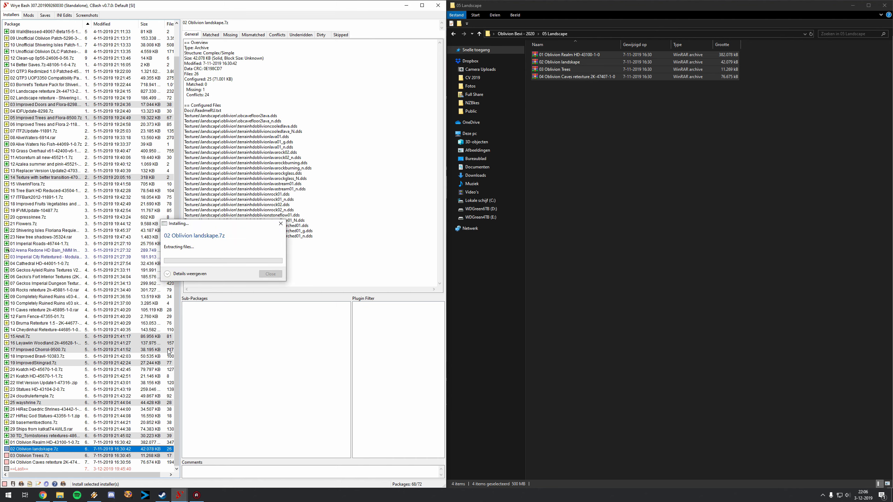
{"action": "right_click", "coordinate": [45, 456]}
{"action": "left_click", "coordinate": [75, 363]}
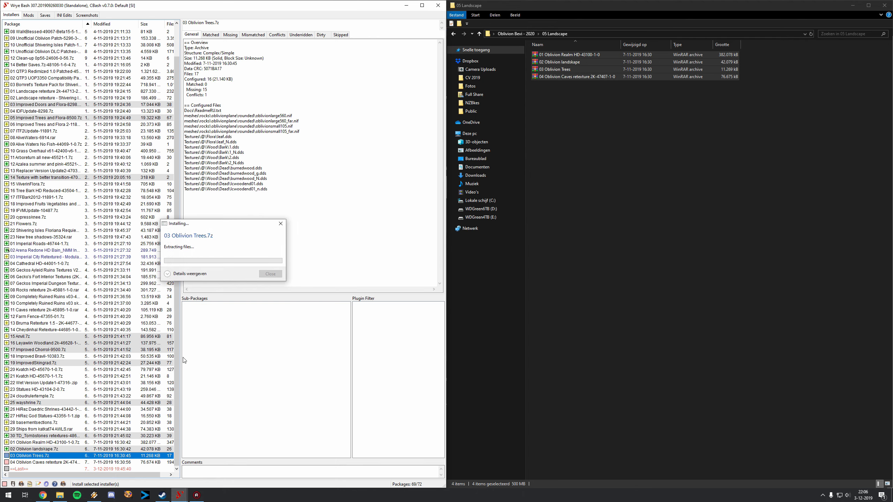
{"action": "right_click", "coordinate": [67, 463]}
{"action": "left_click", "coordinate": [113, 366]}
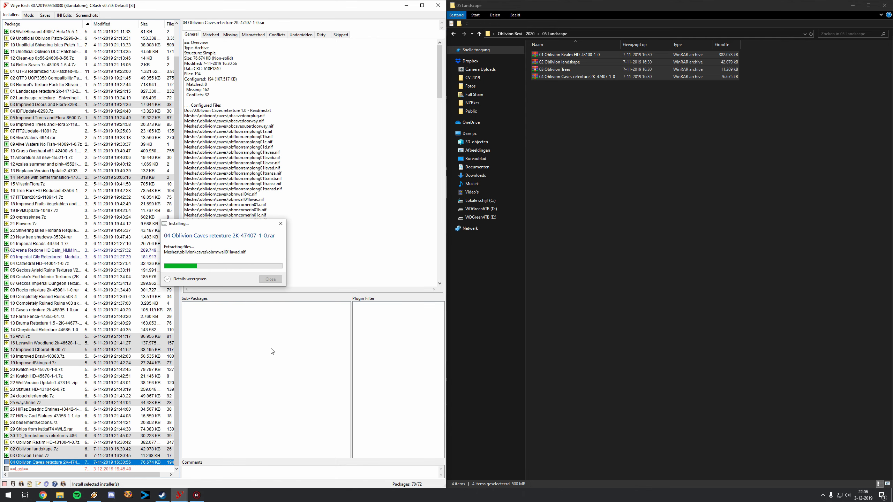
Rebuild Bashed Patch, 0.esp with the CBash version and dismiss the finished build report
{"action": "left_click", "coordinate": [29, 15]}
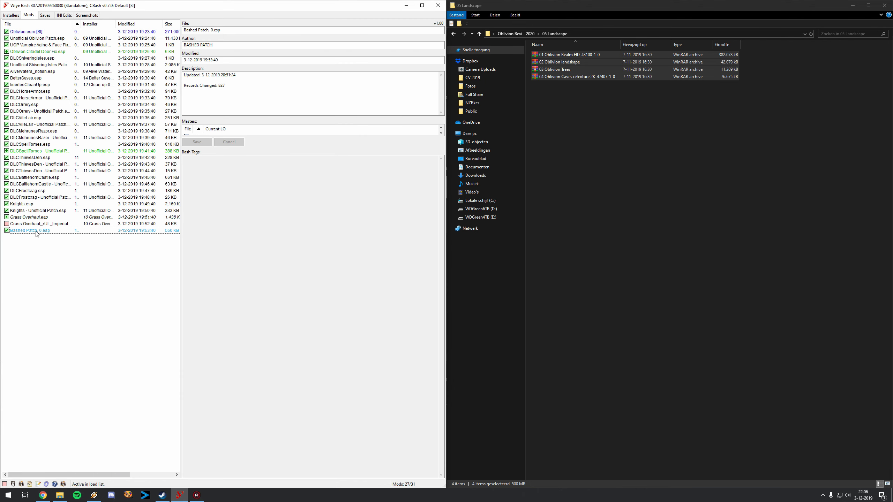
{"action": "right_click", "coordinate": [36, 231]}
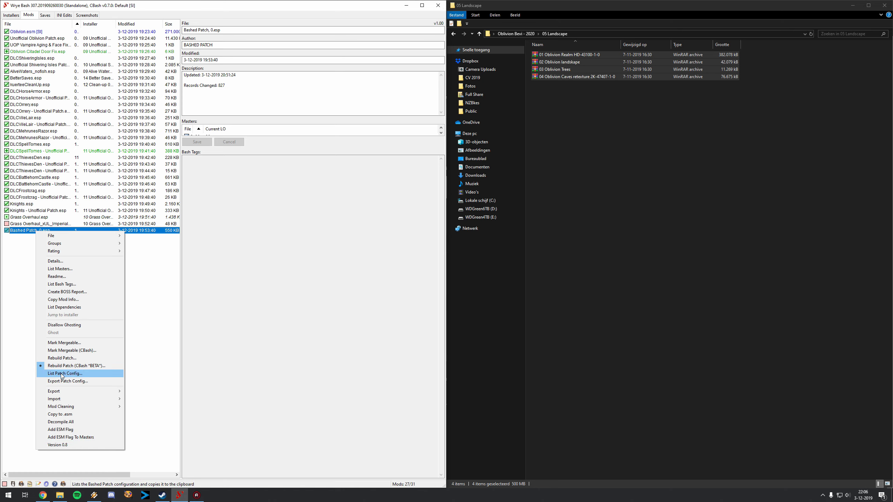
{"action": "left_click", "coordinate": [102, 365]}
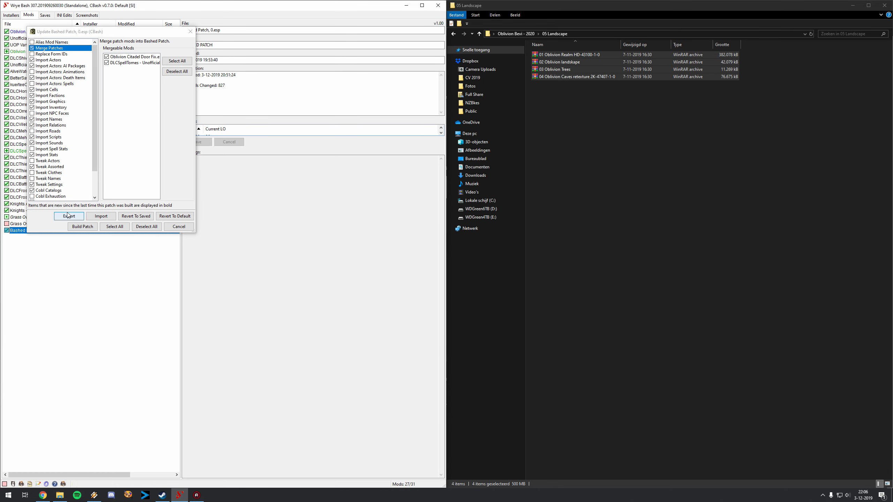
{"action": "left_click", "coordinate": [82, 226]}
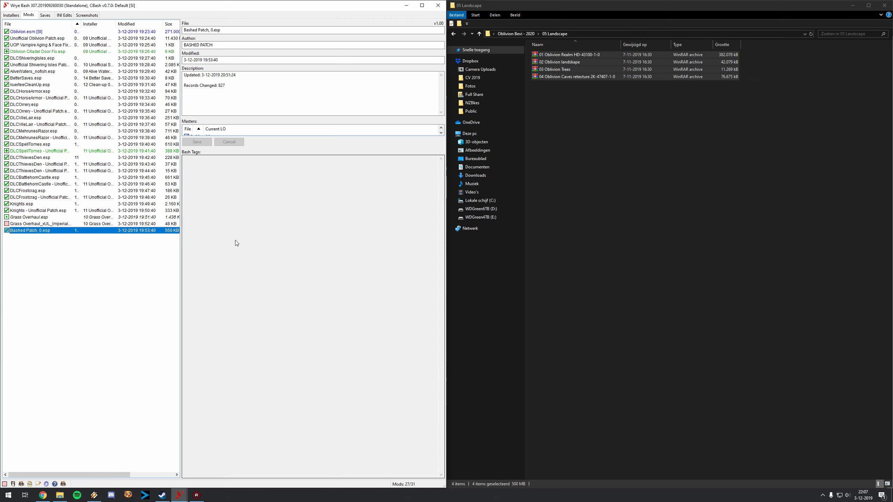
{"action": "left_click", "coordinate": [11, 15]}
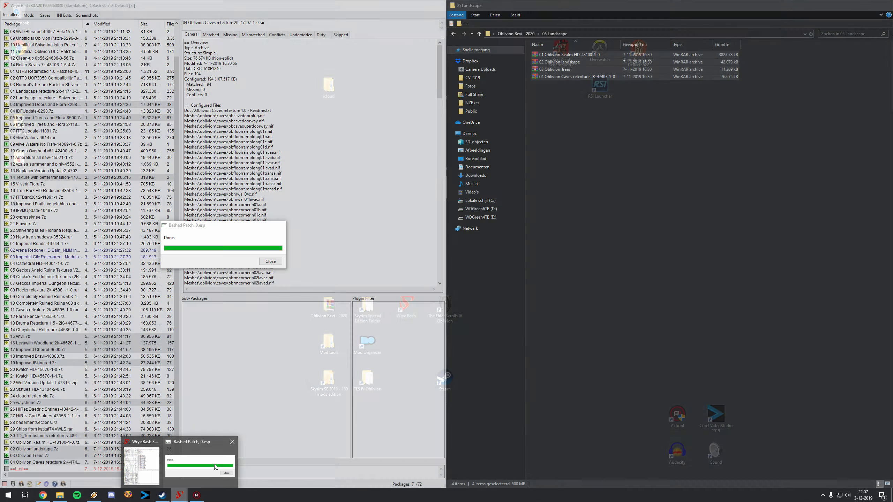
{"action": "left_click", "coordinate": [200, 462]}
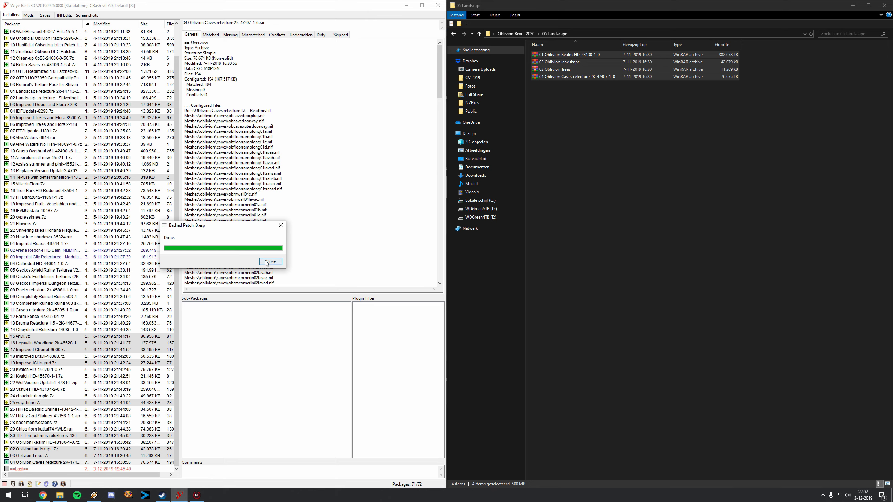
{"action": "left_click", "coordinate": [270, 262]}
{"action": "left_click", "coordinate": [251, 266]}
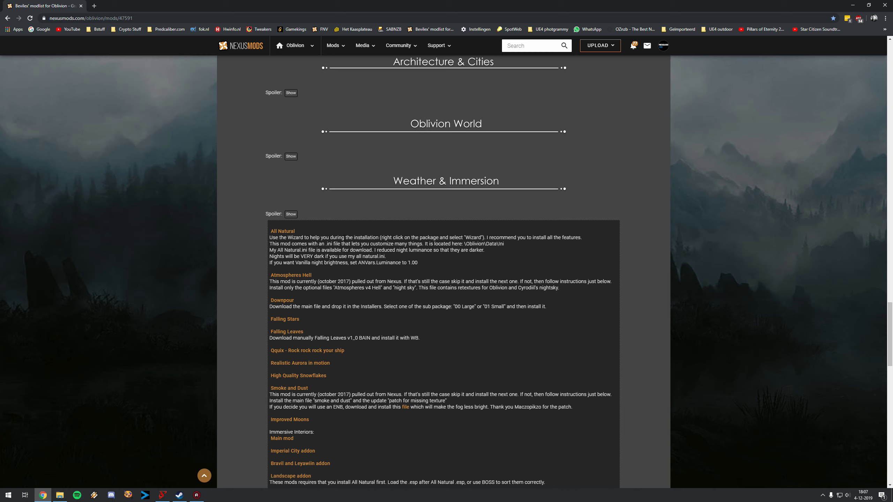
Open the All Natural mod page from the Weather & Immersion list in a new tab and look at its downloadable files
{"action": "right_click", "coordinate": [286, 231]}
{"action": "left_click", "coordinate": [292, 235]}
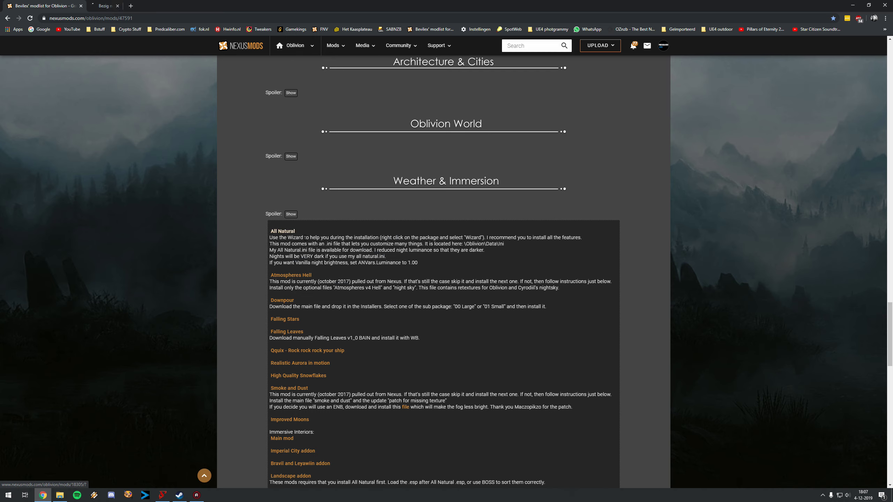
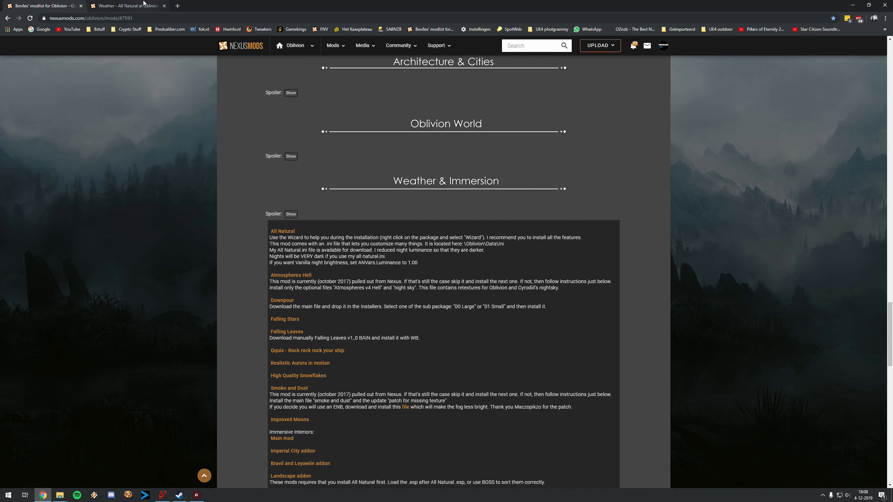
{"action": "left_click", "coordinate": [142, 5]}
{"action": "left_click", "coordinate": [269, 311]}
{"action": "scroll", "coordinate": [334, 327], "scroll_direction": "down", "scroll_amount": 4}
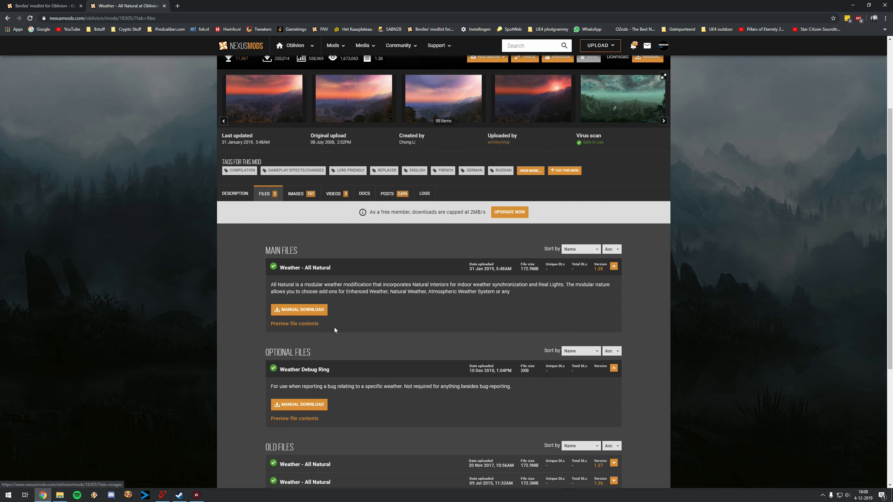
Switch to Wrye Bash and add the 01 Weather - All Natural archive from the 06 Weather and immersion folder to its packages
{"action": "left_click", "coordinate": [162, 495]}
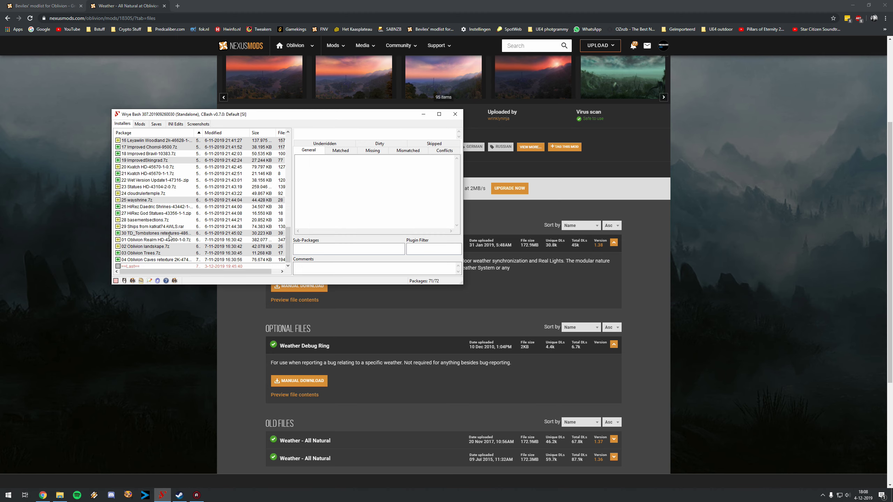
{"action": "left_click", "coordinate": [60, 495]}
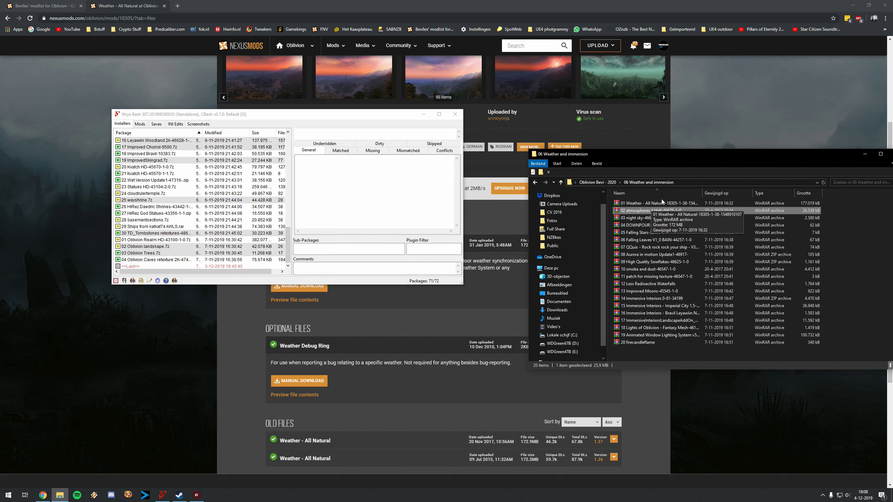
{"action": "left_click", "coordinate": [684, 203]}
{"action": "left_click_drag", "start_coordinate": [685, 204], "coordinate": [150, 243]}
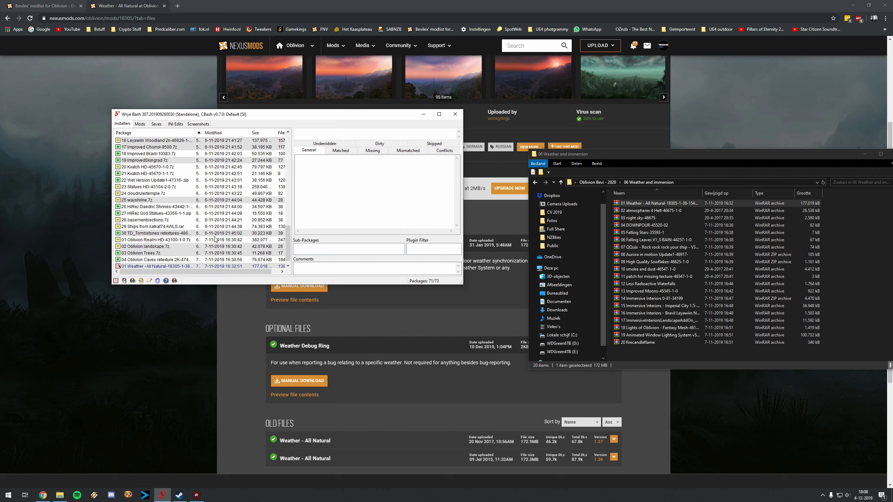
Run the All Natural wizard with the Full option, Shivering Isles support and additional weathers, the Bash Filter patch and all three weather systems
{"action": "right_click", "coordinate": [142, 260]}
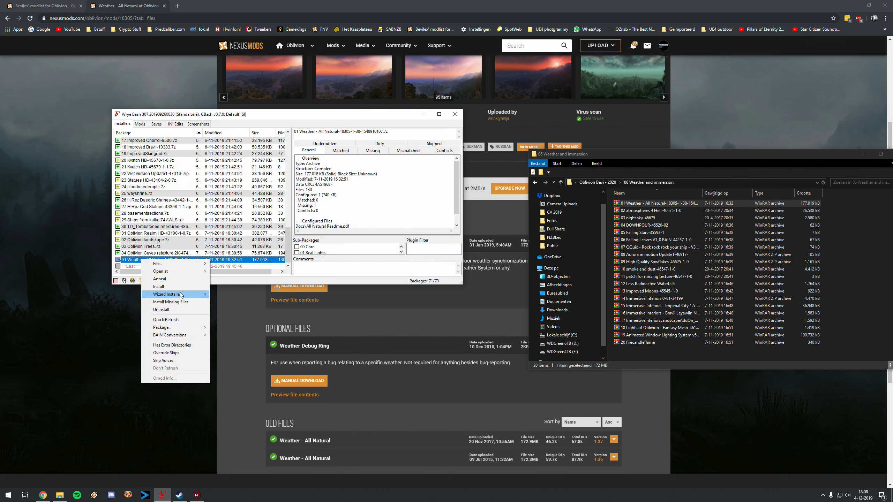
{"action": "left_click", "coordinate": [242, 294]}
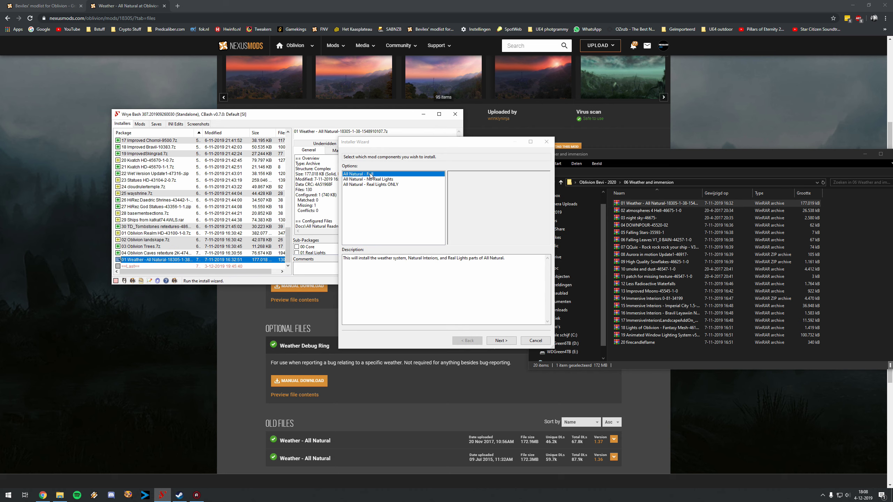
{"action": "key", "text": "Return"}
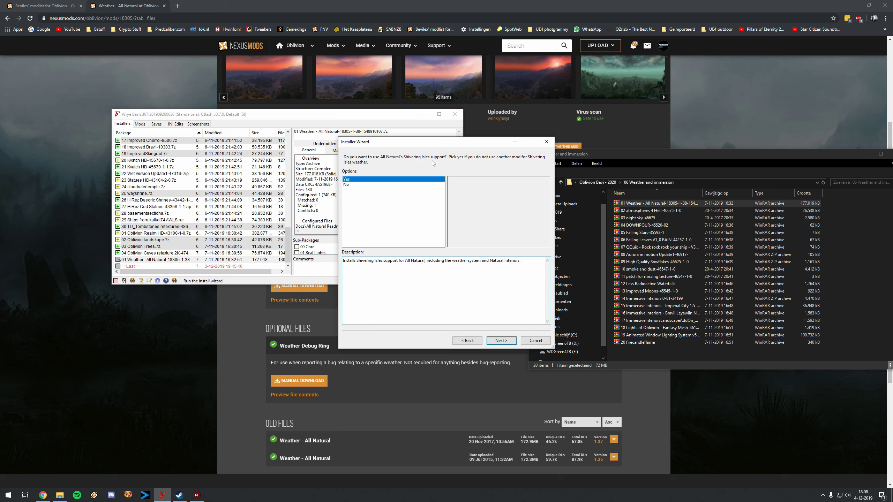
{"action": "left_click", "coordinate": [510, 341]}
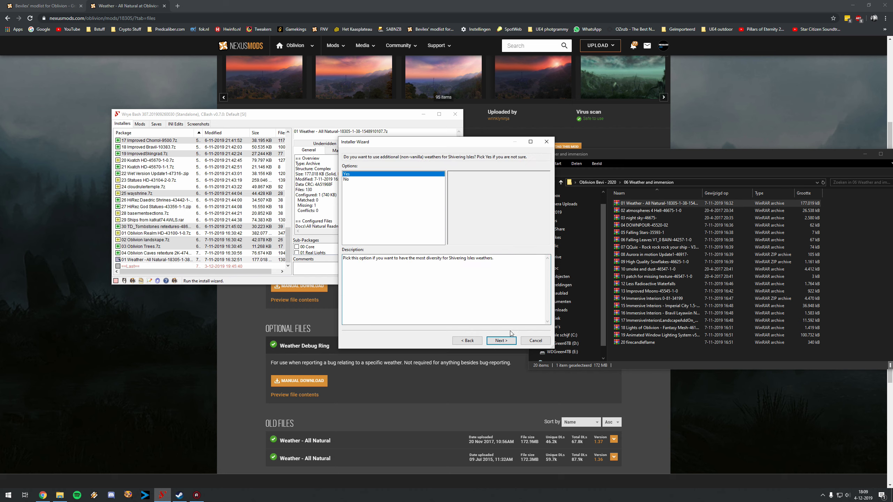
{"action": "left_click", "coordinate": [499, 340]}
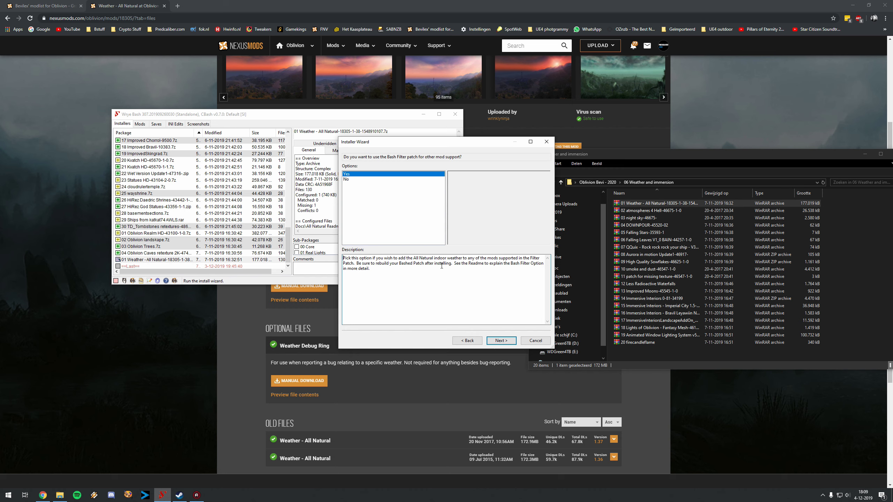
{"action": "left_click", "coordinate": [501, 340]}
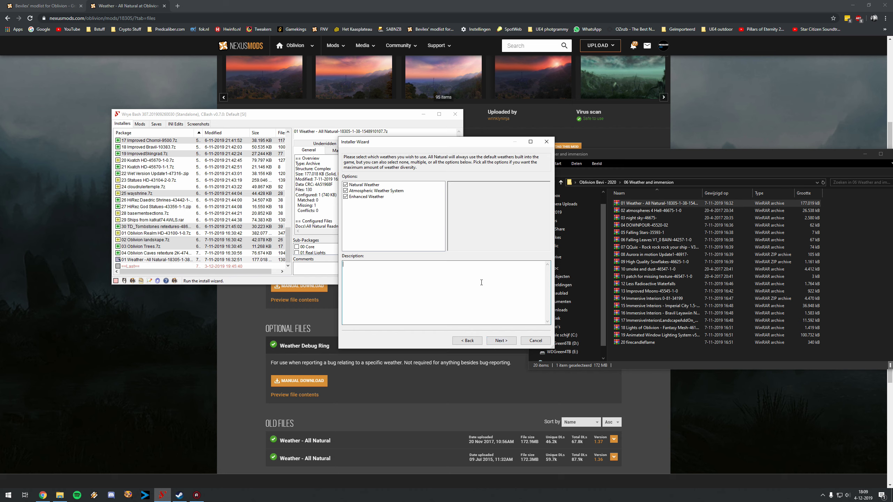
{"action": "left_click", "coordinate": [501, 340]}
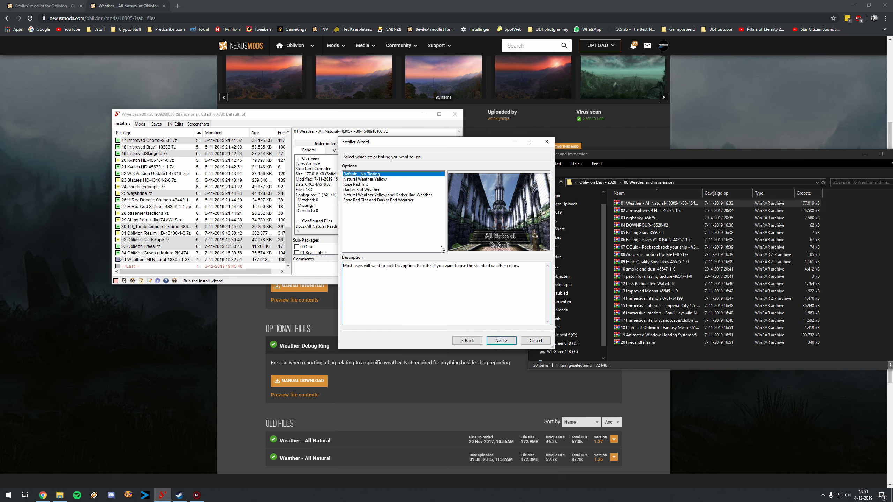
Keep no tinting, default nights and default transition speed in the wizard, and apply the selections to install the package
{"action": "left_click", "coordinate": [501, 341]}
{"action": "left_click", "coordinate": [501, 341]}
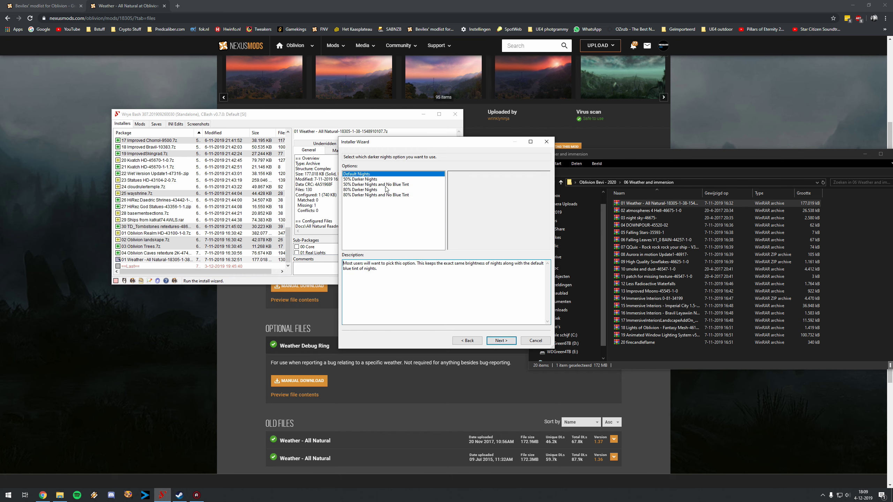
{"action": "left_click", "coordinate": [502, 341]}
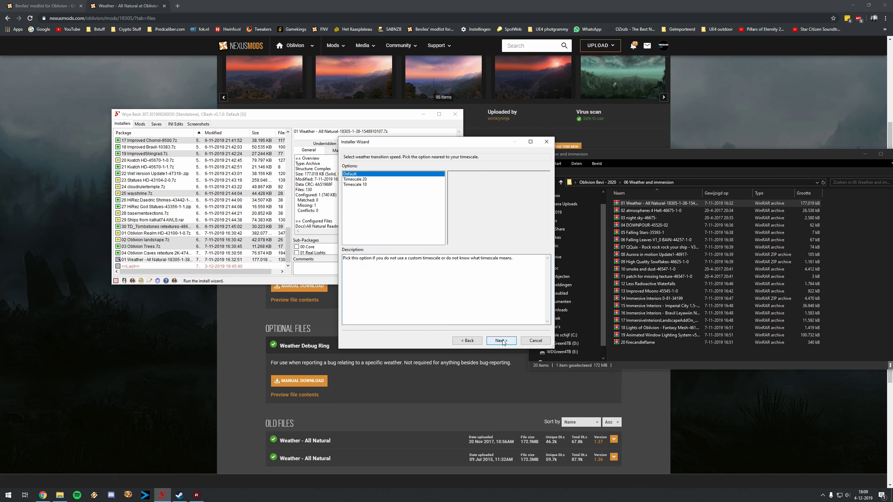
{"action": "left_click", "coordinate": [502, 341]}
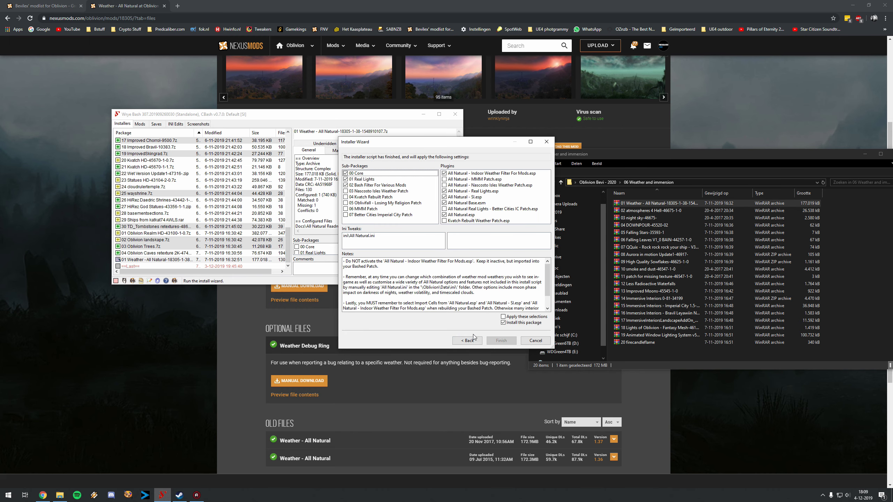
{"action": "left_click", "coordinate": [515, 317]}
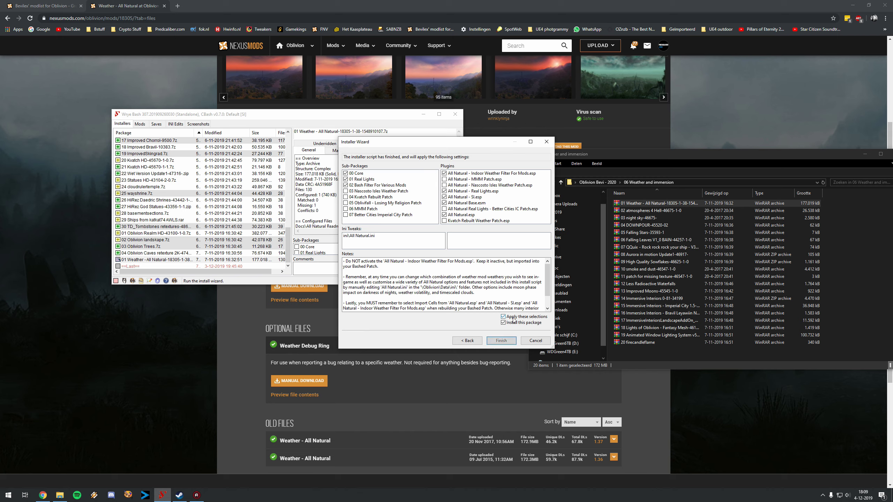
{"action": "left_click", "coordinate": [501, 341]}
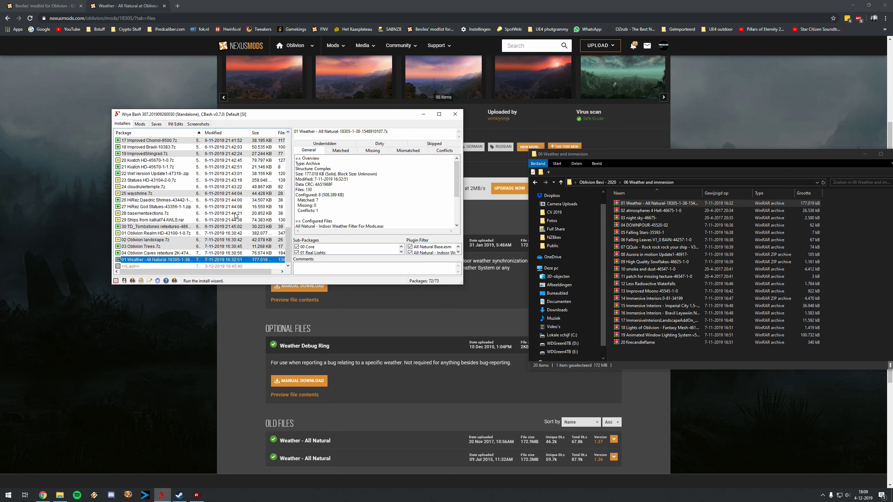
Activate All Natural Base.esm, Grass Overhaul.esp and the All Natural SI, Real Lights, Indoor Weather Filter and main plugins in the load list
{"action": "left_click", "coordinate": [140, 123]}
{"action": "scroll", "coordinate": [165, 175], "scroll_direction": "down", "scroll_amount": 2}
{"action": "scroll", "coordinate": [176, 217], "scroll_direction": "up", "scroll_amount": 5}
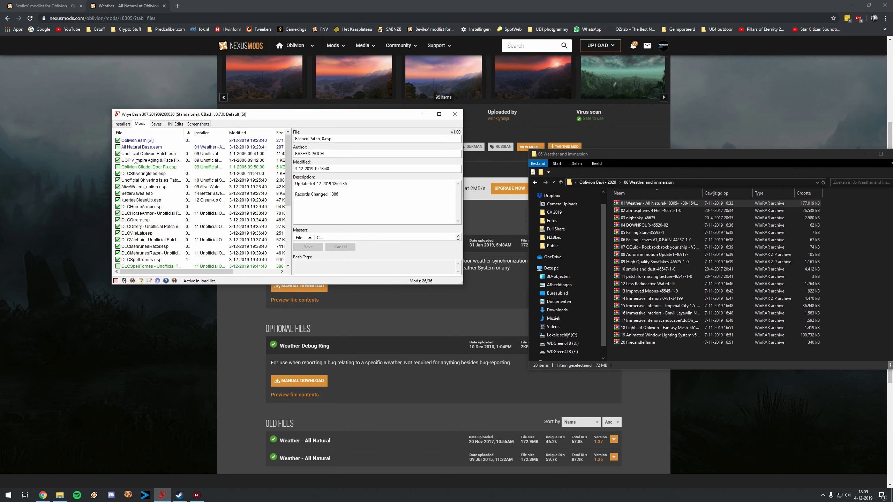
{"action": "left_click", "coordinate": [118, 147]}
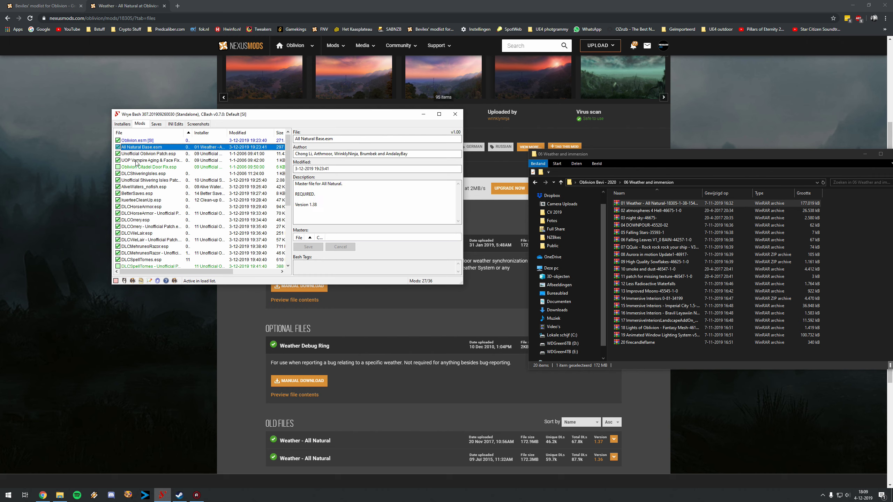
{"action": "scroll", "coordinate": [169, 210], "scroll_direction": "down", "scroll_amount": 5}
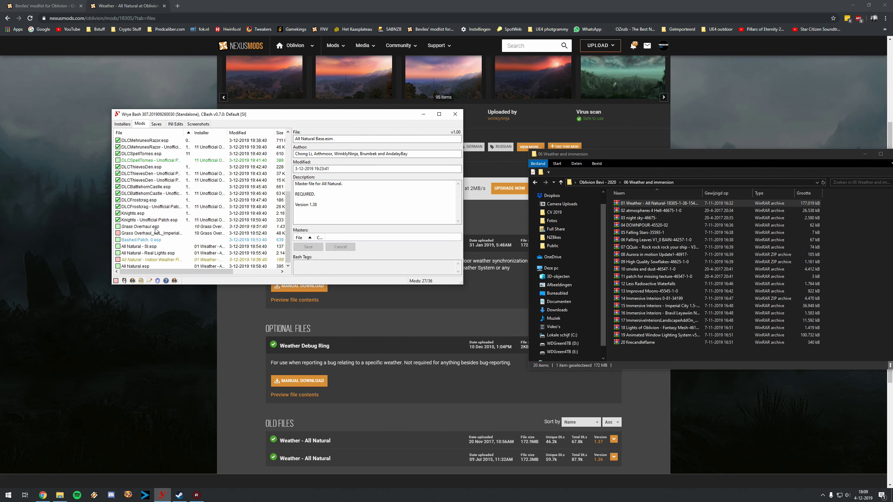
{"action": "left_click", "coordinate": [118, 226]}
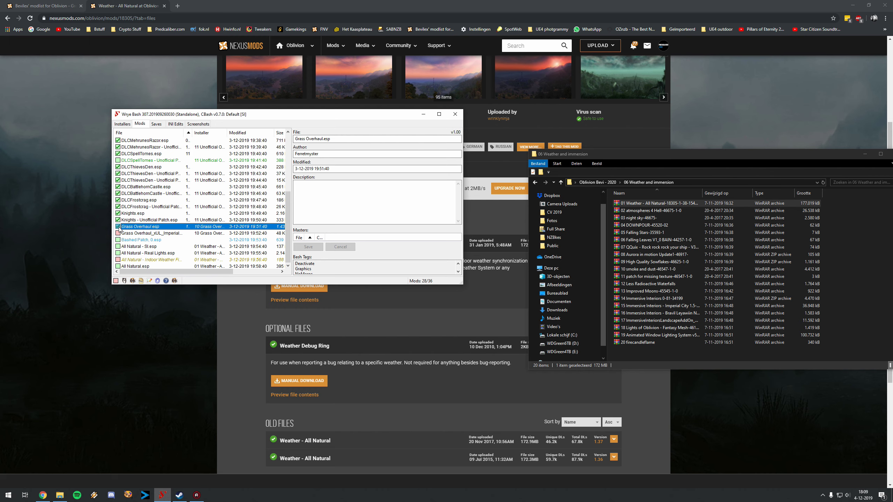
{"action": "left_click", "coordinate": [118, 246]}
{"action": "left_click", "coordinate": [118, 253]}
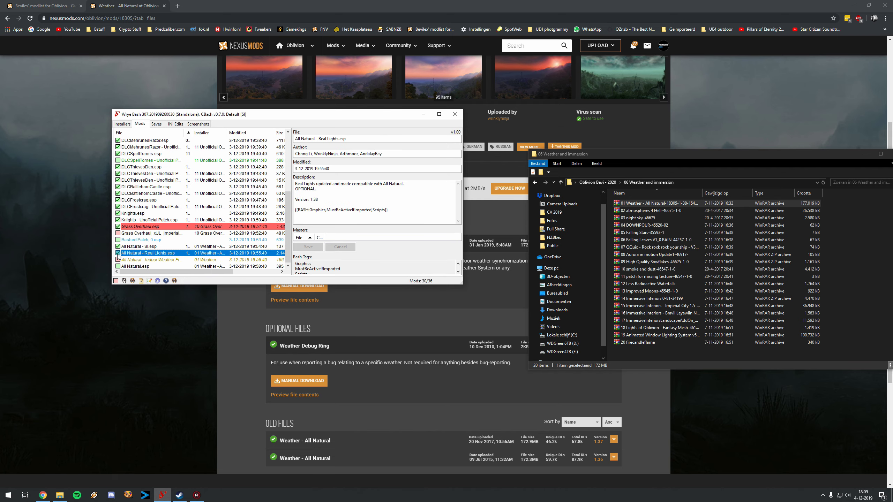
{"action": "left_click", "coordinate": [118, 260]}
{"action": "left_click", "coordinate": [118, 266]}
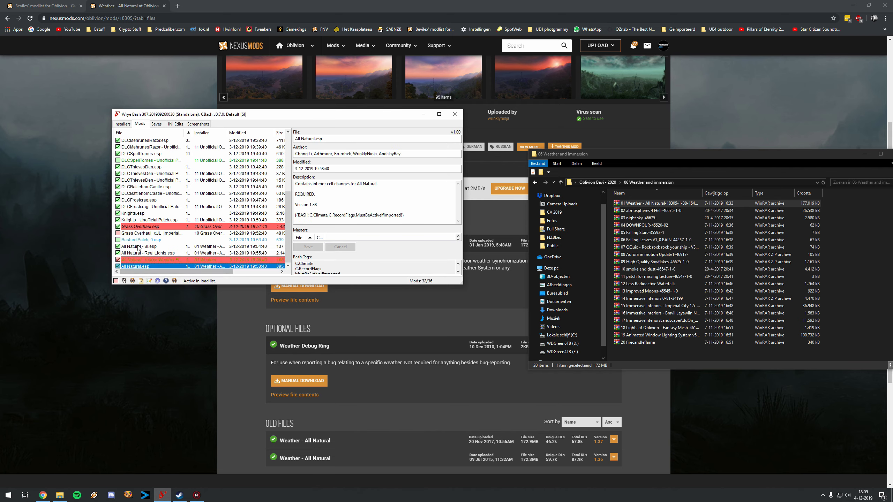
Sort the load order with BOSS, close its log and return to Wrye Bash
{"action": "left_click", "coordinate": [174, 281]}
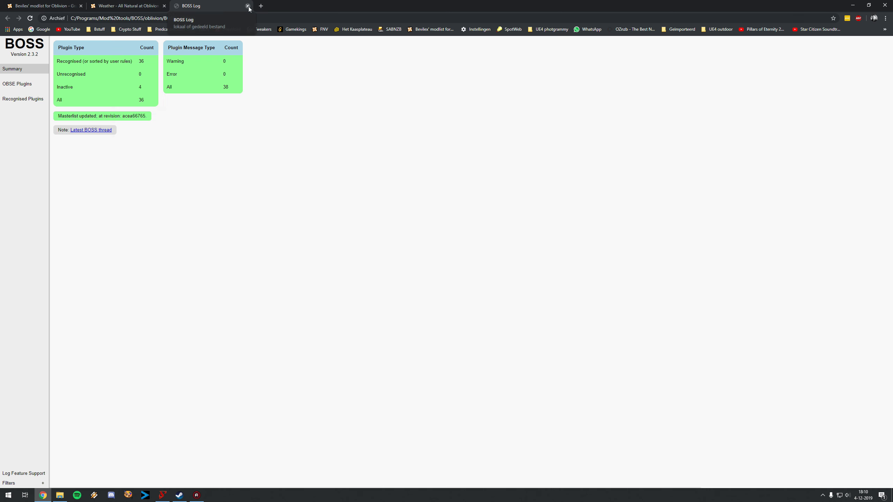
{"action": "left_click", "coordinate": [248, 6]}
{"action": "left_click", "coordinate": [162, 496]}
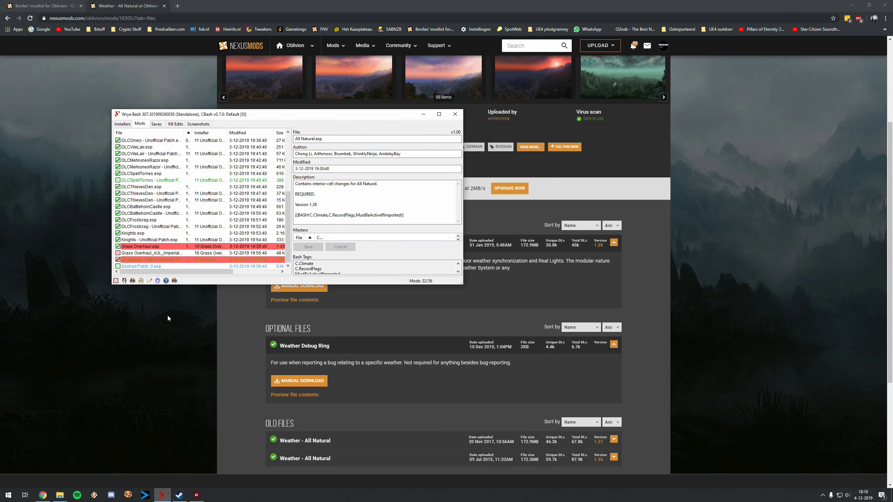
Activate the mergeable plugins Oblivion Citadel Door Fix.esp and DLCSpellTomes - Unofficial Patch.esp
{"action": "scroll", "coordinate": [173, 246], "scroll_direction": "up", "scroll_amount": 3}
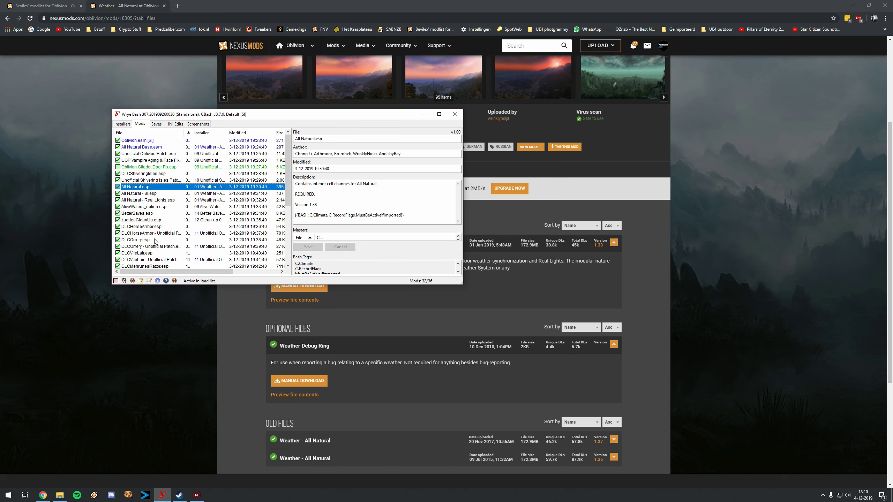
{"action": "left_click", "coordinate": [119, 167]}
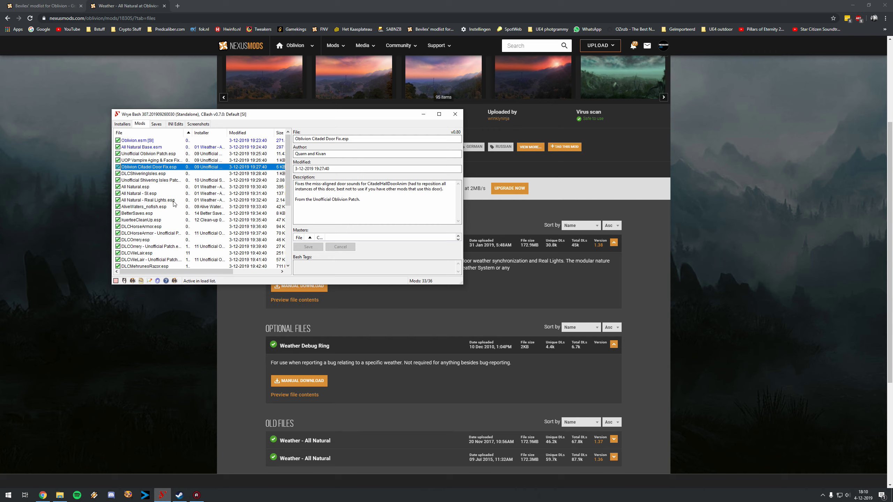
{"action": "scroll", "coordinate": [170, 229], "scroll_direction": "down", "scroll_amount": 5}
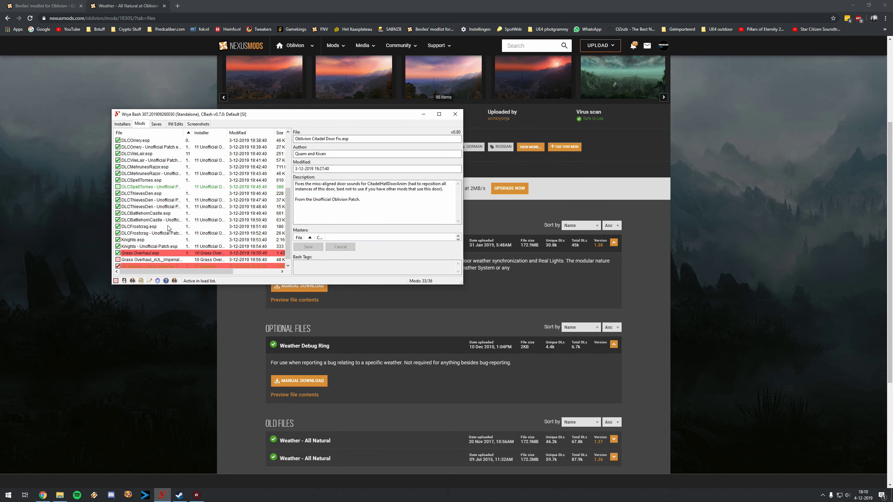
{"action": "left_click", "coordinate": [118, 187]}
{"action": "scroll", "coordinate": [140, 225], "scroll_direction": "down", "scroll_amount": 1}
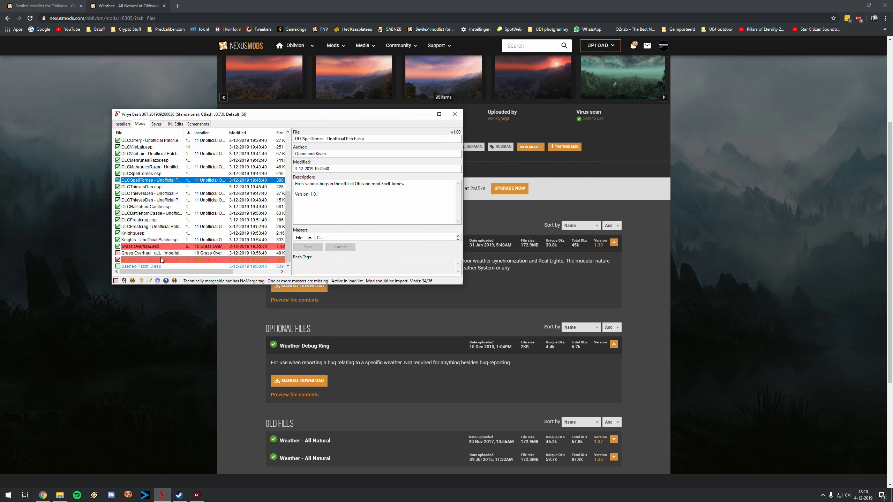
Rebuild Bashed Patch, 0.esp with the CBash option, accepting deactivation of all listed mods, and activate the patch
{"action": "right_click", "coordinate": [152, 267]}
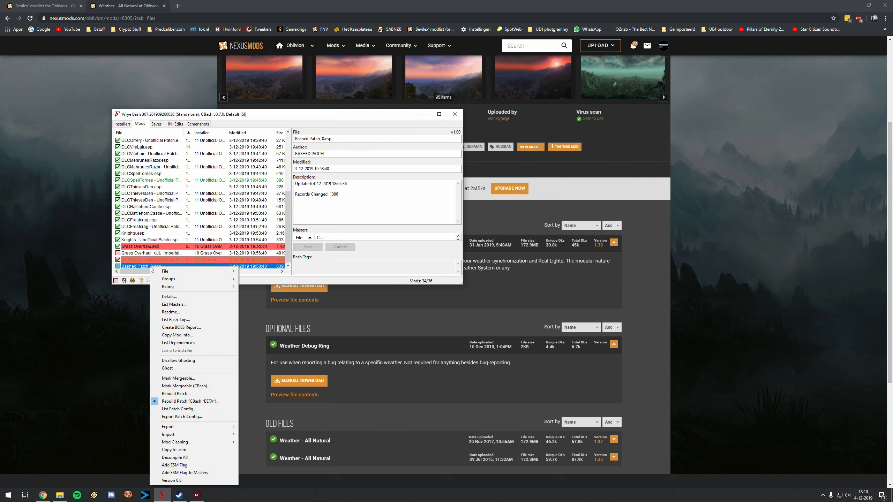
{"action": "left_click", "coordinate": [190, 402]}
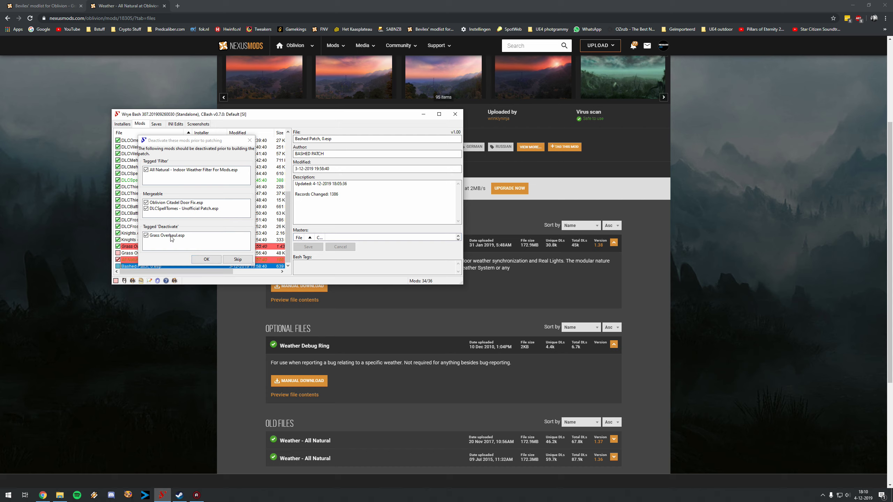
{"action": "left_click", "coordinate": [206, 260]}
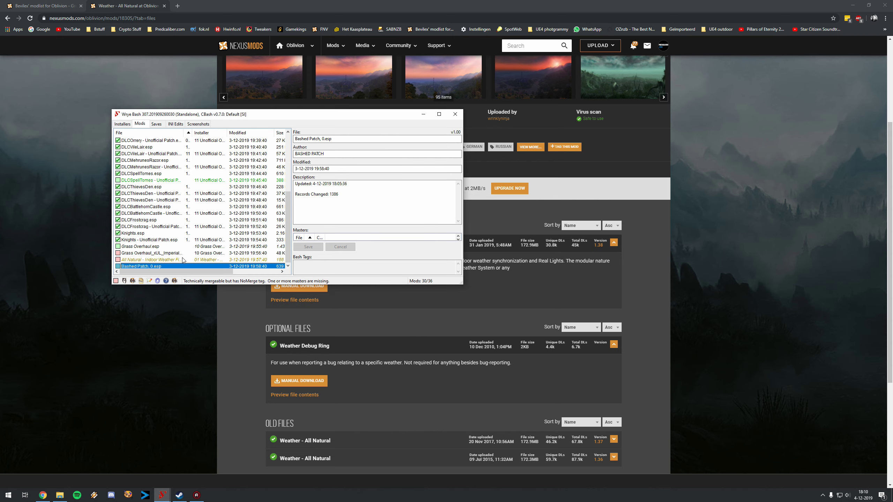
{"action": "left_click", "coordinate": [117, 266]}
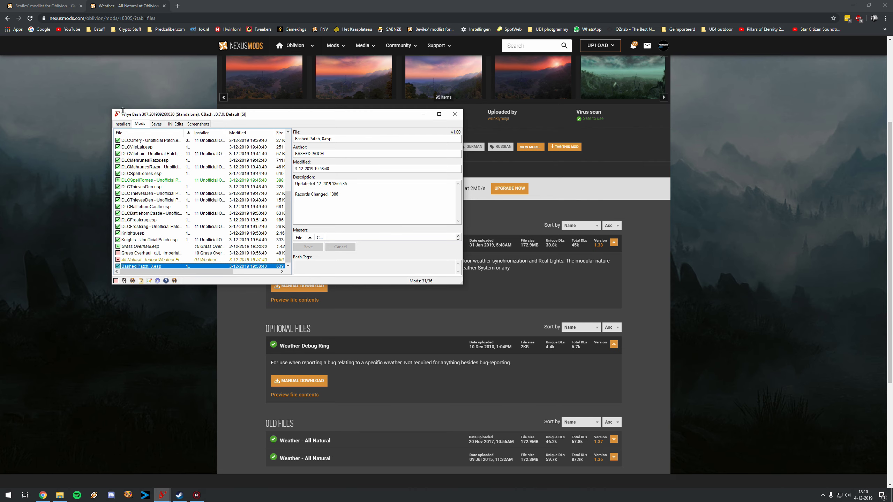
Show the package list in Wrye Bash, and close the All Natural page in the browser to return to the mod list
{"action": "left_click", "coordinate": [125, 125]}
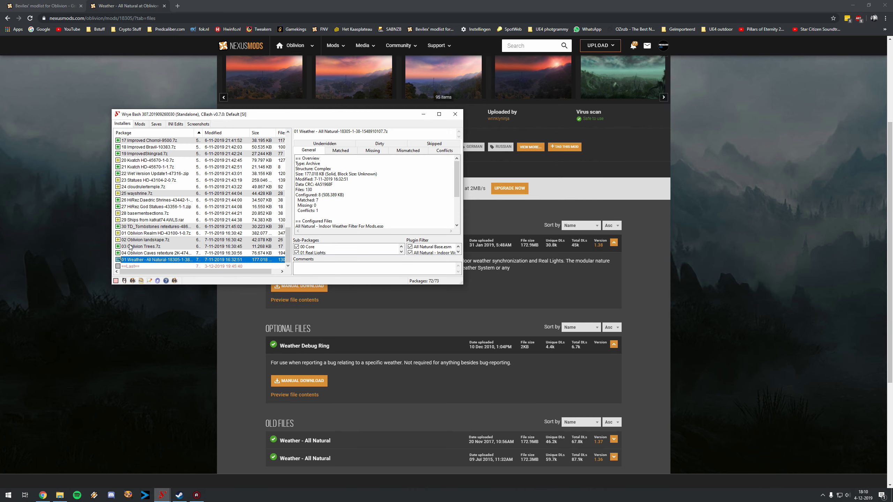
{"action": "left_click", "coordinate": [127, 42]}
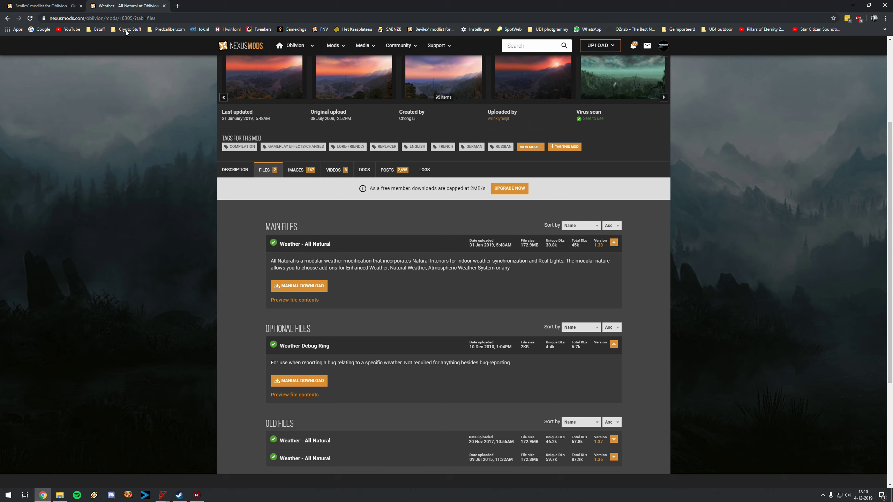
{"action": "left_click", "coordinate": [164, 6]}
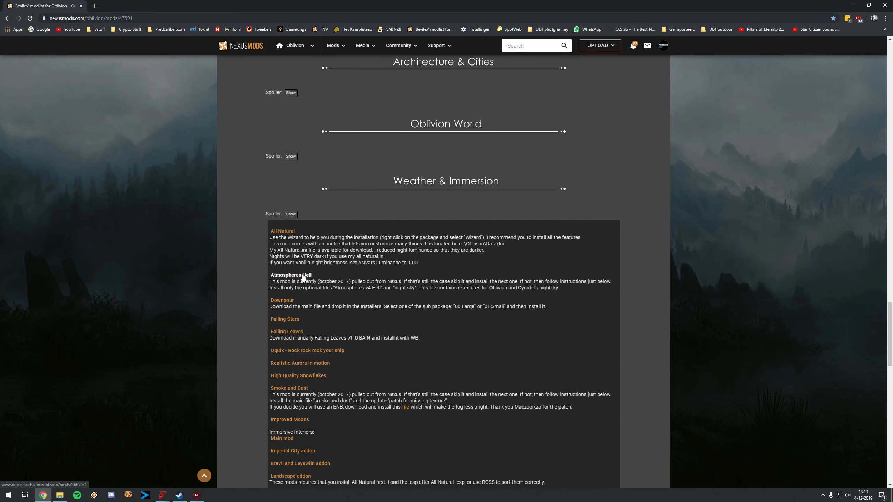
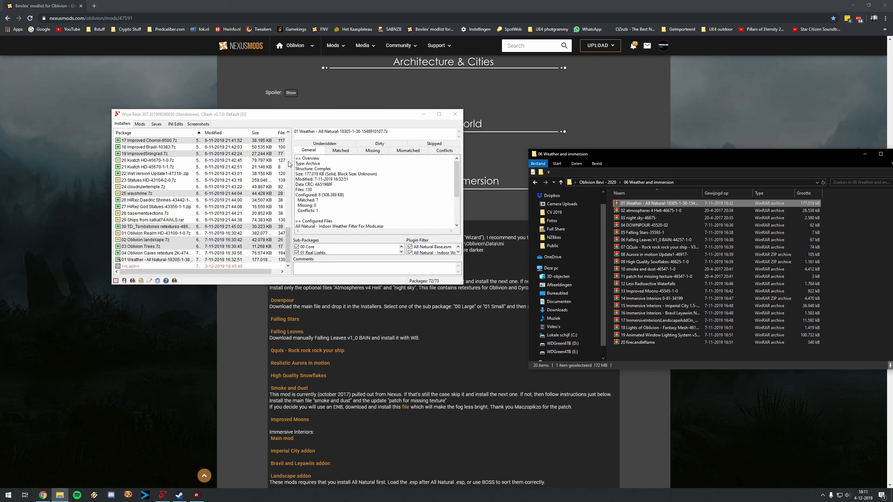
Add the 02 atmospheres 4 Hell archive to the end of the Wrye Bash packages and install it
{"action": "left_click_drag", "start_coordinate": [643, 210], "coordinate": [148, 267]}
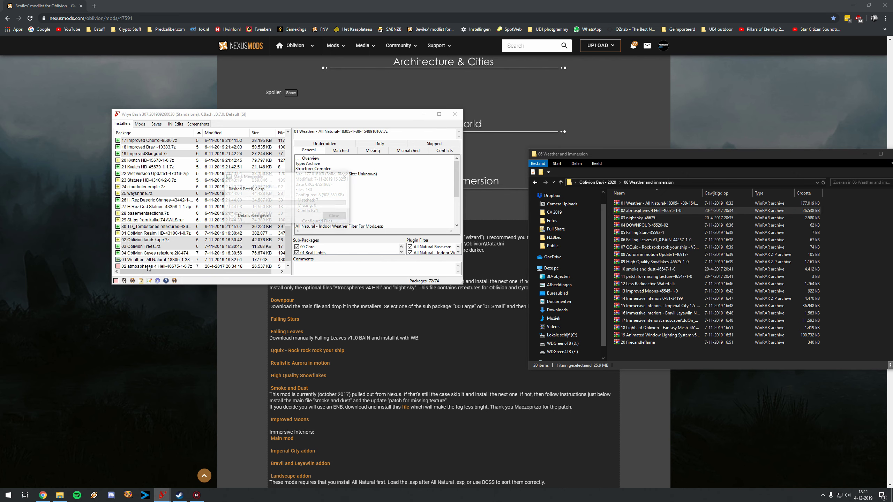
{"action": "right_click", "coordinate": [147, 266]}
{"action": "left_click", "coordinate": [165, 292]}
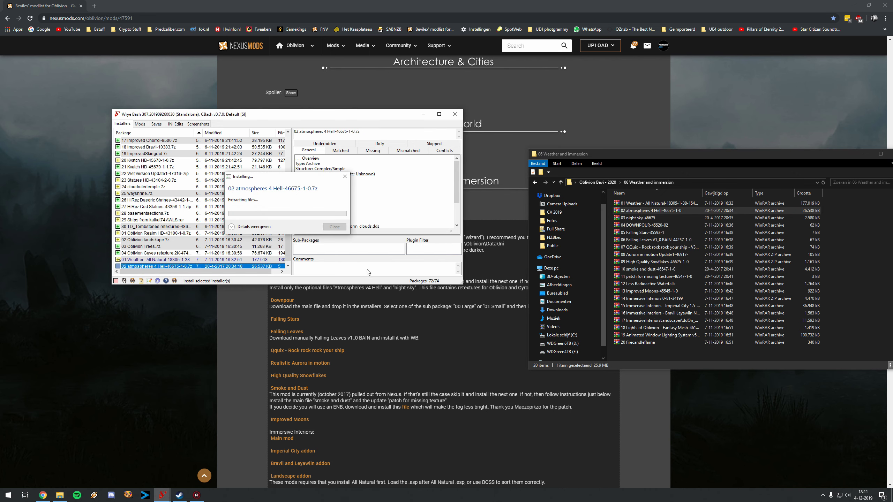
Add the 03 night sky archive to the end of the packages and install it
{"action": "left_click", "coordinate": [664, 218]}
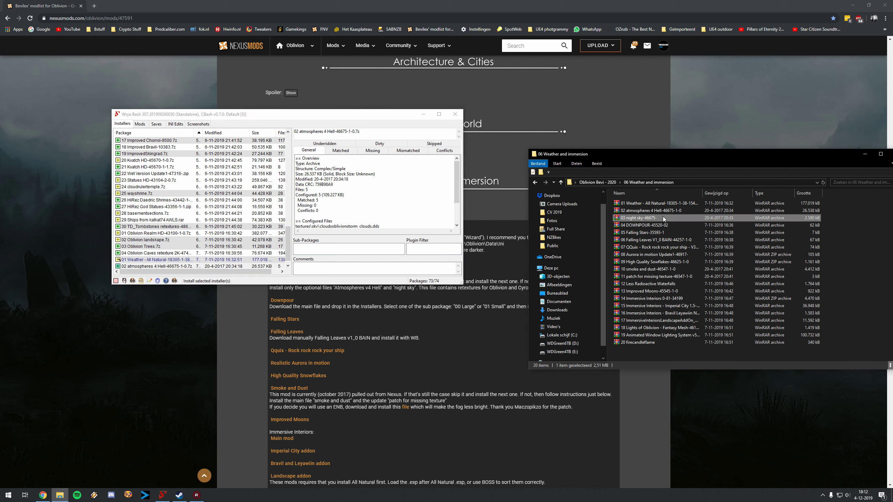
{"action": "left_click_drag", "start_coordinate": [663, 218], "coordinate": [147, 266]}
{"action": "right_click", "coordinate": [152, 266]}
{"action": "left_click", "coordinate": [198, 293]}
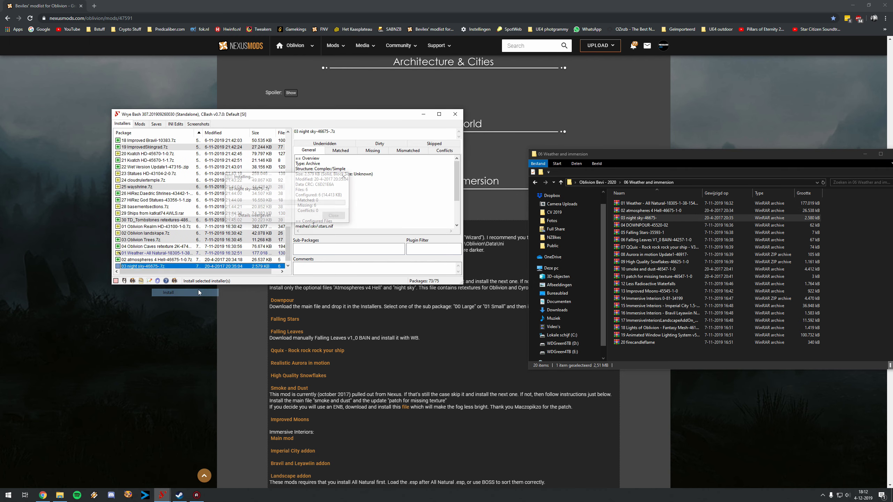
Switch to the browser and open the Downpour, Falling Stars and Falling Leaves mod pages from the Weather & Immersion list in new tabs
{"action": "left_click", "coordinate": [645, 225]}
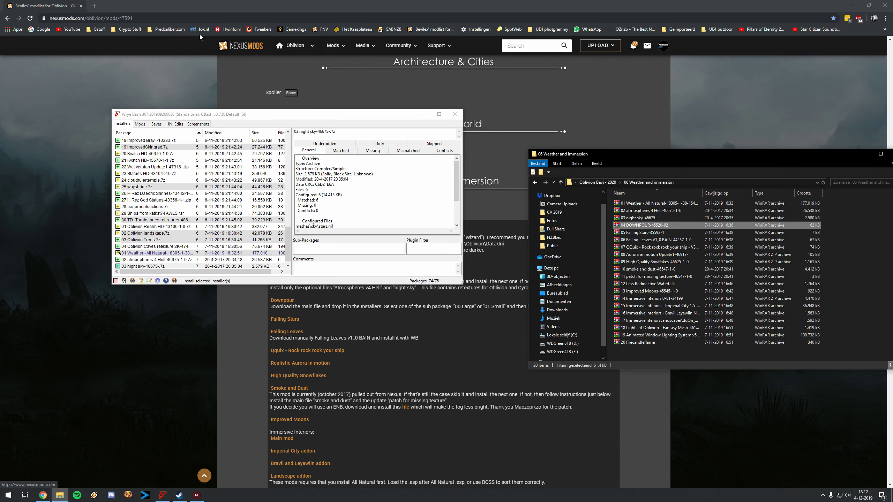
{"action": "left_click", "coordinate": [33, 95]}
{"action": "scroll", "coordinate": [224, 177], "scroll_direction": "down", "scroll_amount": 2}
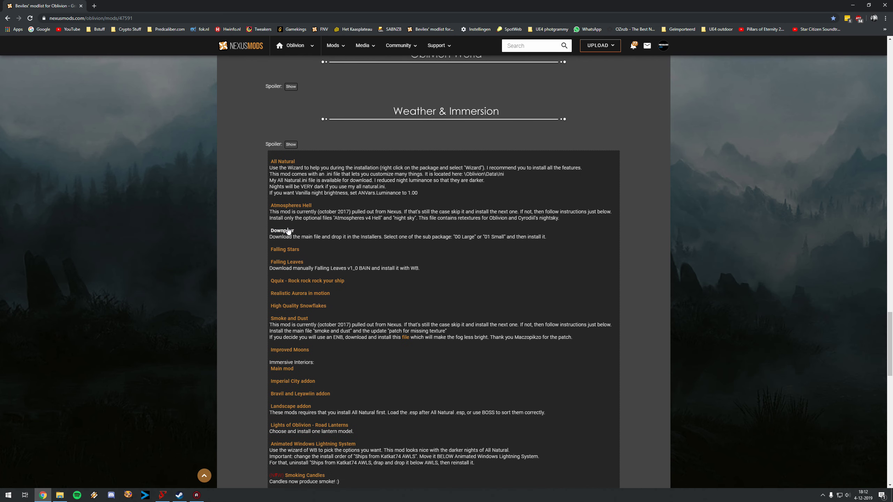
{"action": "right_click", "coordinate": [288, 232]}
{"action": "left_click", "coordinate": [303, 232]}
{"action": "right_click", "coordinate": [288, 263]}
{"action": "left_click", "coordinate": [289, 268]}
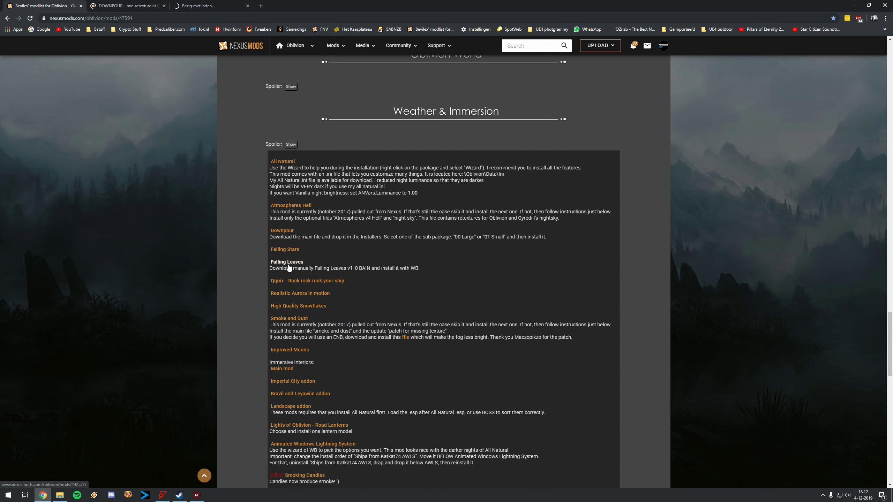
{"action": "right_click", "coordinate": [288, 265]}
{"action": "left_click", "coordinate": [305, 270]}
Open the Qquix - Rock rock rock your ship, Realistic Aurora in motion and High Quality Snowflakes pages in new tabs
{"action": "right_click", "coordinate": [289, 282]}
{"action": "left_click", "coordinate": [310, 288]}
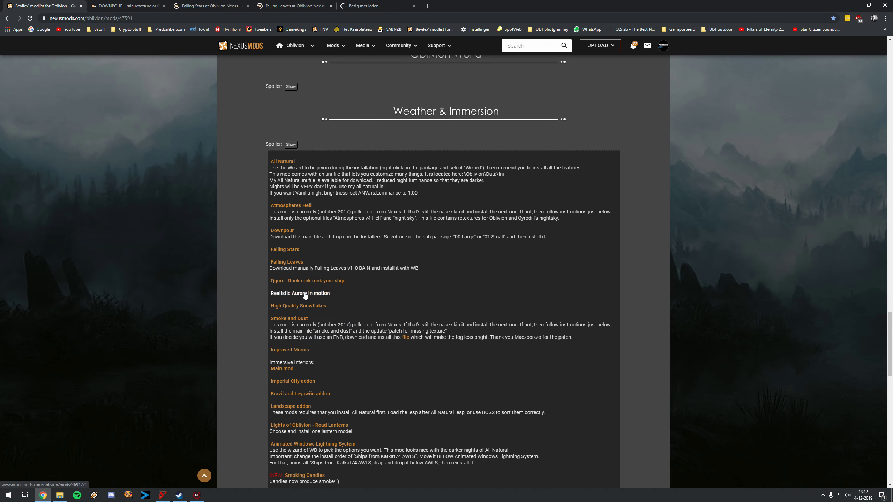
{"action": "right_click", "coordinate": [304, 296]}
{"action": "left_click", "coordinate": [315, 302]}
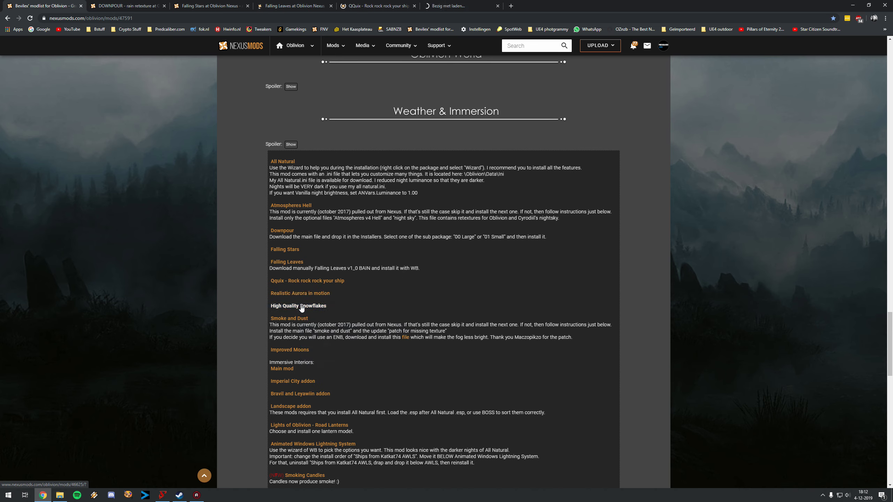
{"action": "right_click", "coordinate": [302, 307]}
{"action": "left_click", "coordinate": [314, 311]}
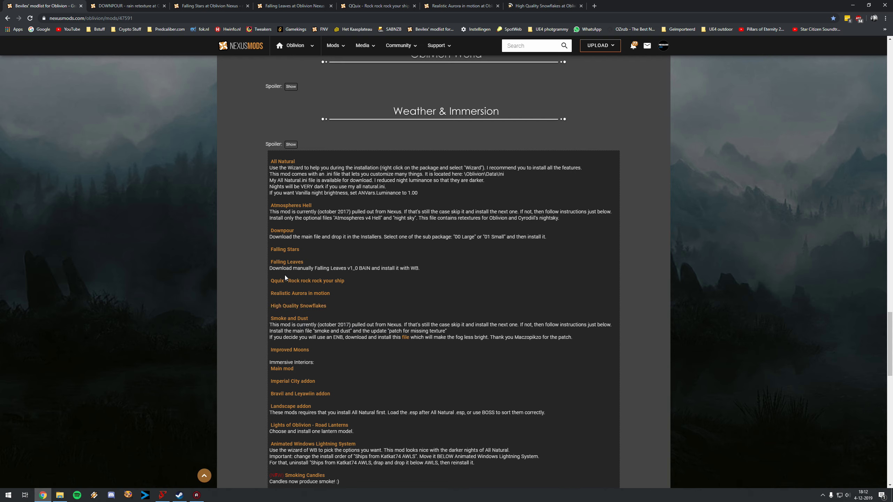
Look at the downloadable files on the DOWNPOUR - rain retexture page
{"action": "left_click", "coordinate": [114, 4]}
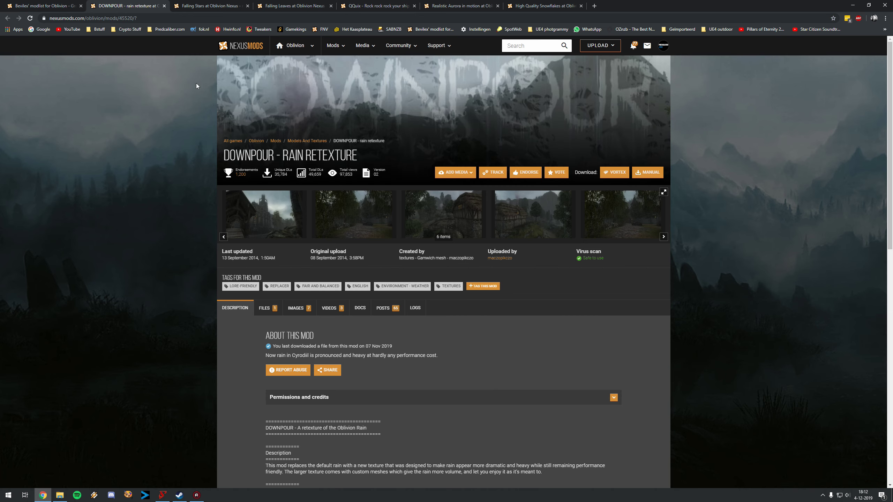
{"action": "left_click", "coordinate": [256, 306]}
{"action": "scroll", "coordinate": [246, 278], "scroll_direction": "down", "scroll_amount": 3}
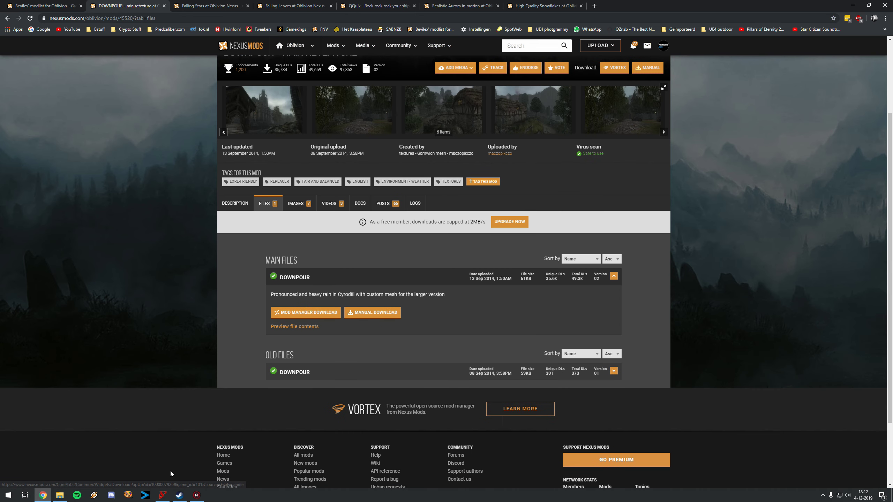
Switch to Wrye Bash, add the 04 DOWNPOUR-45520-02 archive from the weather folder to the end of its packages, and select it
{"action": "left_click", "coordinate": [163, 495]}
{"action": "left_click", "coordinate": [60, 495]}
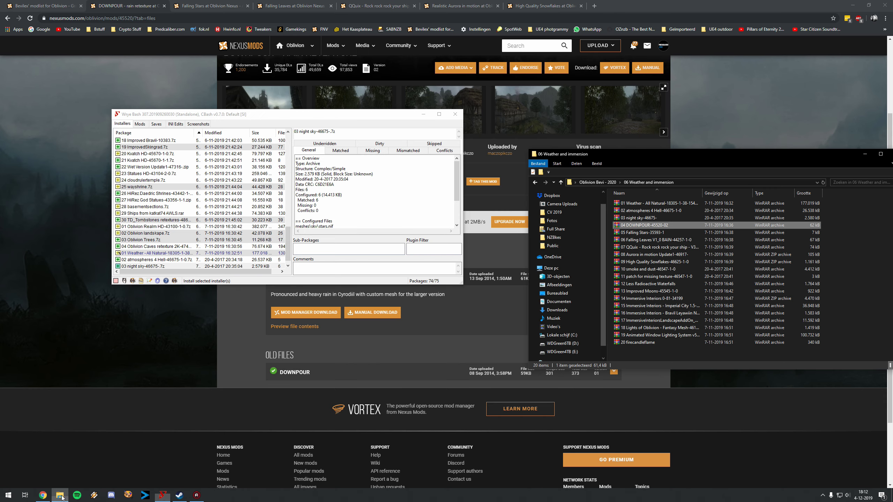
{"action": "scroll", "coordinate": [247, 220], "scroll_direction": "down", "scroll_amount": 1}
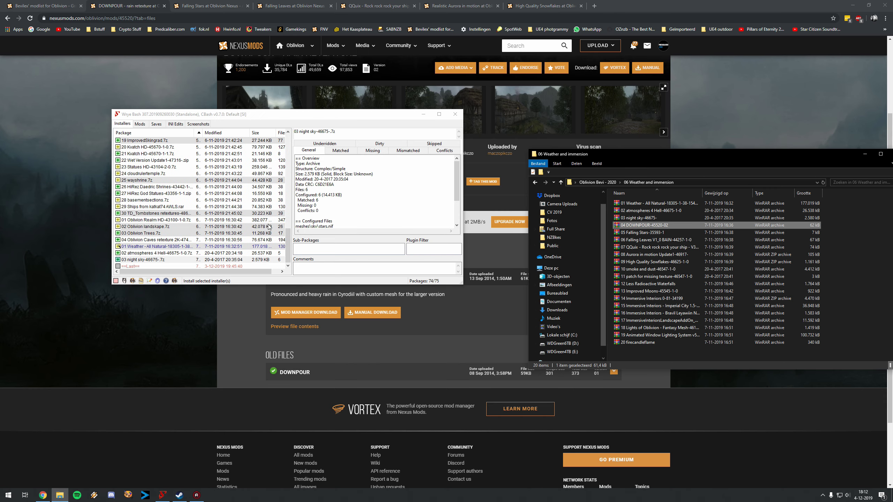
{"action": "left_click_drag", "start_coordinate": [643, 225], "coordinate": [148, 267]}
{"action": "left_click", "coordinate": [144, 260]}
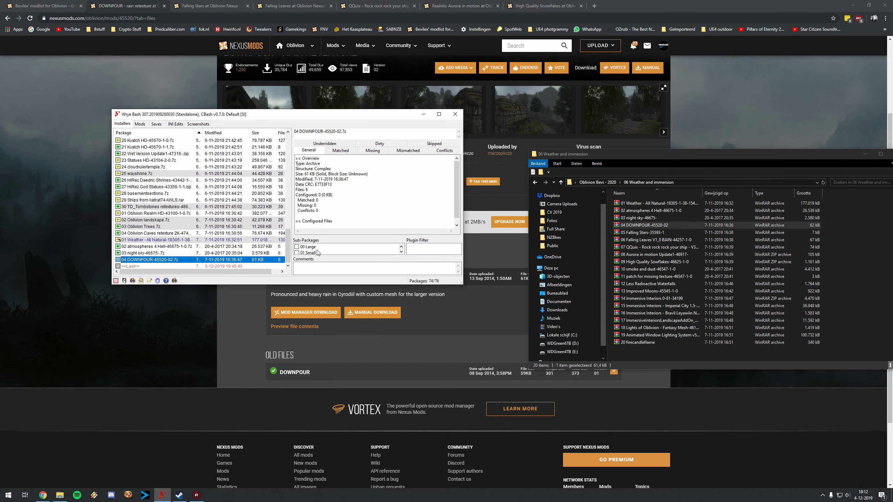
Enable the 01 Small sub-package of the 04 DOWNPOUR-45520-02 package and install it
{"action": "left_click", "coordinate": [299, 253]}
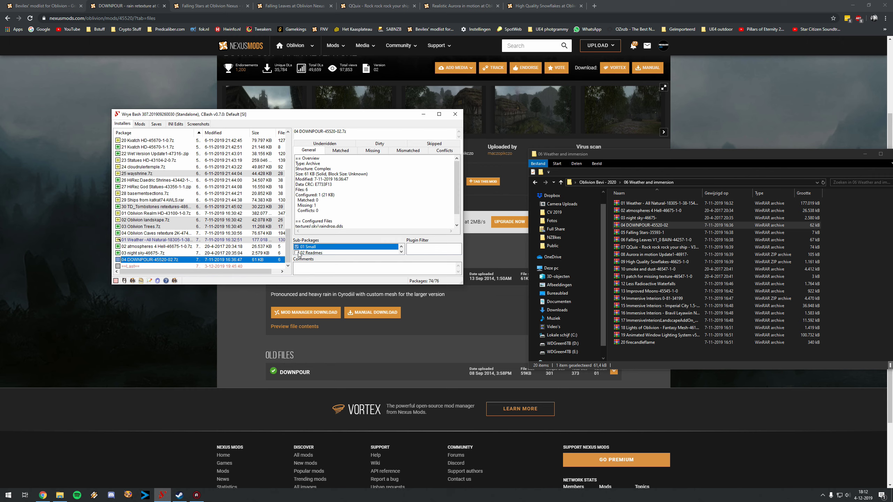
{"action": "right_click", "coordinate": [204, 259]}
{"action": "left_click", "coordinate": [204, 271]}
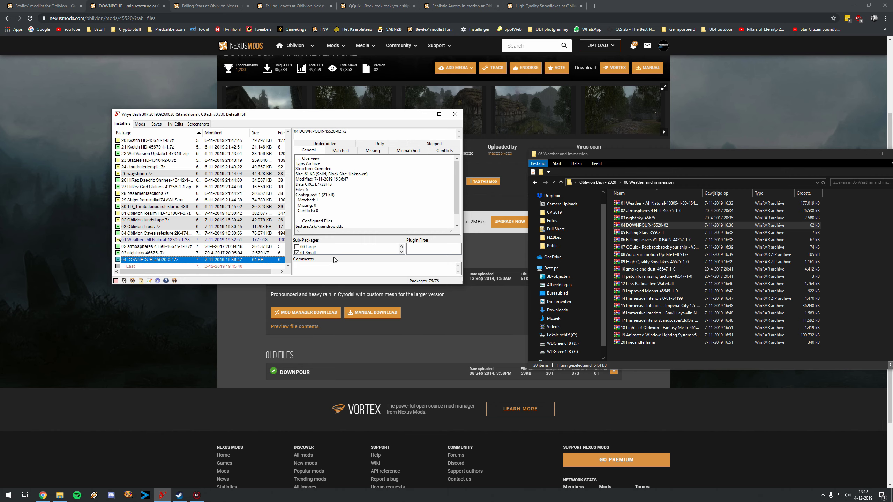
Switch to the browser and look at the downloadable files on the Falling Stars page
{"action": "left_click", "coordinate": [205, 335]}
{"action": "left_click", "coordinate": [42, 5]}
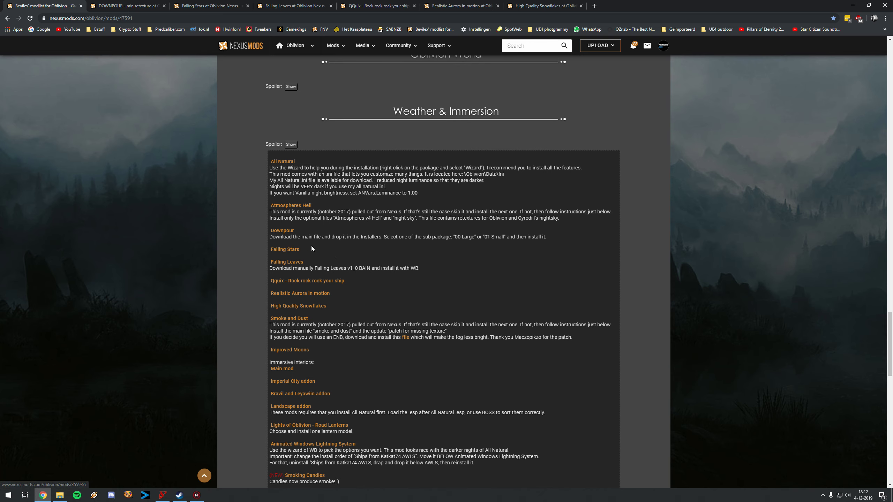
{"action": "left_click", "coordinate": [212, 6]}
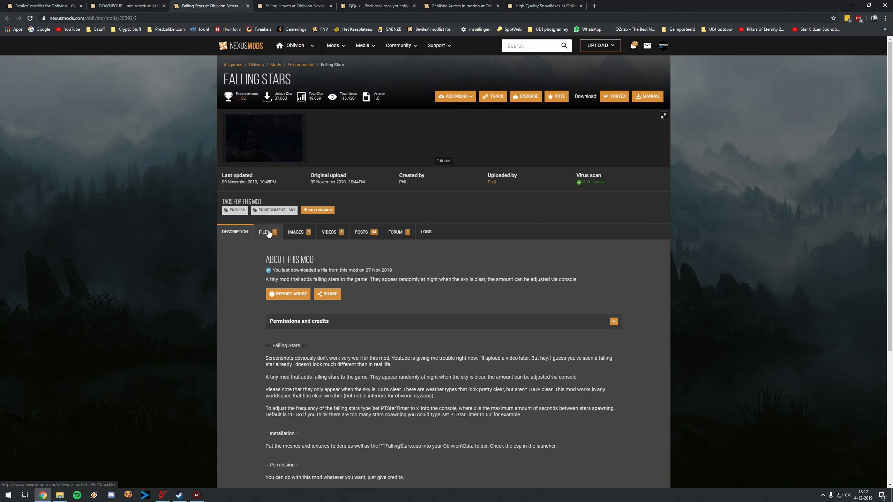
{"action": "left_click", "coordinate": [278, 239]}
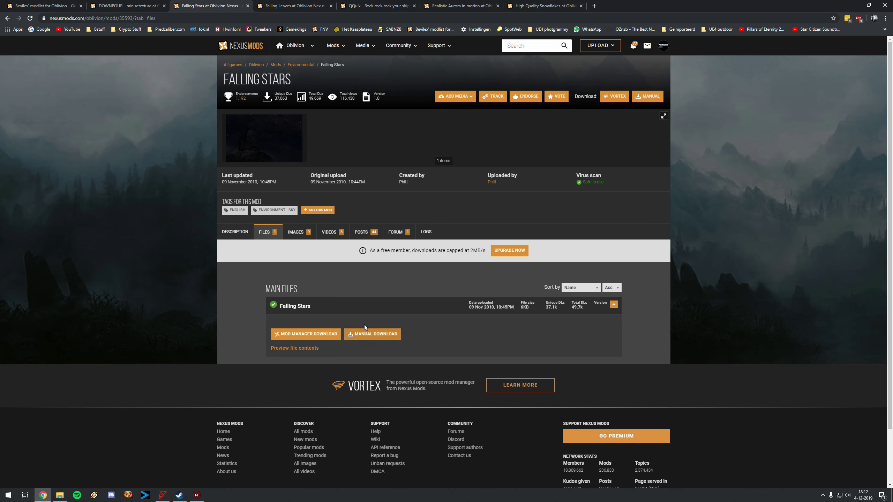
Check the Falling Leaves instructions in the mod list and look at the downloadable files on the Falling Leaves page
{"action": "left_click", "coordinate": [127, 6]}
{"action": "left_click", "coordinate": [42, 6]}
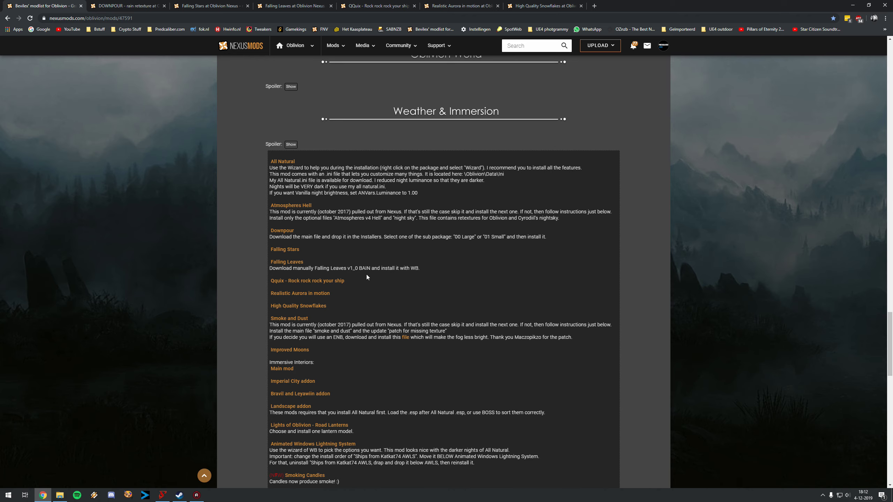
{"action": "left_click", "coordinate": [211, 4]}
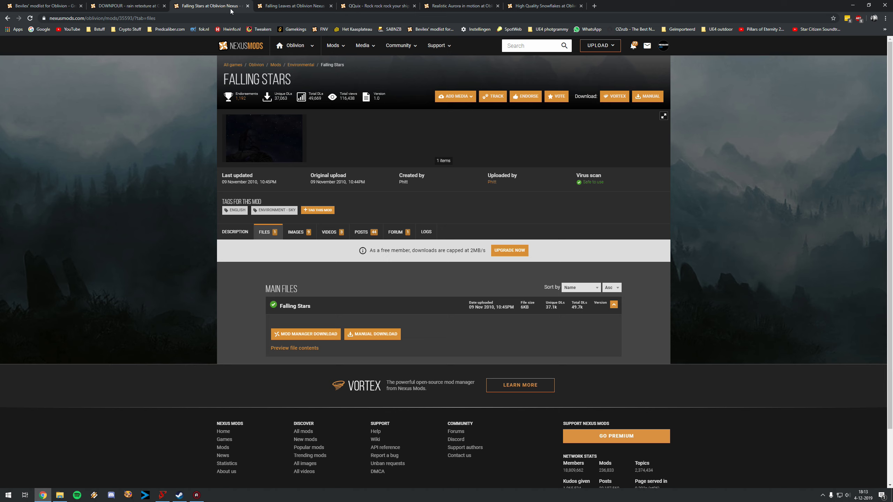
{"action": "left_click", "coordinate": [297, 8]}
{"action": "left_click", "coordinate": [277, 306]}
{"action": "scroll", "coordinate": [317, 293], "scroll_direction": "down", "scroll_amount": 5}
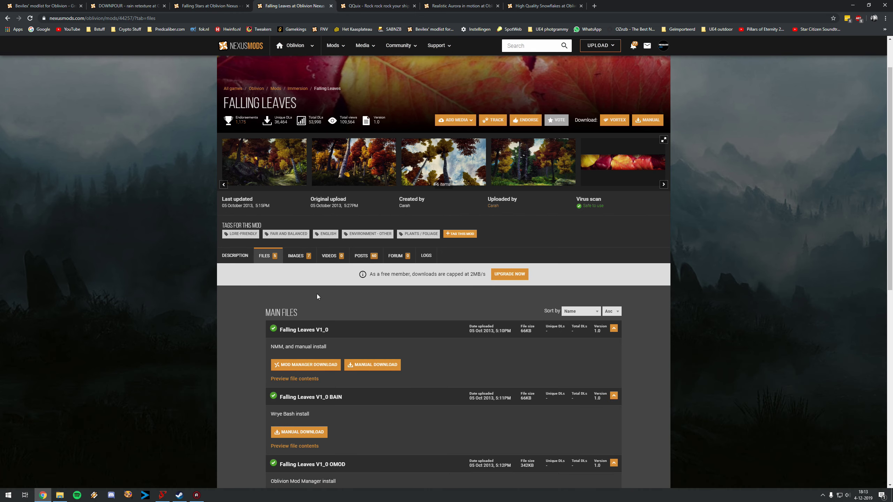
Switch to Wrye Bash, add the 05 Falling Stars-35593-1 archive from the weather folder to the end of its packages, and install it
{"action": "left_click", "coordinate": [60, 495]}
{"action": "left_click", "coordinate": [162, 496]}
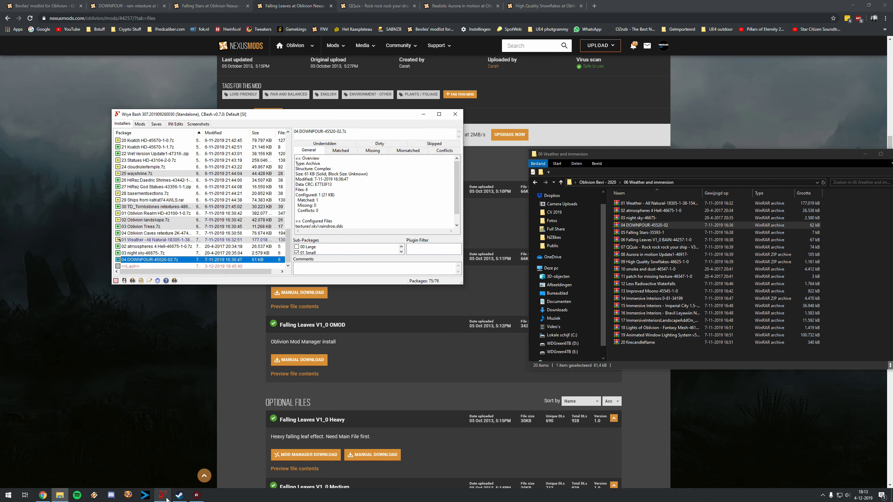
{"action": "left_click_drag", "start_coordinate": [647, 233], "coordinate": [194, 266]}
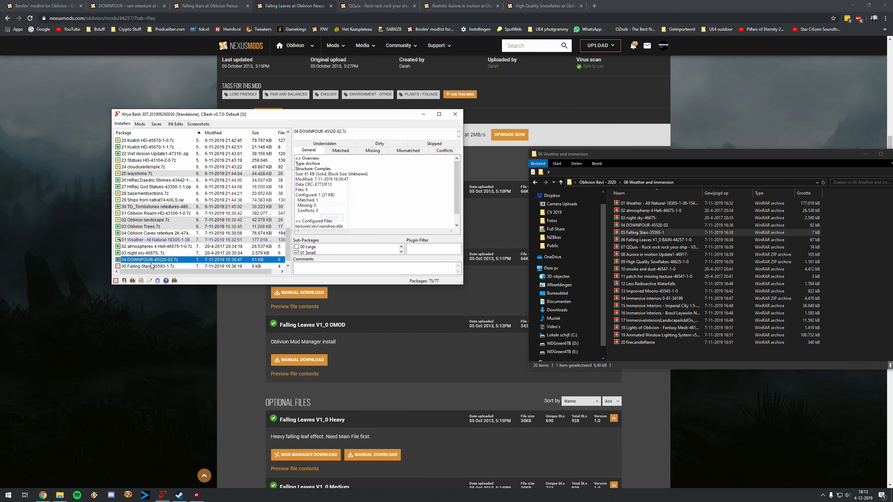
{"action": "right_click", "coordinate": [150, 266]}
{"action": "left_click", "coordinate": [172, 295]}
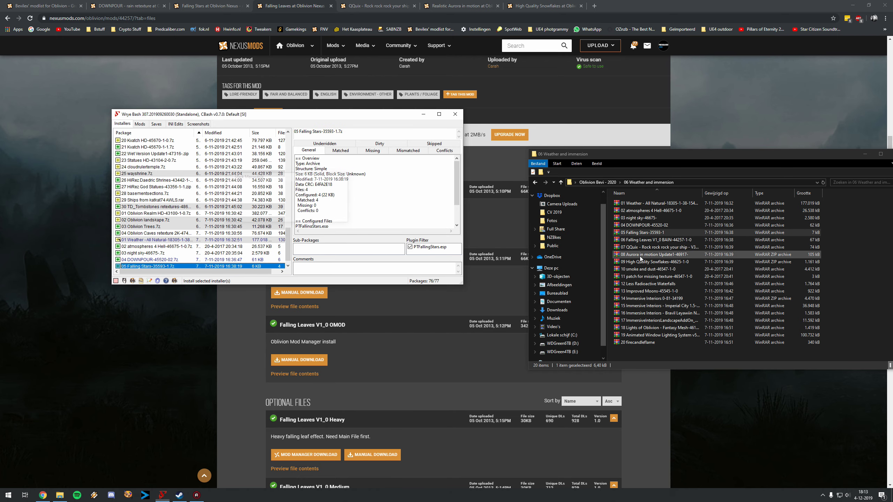
Add the 06 Falling Leaves V1_0 BAIN-44257-1-0 archive to the packages and install it with sub-packages 00 Core Files (Required) and 01 UL Patch Lush Woodlands
{"action": "left_click", "coordinate": [648, 241]}
{"action": "left_click_drag", "start_coordinate": [664, 241], "coordinate": [143, 265]}
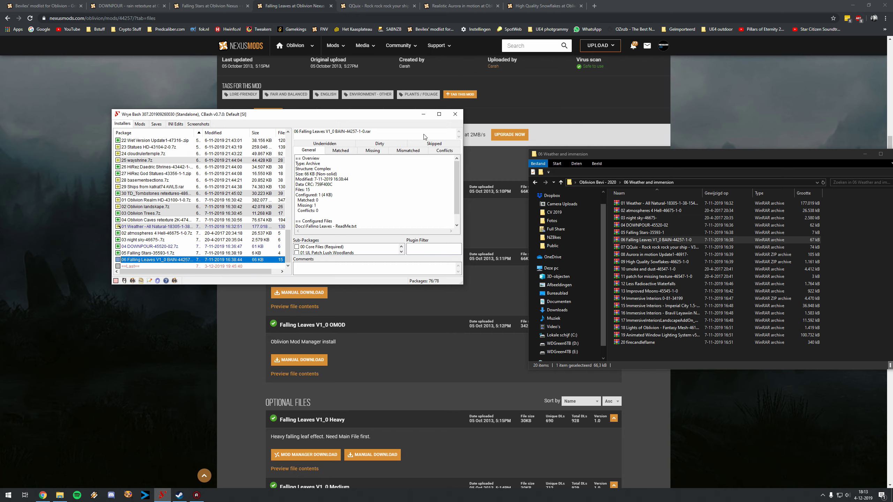
{"action": "left_click", "coordinate": [439, 115]}
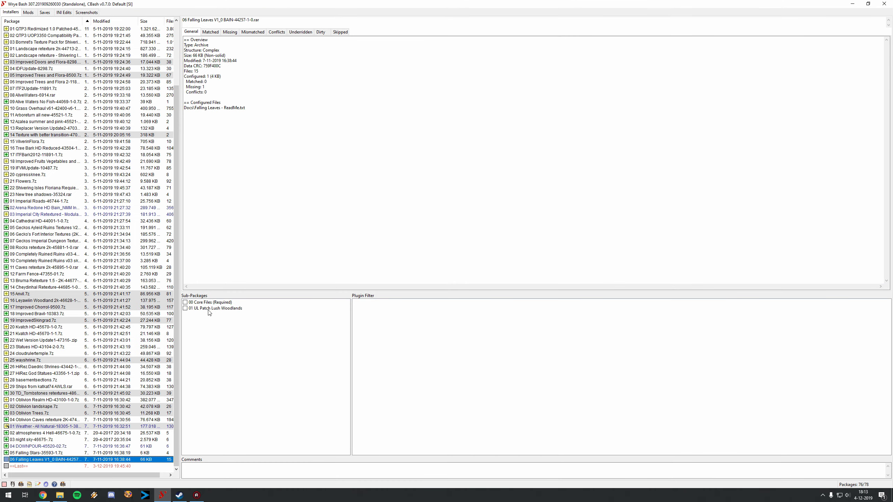
{"action": "left_click", "coordinate": [185, 302]}
{"action": "left_click", "coordinate": [196, 308]}
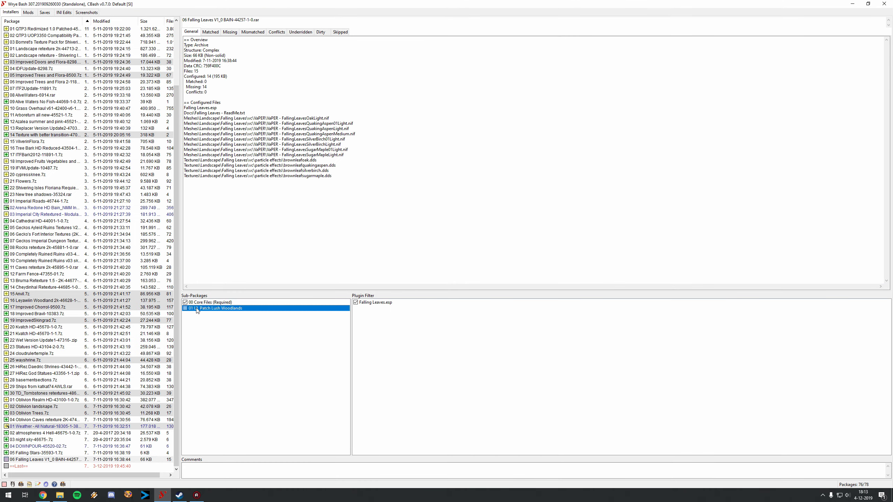
{"action": "left_click", "coordinate": [185, 308]}
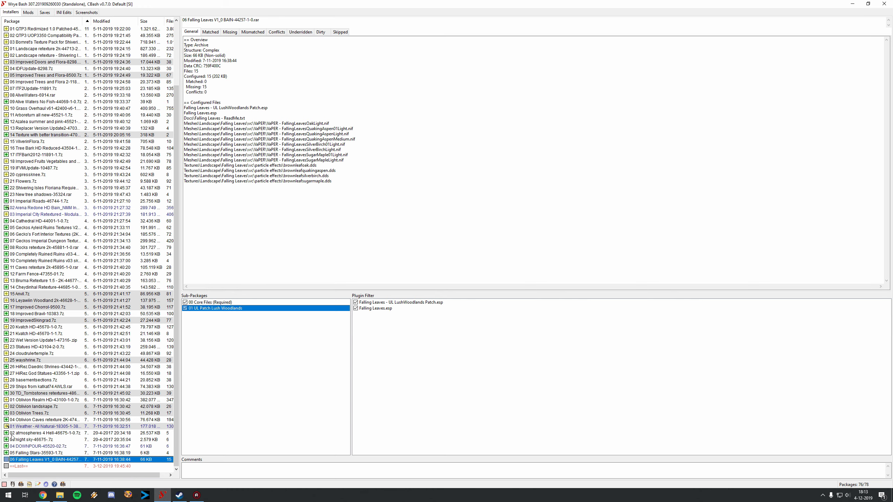
{"action": "right_click", "coordinate": [24, 460]}
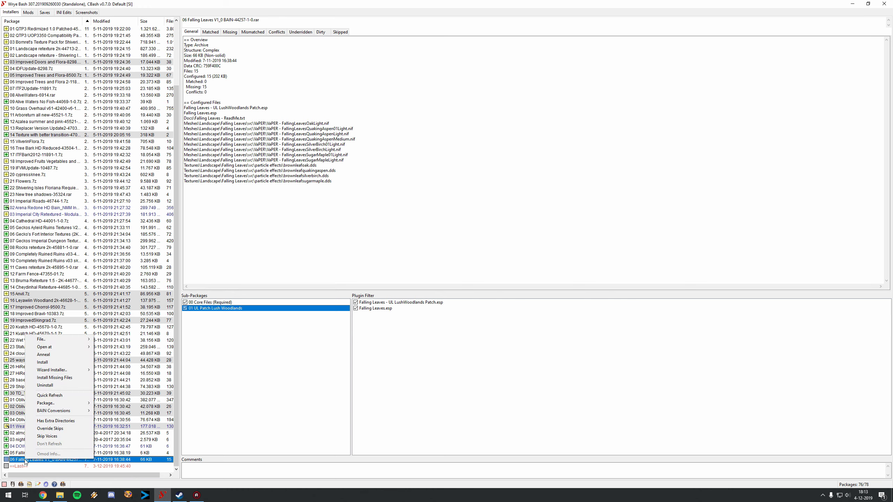
{"action": "left_click", "coordinate": [54, 362]}
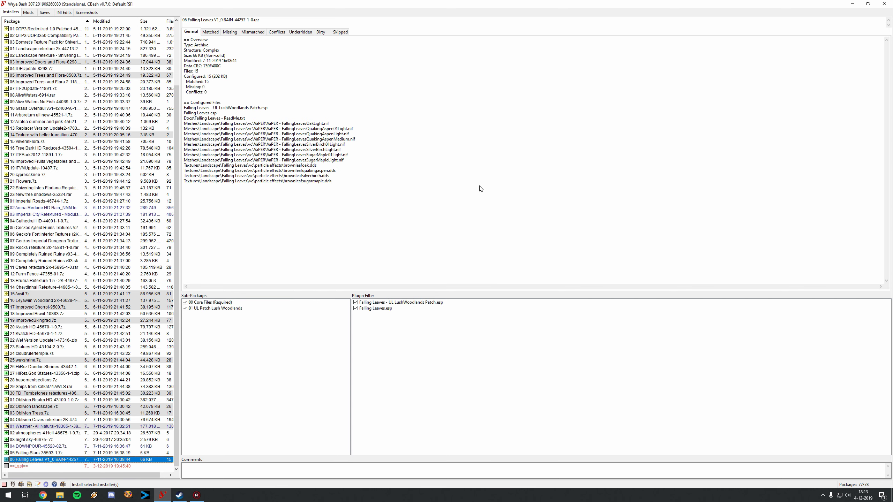
{"action": "double_click", "coordinate": [571, 27]}
{"action": "double_click", "coordinate": [569, 7]}
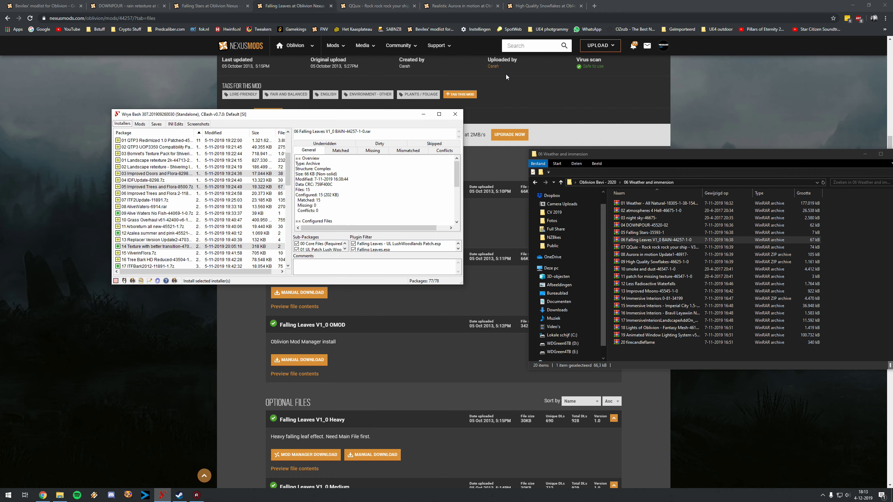
Switch to the browser and look at the files for QQuix - Rock rock rock your ship, Realistic Aurora in motion and High Quality Snowflakes
{"action": "left_click", "coordinate": [135, 330]}
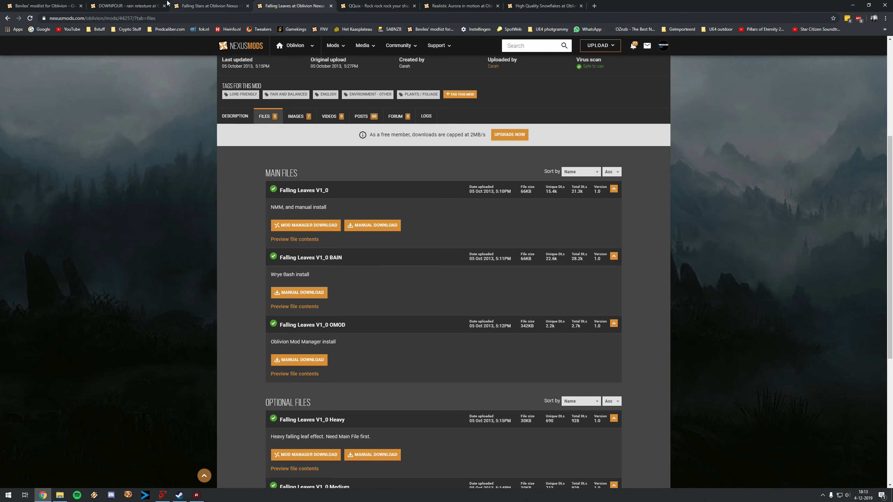
{"action": "left_click", "coordinate": [377, 5]}
{"action": "left_click", "coordinate": [274, 231]}
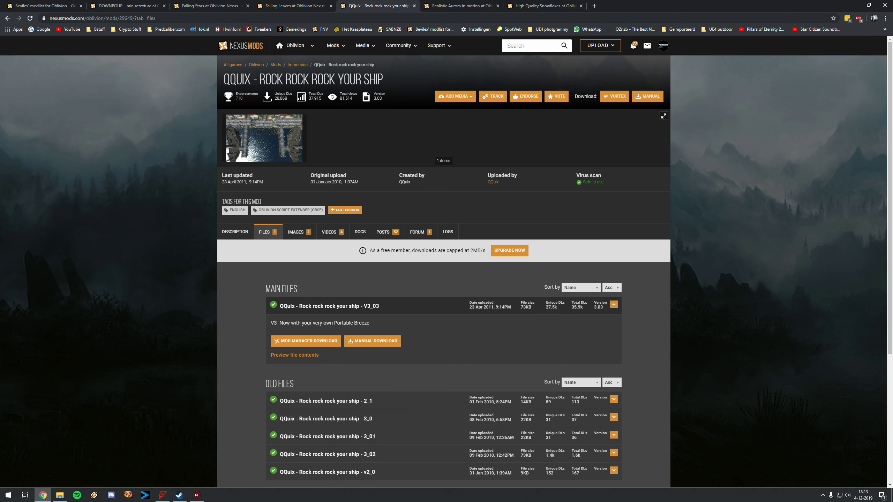
{"action": "left_click", "coordinate": [459, 6]}
{"action": "left_click", "coordinate": [273, 305]}
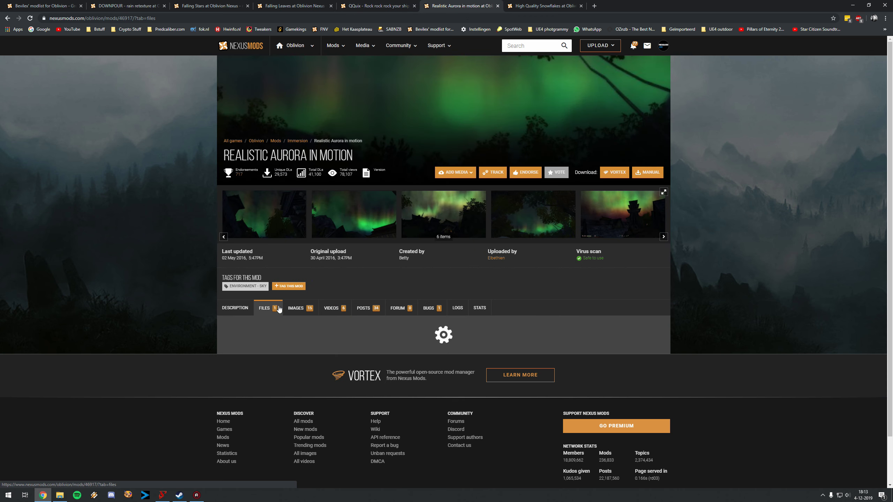
{"action": "scroll", "coordinate": [337, 368], "scroll_direction": "down", "scroll_amount": 5}
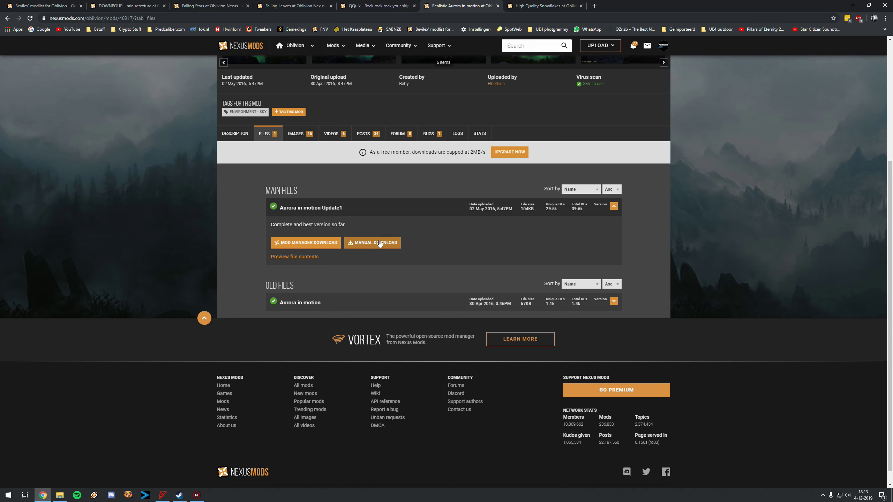
{"action": "left_click", "coordinate": [551, 5]}
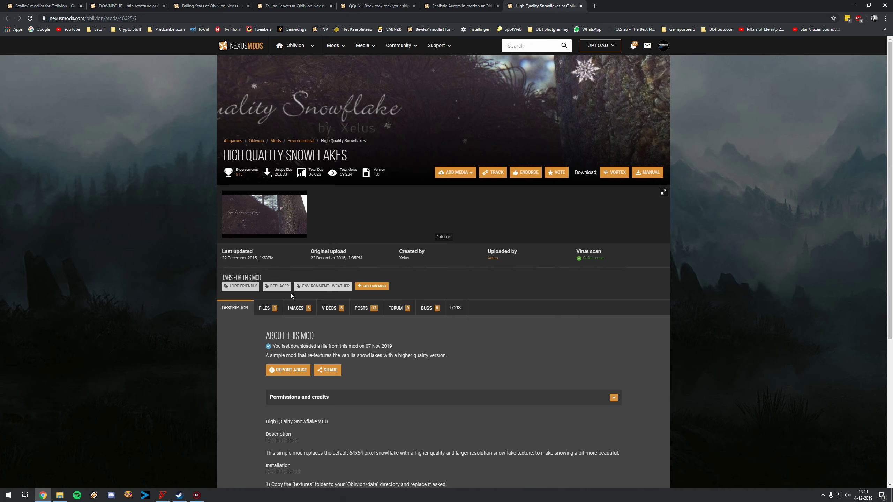
{"action": "left_click", "coordinate": [267, 308]}
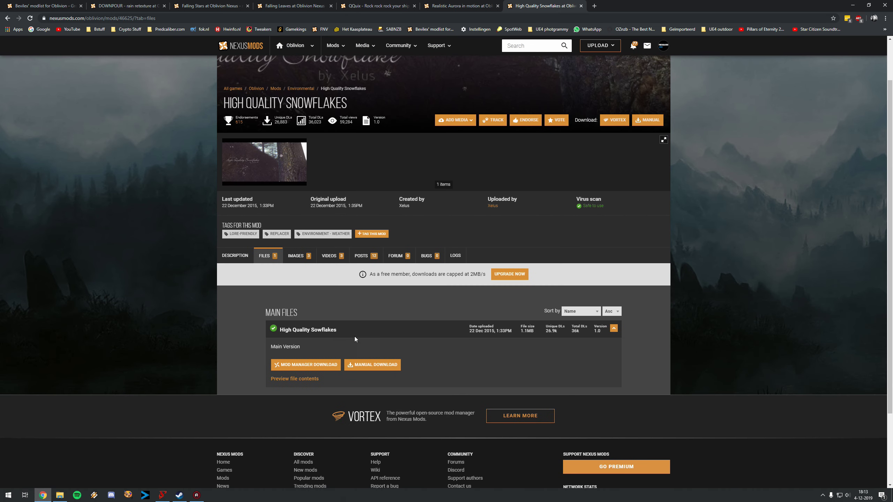
{"action": "left_click", "coordinate": [48, 4]}
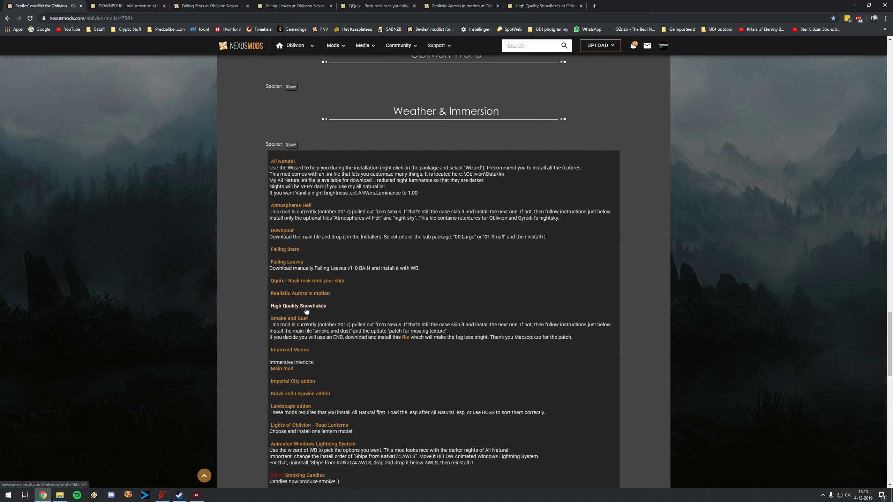
Switch to Wrye Bash and arrange its window side by side with the 06 Weather and immersion folder
{"action": "left_click", "coordinate": [162, 495]}
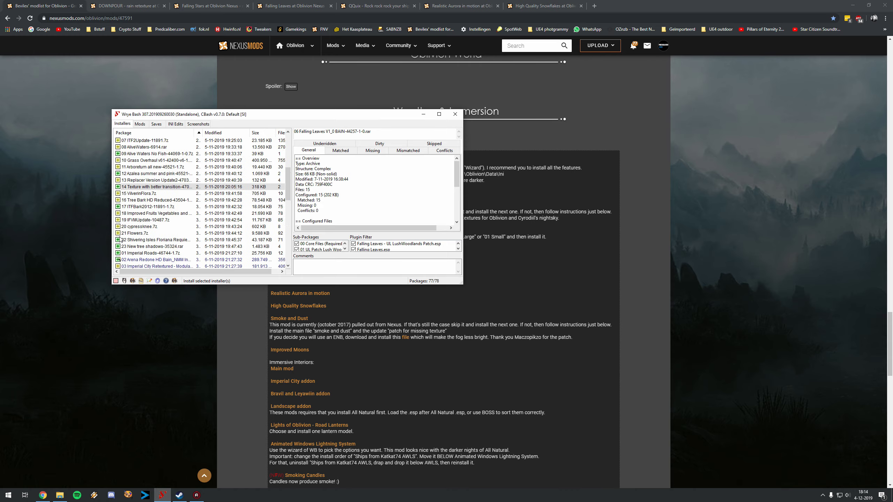
{"action": "scroll", "coordinate": [120, 240], "scroll_direction": "down", "scroll_amount": 6}
{"action": "scroll", "coordinate": [164, 235], "scroll_direction": "down", "scroll_amount": 12}
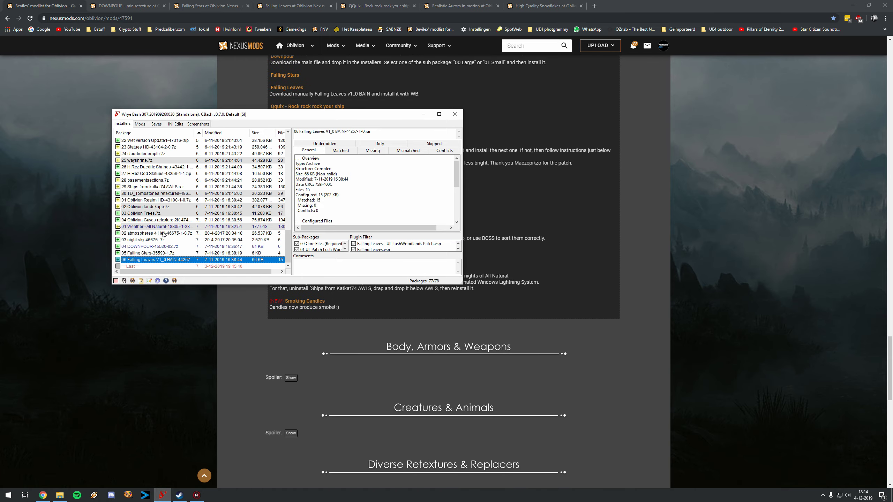
{"action": "double_click", "coordinate": [243, 111]}
{"action": "left_click_drag", "start_coordinate": [330, 4], "coordinate": [1, 70]}
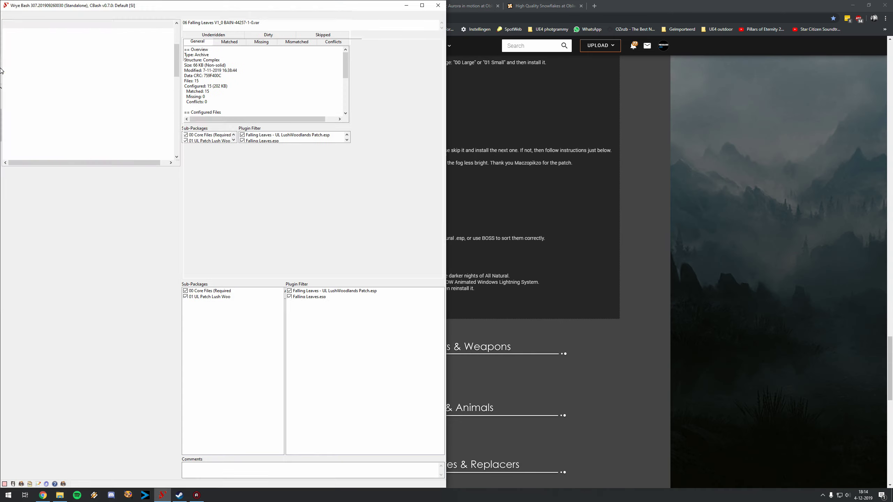
{"action": "left_click", "coordinate": [696, 144]}
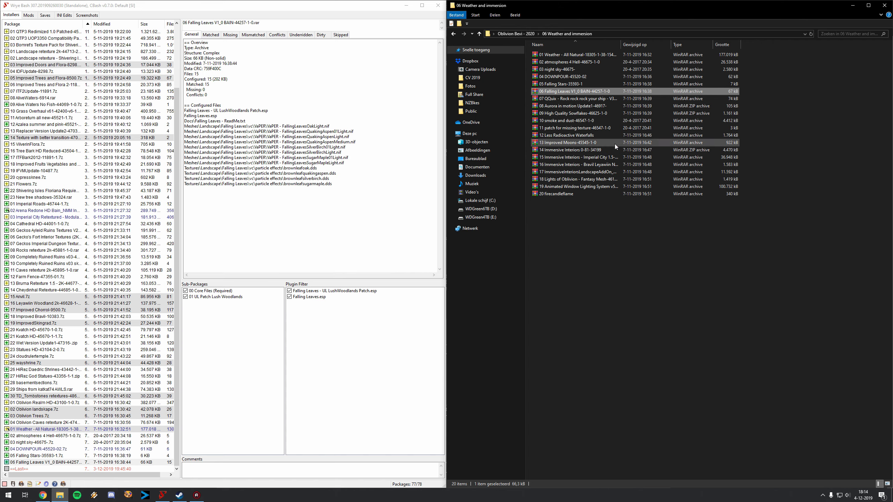
Add the 07 QQuix, 08 Aurora in motion Update1 and 09 High Quality Sowflakes archives to the end of the Wrye Bash packages
{"action": "left_click_drag", "start_coordinate": [590, 99], "coordinate": [50, 466]}
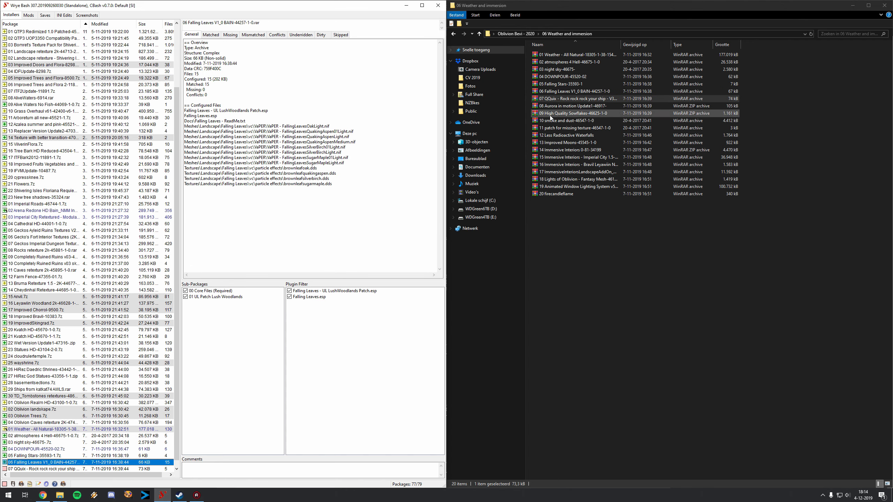
{"action": "left_click", "coordinate": [566, 104]}
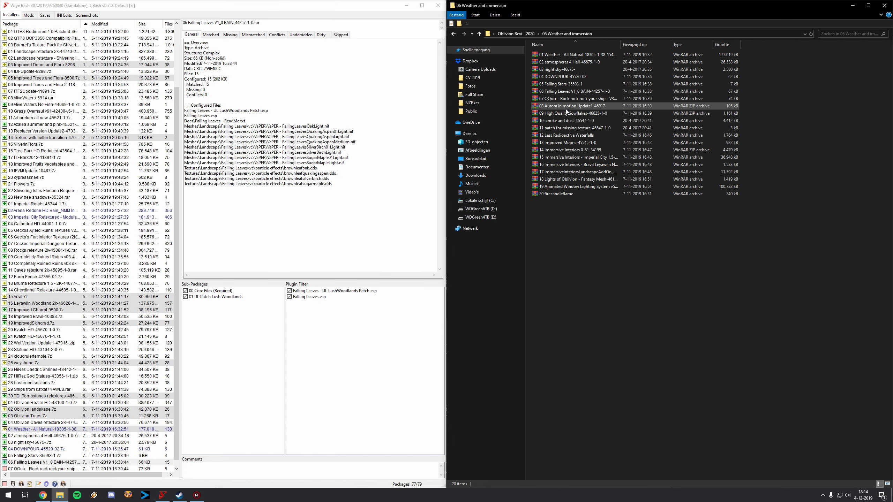
{"action": "left_click", "coordinate": [560, 113], "text": "shift"}
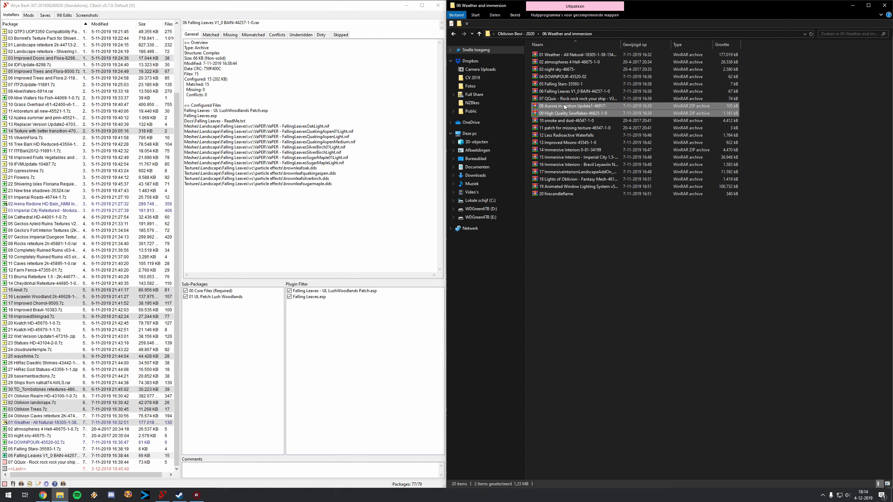
{"action": "left_click_drag", "start_coordinate": [566, 107], "coordinate": [18, 473]}
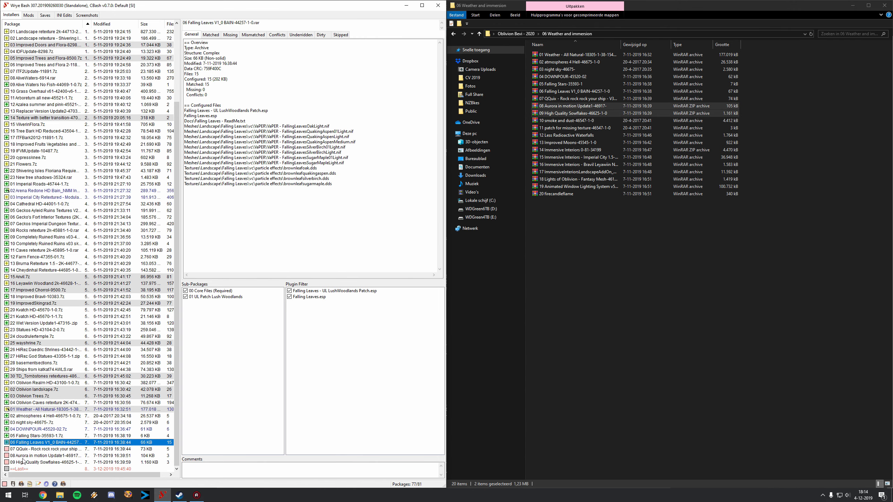
Install the 07 QQuix - Rock rock rock your ship, 08 Aurora in motion Update1 and 09 High Quality Sowflakes packages
{"action": "right_click", "coordinate": [22, 450]}
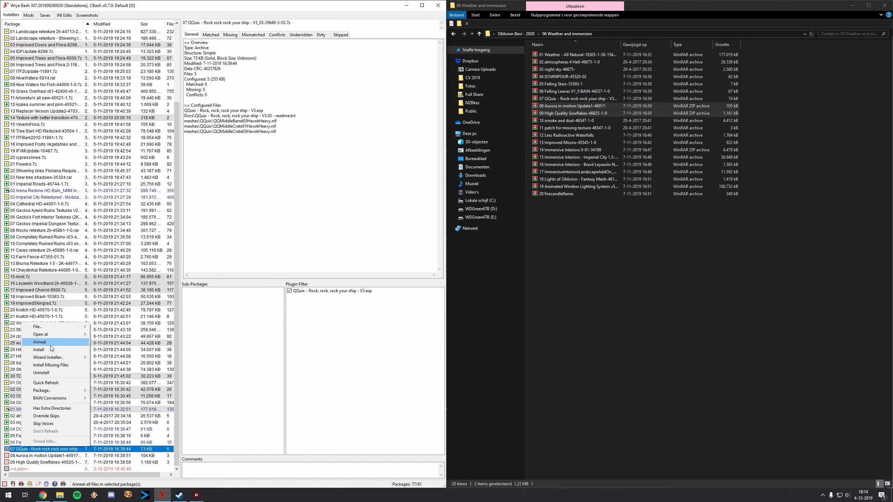
{"action": "left_click", "coordinate": [39, 349]}
{"action": "left_click", "coordinate": [41, 456]}
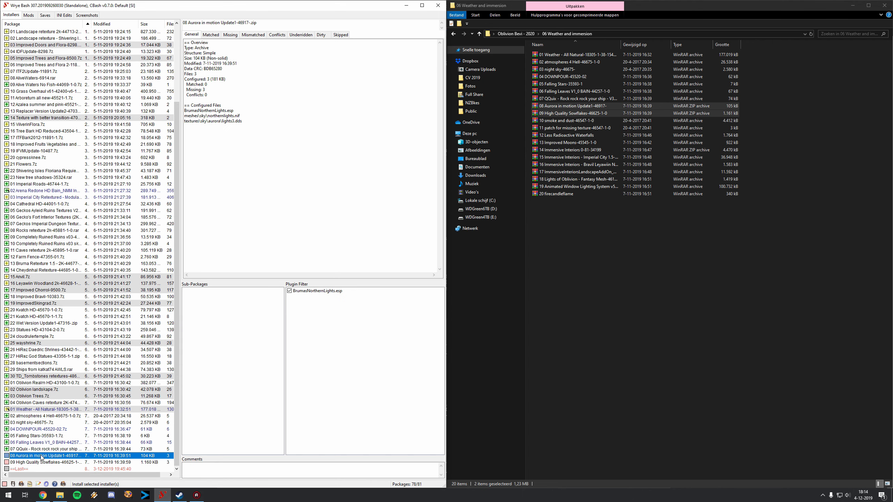
{"action": "right_click", "coordinate": [41, 456]}
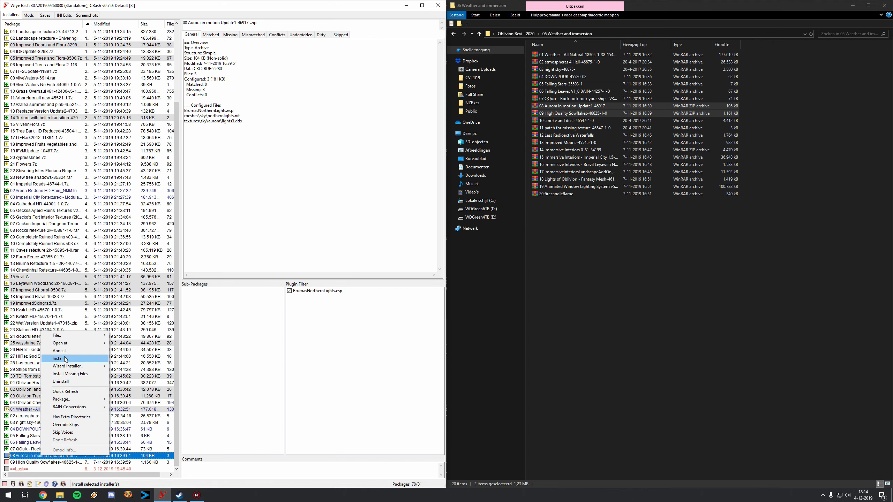
{"action": "left_click", "coordinate": [65, 359]}
{"action": "left_click", "coordinate": [47, 462]}
{"action": "right_click", "coordinate": [47, 462]}
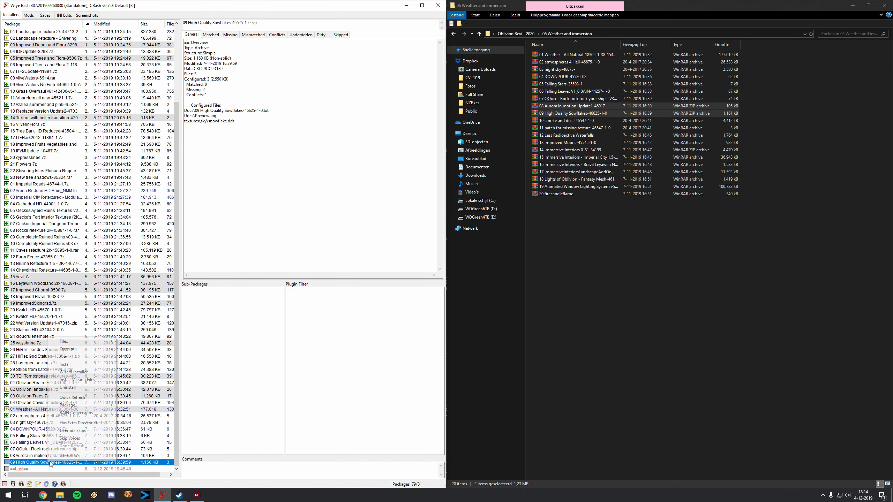
{"action": "left_click", "coordinate": [75, 365]}
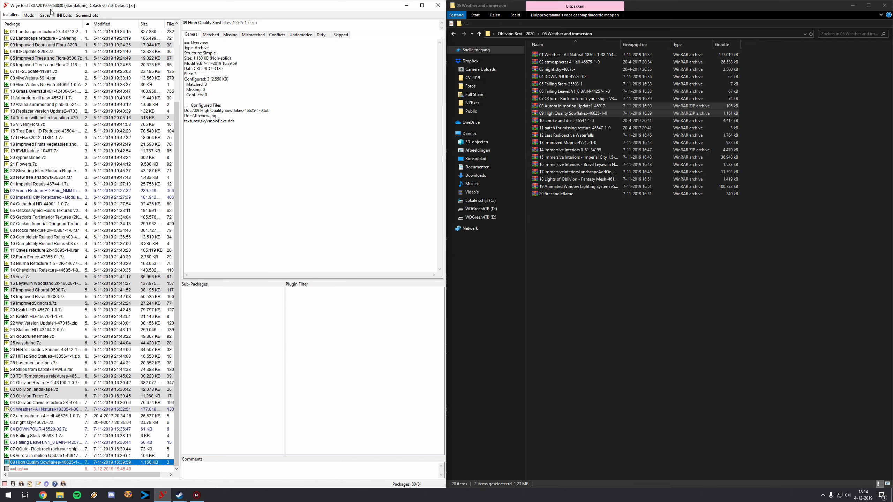
{"action": "left_click", "coordinate": [18, 15]}
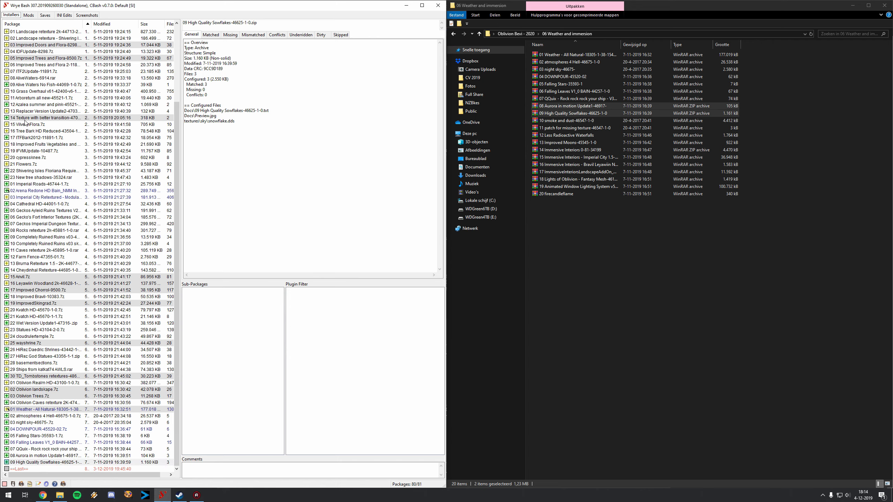
Switch to the browser's Weather & Immersion mod list and place the 06 Weather and immersion folder window over it
{"action": "left_click", "coordinate": [49, 495]}
{"action": "scroll", "coordinate": [281, 327], "scroll_direction": "up", "scroll_amount": 3}
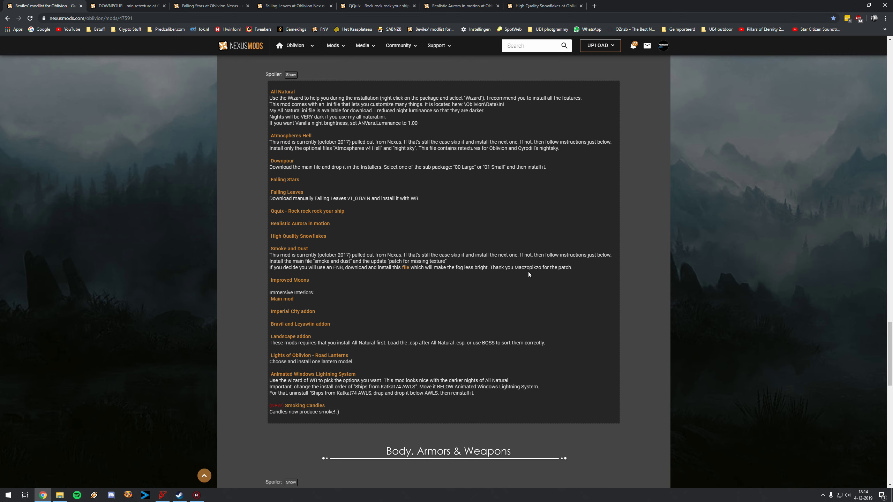
{"action": "left_click", "coordinate": [59, 495]}
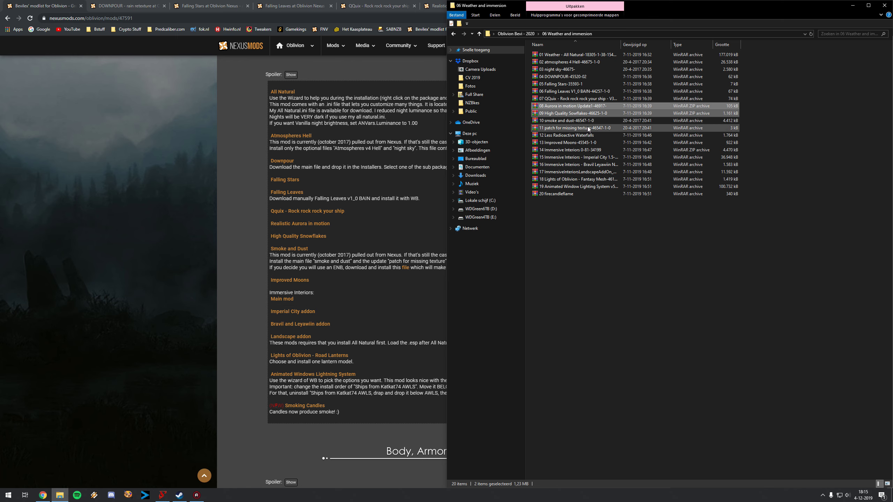
{"action": "left_click", "coordinate": [578, 121]}
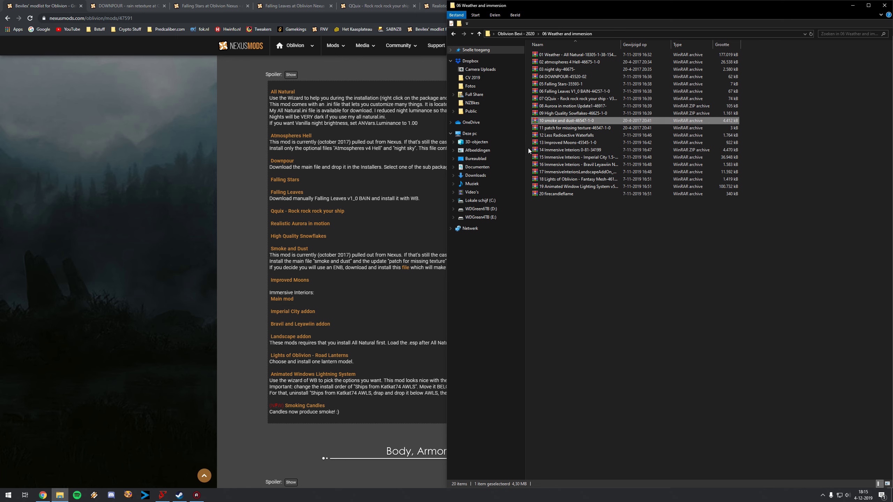
{"action": "left_click_drag", "start_coordinate": [631, 5], "coordinate": [653, 106]}
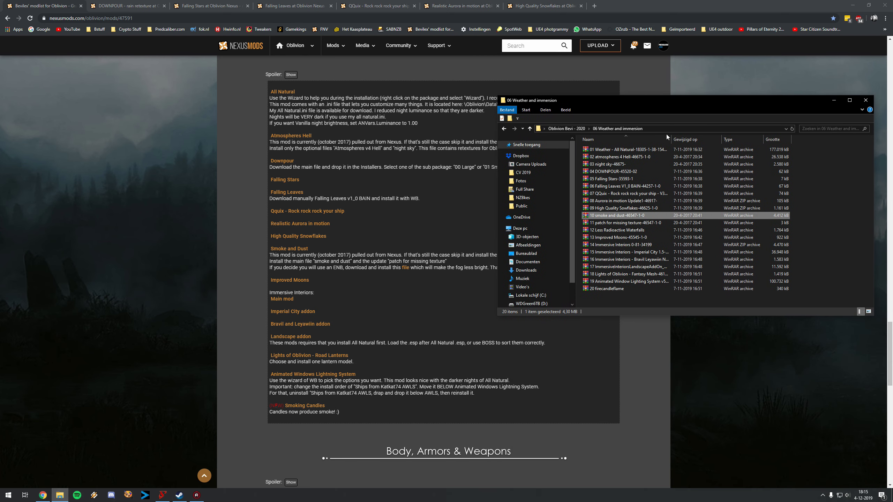
Add the 10 smoke and dust, 11 patch for missing texture and 12 Less Radioactive Waterfalls archives to the end of the Wrye Bash packages
{"action": "left_click", "coordinate": [605, 217]}
{"action": "left_click", "coordinate": [601, 233], "text": "shift"}
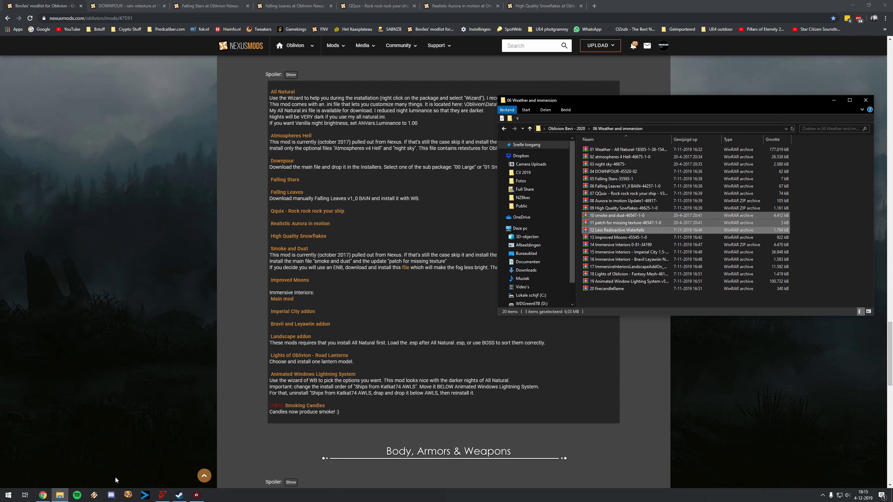
{"action": "left_click", "coordinate": [162, 495]}
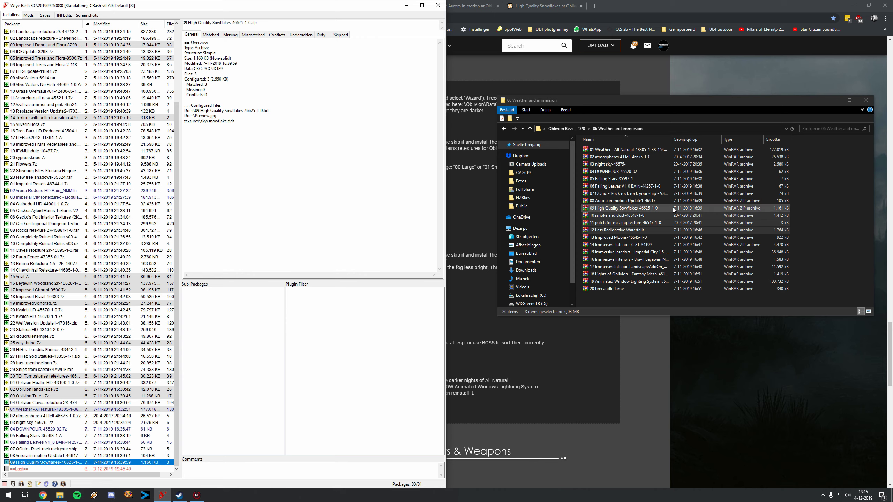
{"action": "left_click_drag", "start_coordinate": [618, 215], "coordinate": [41, 439]}
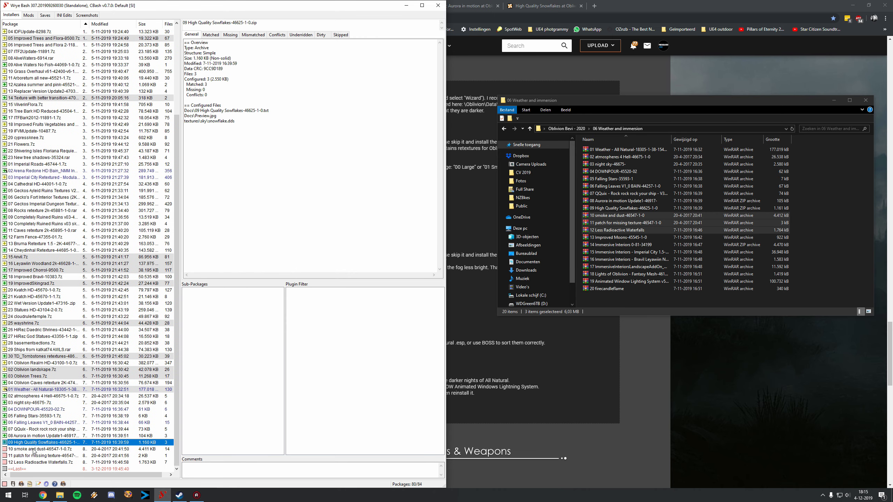
Install the 10 smoke and dust, 11 patch for missing texture and 12 Less Radioactive Waterfalls packages
{"action": "right_click", "coordinate": [34, 450]}
{"action": "left_click", "coordinate": [45, 352]}
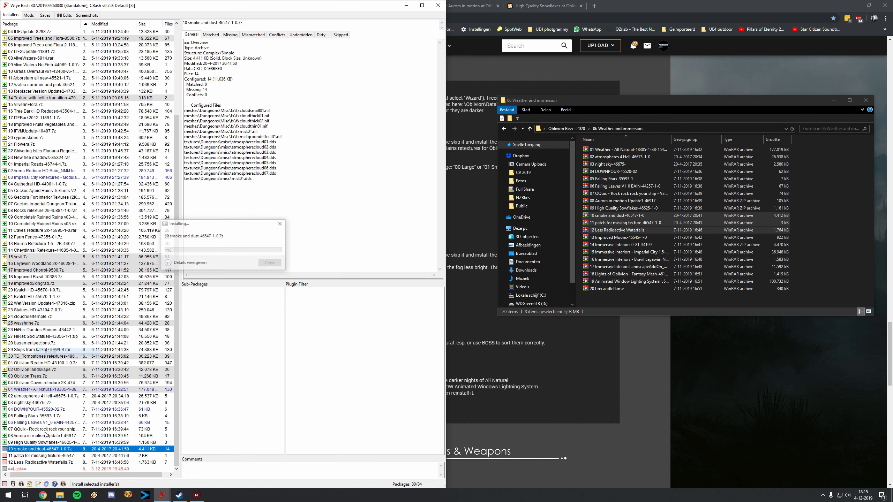
{"action": "right_click", "coordinate": [36, 456]}
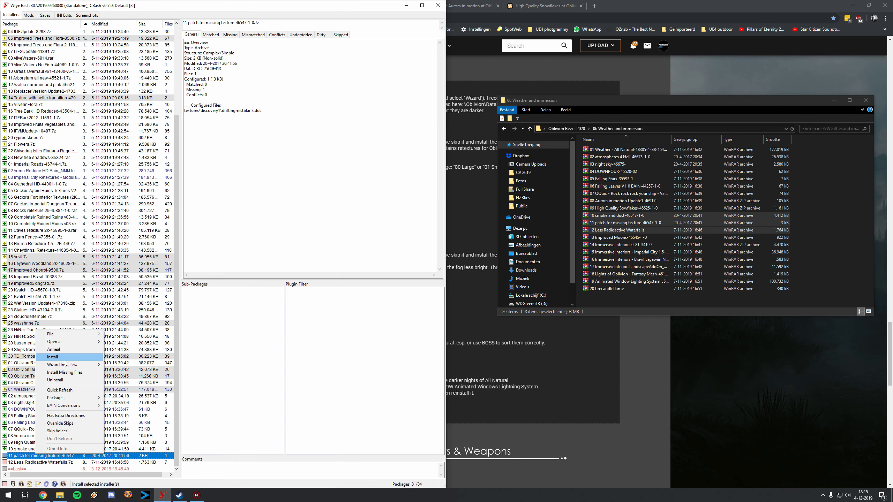
{"action": "left_click", "coordinate": [66, 358]}
{"action": "right_click", "coordinate": [38, 462]}
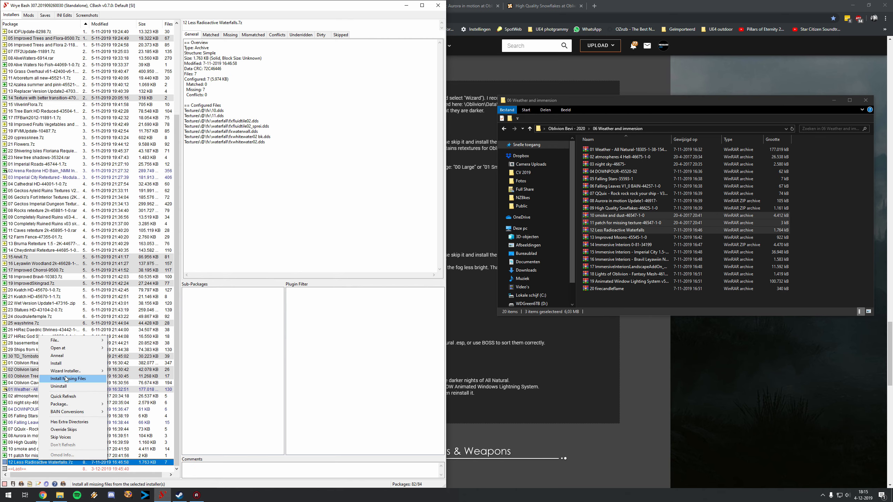
{"action": "left_click", "coordinate": [66, 363]}
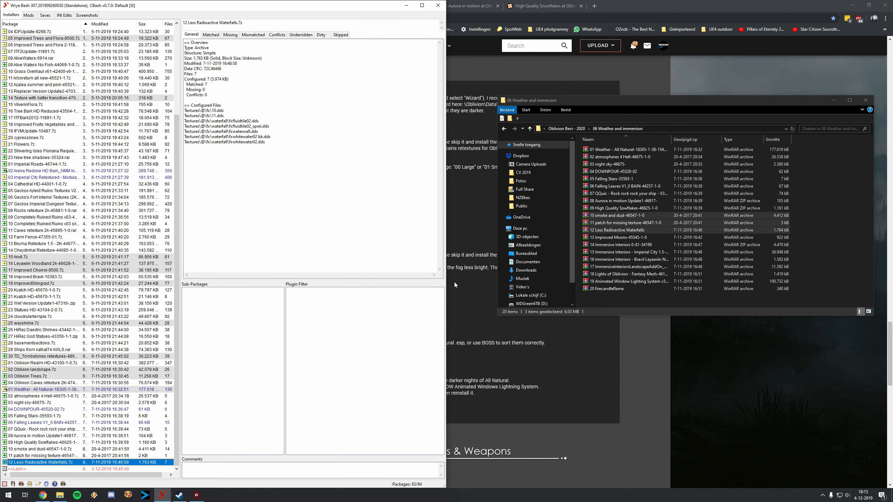
Switch to the browser and close all the mod pages except the Oblivion mod list
{"action": "left_click", "coordinate": [606, 344]}
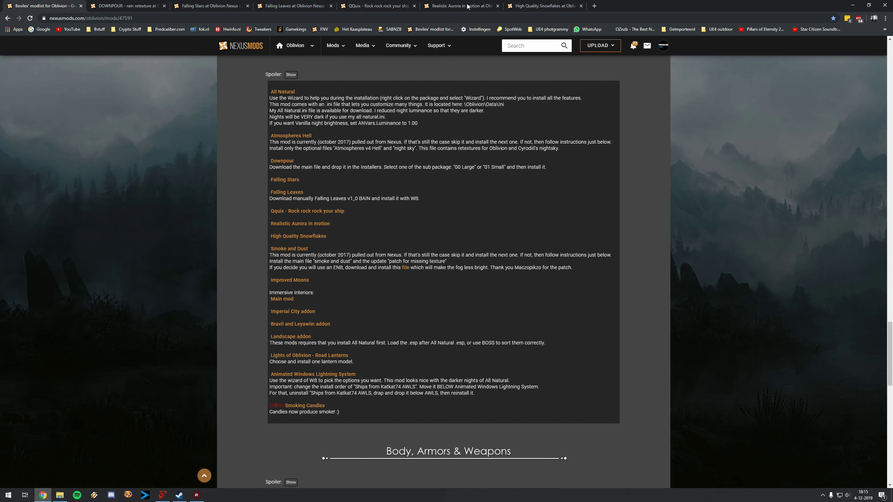
{"action": "left_click", "coordinate": [164, 7]}
{"action": "left_click", "coordinate": [155, 6]}
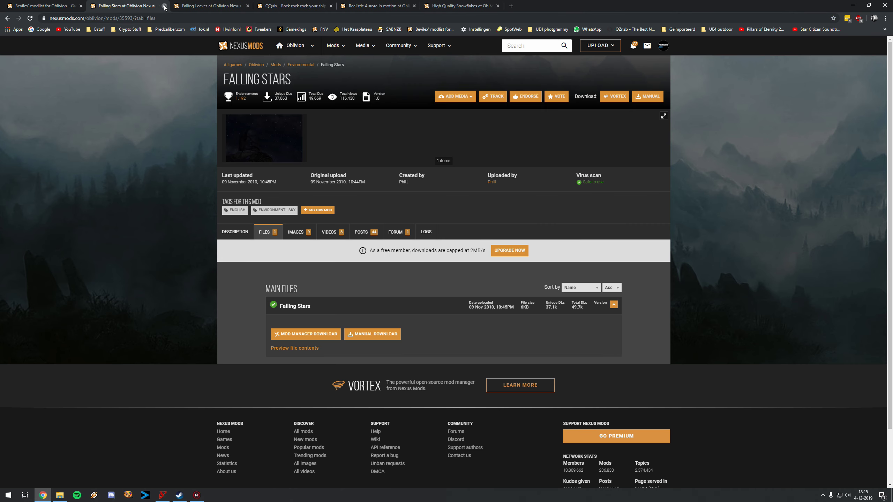
{"action": "left_click", "coordinate": [164, 6]}
{"action": "left_click", "coordinate": [164, 6]}
{"action": "left_click", "coordinate": [164, 6]}
{"action": "left_click", "coordinate": [164, 6]}
{"action": "left_click", "coordinate": [165, 6]}
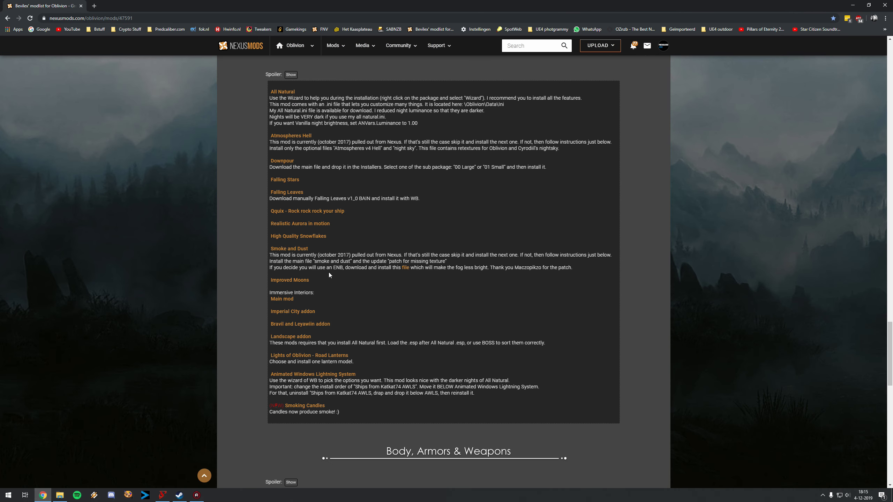
Open the Improved Moons, Immersive Interiors main mod and Imperial City addon links from the mod list in new tabs
{"action": "right_click", "coordinate": [291, 281]}
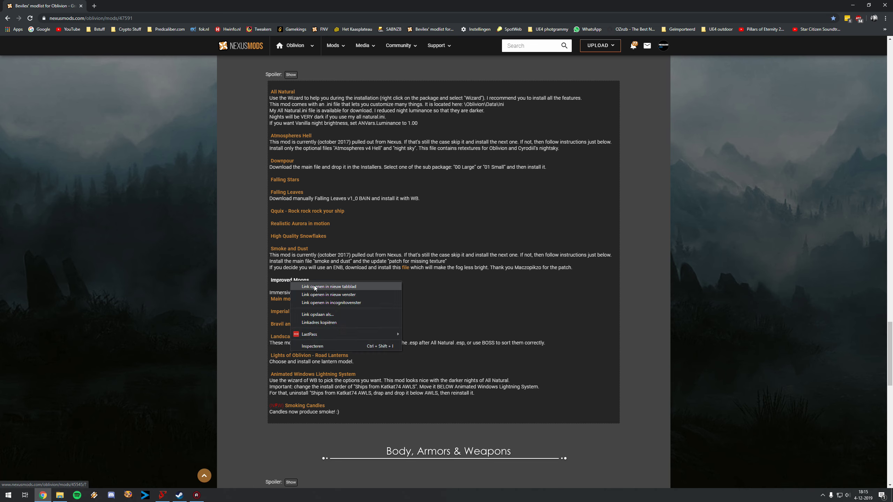
{"action": "left_click", "coordinate": [315, 286]}
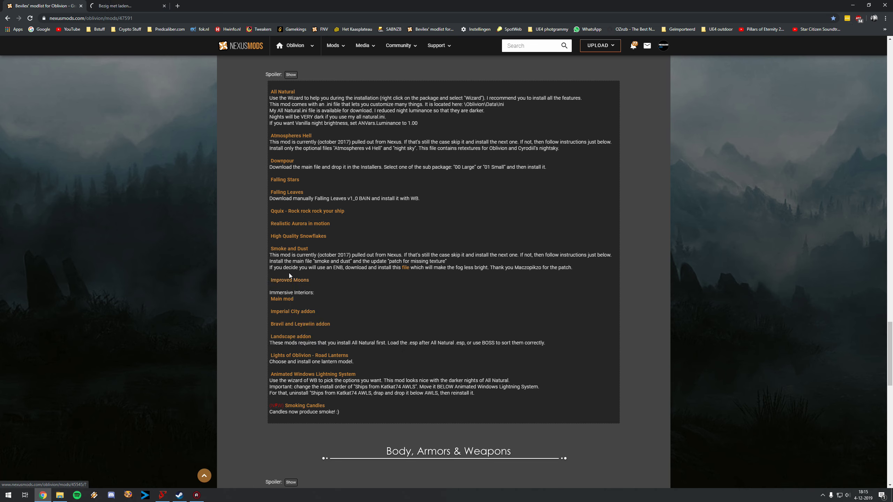
{"action": "right_click", "coordinate": [289, 299]}
{"action": "left_click", "coordinate": [314, 304]}
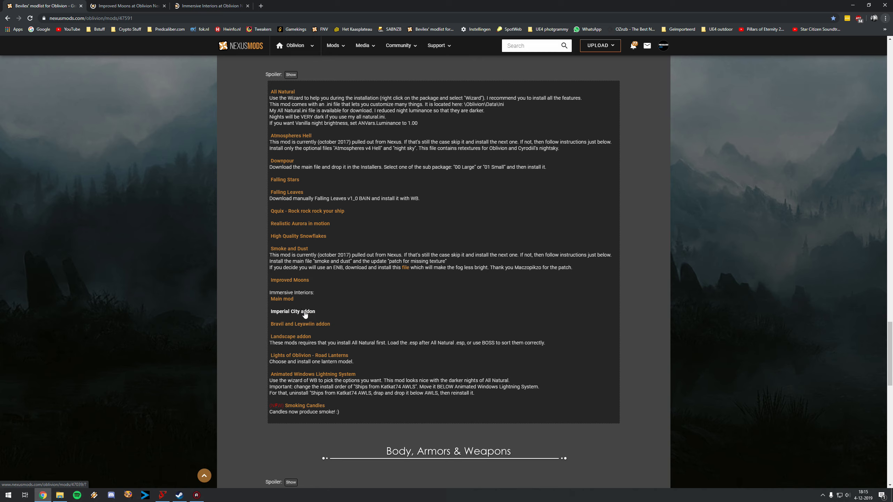
{"action": "right_click", "coordinate": [306, 315]}
{"action": "left_click", "coordinate": [323, 317]}
Open the Bravil and Leyawiin addon, Landscape addon and Lights of Oblivion - Road Lanterns links in new tabs
{"action": "right_click", "coordinate": [303, 324]}
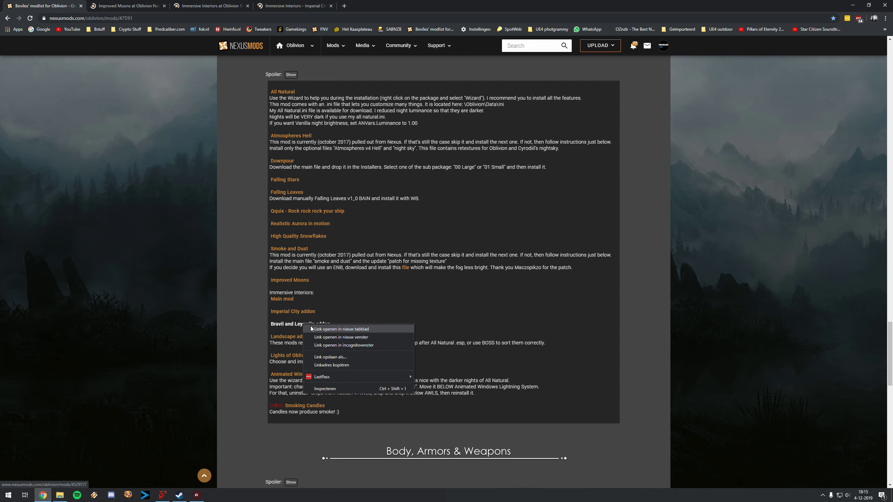
{"action": "left_click", "coordinate": [321, 328]}
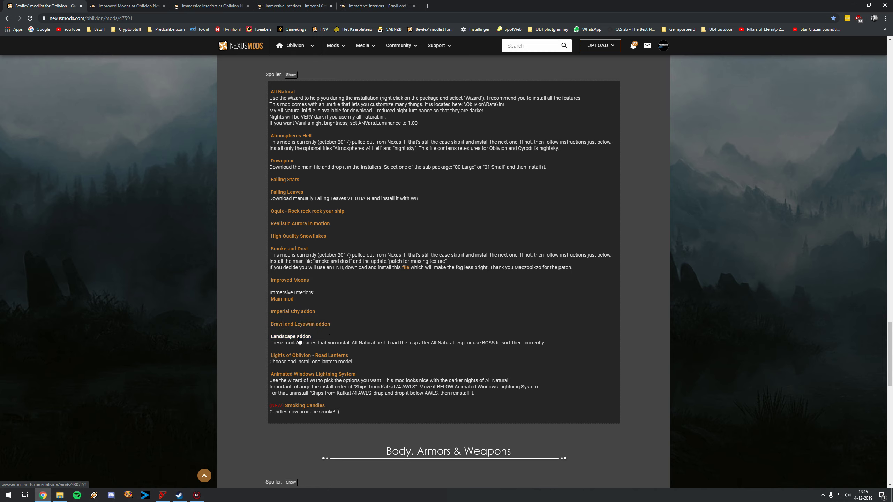
{"action": "right_click", "coordinate": [300, 337]}
{"action": "left_click", "coordinate": [318, 342]}
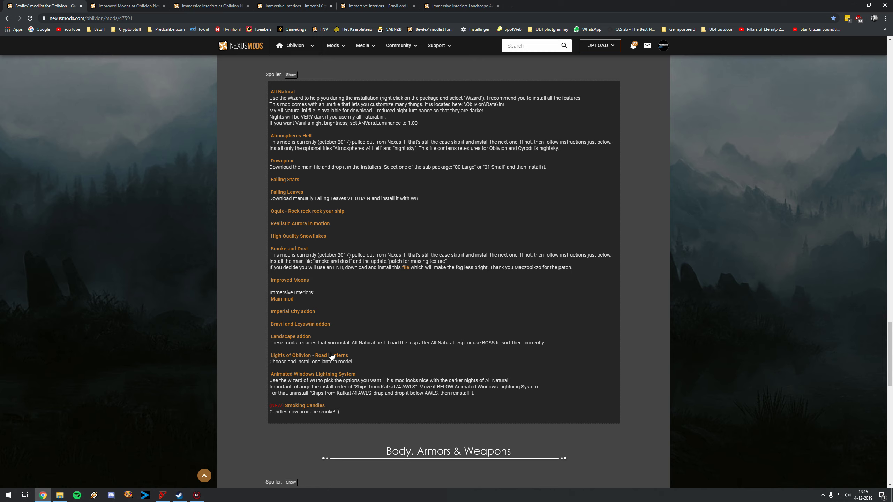
{"action": "right_click", "coordinate": [346, 356]}
{"action": "left_click", "coordinate": [355, 361]}
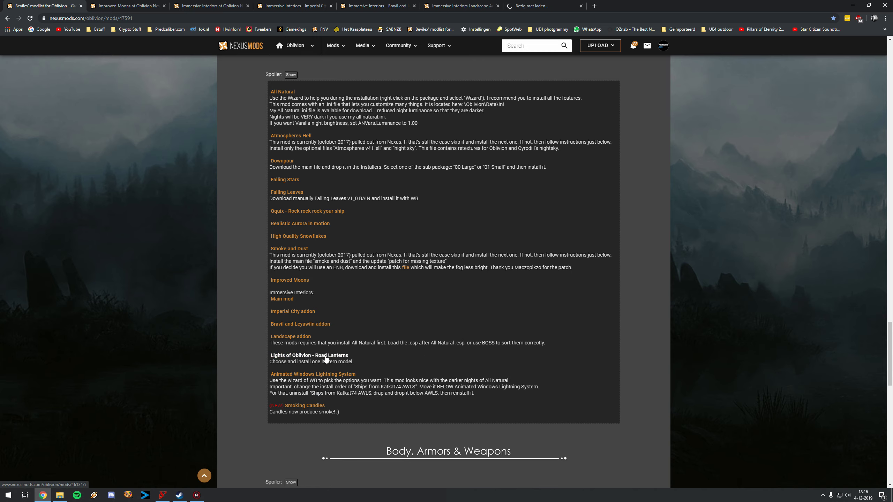
View the Animated Windows Lightning System page in a new tab, close it and return to the mod list
{"action": "scroll", "coordinate": [322, 360], "scroll_direction": "down", "scroll_amount": 3}
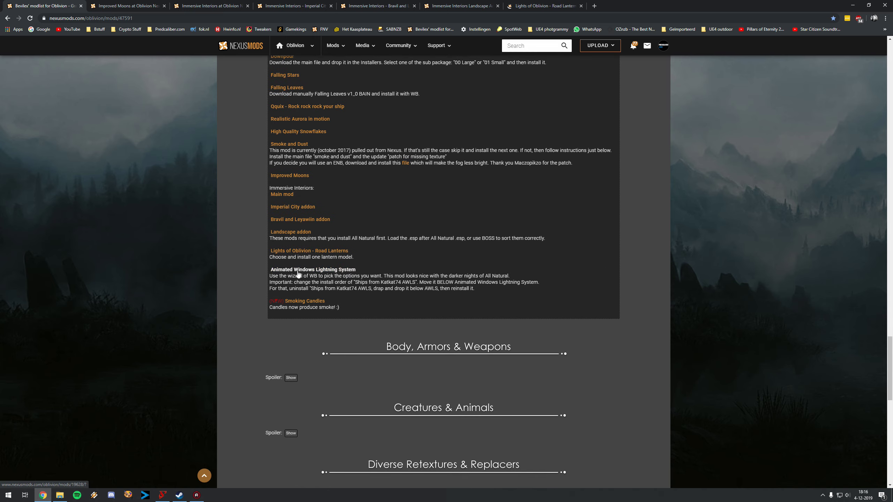
{"action": "right_click", "coordinate": [298, 272]}
{"action": "left_click", "coordinate": [319, 278]}
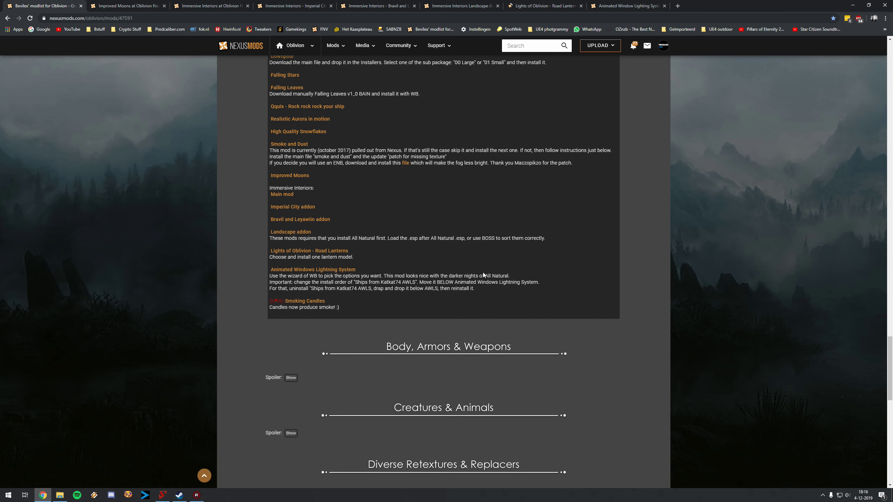
{"action": "left_click", "coordinate": [648, 10]}
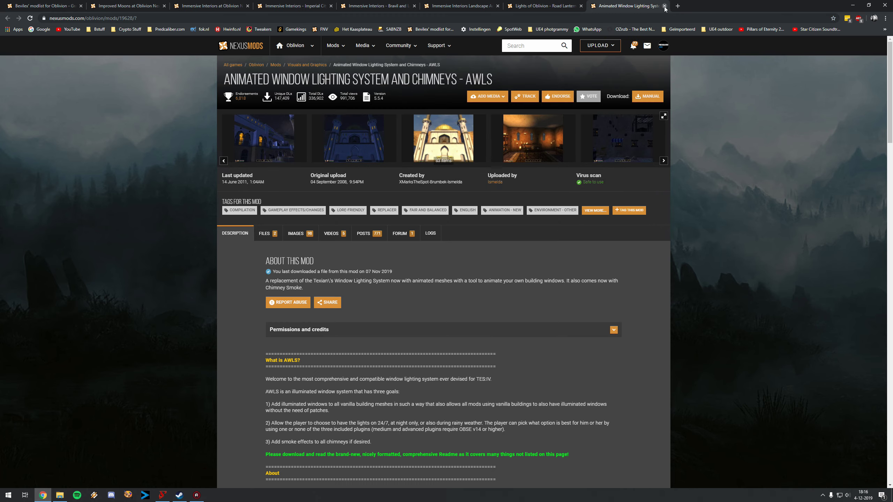
{"action": "left_click", "coordinate": [665, 6]}
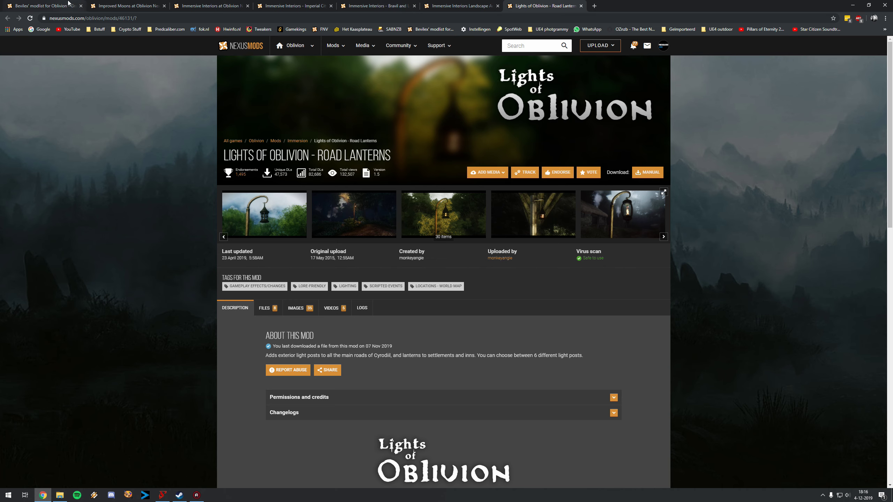
{"action": "left_click", "coordinate": [66, 5]}
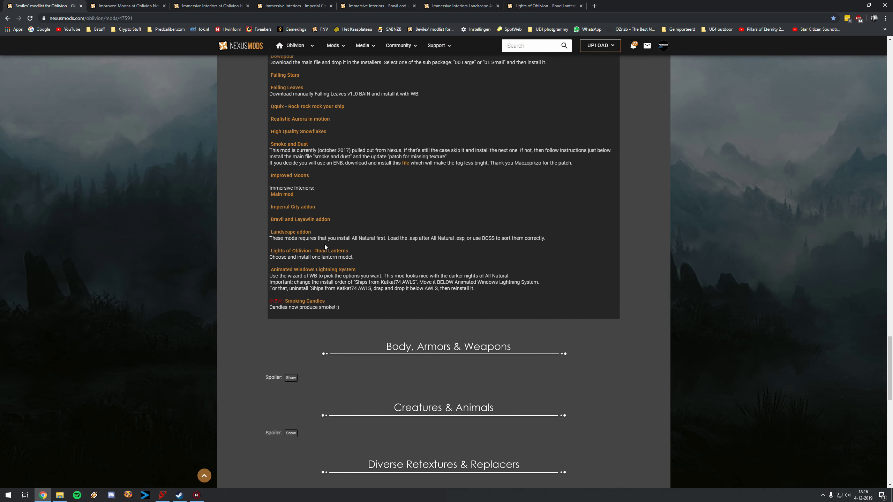
Check the Weather & Immersion list and bring Wrye Bash and the 06 Weather and immersion folder to the front
{"action": "scroll", "coordinate": [306, 190], "scroll_direction": "up", "scroll_amount": 2}
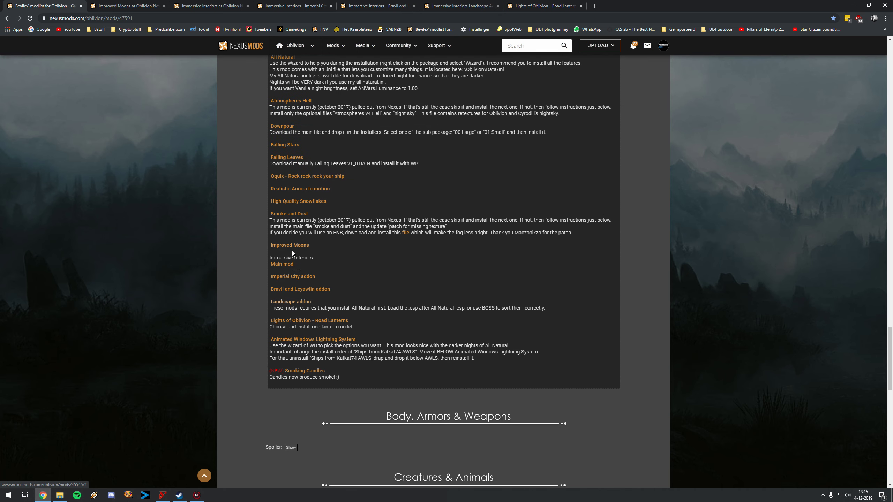
{"action": "scroll", "coordinate": [302, 238], "scroll_direction": "up", "scroll_amount": 3}
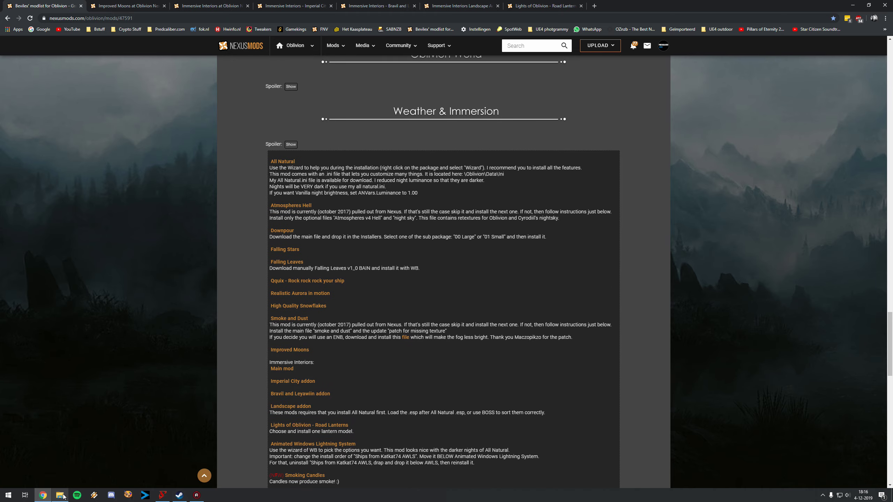
{"action": "left_click", "coordinate": [162, 495]}
{"action": "left_click", "coordinate": [58, 497]}
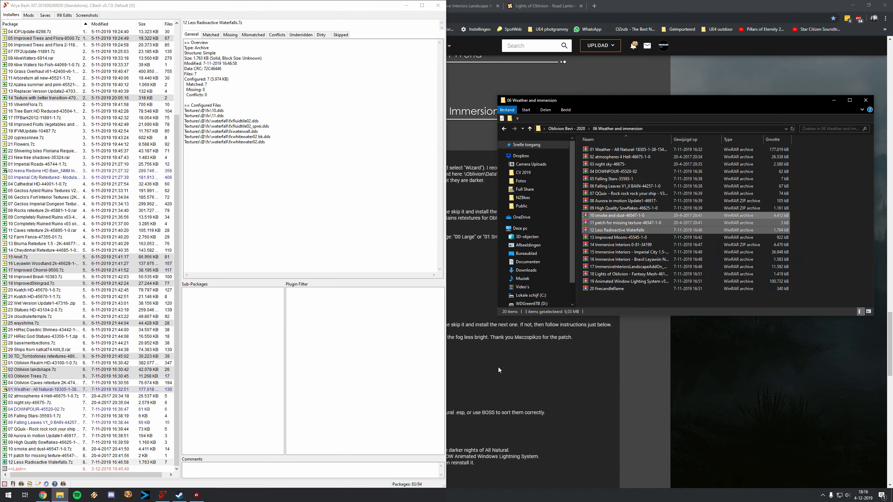
Add the archives 13 Improved Moons through 17 ImmersiveInteriorsLandscapeAddOn from the 06 Weather and immersion folder to the end of the Wrye Bash Installers list
{"action": "left_click", "coordinate": [619, 237]}
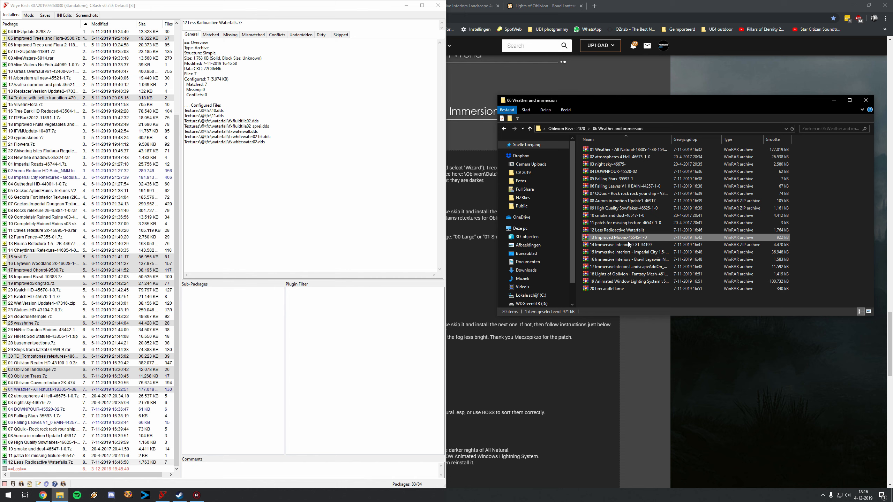
{"action": "left_click", "coordinate": [637, 267], "text": "shift"}
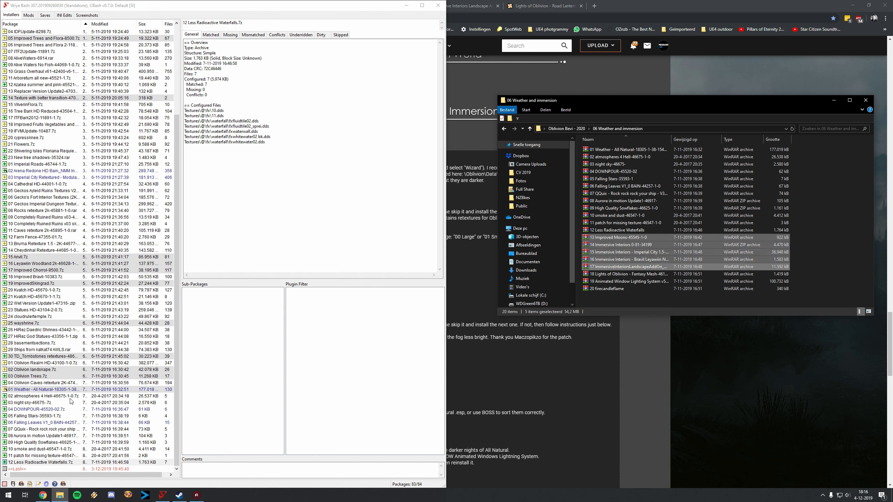
{"action": "left_click_drag", "start_coordinate": [600, 239], "coordinate": [35, 454]}
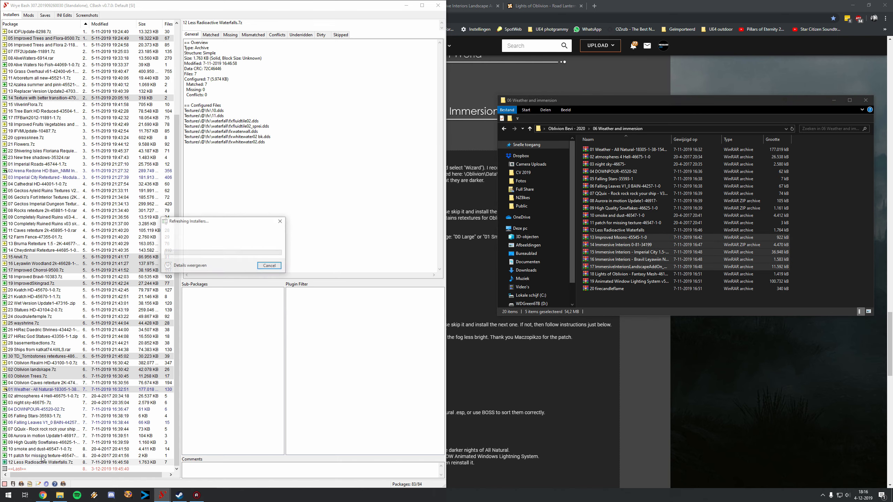
Install the 13 Improved Moons and 14 Immersive Interiors packages
{"action": "right_click", "coordinate": [31, 436]}
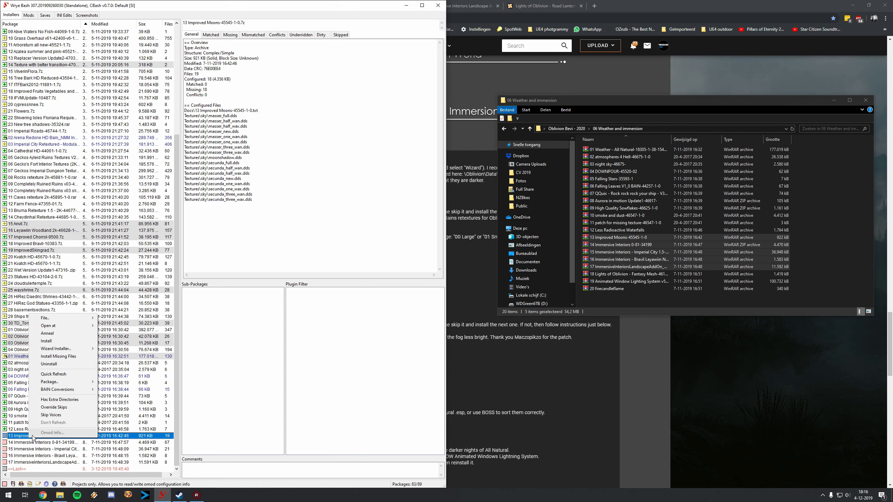
{"action": "left_click", "coordinate": [50, 341]}
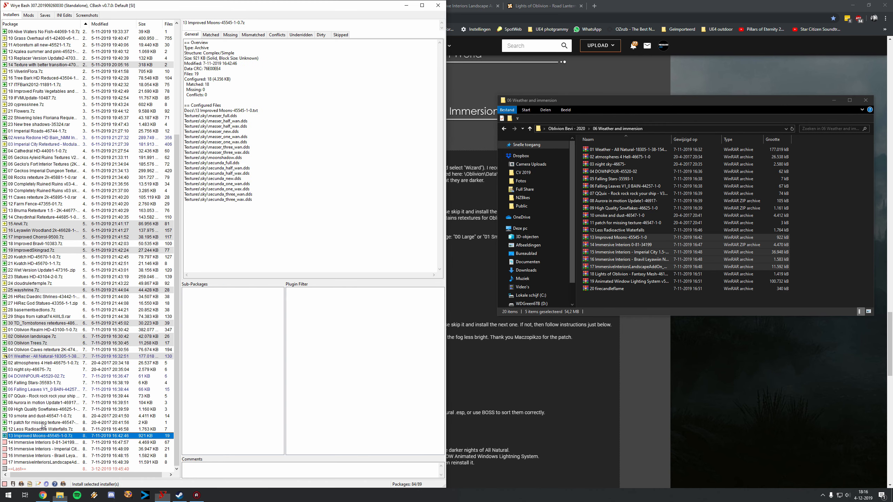
{"action": "left_click", "coordinate": [36, 442]}
{"action": "right_click", "coordinate": [37, 444]}
{"action": "left_click", "coordinate": [72, 345]}
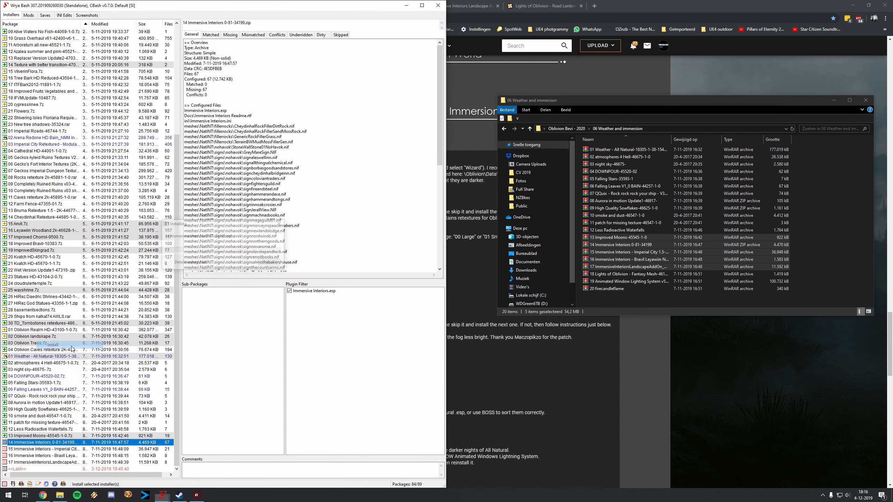
Install the 15 Immersive Interiors - Imperial City package
{"action": "left_click", "coordinate": [33, 449]}
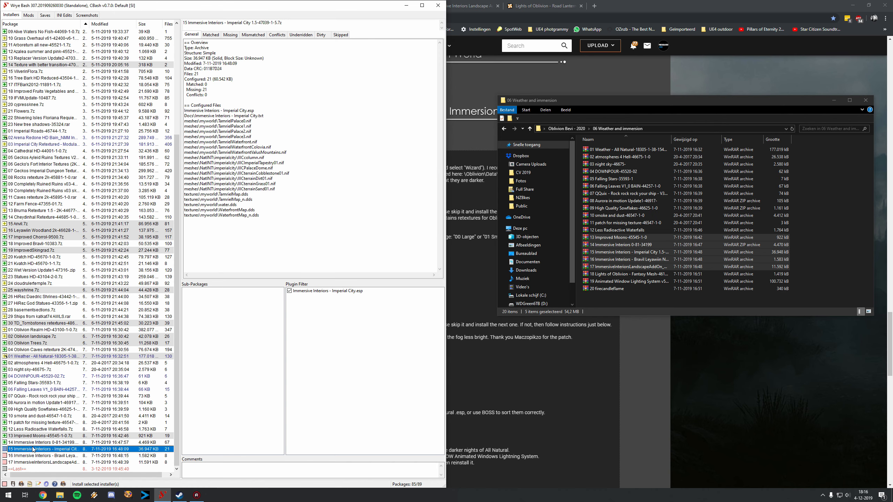
{"action": "right_click", "coordinate": [33, 449]}
{"action": "left_click", "coordinate": [49, 350]}
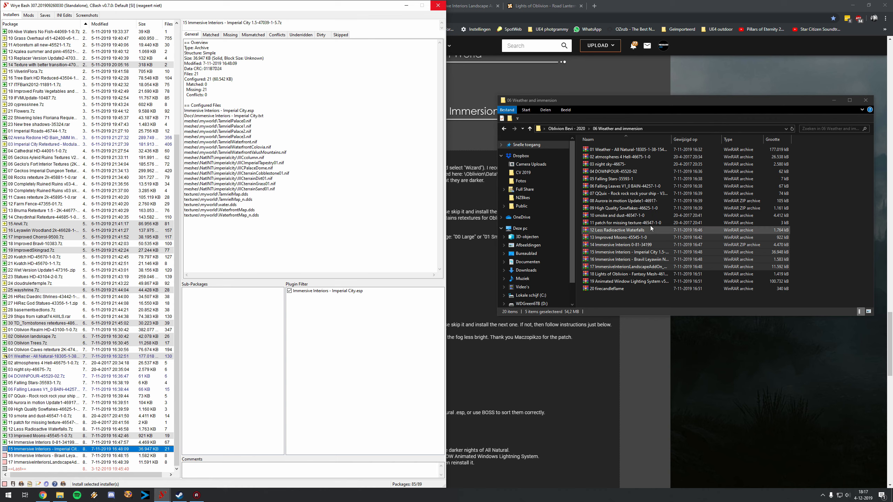
{"action": "left_click", "coordinate": [626, 222]}
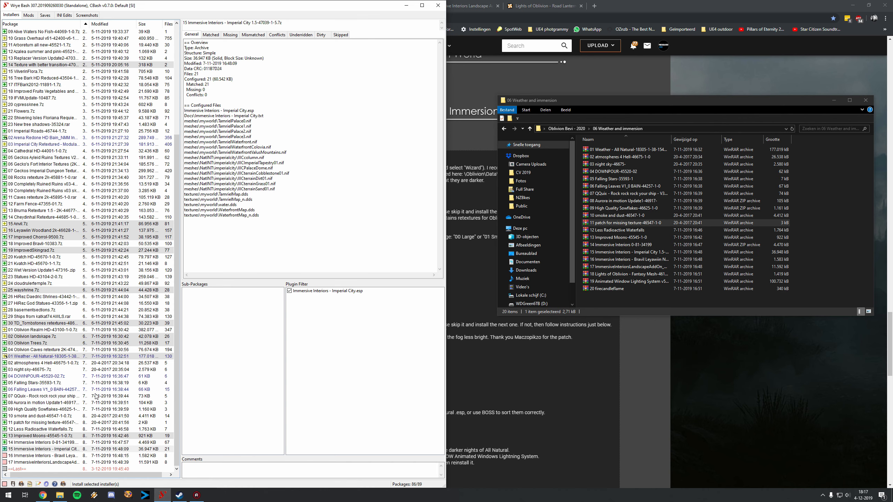
Install the 16 Immersive Interiors - Bravil Leyawiin and 17 ImmersiveInteriorsLandscapeAddOn packages
{"action": "left_click", "coordinate": [39, 456]}
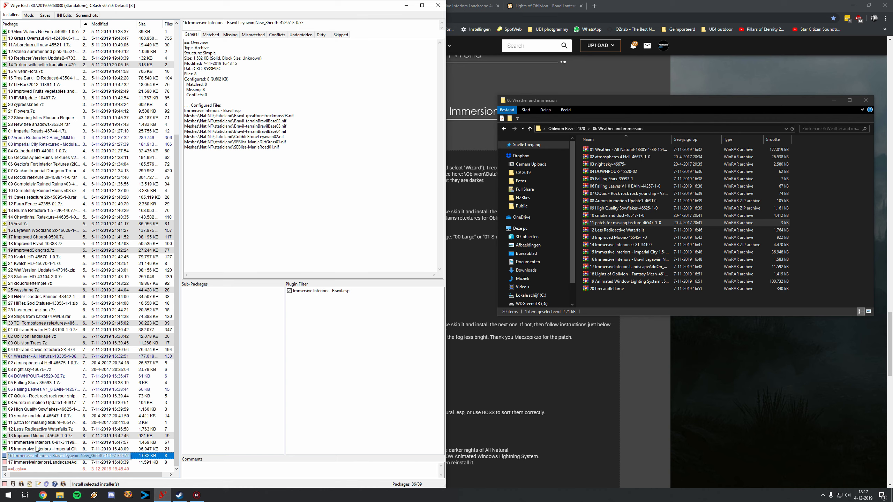
{"action": "right_click", "coordinate": [29, 457]}
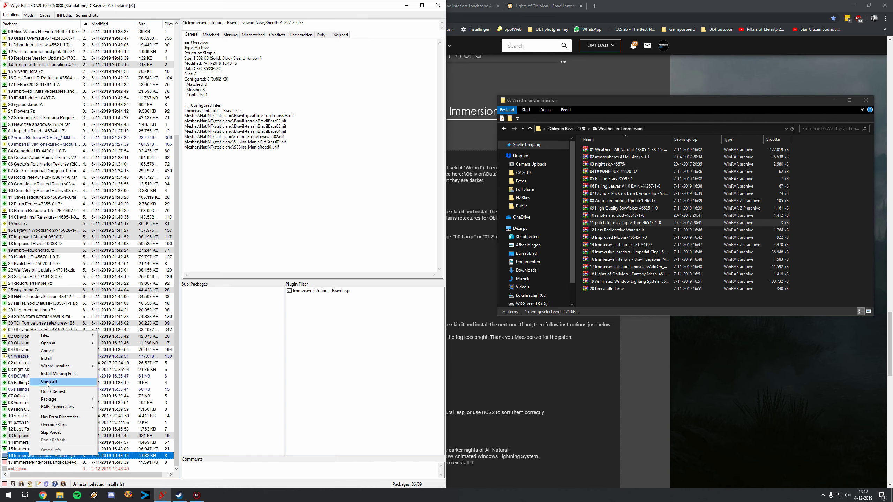
{"action": "left_click", "coordinate": [54, 362]}
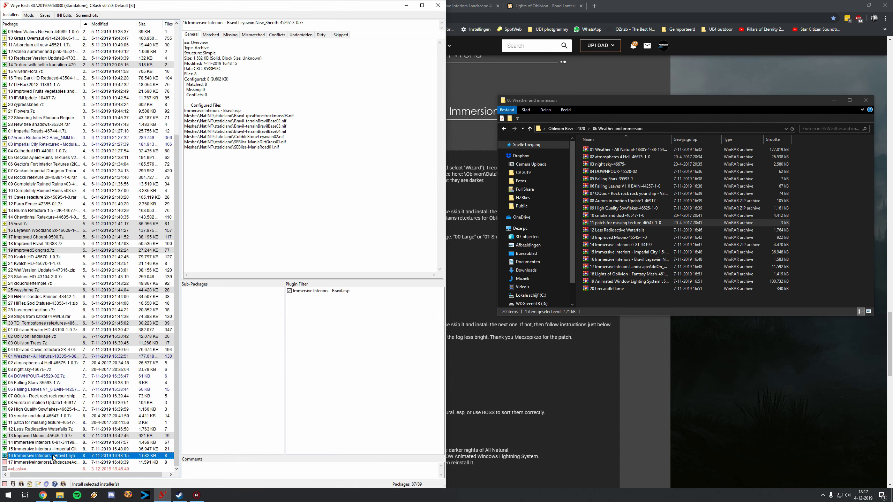
{"action": "right_click", "coordinate": [49, 462]}
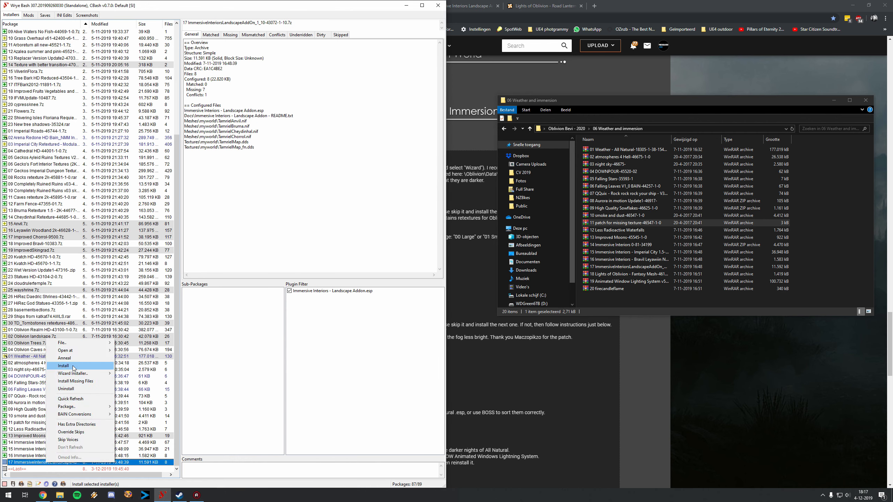
{"action": "left_click", "coordinate": [64, 366]}
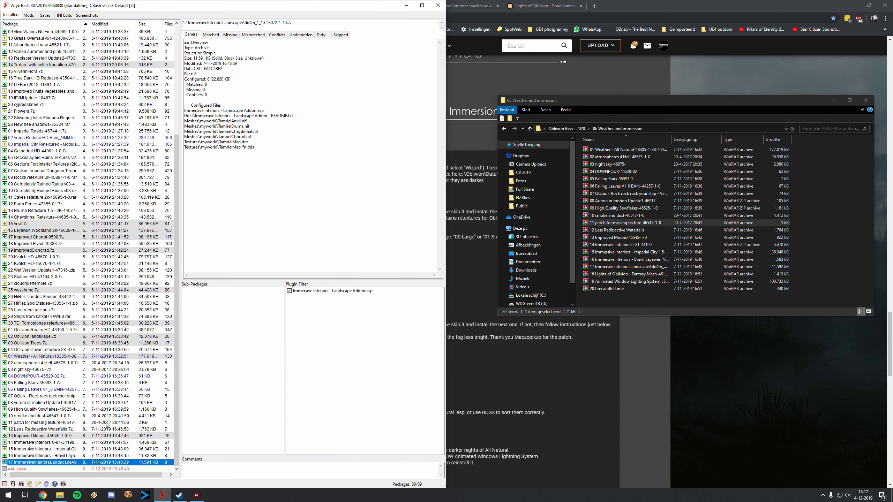
Check the remaining Weather & Immersion entries in the browser's mod list and add the 18 Lights of Oblivion - Fantasy Mesh archive to Wrye Bash's installers
{"action": "left_click", "coordinate": [43, 495]}
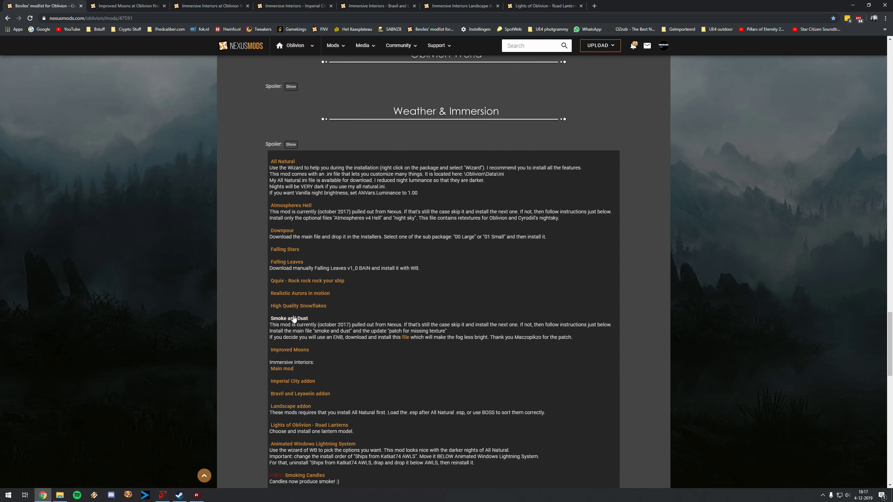
{"action": "scroll", "coordinate": [294, 319], "scroll_direction": "down", "scroll_amount": 4}
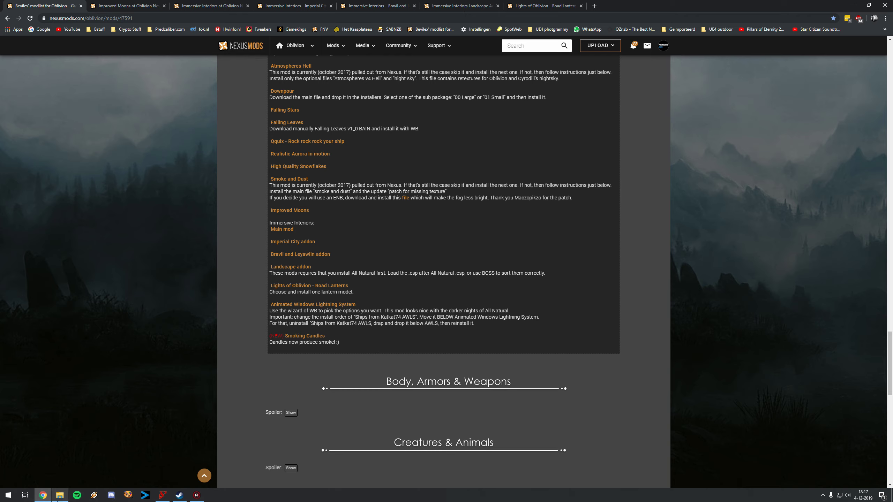
{"action": "mouse_move", "coordinate": [40, 499]}
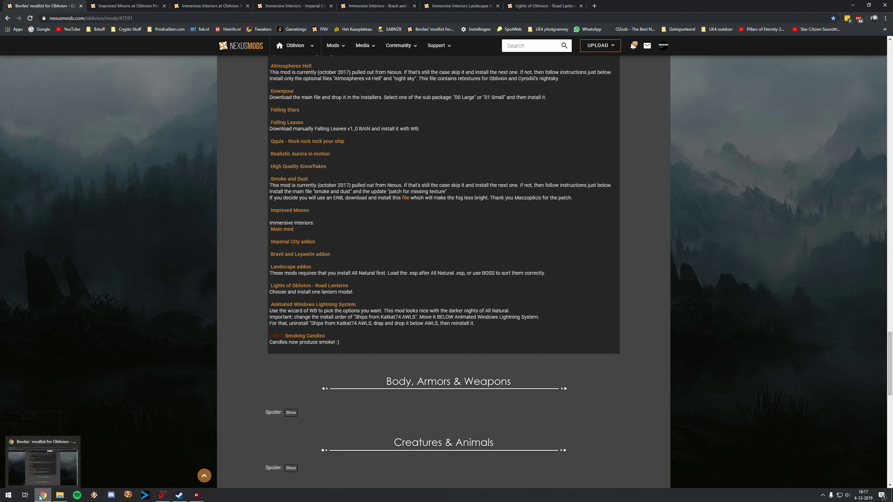
{"action": "left_click", "coordinate": [162, 495]}
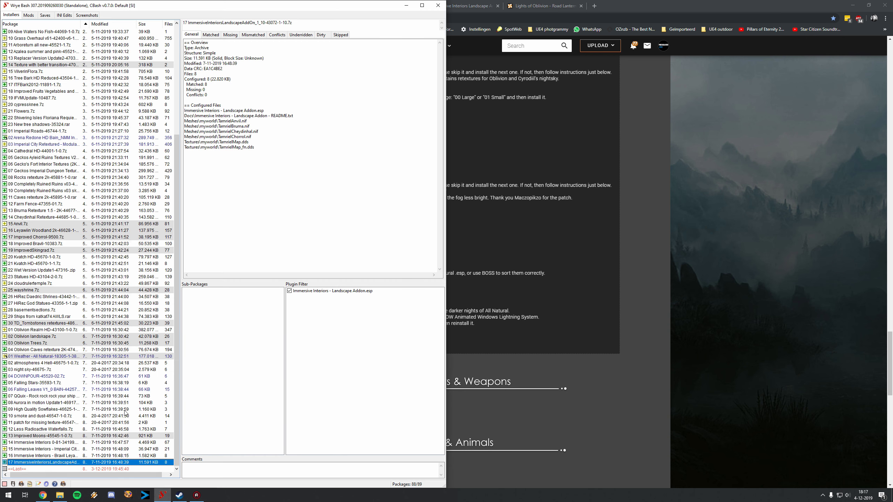
{"action": "left_click", "coordinate": [60, 495]}
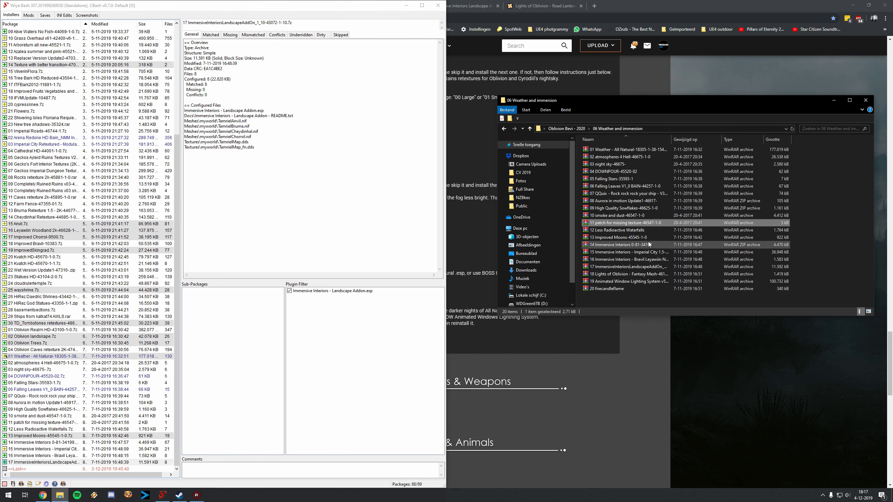
{"action": "left_click_drag", "start_coordinate": [623, 275], "coordinate": [50, 456]}
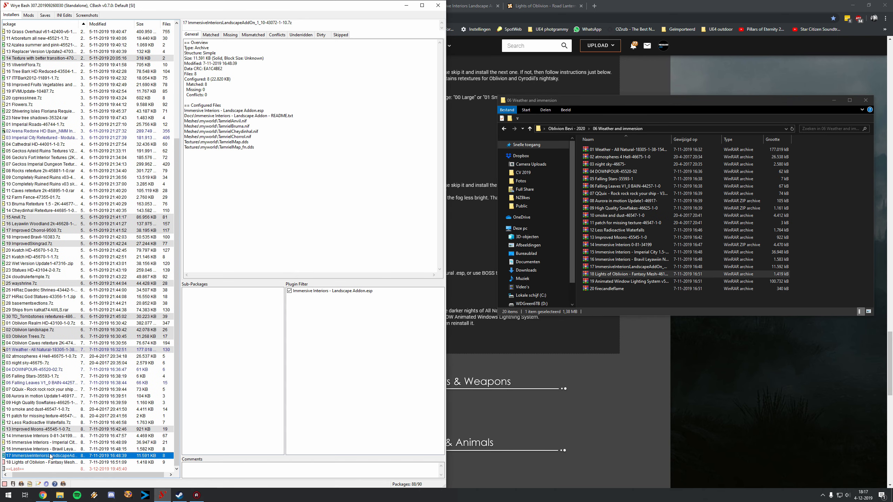
Install the 18 Lights of Oblivion - Fantasy Mesh package and bring the full package names back into view
{"action": "right_click", "coordinate": [30, 464]}
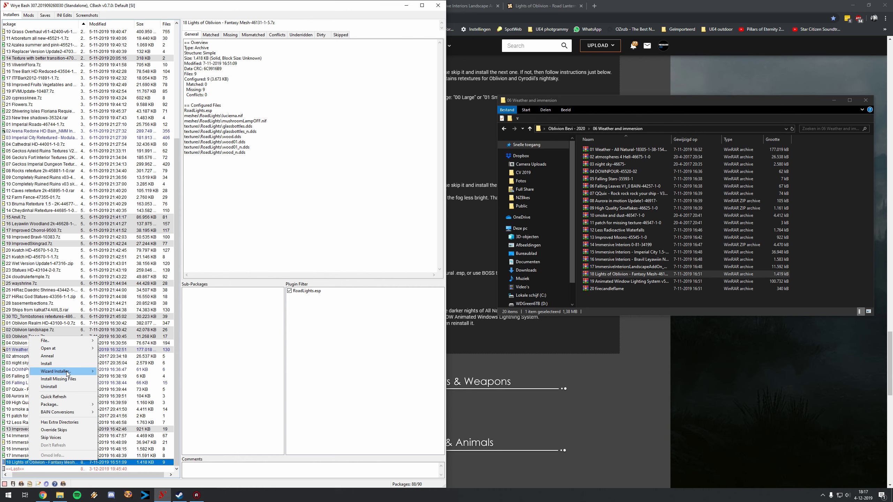
{"action": "mouse_move", "coordinate": [81, 372]}
{"action": "left_click", "coordinate": [65, 473]}
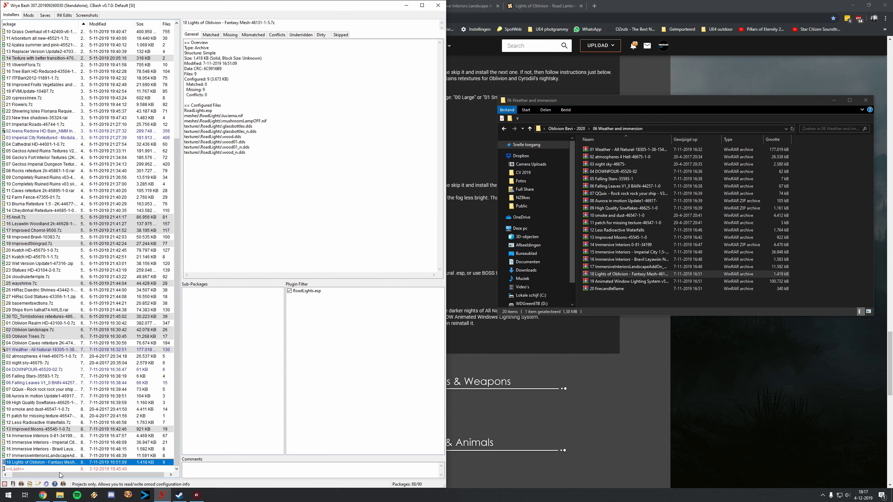
{"action": "left_click_drag", "start_coordinate": [56, 475], "coordinate": [22, 475]}
{"action": "left_click", "coordinate": [21, 463]}
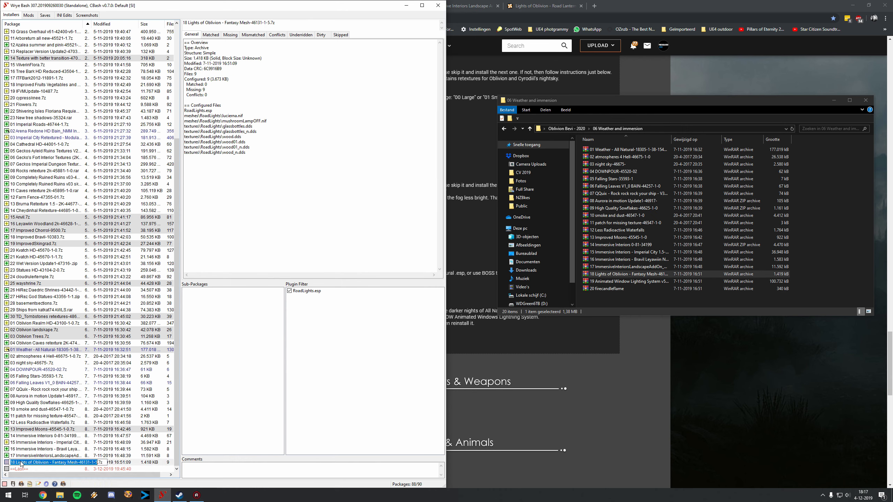
{"action": "key", "text": "Escape"}
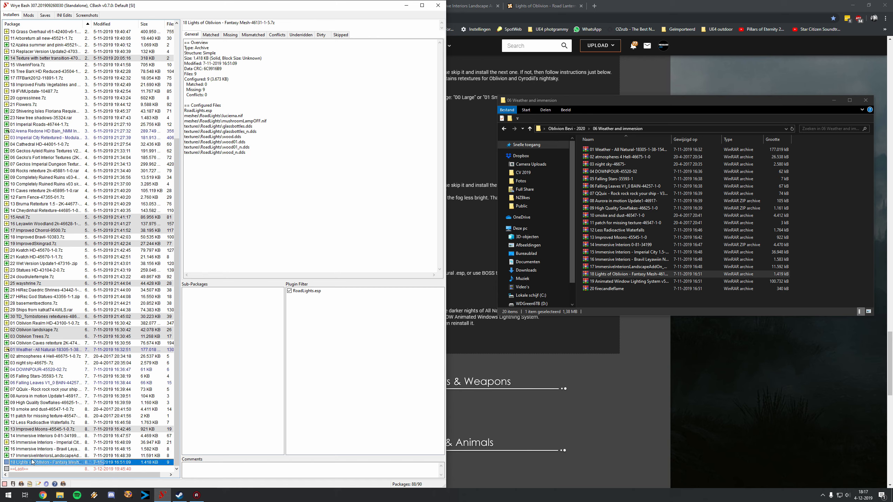
{"action": "right_click", "coordinate": [27, 463]}
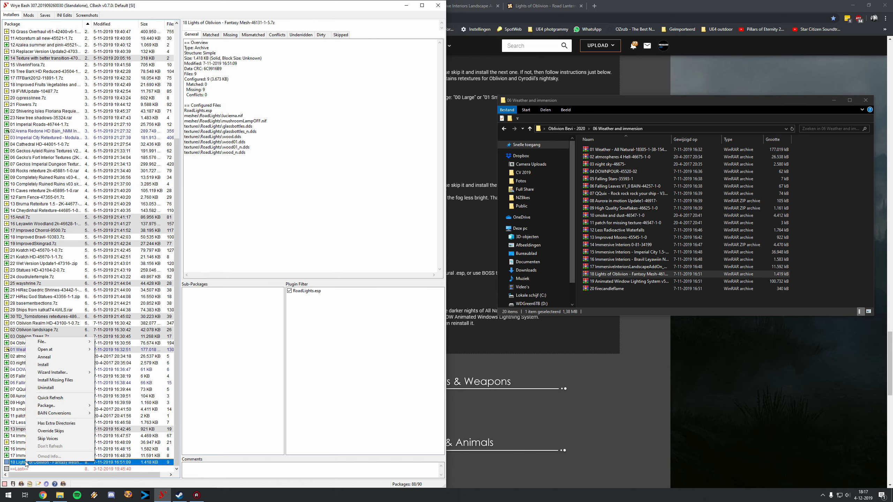
{"action": "left_click", "coordinate": [44, 365]}
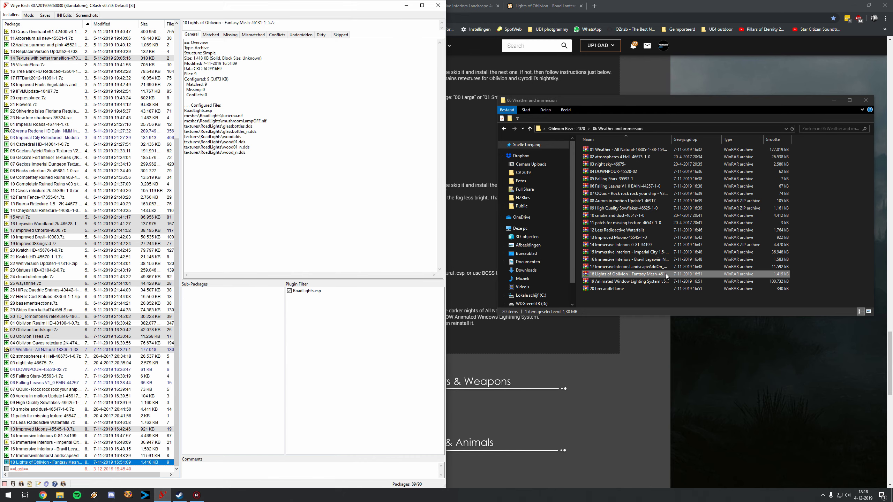
Switch to the browser and look through the lantern models in the files of the Lights of Oblivion - Road Lanterns page
{"action": "left_click", "coordinate": [645, 335]}
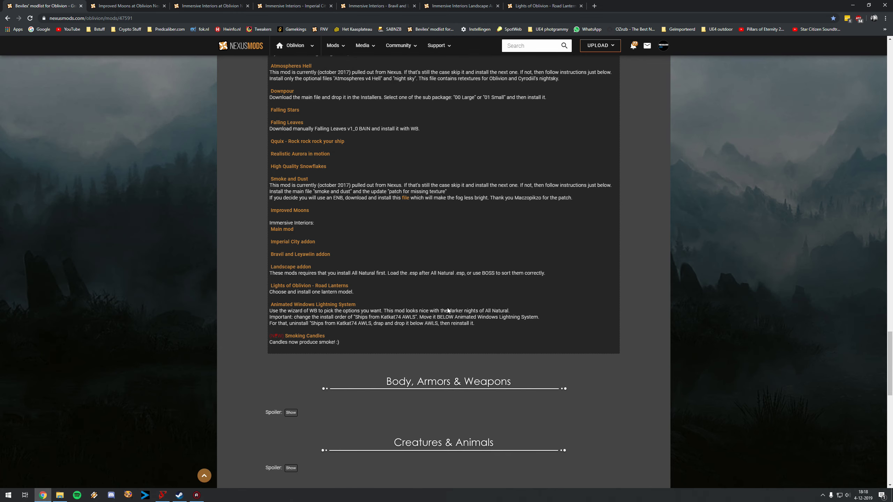
{"action": "right_click", "coordinate": [326, 289]}
{"action": "left_click", "coordinate": [346, 297]}
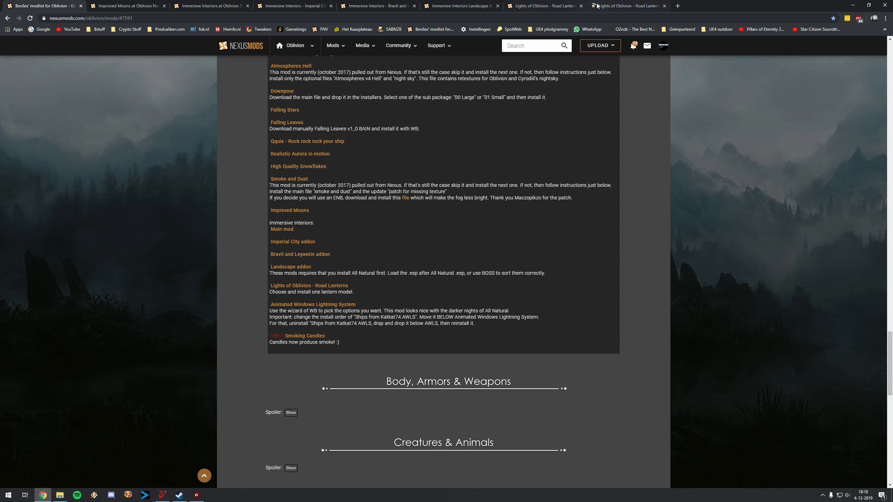
{"action": "left_click", "coordinate": [581, 6]}
{"action": "left_click", "coordinate": [532, 3]}
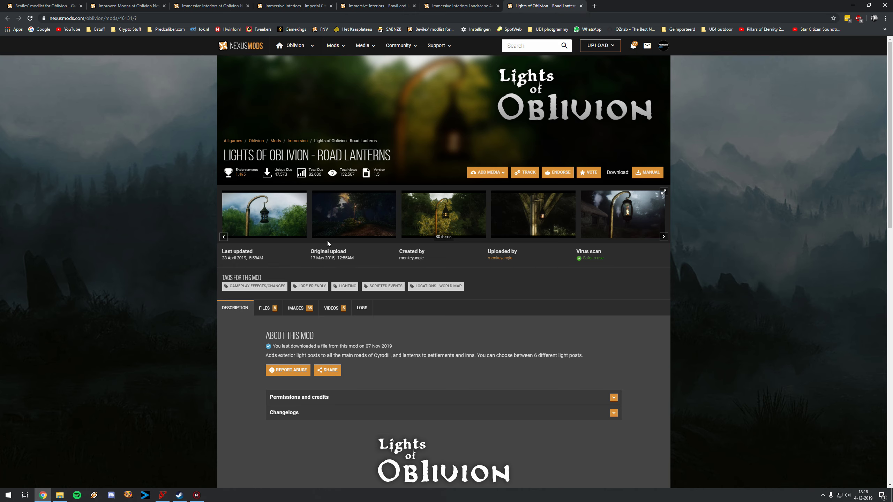
{"action": "scroll", "coordinate": [316, 228], "scroll_direction": "down", "scroll_amount": 1}
{"action": "left_click", "coordinate": [268, 256]}
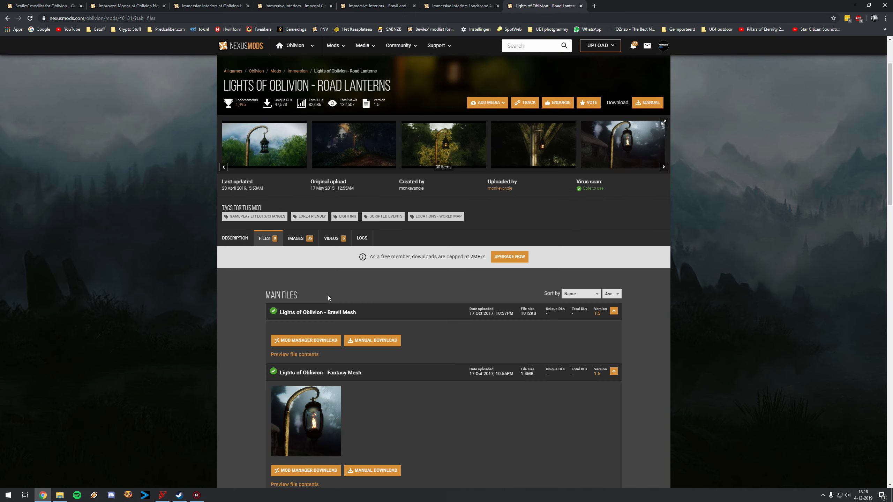
{"action": "scroll", "coordinate": [325, 306], "scroll_direction": "down", "scroll_amount": 6}
{"action": "scroll", "coordinate": [315, 338], "scroll_direction": "down", "scroll_amount": 6}
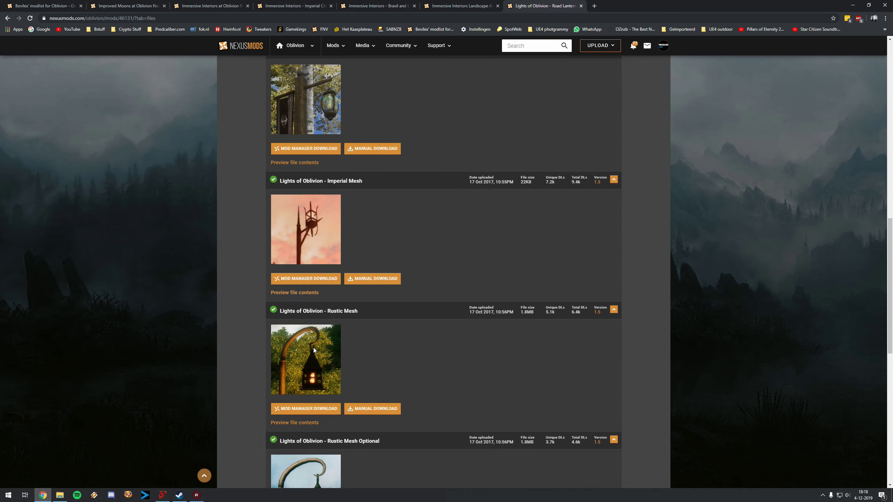
View the main and update files offered on the Improved Moons page
{"action": "key", "text": "ctrl+shift+Tab"}
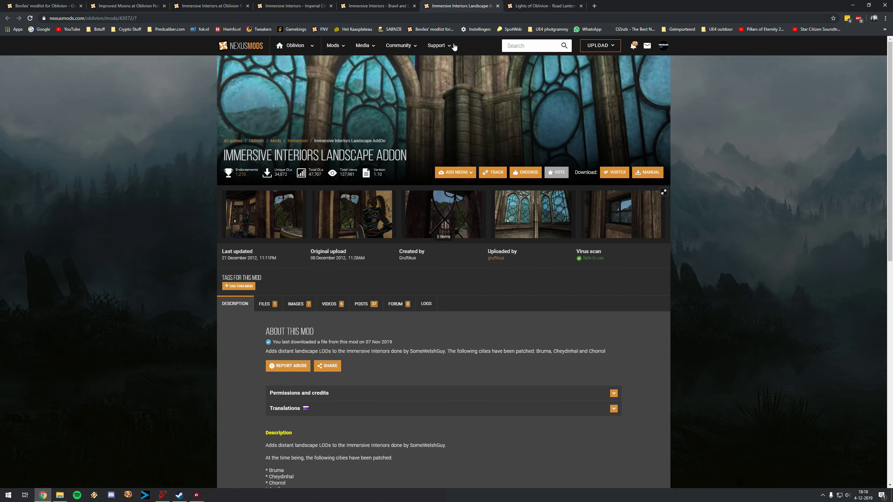
{"action": "left_click", "coordinate": [151, 5]}
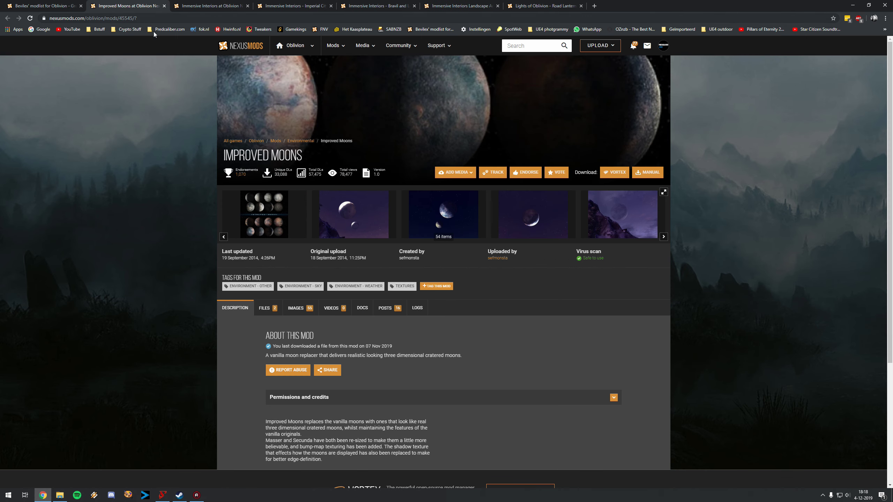
{"action": "left_click", "coordinate": [268, 308]}
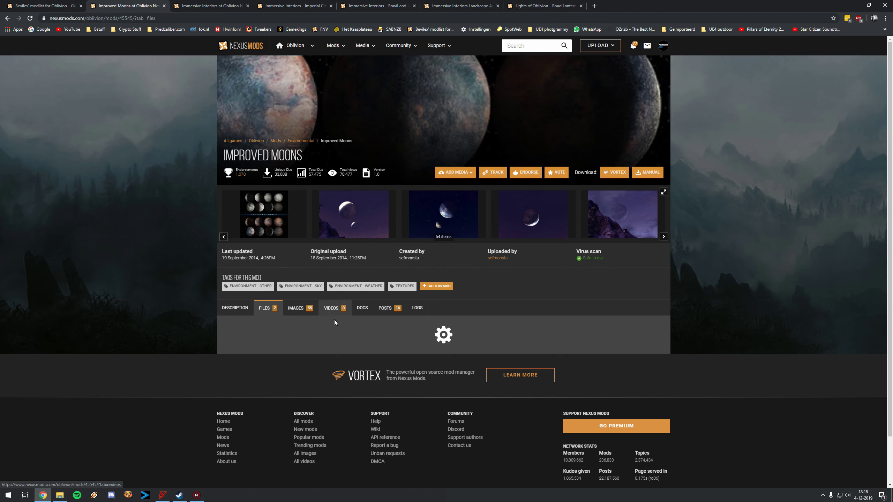
{"action": "scroll", "coordinate": [336, 321], "scroll_direction": "down", "scroll_amount": 4}
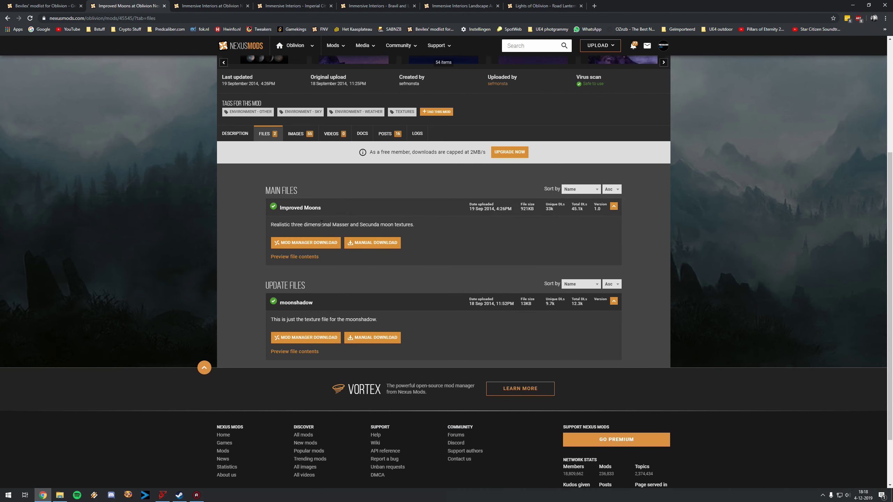
View the files offered on the Immersive Interiors main mod page and the Immersive Interiors - Imperial City page
{"action": "left_click", "coordinate": [212, 4]}
{"action": "left_click", "coordinate": [268, 233]}
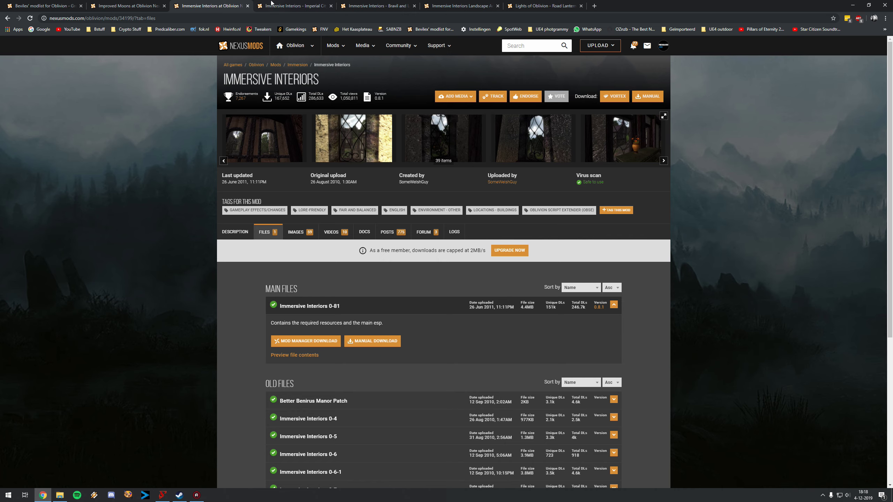
{"action": "left_click", "coordinate": [294, 5]}
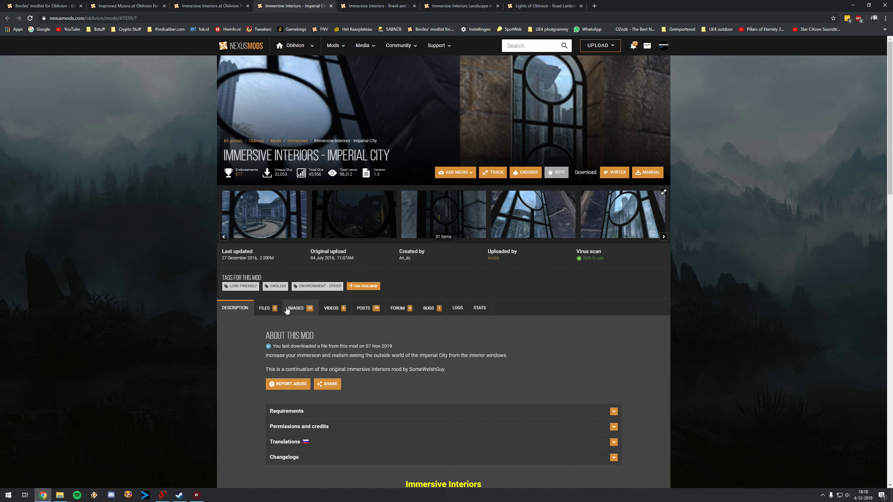
{"action": "left_click", "coordinate": [266, 308]}
{"action": "scroll", "coordinate": [323, 317], "scroll_direction": "down", "scroll_amount": 4}
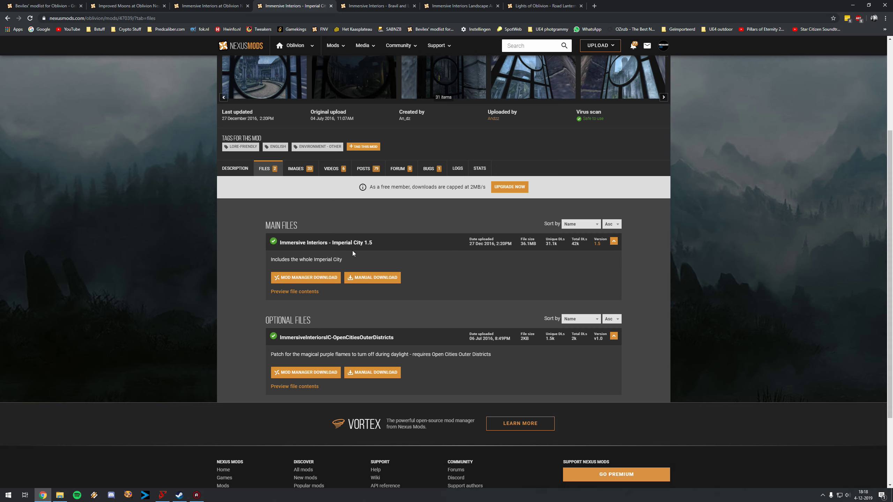
View the files offered on the Immersive Interiors - Bravil and Leyawiin page and the Immersive Interiors Landscape AddOn page
{"action": "left_click", "coordinate": [363, 3]}
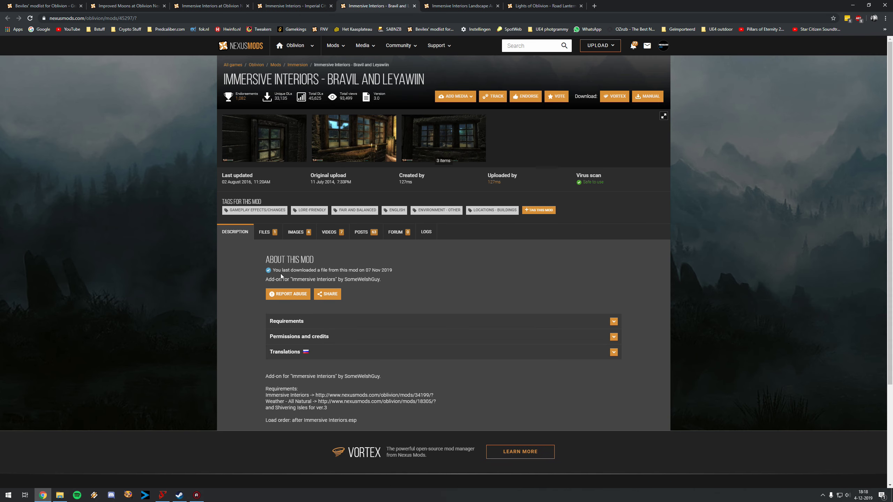
{"action": "left_click", "coordinate": [268, 232]}
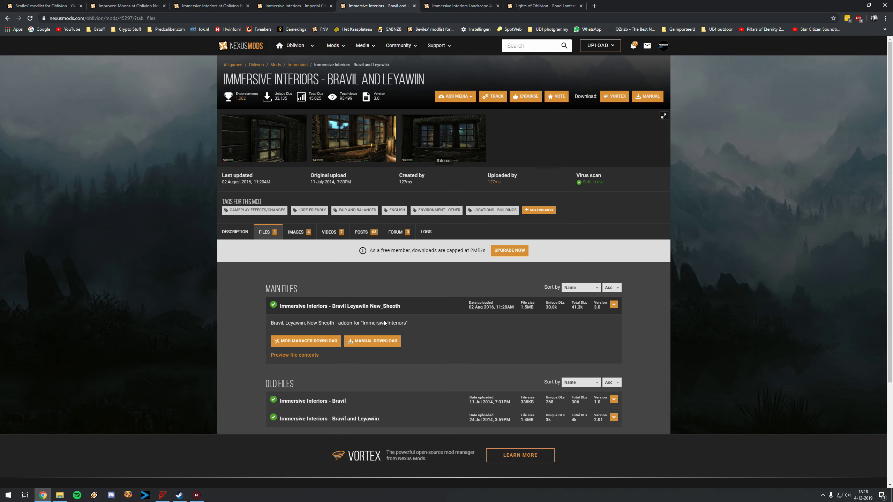
{"action": "left_click", "coordinate": [458, 11]}
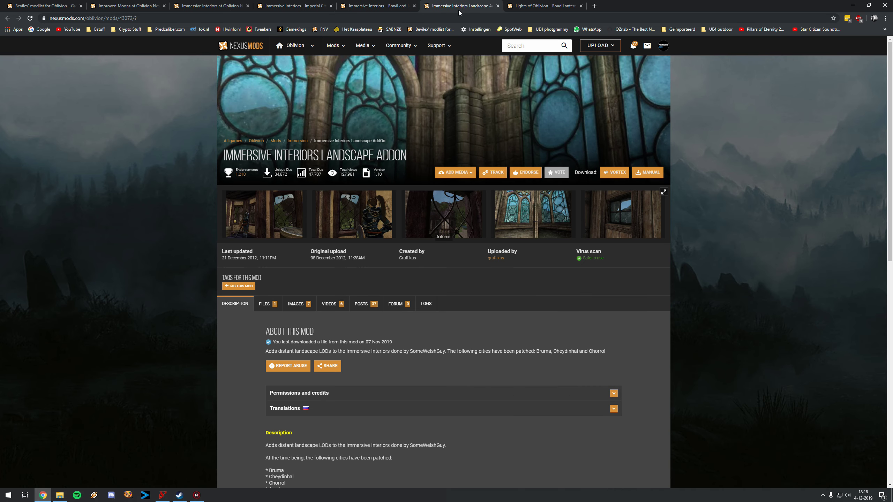
{"action": "left_click", "coordinate": [267, 303]}
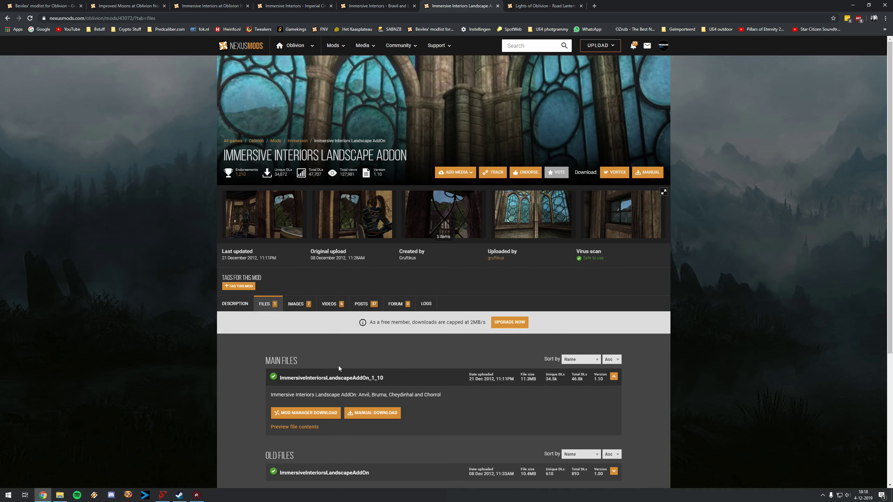
{"action": "scroll", "coordinate": [374, 383], "scroll_direction": "down", "scroll_amount": 3}
{"action": "scroll", "coordinate": [375, 382], "scroll_direction": "down", "scroll_amount": 1}
Look through the Lights of Oblivion lantern files again and check the installed packages in Wrye Bash before returning to the browser
{"action": "left_click", "coordinate": [523, 4]}
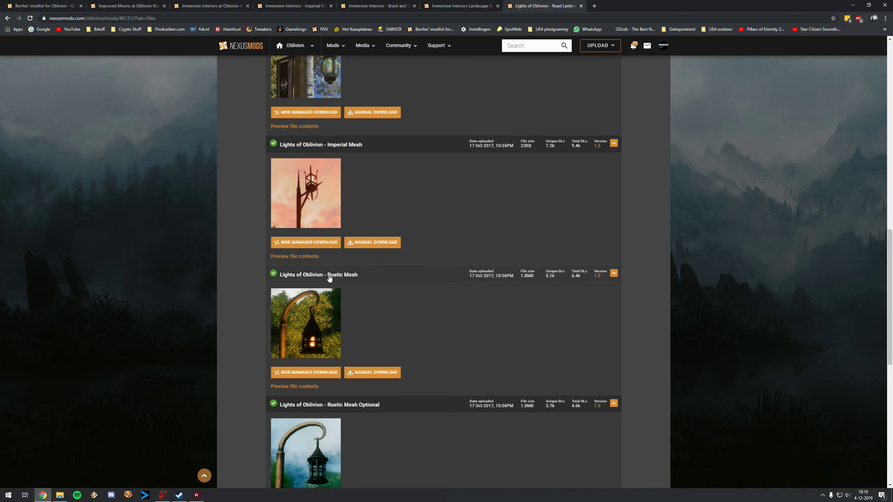
{"action": "scroll", "coordinate": [355, 284], "scroll_direction": "down", "scroll_amount": 5}
{"action": "scroll", "coordinate": [361, 283], "scroll_direction": "up", "scroll_amount": 15}
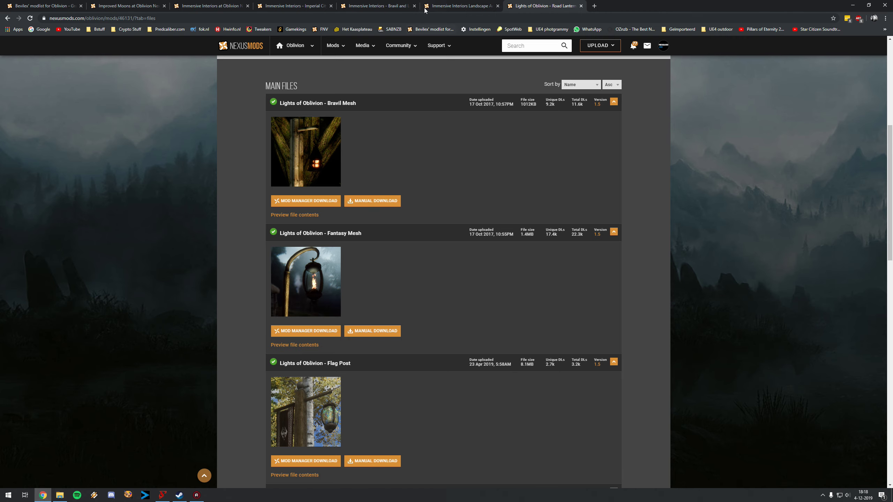
{"action": "left_click", "coordinate": [378, 6]}
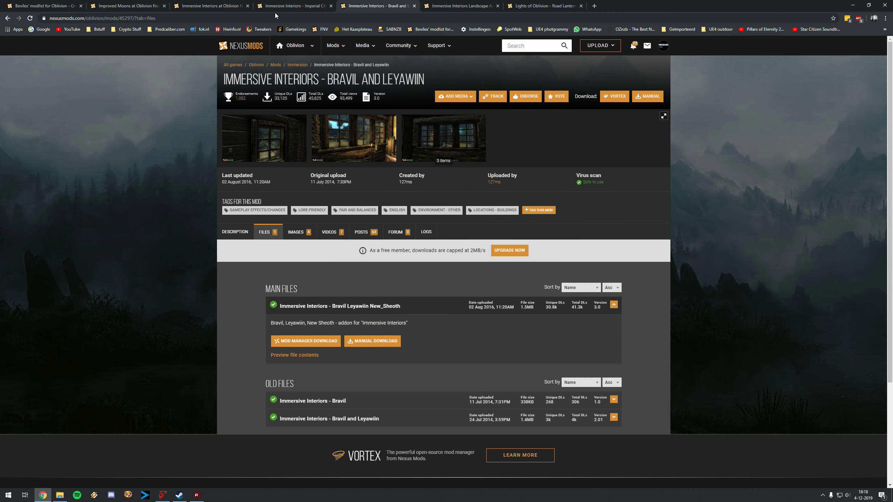
{"action": "left_click", "coordinate": [162, 495]}
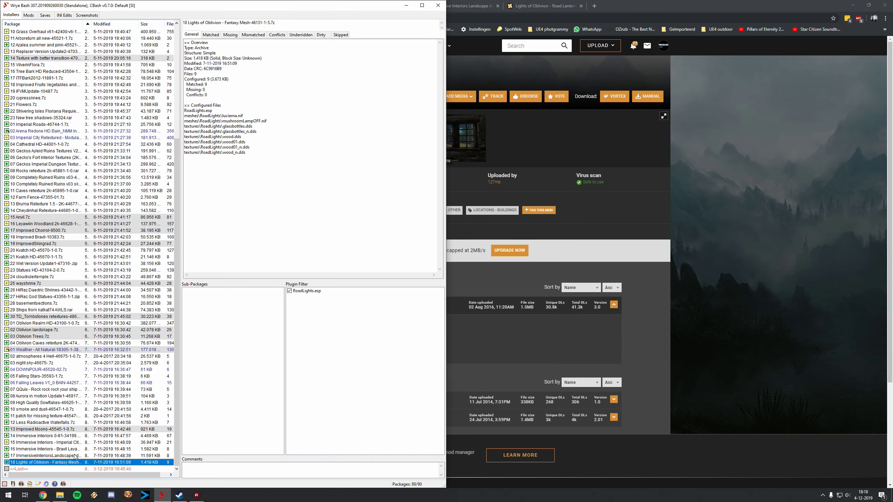
{"action": "left_click", "coordinate": [717, 269]}
Close the Improved Moons, Immersive Interiors and Lights of Oblivion pages, keeping only the mod list open
{"action": "left_click", "coordinate": [248, 6]}
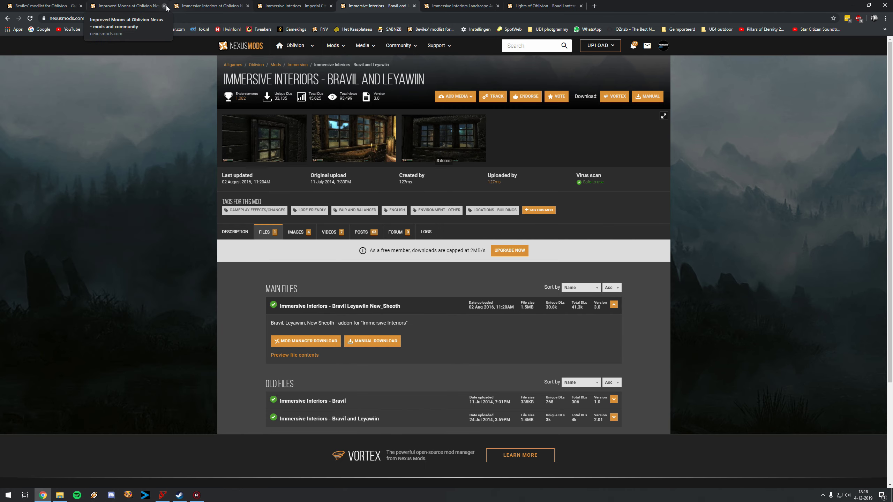
{"action": "left_click", "coordinate": [165, 6]}
{"action": "left_click", "coordinate": [165, 6]}
{"action": "left_click", "coordinate": [164, 6]}
{"action": "left_click", "coordinate": [164, 6]}
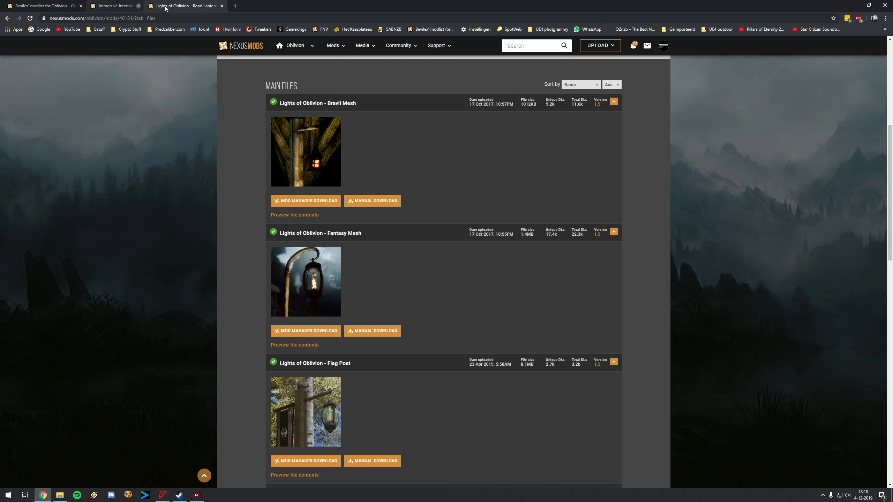
{"action": "left_click", "coordinate": [164, 6]}
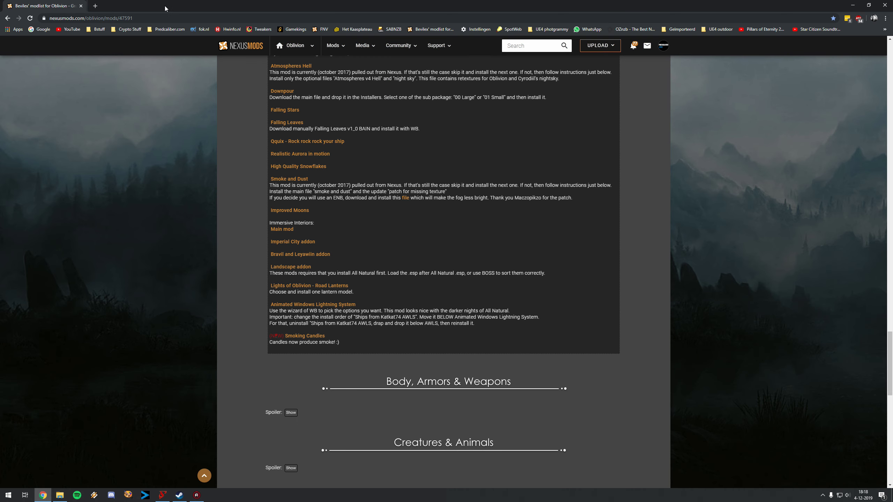
Open the Animated Windows Lightning System page from the mod list, view its files, and return to the list's install instructions
{"action": "right_click", "coordinate": [334, 305]}
{"action": "left_click", "coordinate": [351, 309]}
{"action": "key", "text": "ctrl+Tab"}
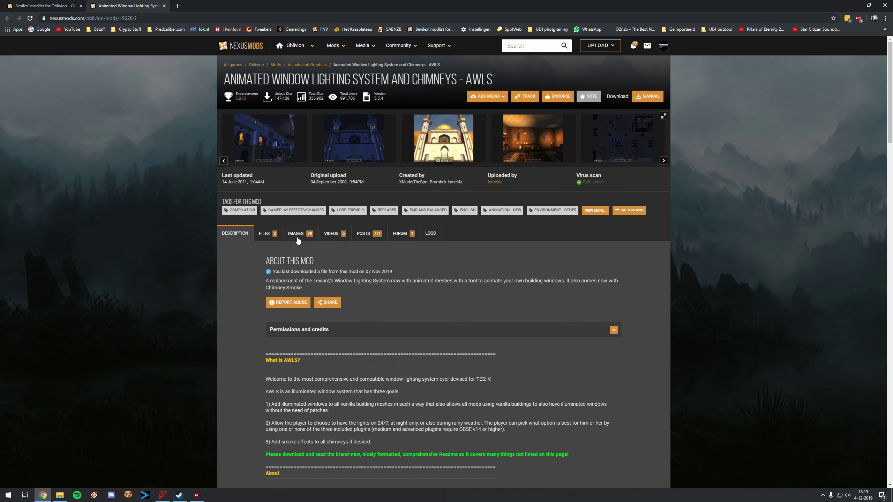
{"action": "left_click", "coordinate": [271, 230]}
{"action": "scroll", "coordinate": [342, 317], "scroll_direction": "down", "scroll_amount": 3}
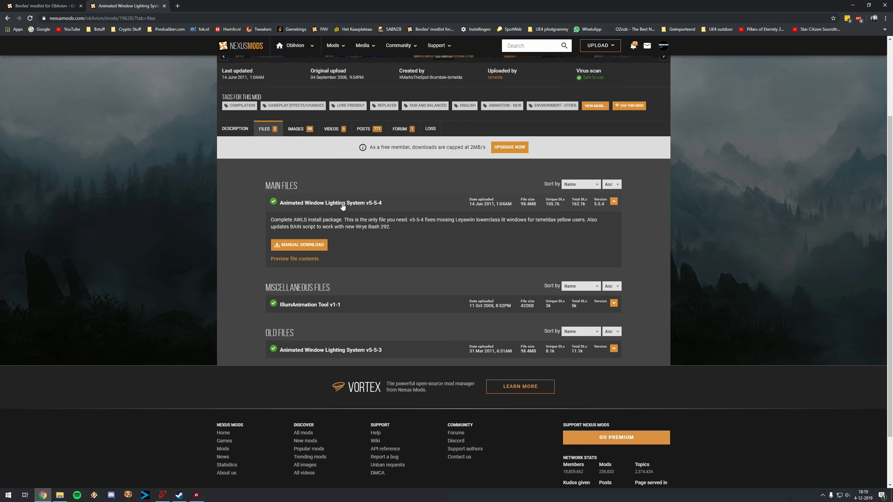
{"action": "scroll", "coordinate": [195, 405], "scroll_direction": "up", "scroll_amount": 3}
{"action": "left_click", "coordinate": [53, 6]}
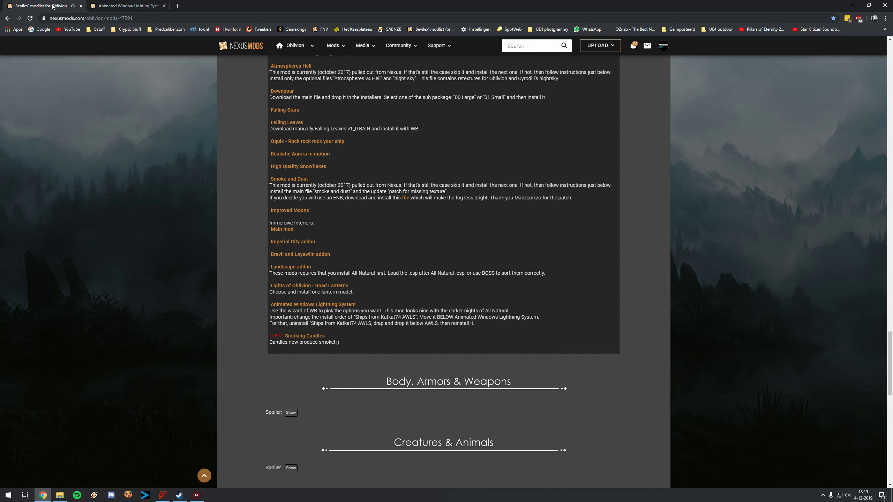
Add the 19 Animated Window Lighting System archive from the 06 Weather and immersion folder to Wrye Bash's installers
{"action": "left_click", "coordinate": [162, 495]}
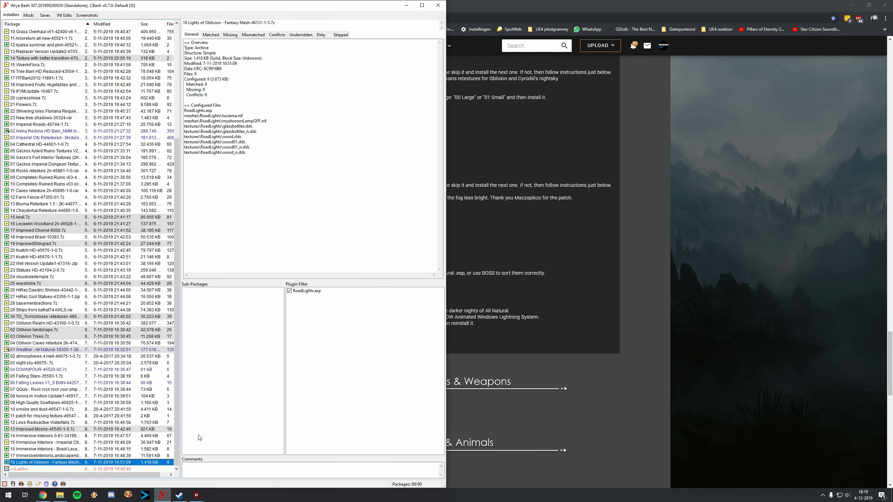
{"action": "left_click", "coordinate": [59, 495]}
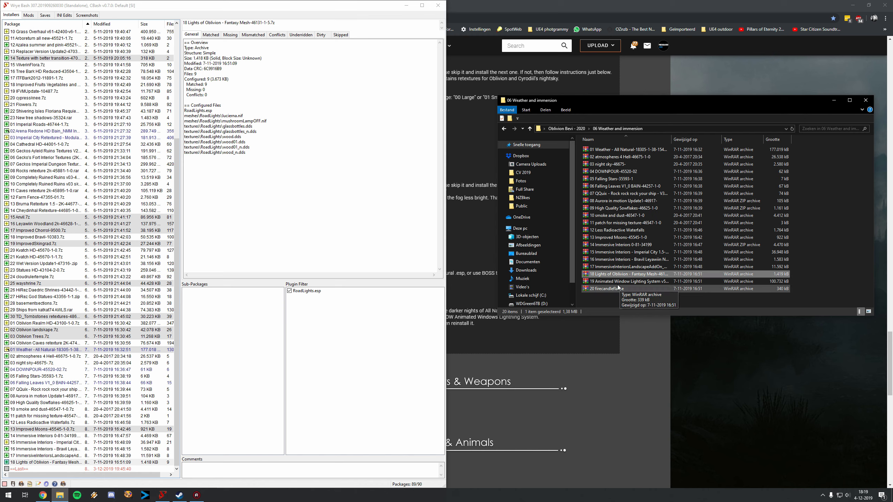
{"action": "left_click", "coordinate": [635, 282]}
{"action": "left_click_drag", "start_coordinate": [635, 283], "coordinate": [28, 465]}
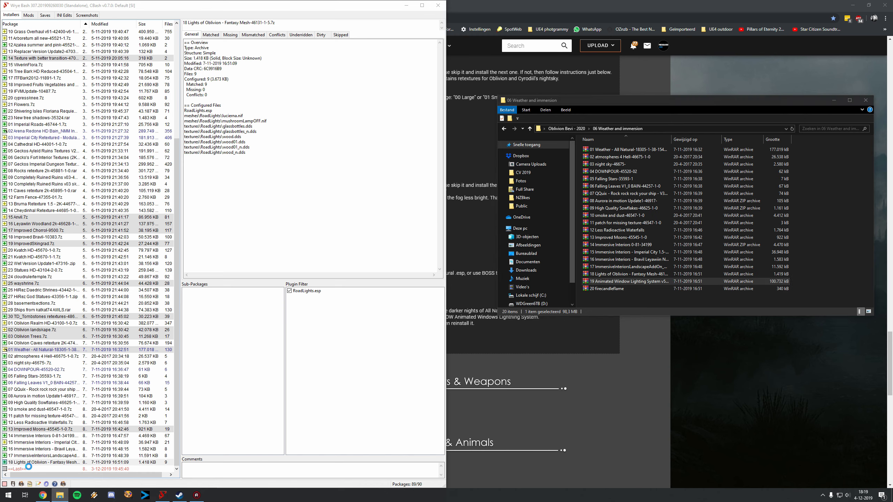
Run the installer wizard for the Animated Window Lighting System package and choose the Basic Smoking Chimneys plugin
{"action": "right_click", "coordinate": [36, 469]}
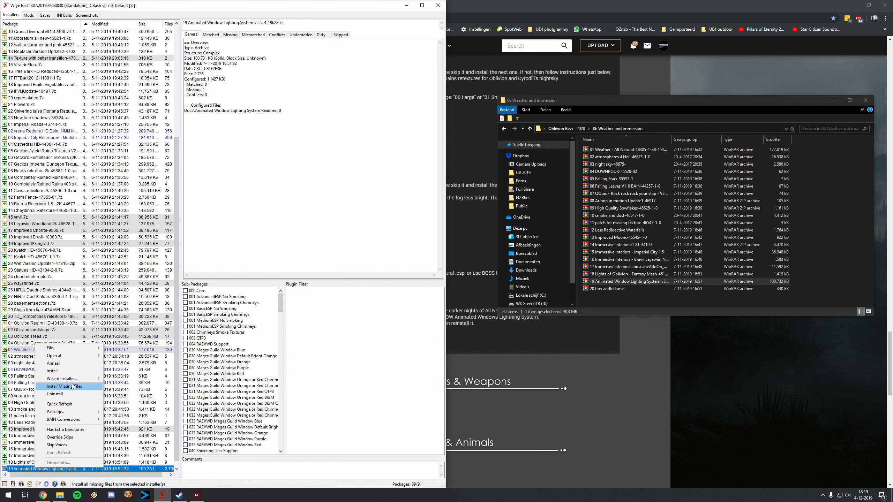
{"action": "left_click", "coordinate": [120, 379]}
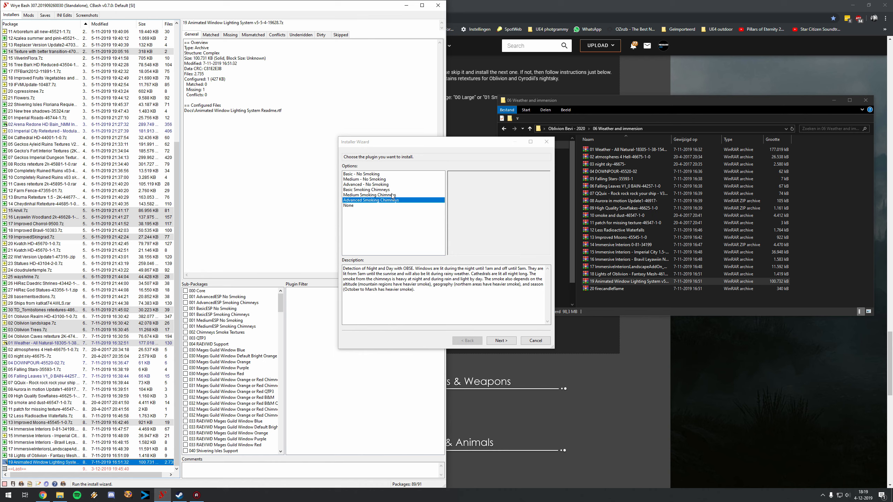
{"action": "left_click", "coordinate": [376, 190]}
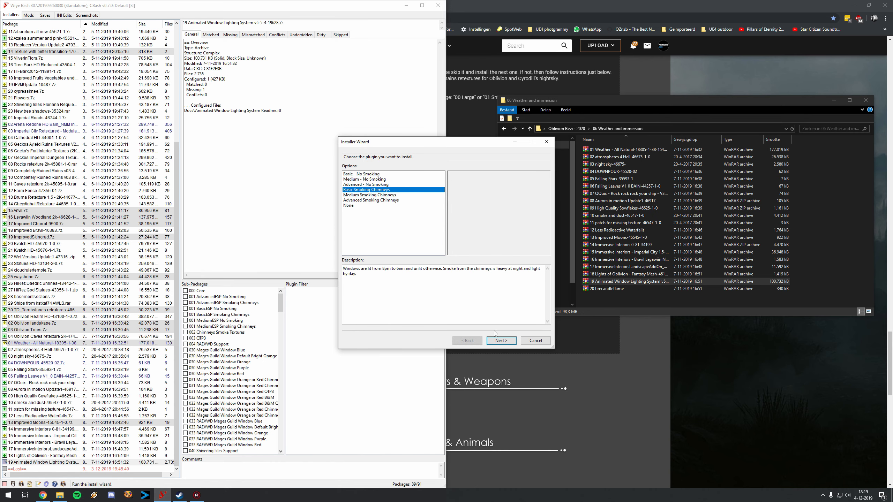
{"action": "left_click", "coordinate": [503, 341]}
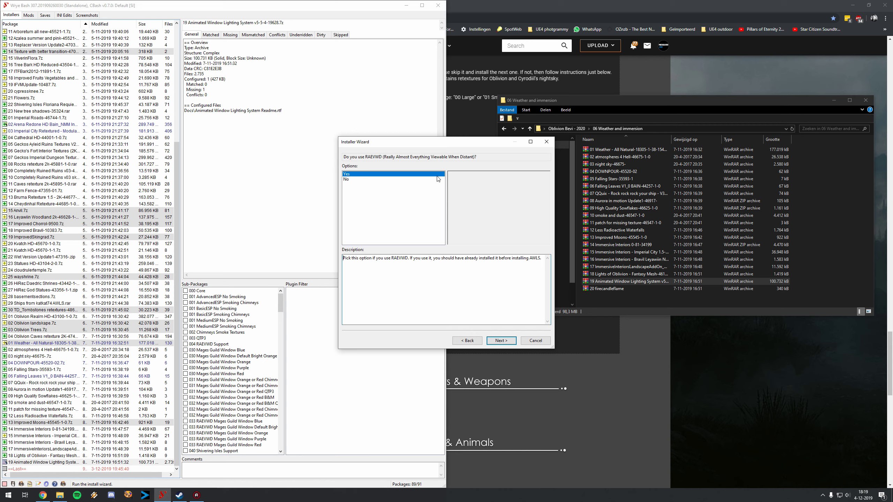
Answer No to RAEVWD, No to picking windows individually, and Yes to using Qarls Texture Pack III
{"action": "left_click", "coordinate": [381, 180]}
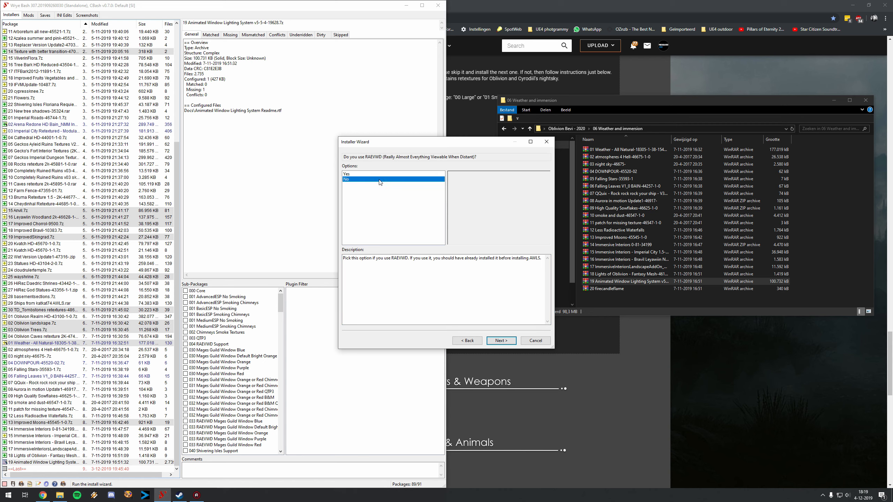
{"action": "left_click", "coordinate": [502, 340]}
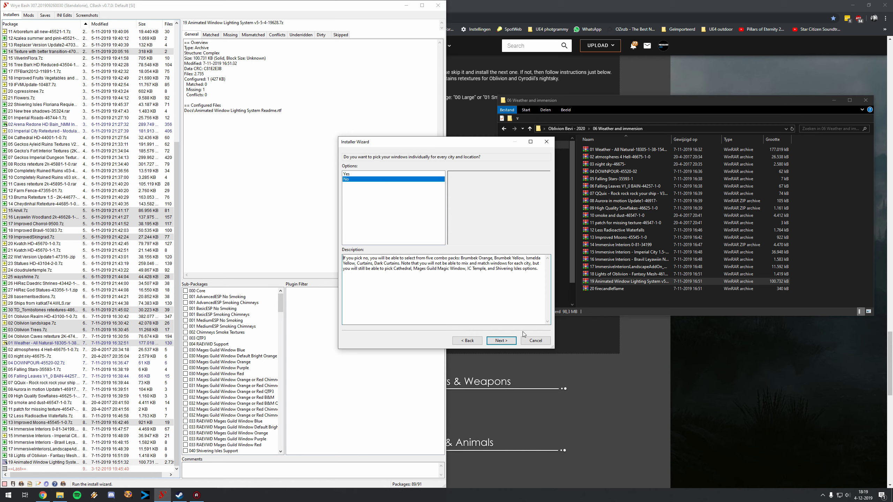
{"action": "left_click", "coordinate": [501, 340]}
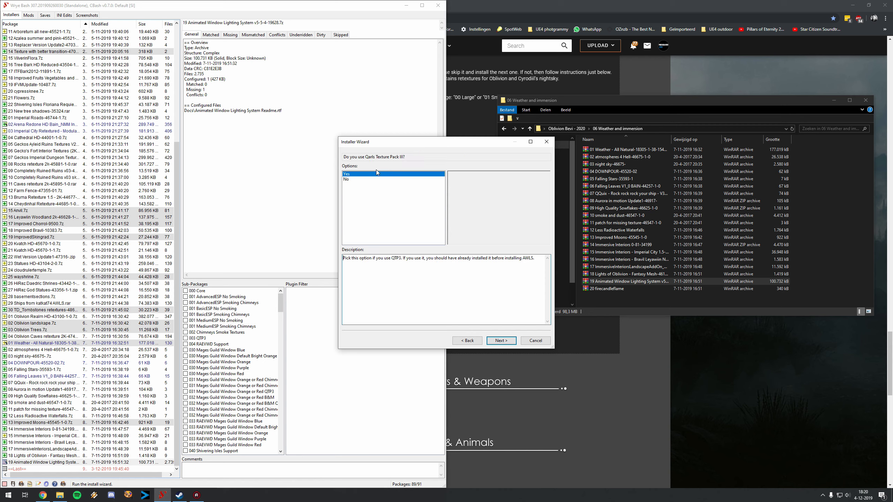
{"action": "left_click", "coordinate": [501, 341]}
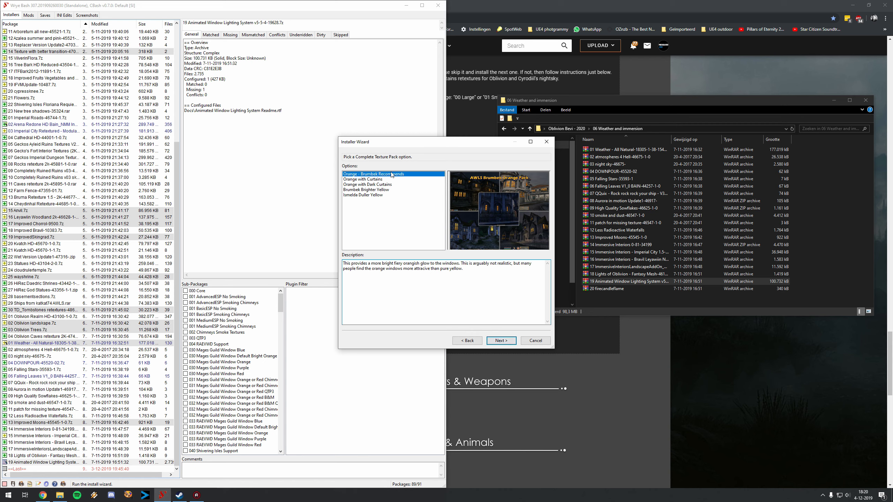
Compare the curtain and yellow complete texture packs and choose Orange - Brumbek Recommends
{"action": "left_click", "coordinate": [383, 180]}
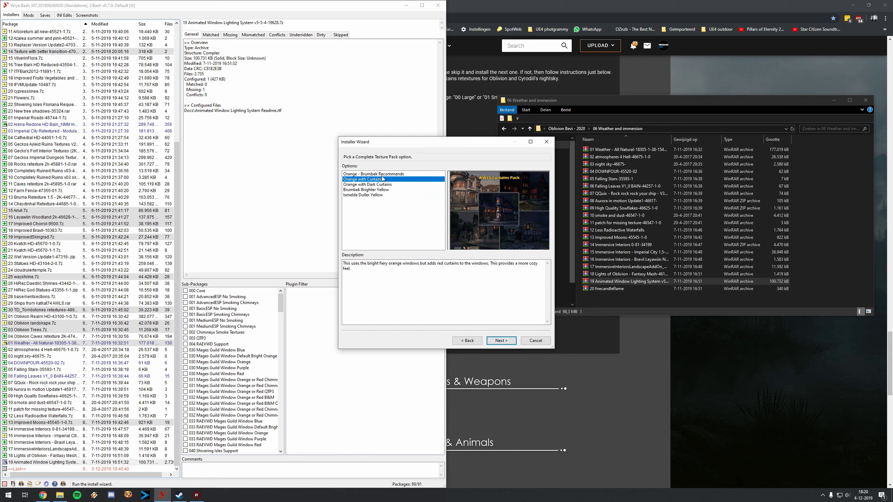
{"action": "left_click", "coordinate": [380, 191]}
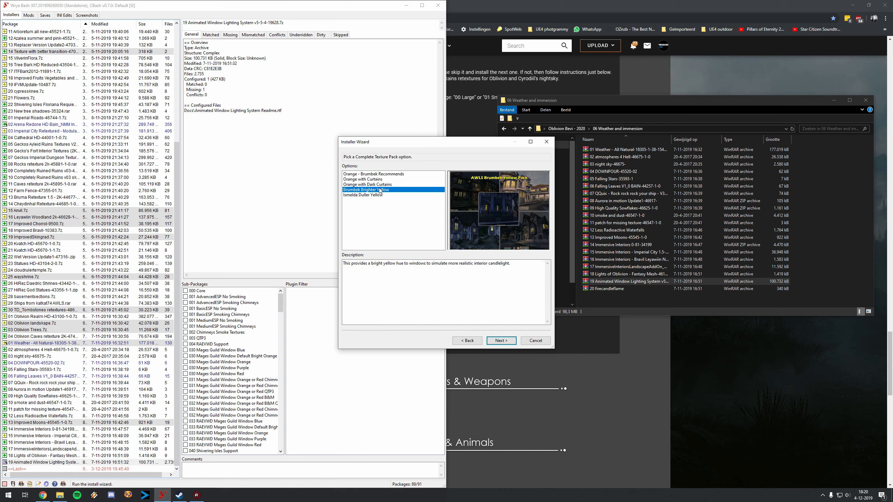
{"action": "left_click", "coordinate": [378, 196]}
{"action": "left_click", "coordinate": [378, 192]}
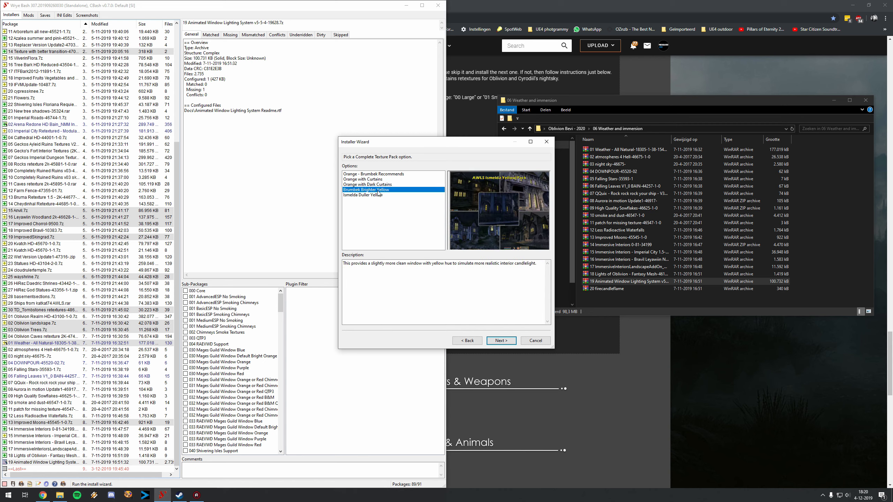
{"action": "left_click", "coordinate": [388, 174]}
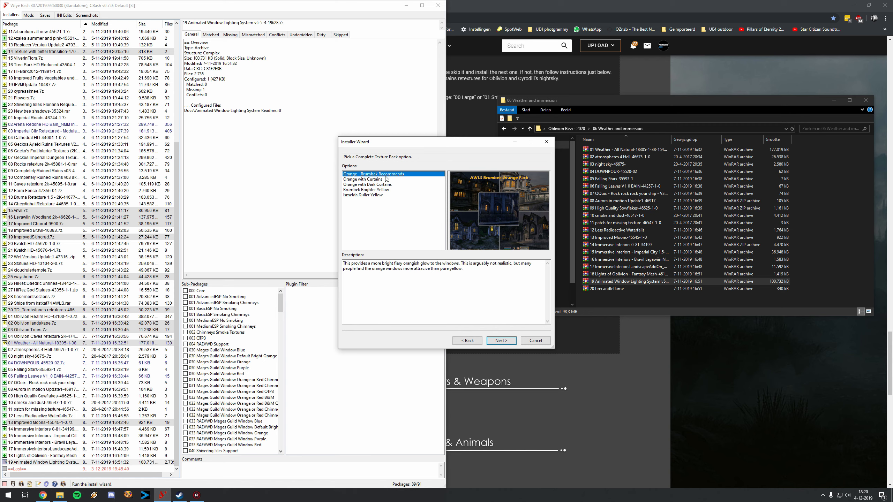
{"action": "left_click", "coordinate": [499, 340]}
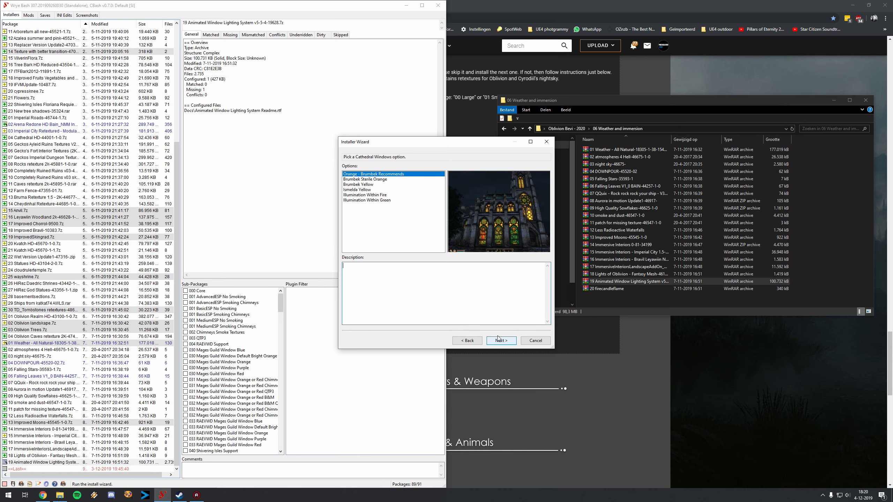
Accept the Orange - Brumbek Recommends cathedral windows and choose Red for the Mages Guild Magic Circle Window
{"action": "left_click", "coordinate": [507, 341]}
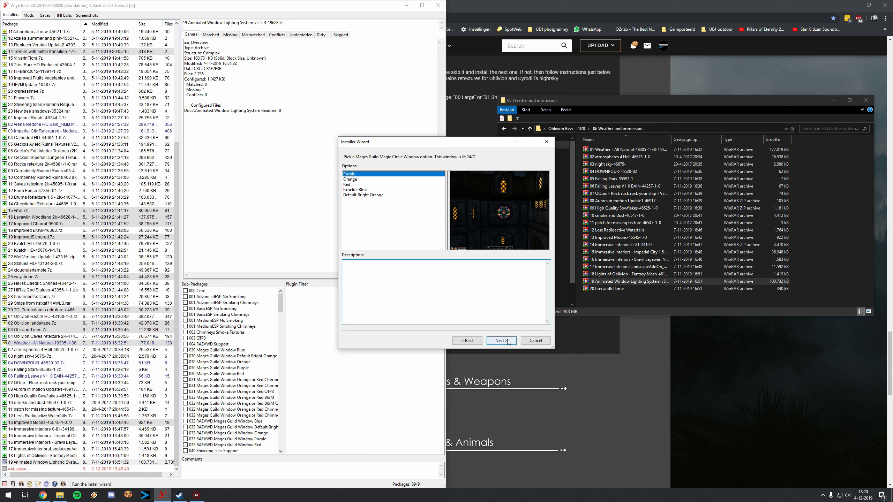
{"action": "left_click", "coordinate": [377, 180]}
{"action": "left_click", "coordinate": [373, 185]}
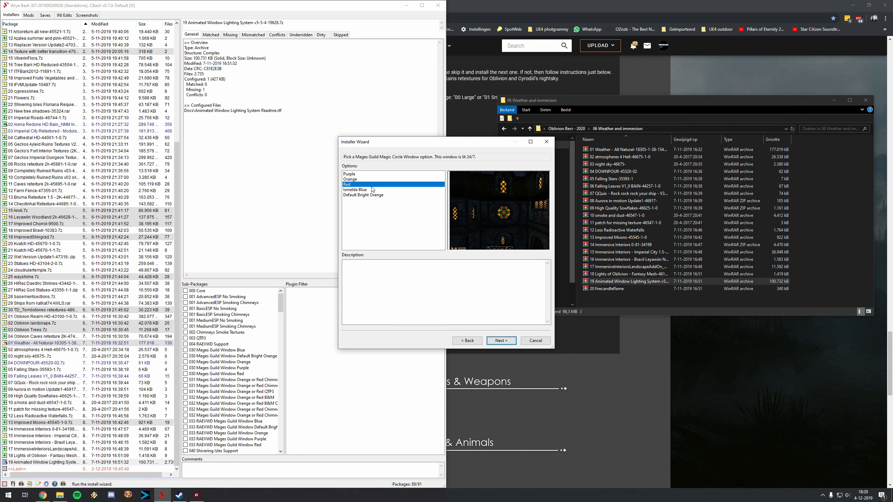
{"action": "left_click", "coordinate": [501, 340]}
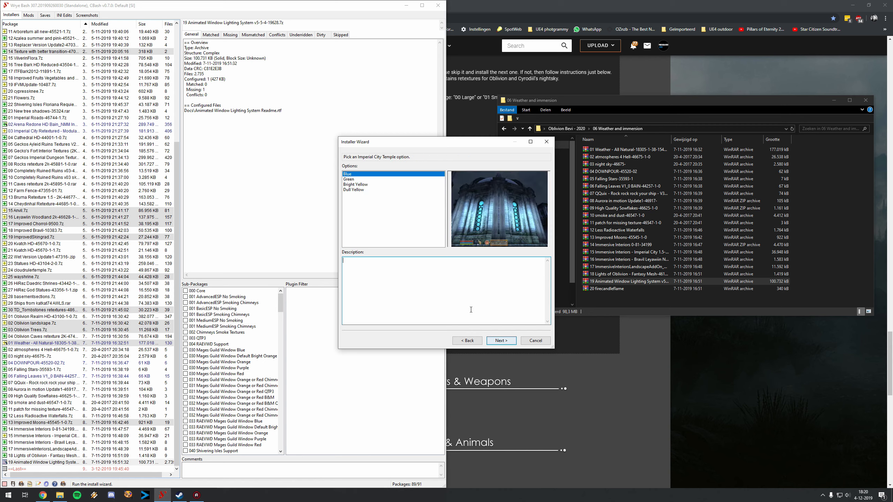
Compare the Imperial City Temple window colours and choose Bright Yellow
{"action": "left_click", "coordinate": [360, 179]}
{"action": "left_click", "coordinate": [359, 185]}
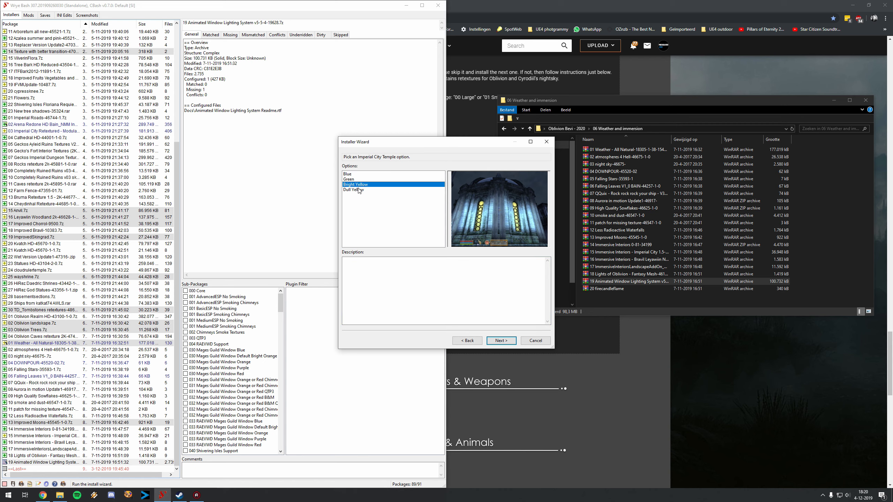
{"action": "left_click", "coordinate": [358, 191]}
{"action": "left_click", "coordinate": [359, 185]}
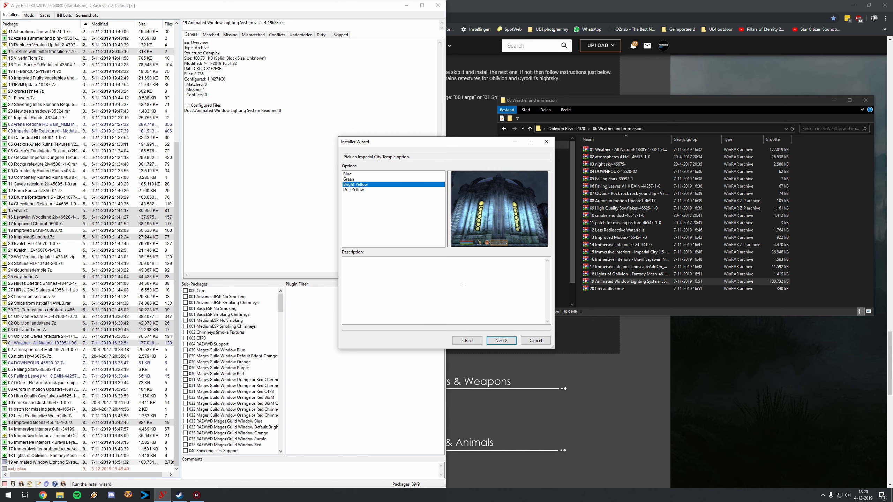
{"action": "left_click", "coordinate": [503, 340]}
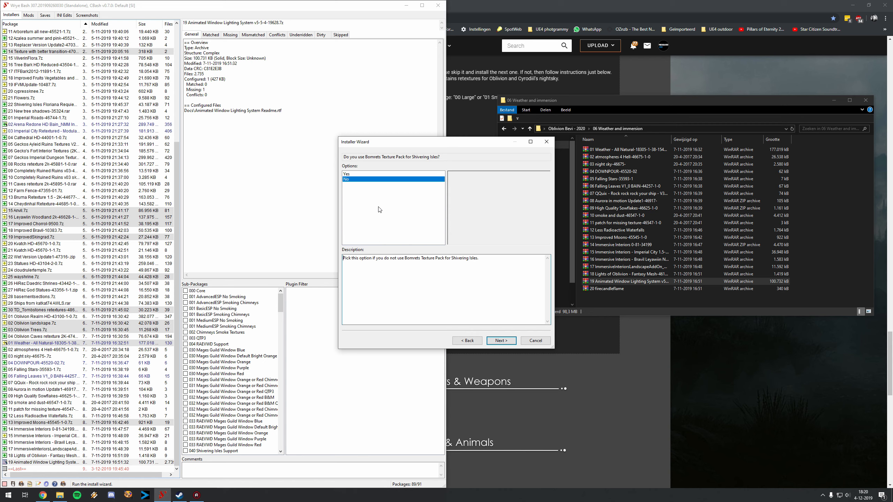
Answer Yes to Bomrets Texture Pack for Shivering Isles, accept the recommended Settlements and Bliss options, and install the package
{"action": "left_click", "coordinate": [358, 174]}
{"action": "left_click", "coordinate": [501, 340]}
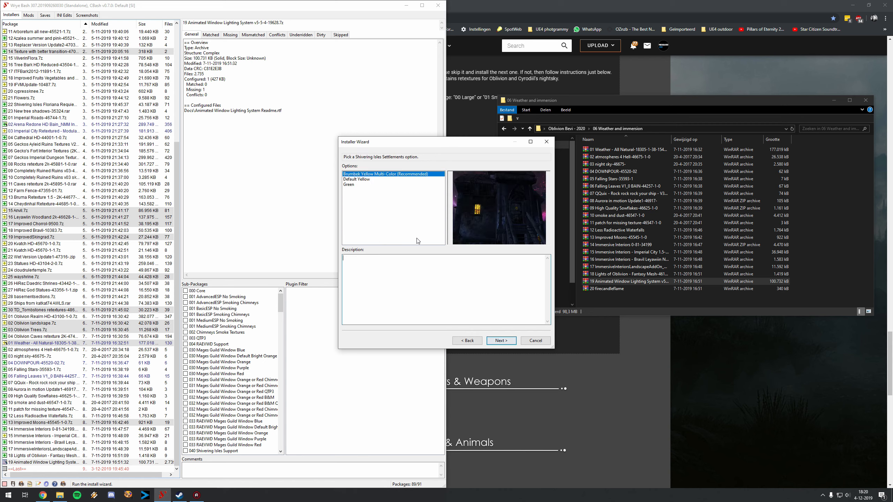
{"action": "left_click", "coordinate": [501, 341]}
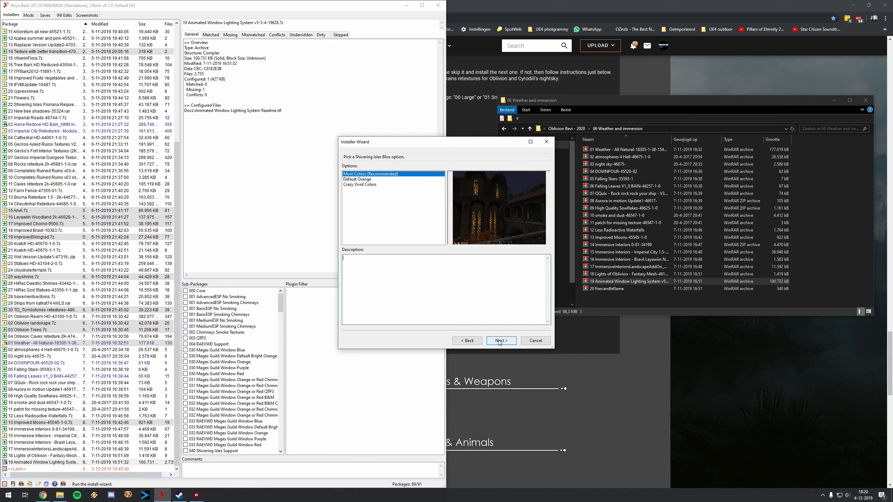
{"action": "left_click", "coordinate": [499, 341]}
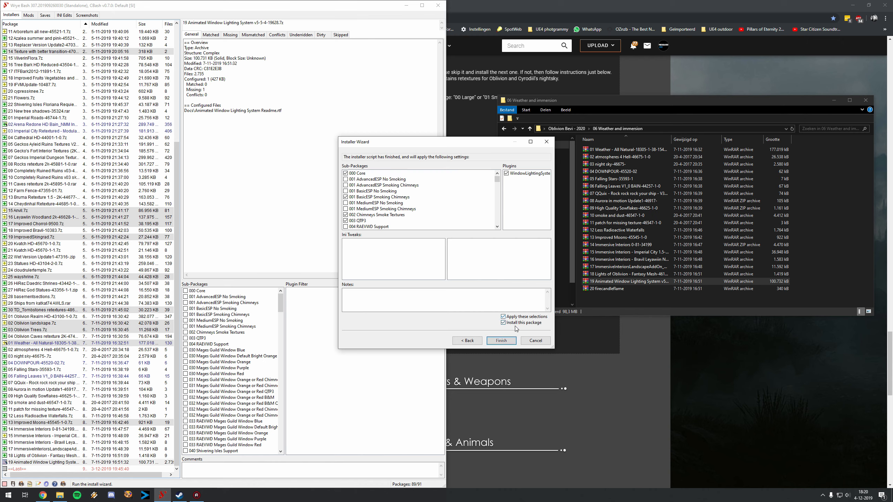
{"action": "left_click", "coordinate": [503, 340]}
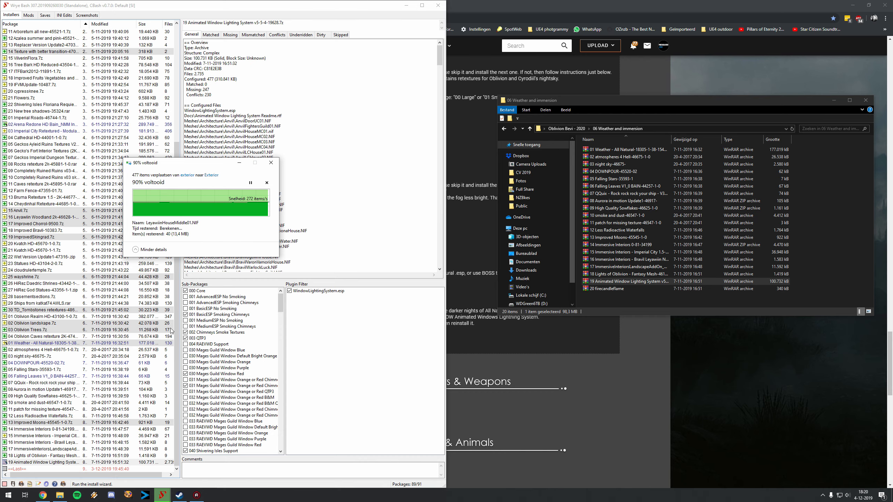
Read the mod list's Animated Windows Lighting System notes and look for the Ships from Katkat74 AWLS package among Wrye Bash's installers
{"action": "left_click", "coordinate": [466, 276]}
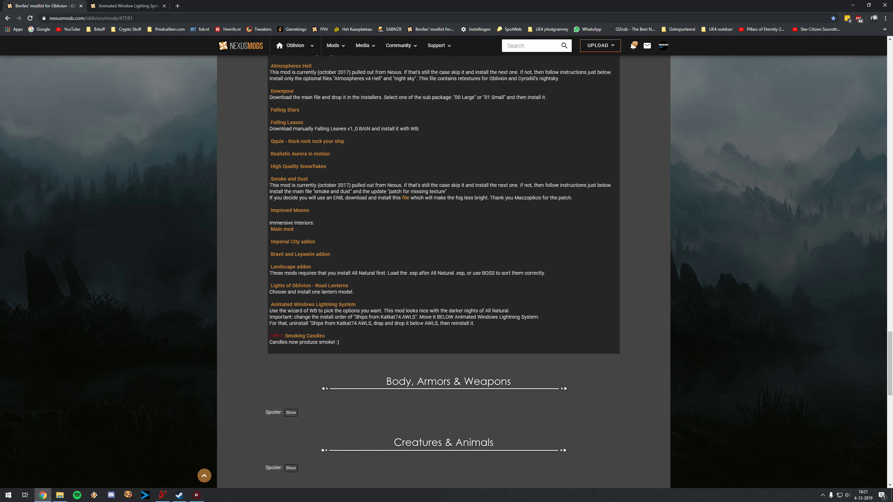
{"action": "left_click", "coordinate": [162, 496]}
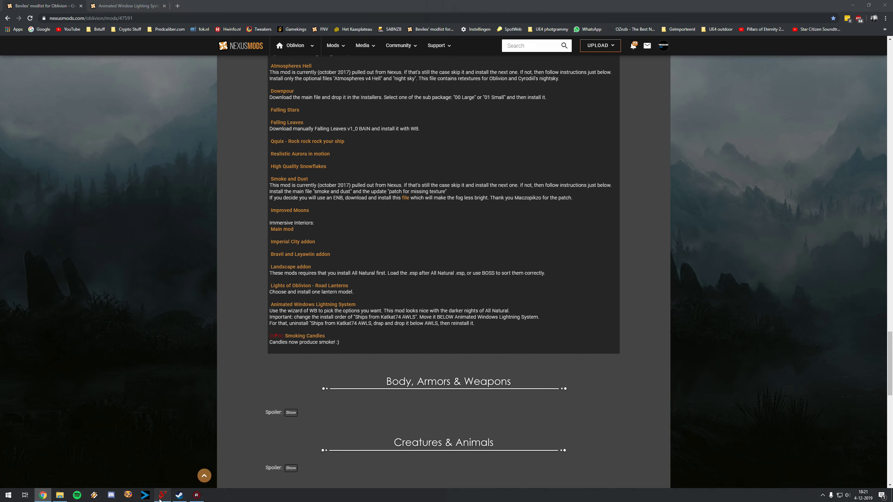
{"action": "scroll", "coordinate": [59, 292], "scroll_direction": "up", "scroll_amount": 3}
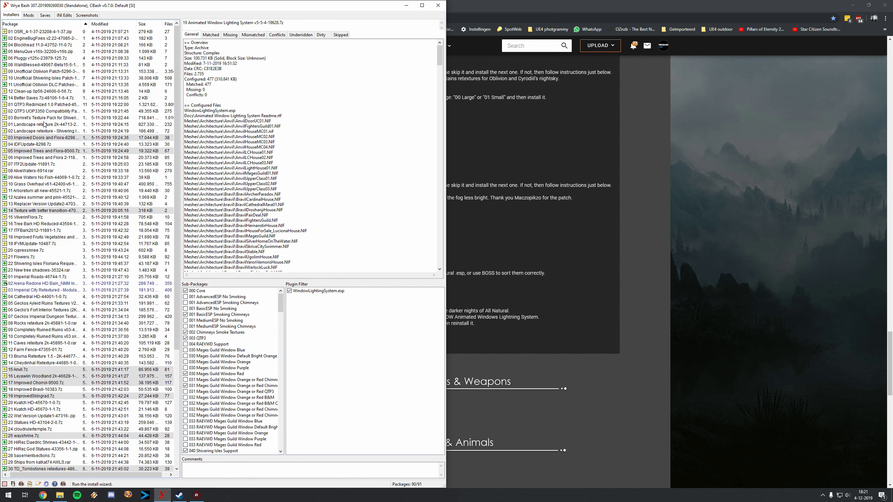
{"action": "left_click", "coordinate": [39, 86]}
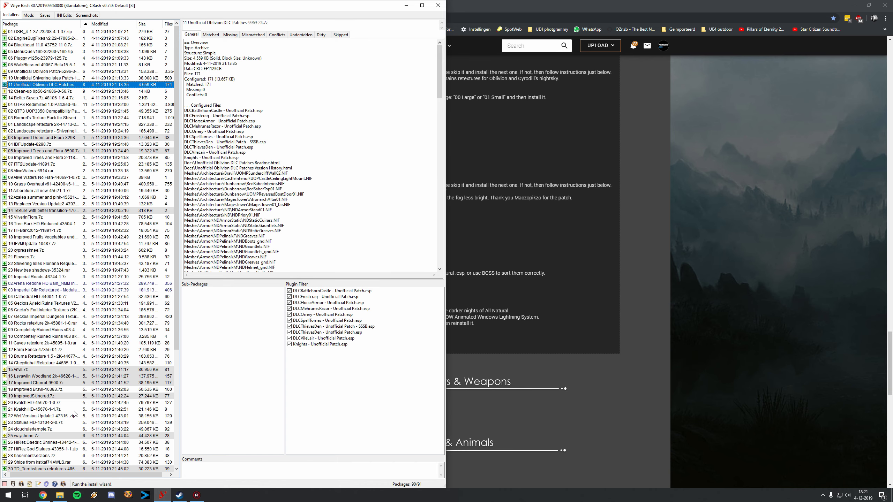
Search the Oblivion Bevi - 2020 folder for "ships" and open the file location of the 29 Ships from katkat74 AWLS archive
{"action": "left_click", "coordinate": [60, 496]}
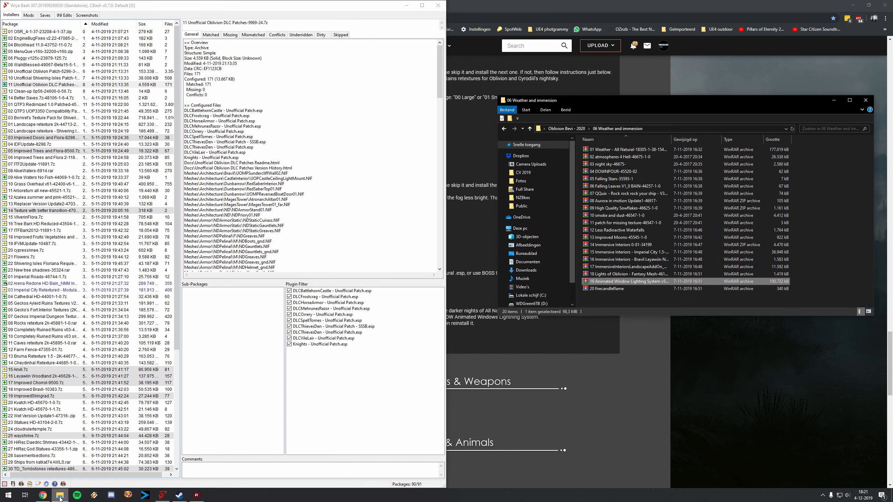
{"action": "left_click", "coordinate": [566, 129]}
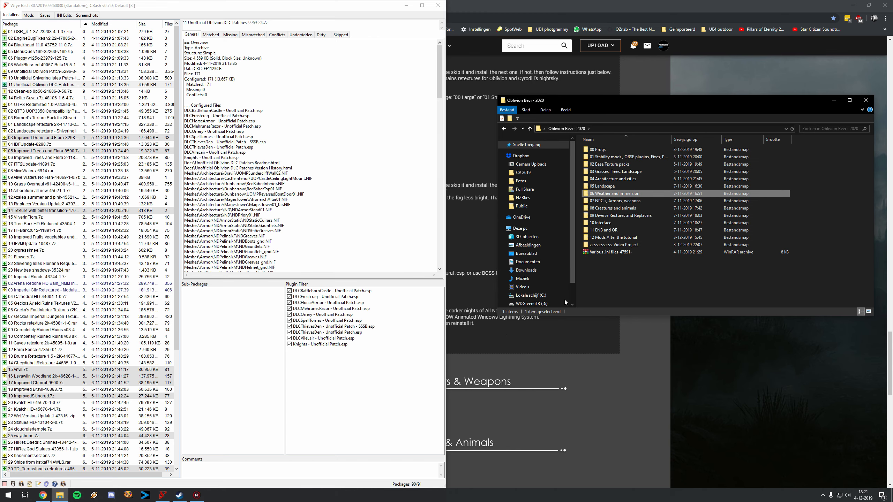
{"action": "left_click", "coordinate": [478, 317]}
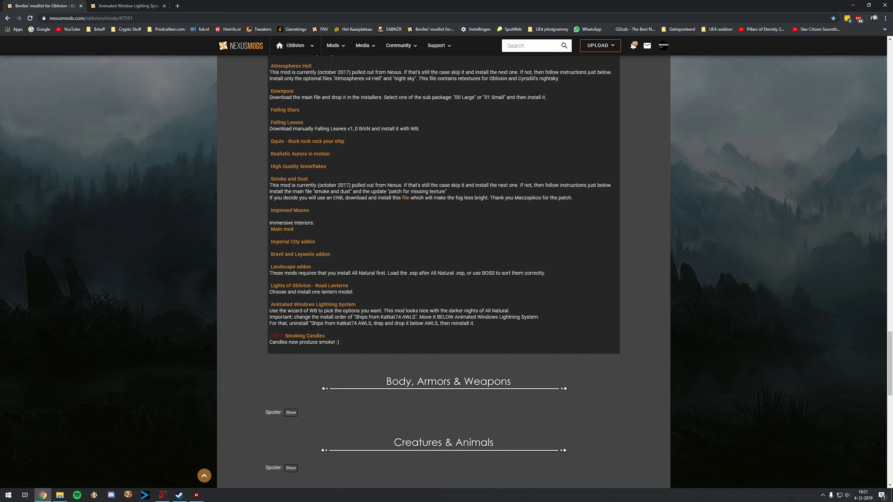
{"action": "left_click", "coordinate": [59, 496]}
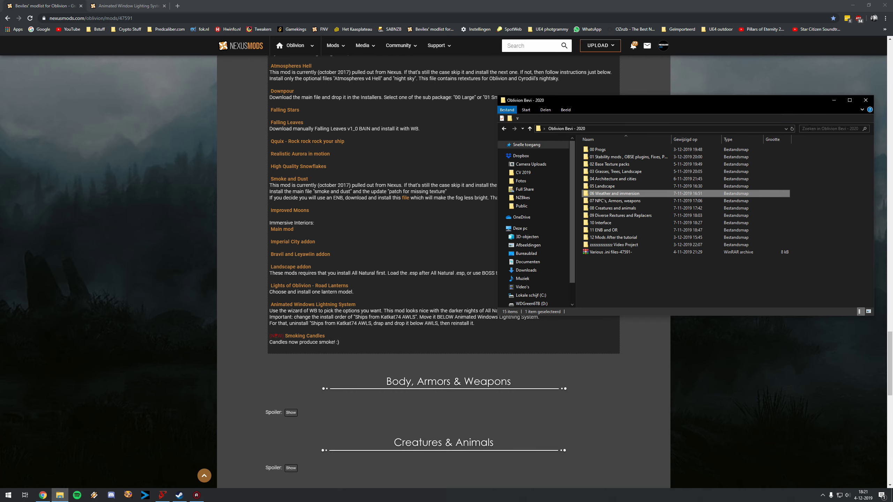
{"action": "left_click", "coordinate": [811, 129]}
{"action": "type", "text": "sh"}
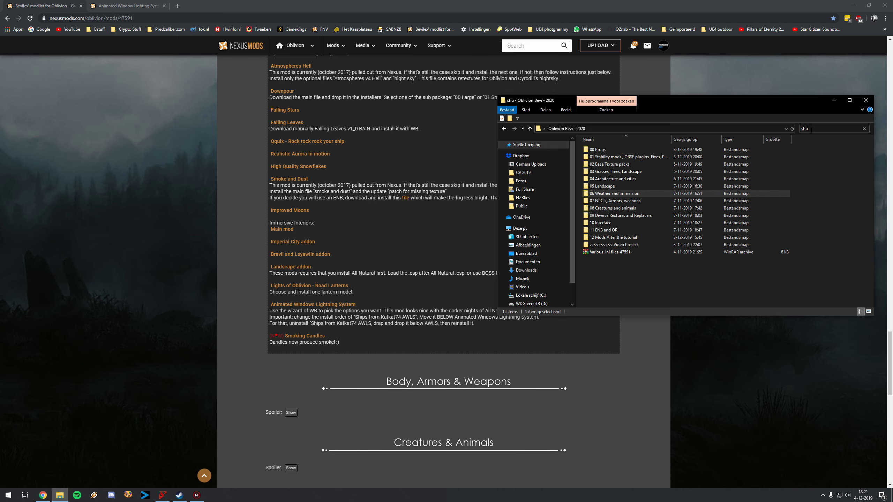
{"action": "type", "text": "i"}
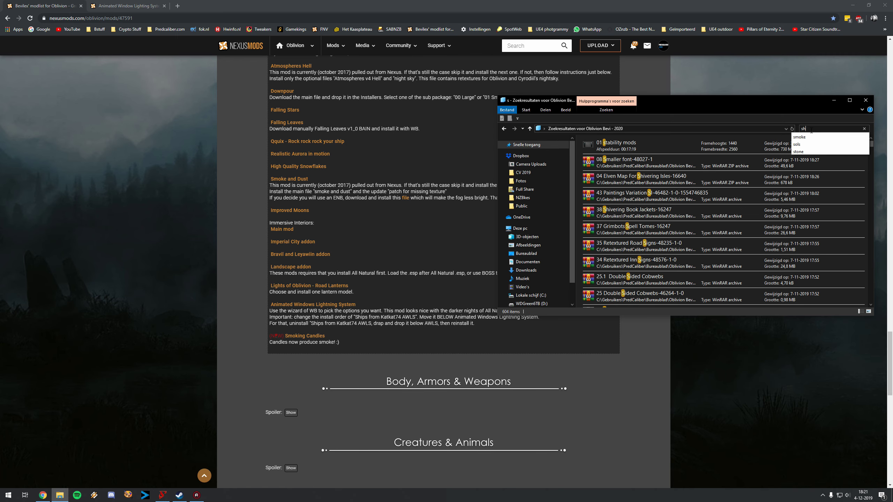
{"action": "type", "text": "ps"}
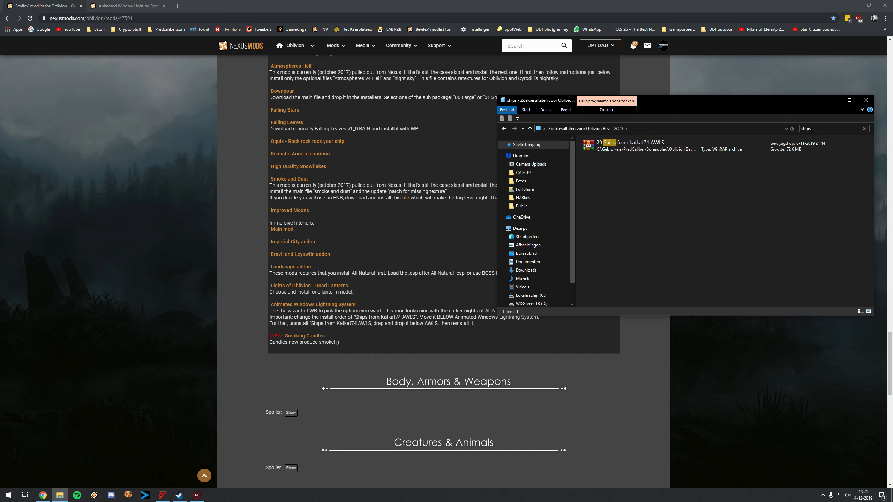
{"action": "right_click", "coordinate": [662, 142]}
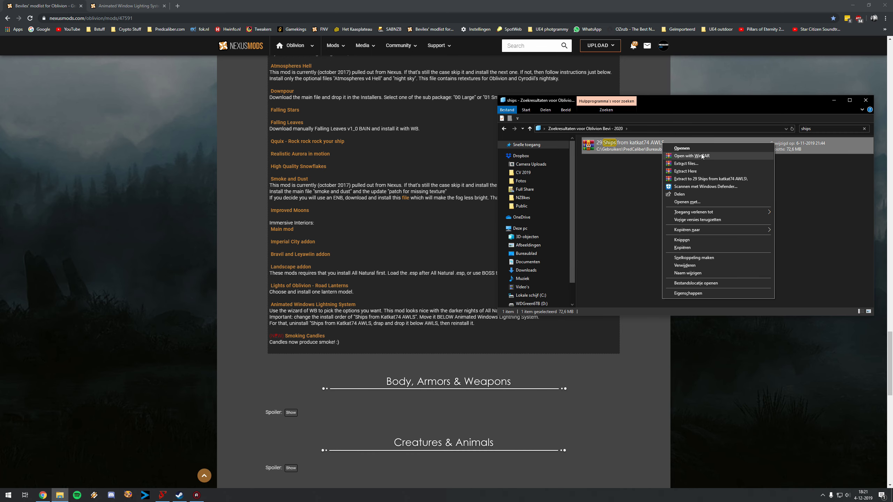
{"action": "left_click", "coordinate": [704, 283]}
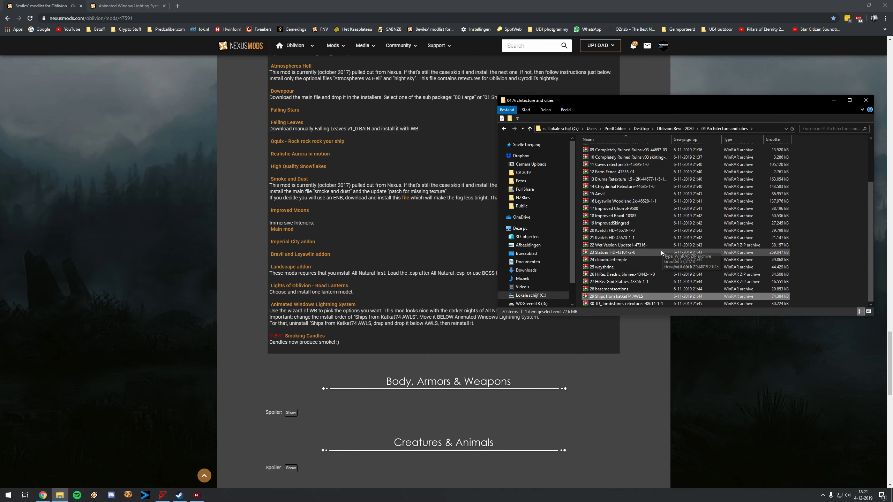
Uninstall the 29 Ships from katkat74 AWLS package in Wrye Bash
{"action": "left_click", "coordinate": [163, 494]}
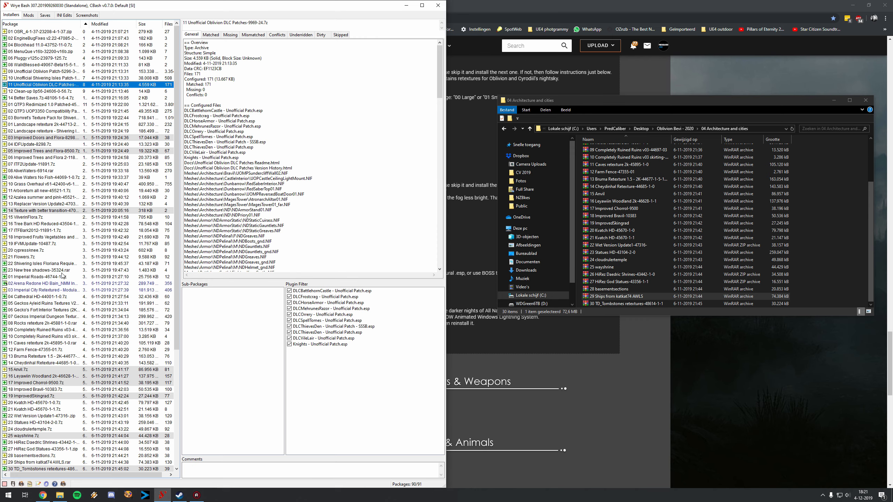
{"action": "scroll", "coordinate": [56, 274], "scroll_direction": "down", "scroll_amount": 6}
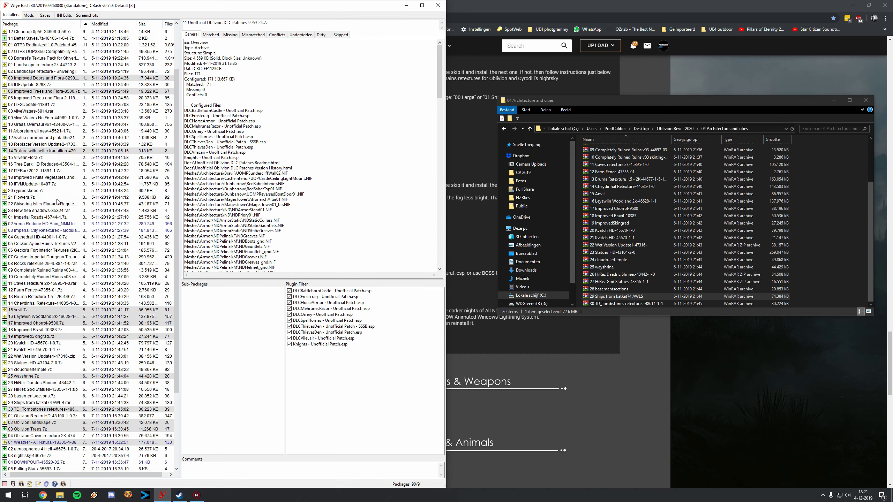
{"action": "right_click", "coordinate": [43, 363]}
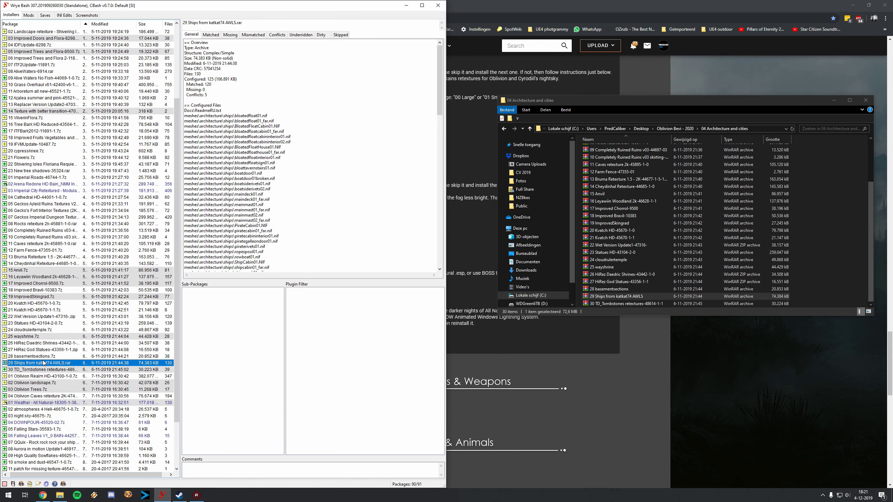
{"action": "left_click", "coordinate": [74, 411]}
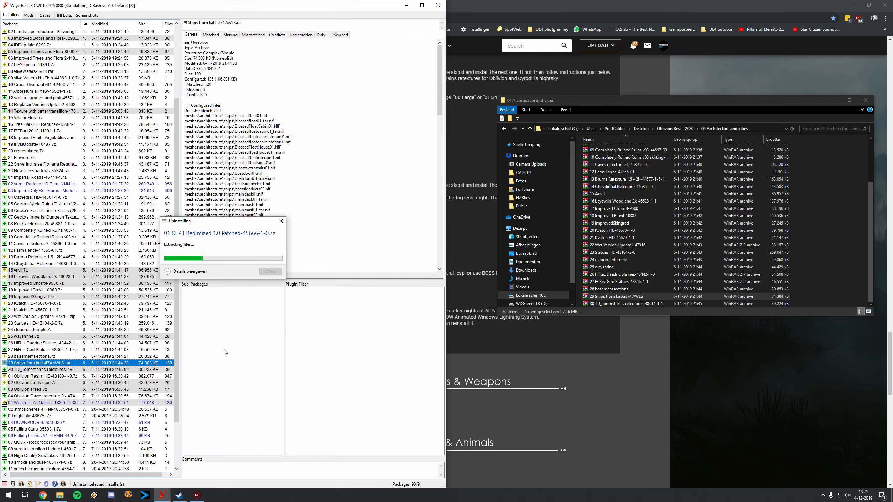
{"action": "left_click", "coordinate": [484, 282]}
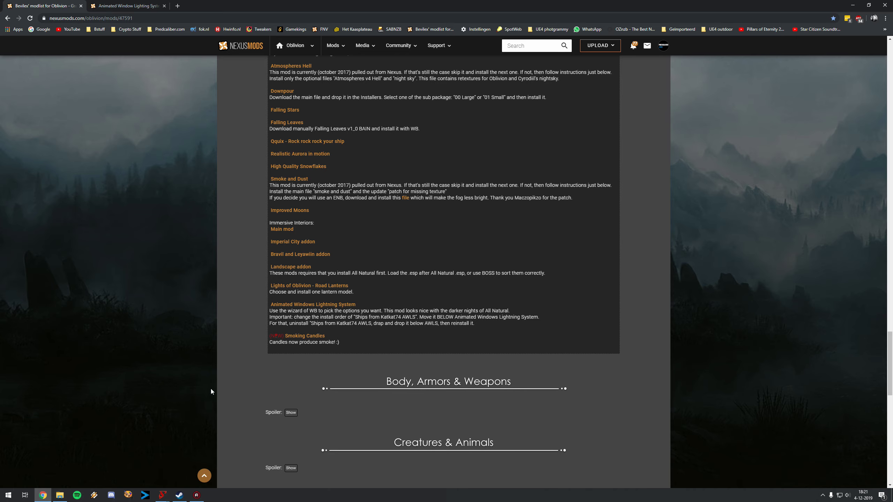
{"action": "mouse_move", "coordinate": [162, 495]}
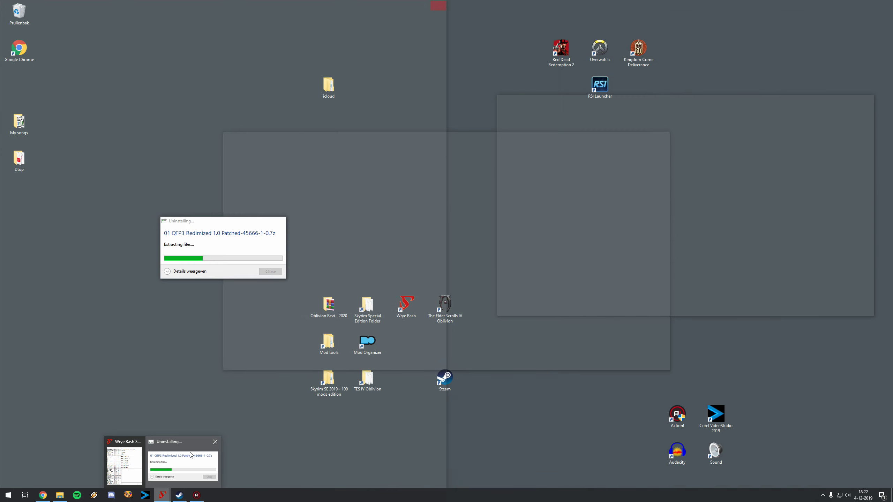
{"action": "left_click", "coordinate": [191, 455]}
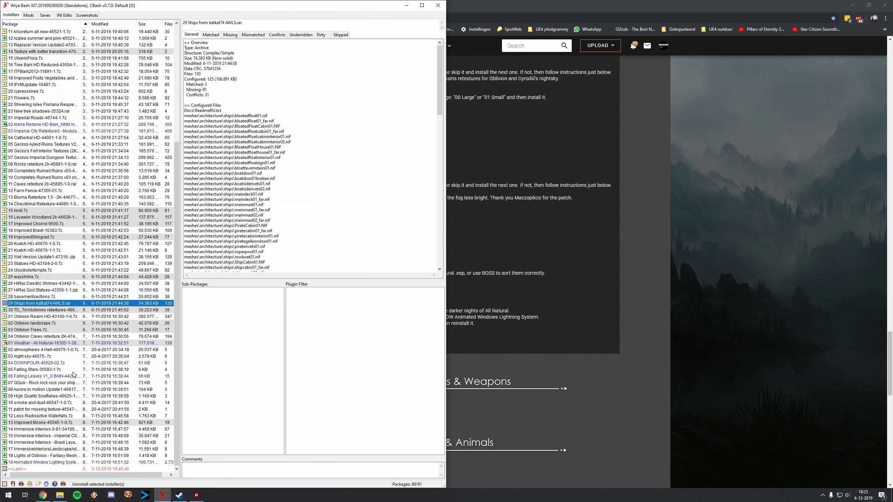
Move 29 Ships from katkat74 AWLS below 19 Animated Window Lighting System in the install order and install it again
{"action": "left_click_drag", "start_coordinate": [32, 467], "coordinate": [31, 466]}
{"action": "right_click", "coordinate": [38, 463]}
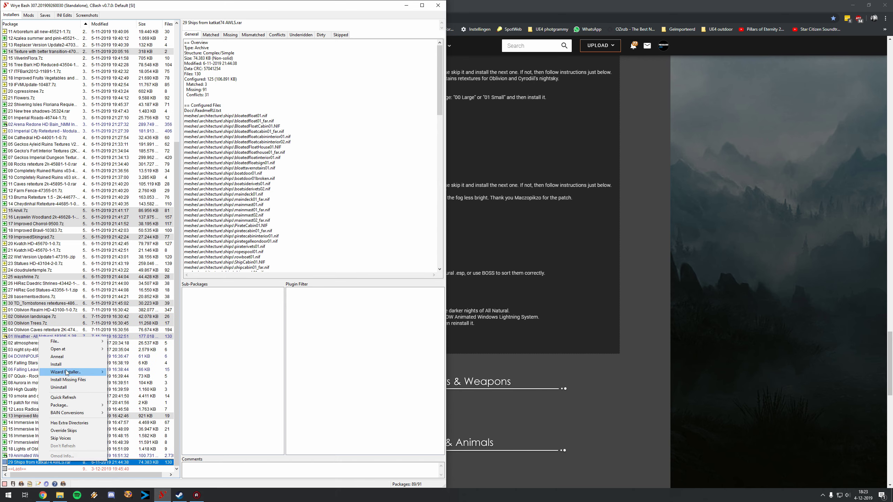
{"action": "left_click", "coordinate": [70, 363]}
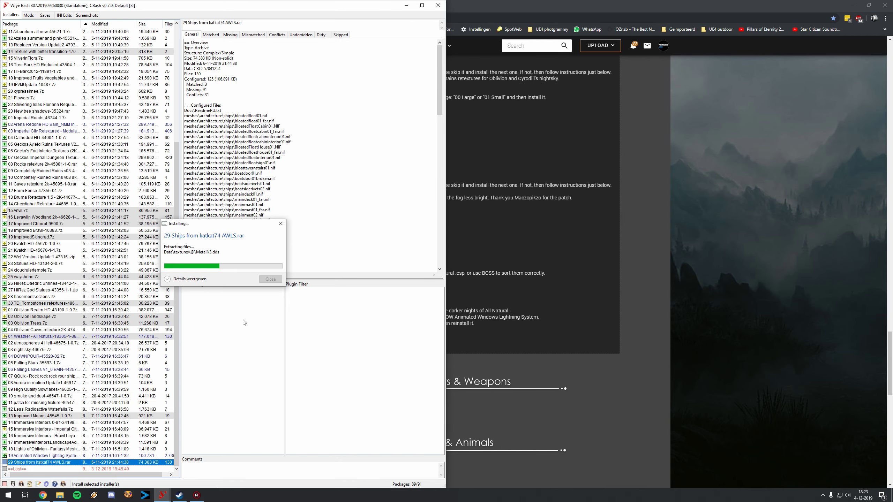
Open the mod list's Smoking Candles link in a new tab, view the download page, and return to the mod list
{"action": "left_click", "coordinate": [592, 276]}
{"action": "right_click", "coordinate": [323, 336]}
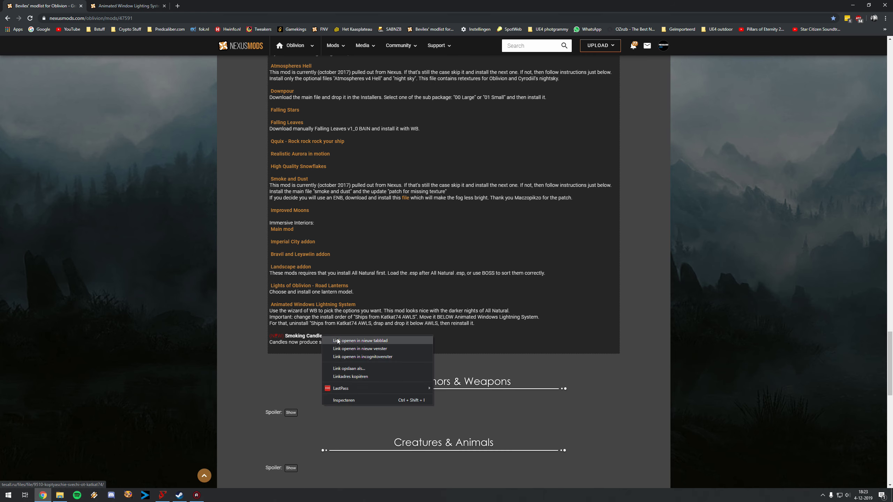
{"action": "left_click", "coordinate": [337, 340]}
{"action": "left_click", "coordinate": [214, 4]}
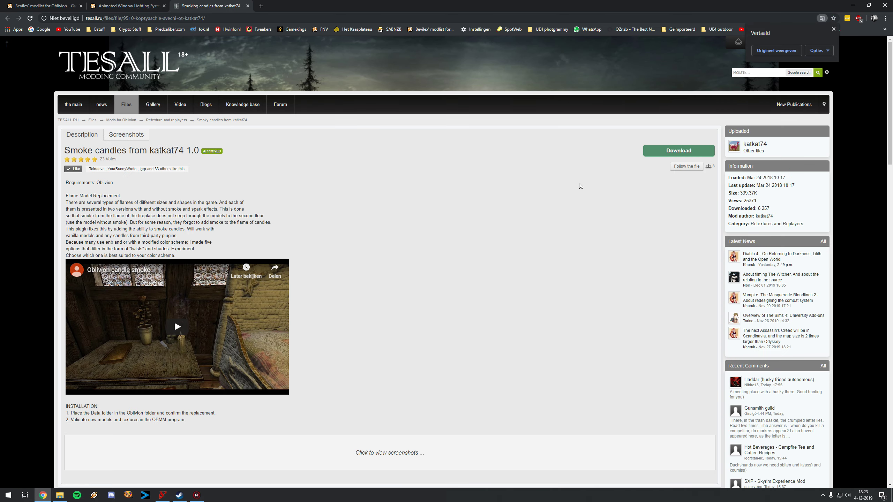
{"action": "left_click", "coordinate": [63, 5]}
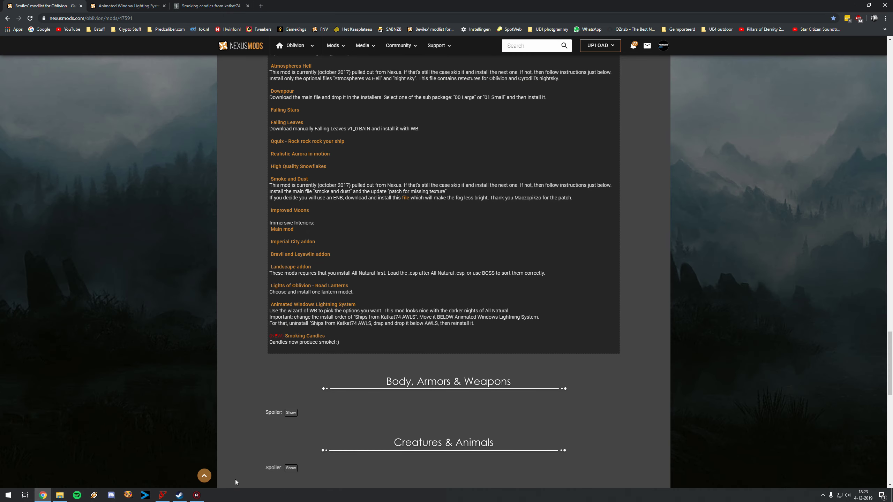
Add the 20 firecandleflame archive from the 06 Weather and immersion folder to the Wrye Bash installers list
{"action": "left_click", "coordinate": [164, 497]}
{"action": "left_click", "coordinate": [60, 495]}
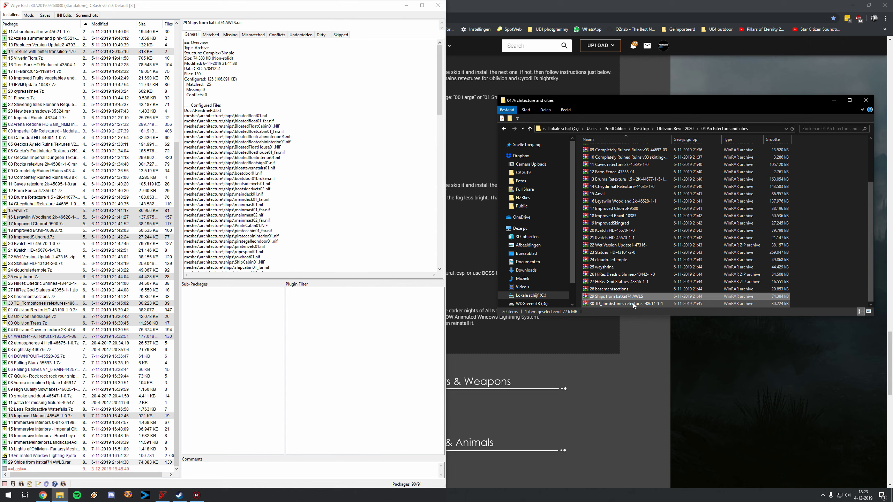
{"action": "left_click", "coordinate": [678, 130]}
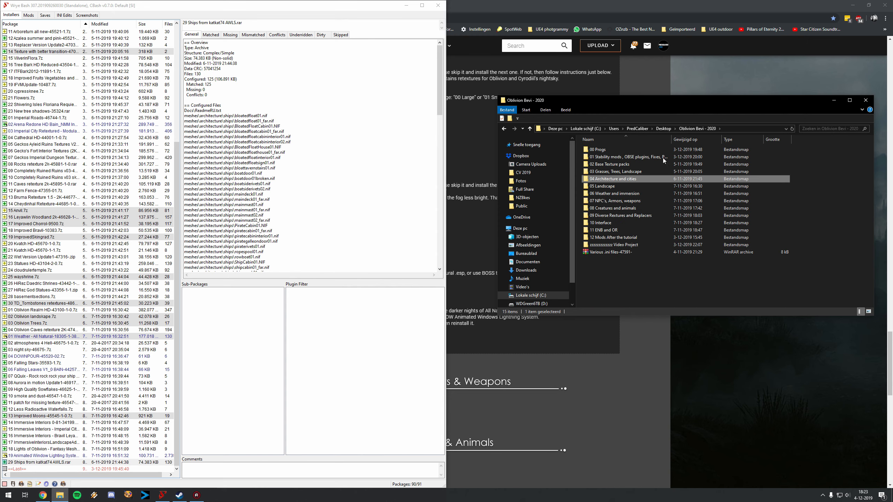
{"action": "double_click", "coordinate": [613, 193]}
{"action": "left_click_drag", "start_coordinate": [610, 289], "coordinate": [46, 477]}
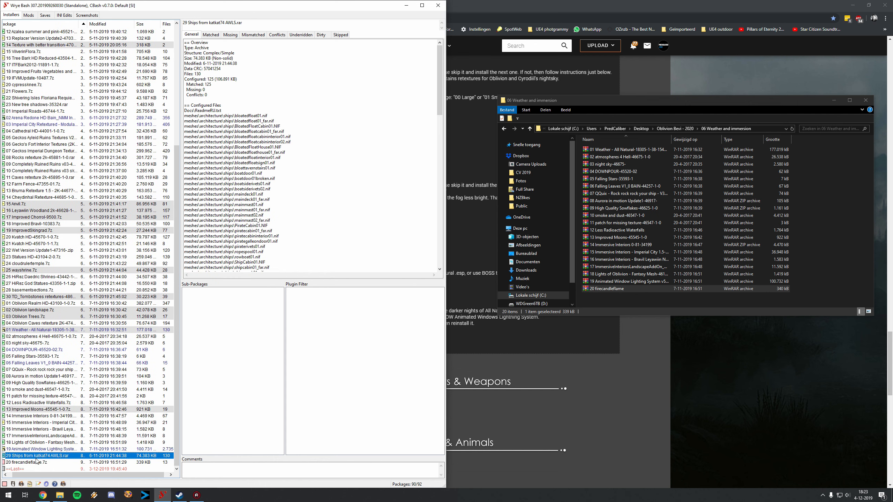
Install the 20 firecandleflame.7z package
{"action": "left_click", "coordinate": [35, 463]}
{"action": "right_click", "coordinate": [35, 463]}
{"action": "left_click", "coordinate": [59, 366]}
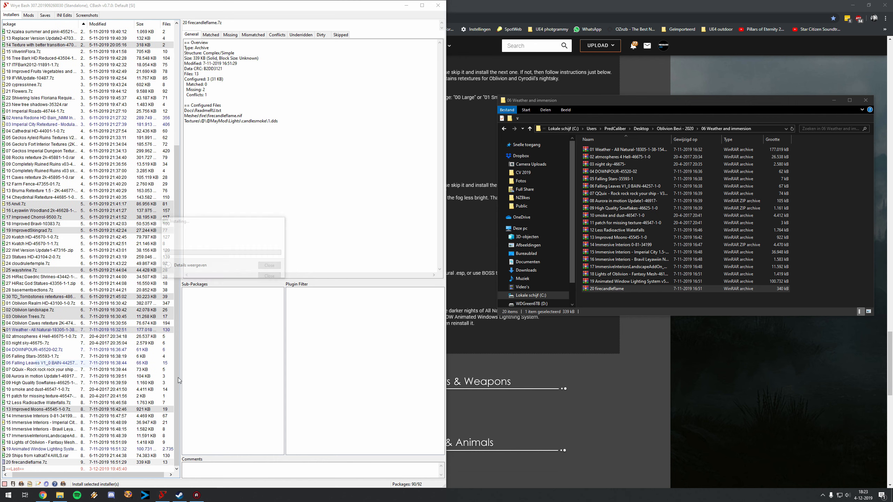
Activate the plugins PTFallingStars.esp, Falling Leaves.esp and Falling Leaves - UL LushWoodlands Patch.esp
{"action": "left_click", "coordinate": [29, 15]}
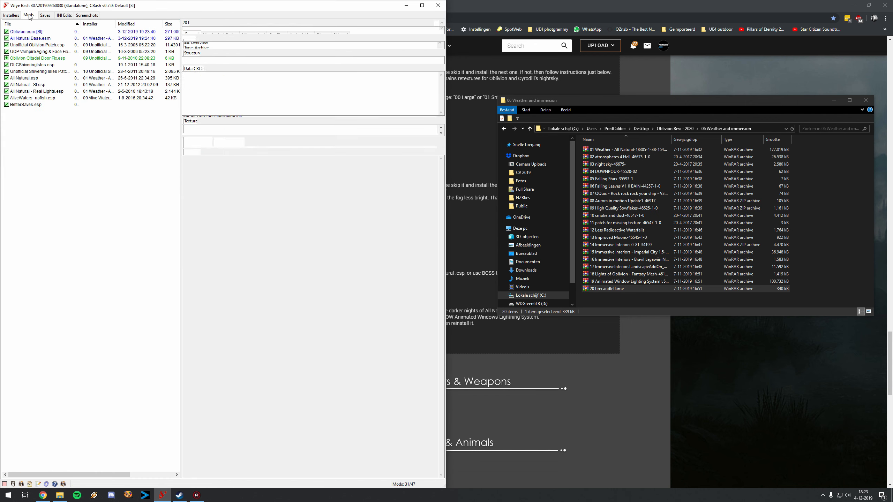
{"action": "left_click", "coordinate": [6, 270]}
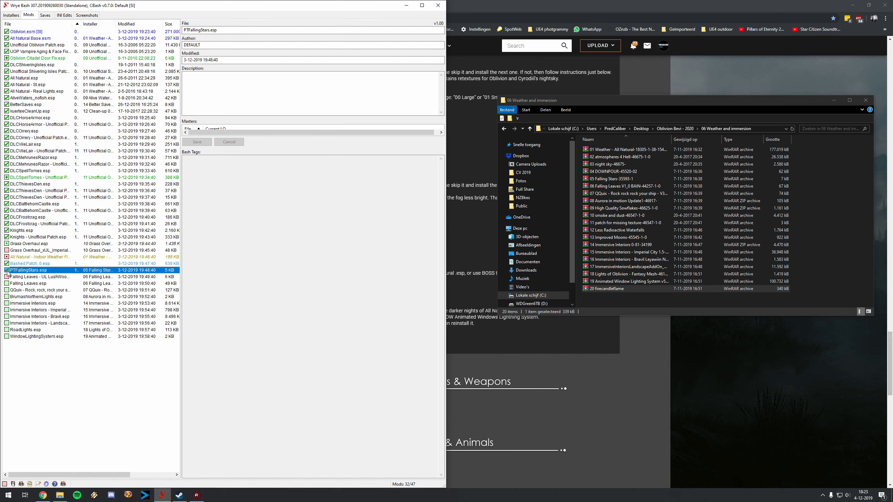
{"action": "left_click", "coordinate": [81, 136]}
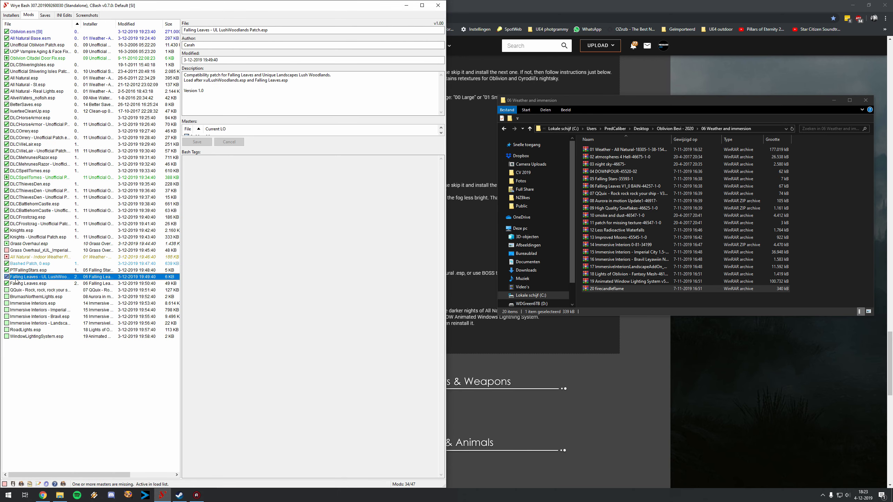
Activate the QQuix, BrumasNorthernLights, RoadLights and WindowLightingSystem plugins, plus Immersive Interiors with its Imperial City, Bravil and Landscape addons
{"action": "left_click", "coordinate": [6, 289]}
{"action": "left_click", "coordinate": [7, 297]}
{"action": "left_click", "coordinate": [6, 303]}
{"action": "left_click", "coordinate": [6, 310]}
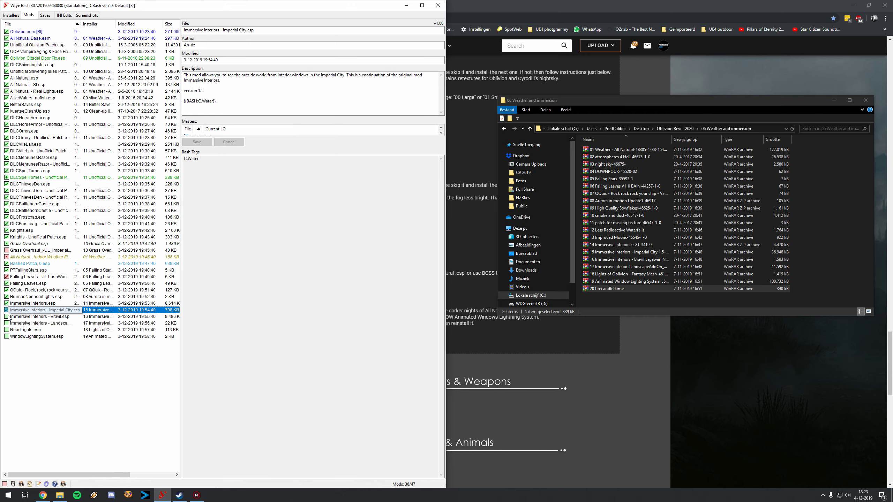
{"action": "left_click", "coordinate": [7, 316]}
{"action": "left_click", "coordinate": [7, 330]}
{"action": "left_click", "coordinate": [6, 323]}
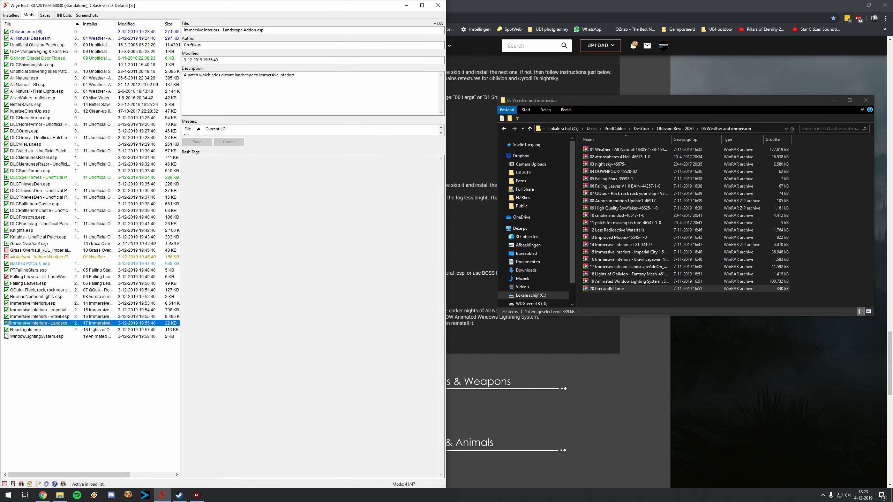
{"action": "left_click", "coordinate": [7, 336]}
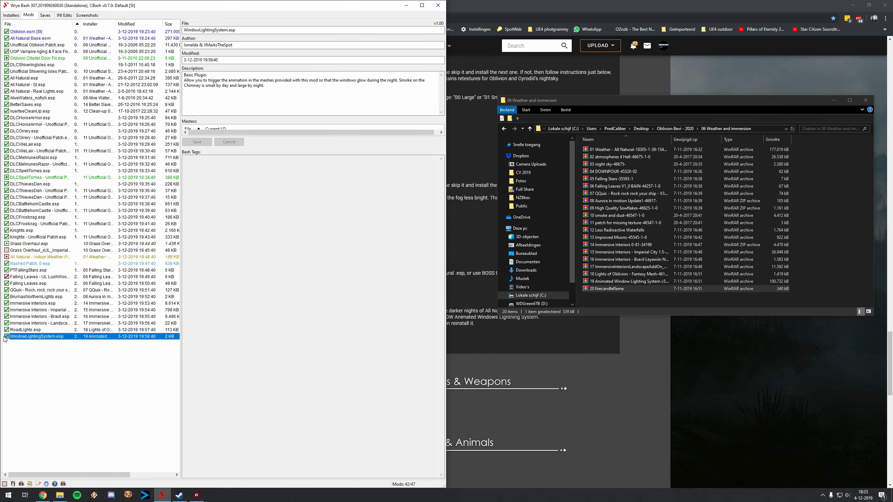
Activate Grass Overhaul and its xUL Imperial Isle patch, sort the load order with BOSS and close the BOSS log
{"action": "left_click", "coordinate": [7, 250]}
{"action": "left_click", "coordinate": [84, 136]}
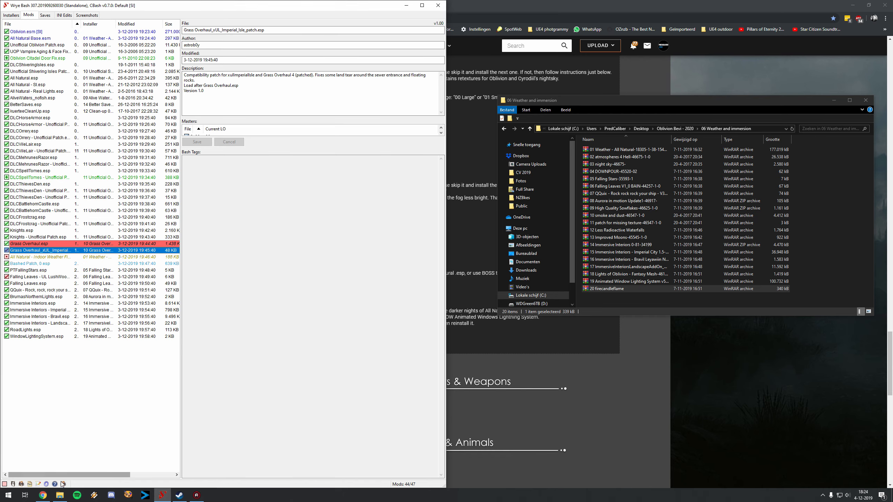
{"action": "left_click", "coordinate": [63, 484]}
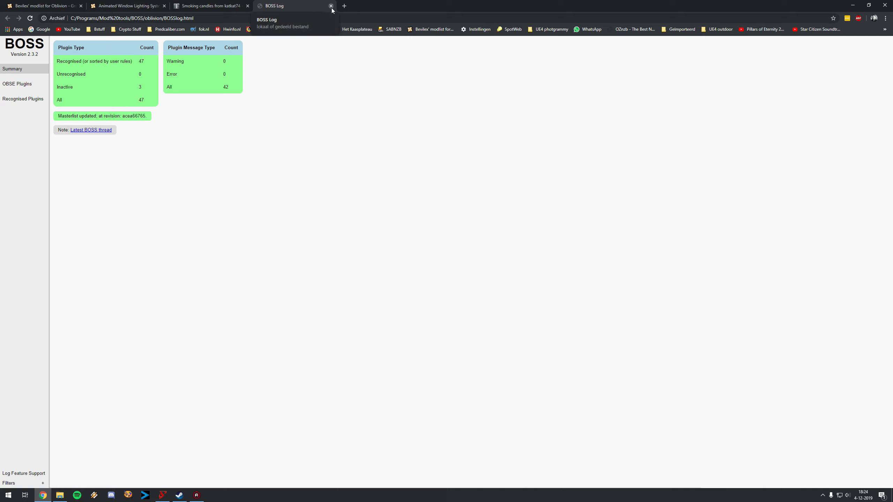
{"action": "left_click", "coordinate": [330, 6]}
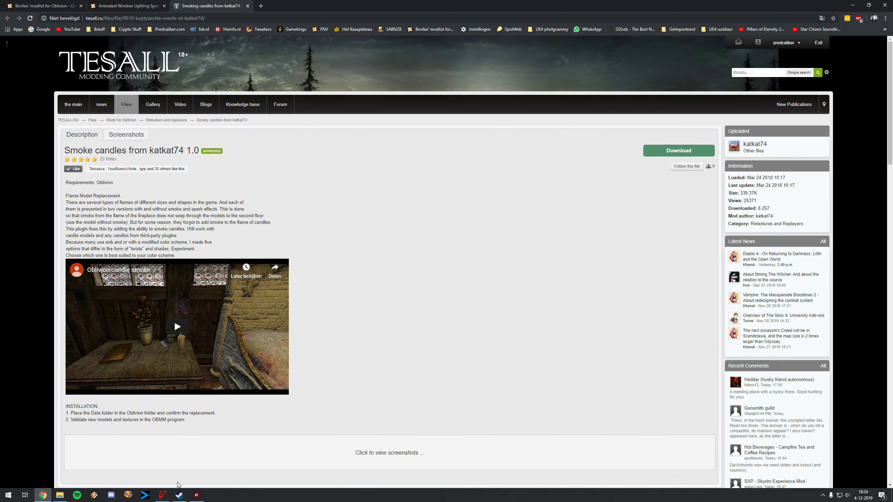
Rebuild Bashed Patch, 0.esp in Wrye Bash with the CBash option, deactivating Grass Overhaul.esp and continuing despite the master errors
{"action": "left_click", "coordinate": [163, 495]}
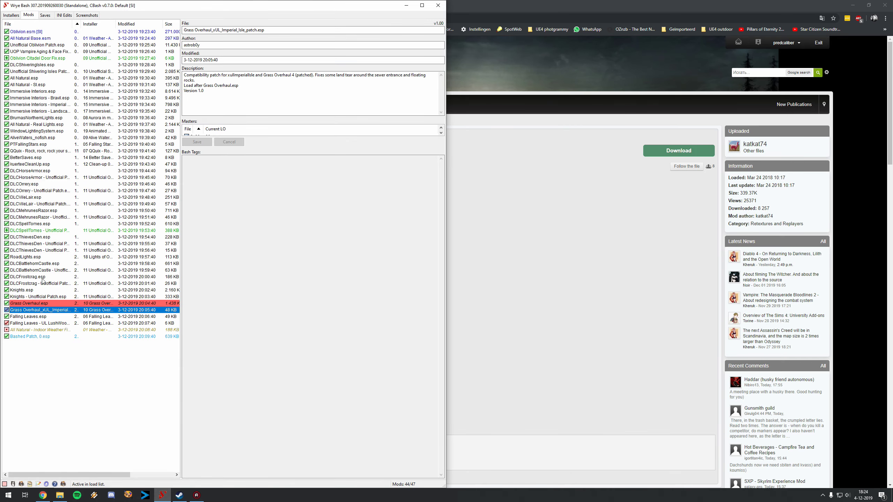
{"action": "left_click", "coordinate": [42, 336]}
{"action": "right_click", "coordinate": [42, 336]}
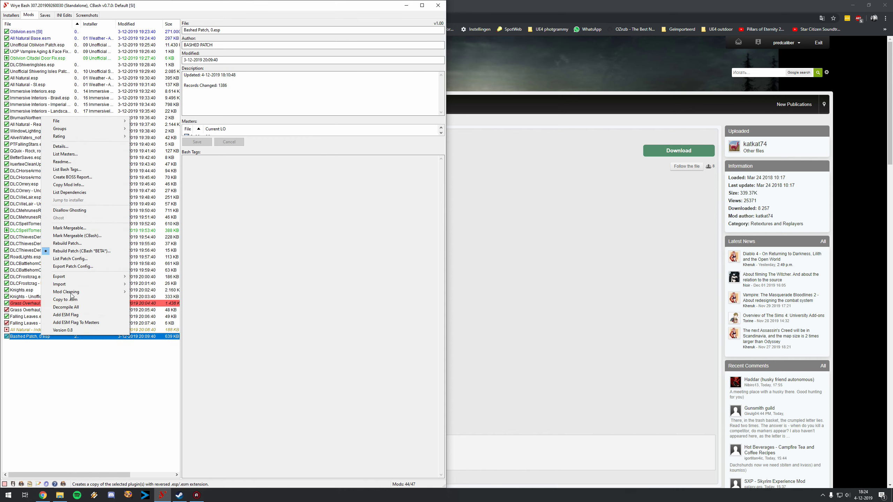
{"action": "left_click", "coordinate": [81, 251]}
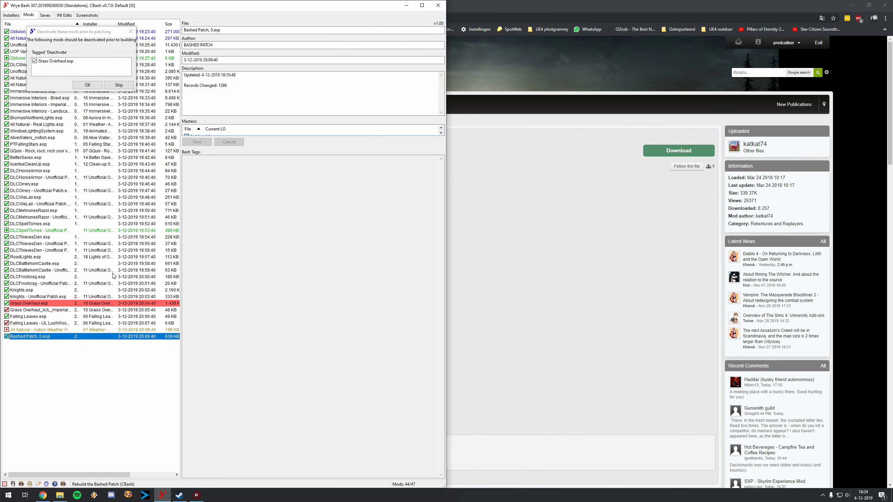
{"action": "left_click", "coordinate": [88, 85]}
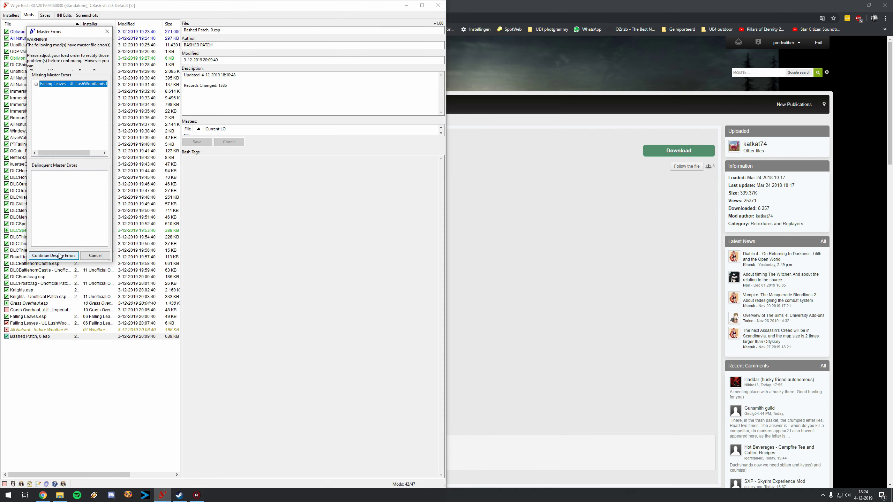
{"action": "left_click", "coordinate": [37, 84]}
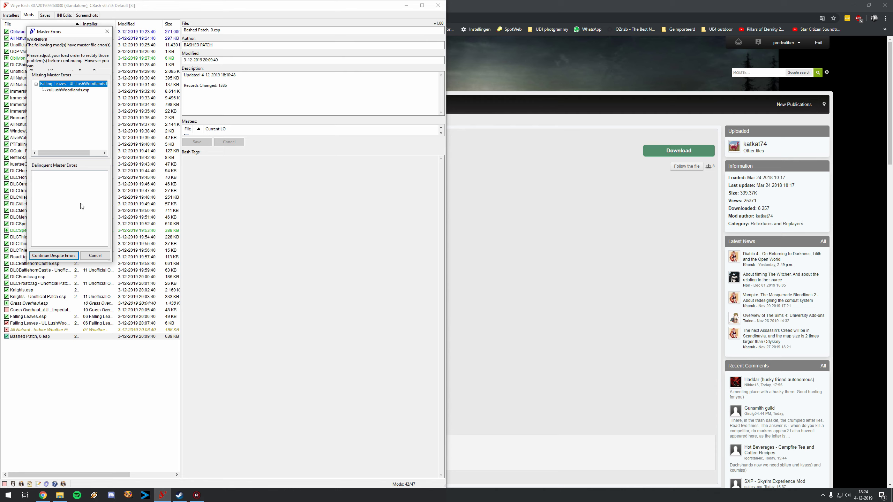
{"action": "left_click", "coordinate": [54, 256]}
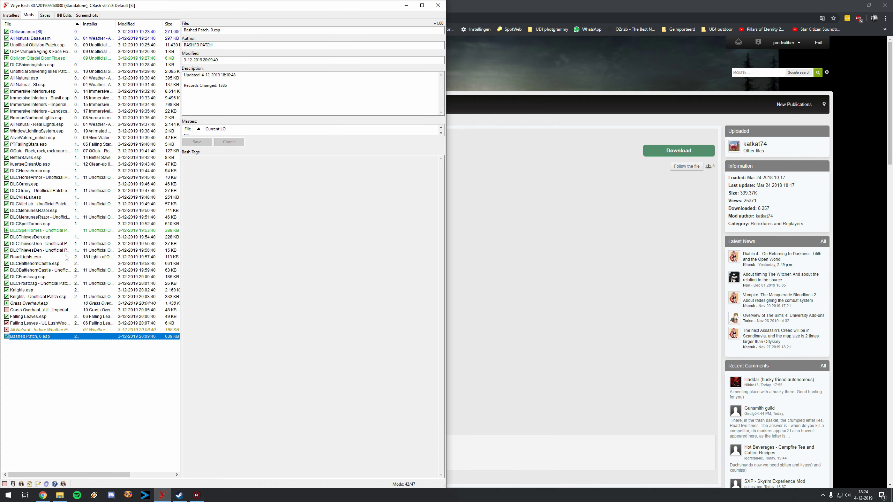
{"action": "left_click", "coordinate": [83, 226]}
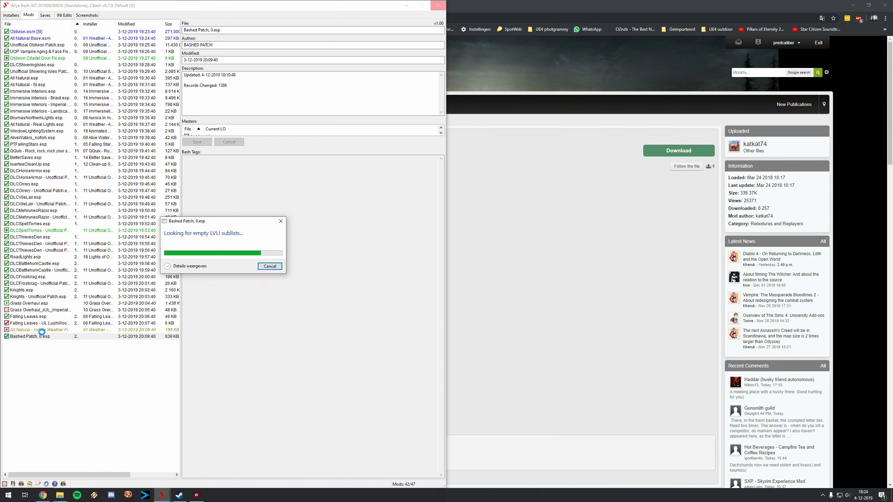
Deactivate the Falling Leaves - UL LushWoodlands Patch plugin
{"action": "left_click", "coordinate": [9, 323]}
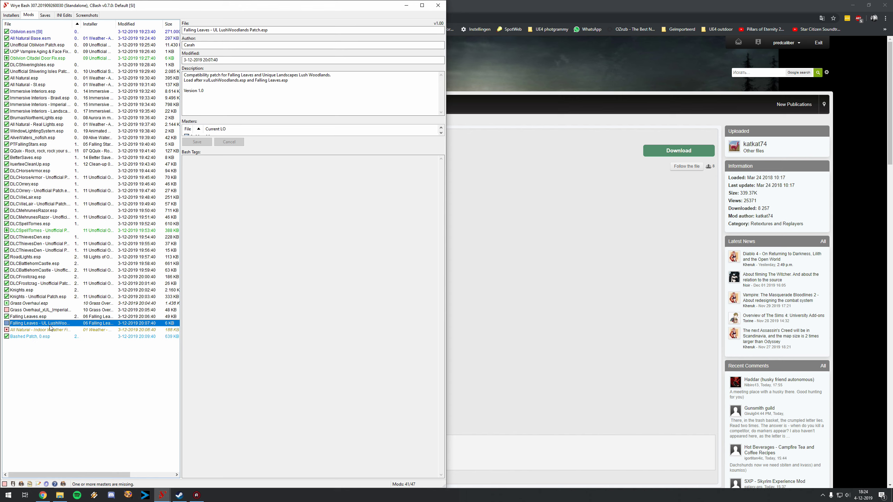